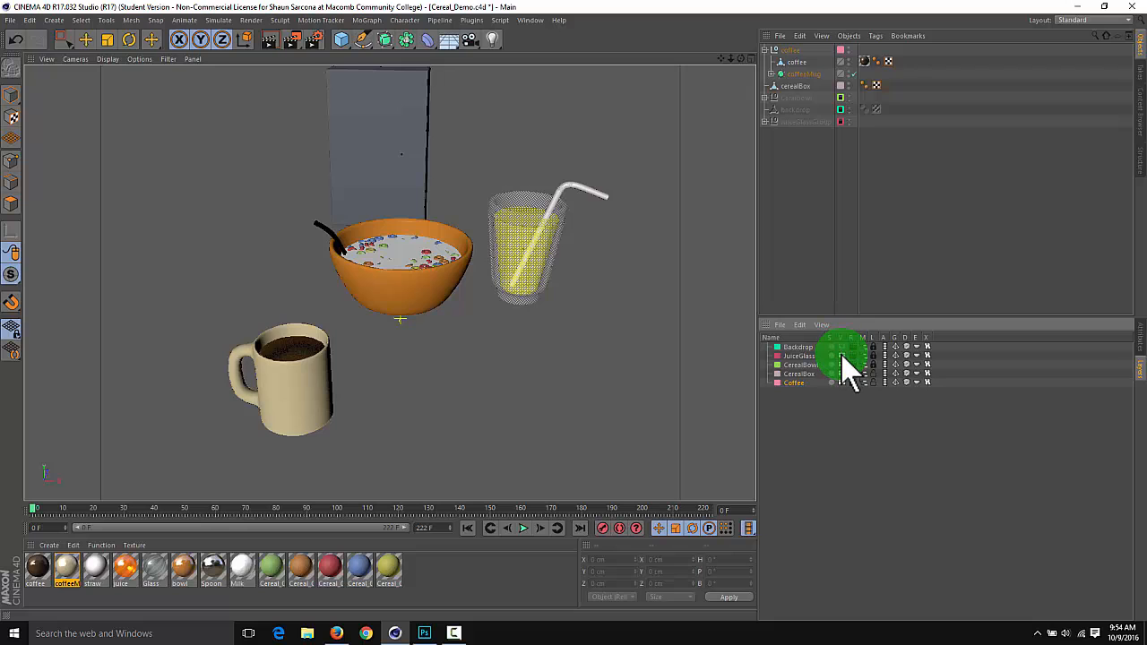
Hide the JuiceGlass and CerealBowl layers so the coffee mug stands clear in the scene
click(841, 356)
click(840, 365)
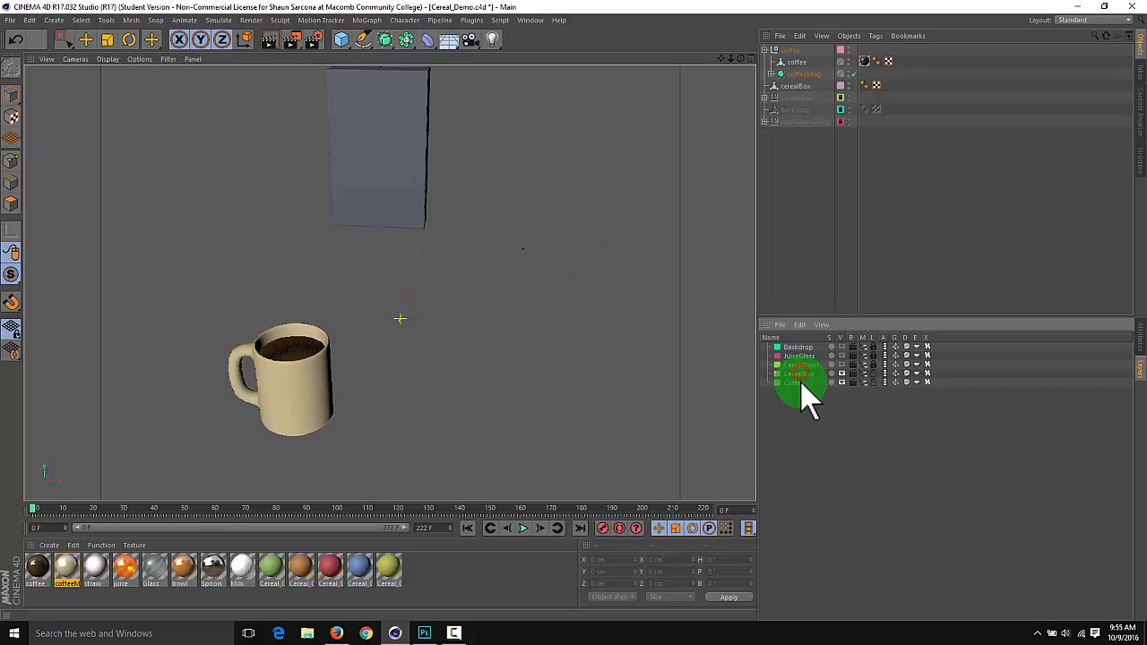
drag(796, 379, 498, 293)
alt+middle_drag(496, 290, 517, 293)
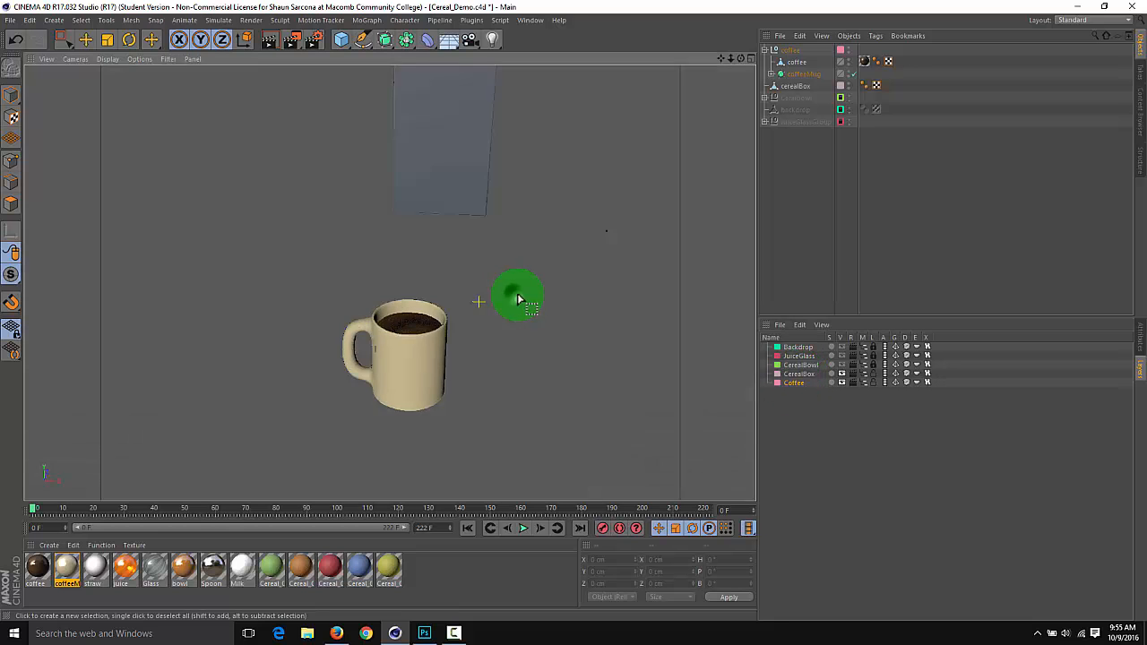
alt+right_drag(515, 294, 563, 306)
alt+middle_drag(522, 295, 535, 284)
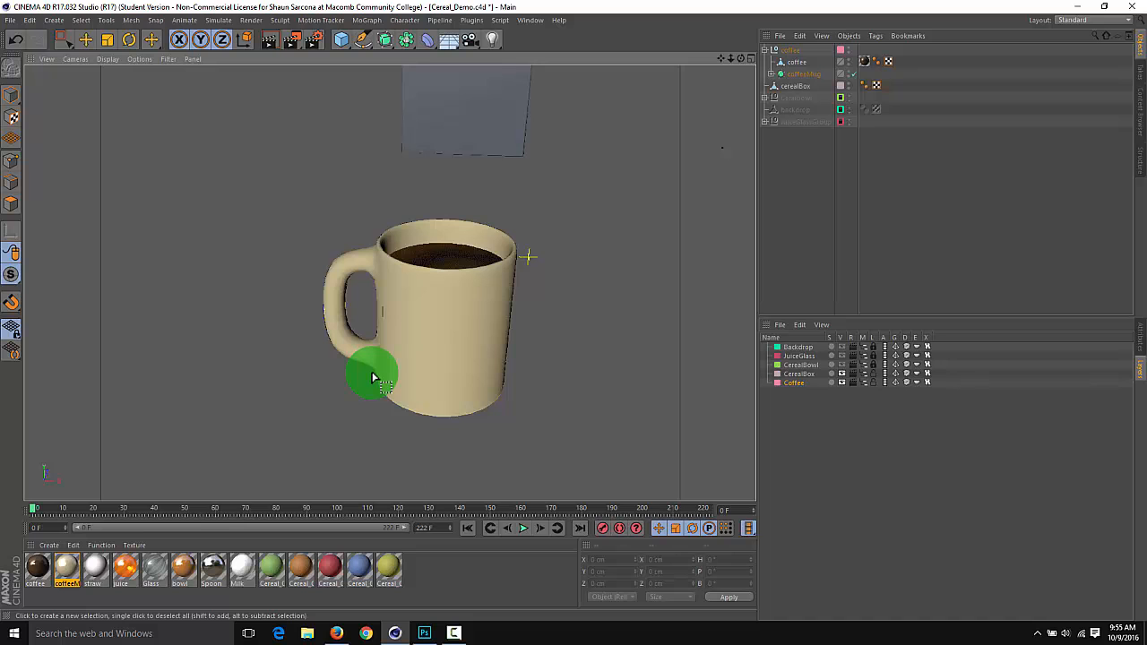
Switch to Firefox and browse the coffee mug image results for examples of mug designs
click(336, 633)
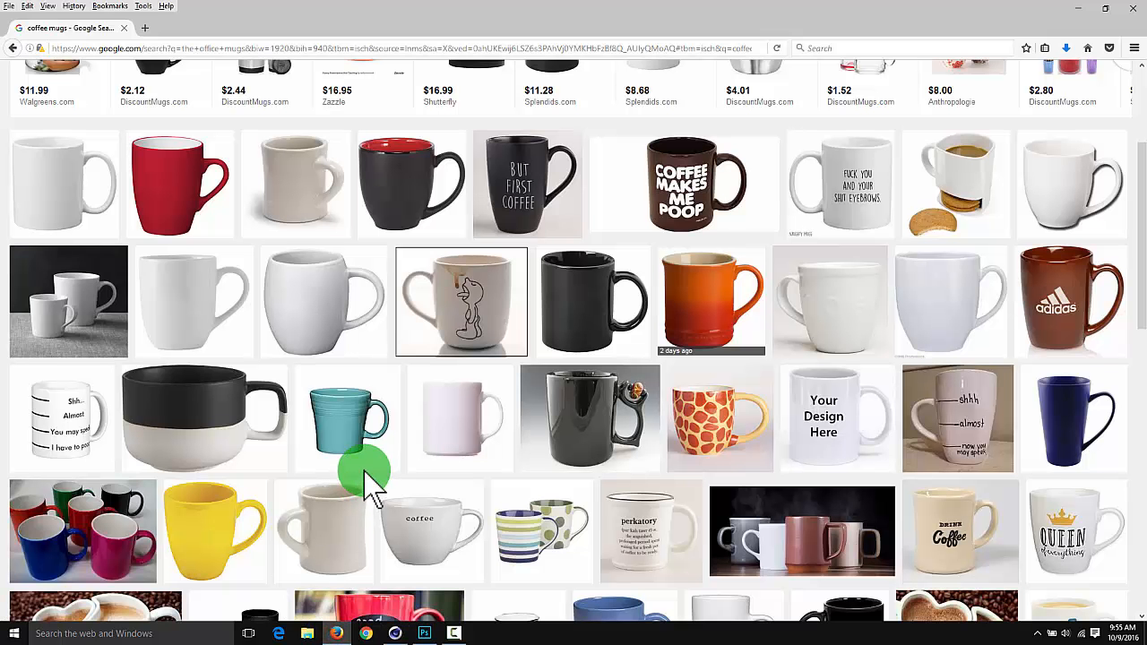
scroll(535, 320, down, 4)
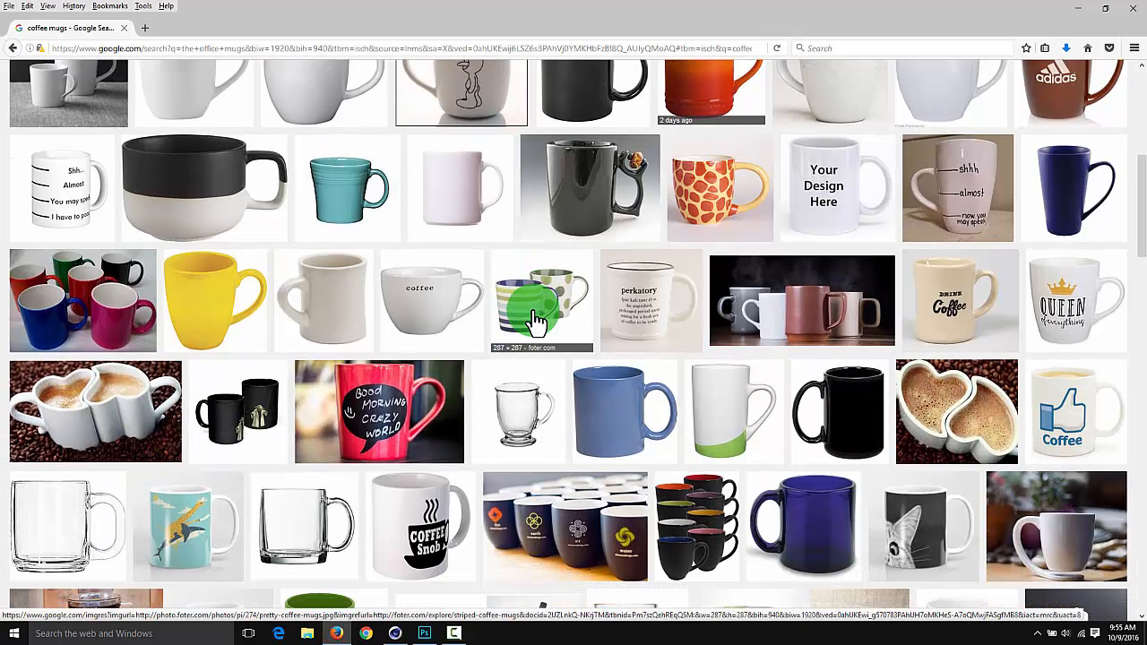
scroll(535, 323, down, 6)
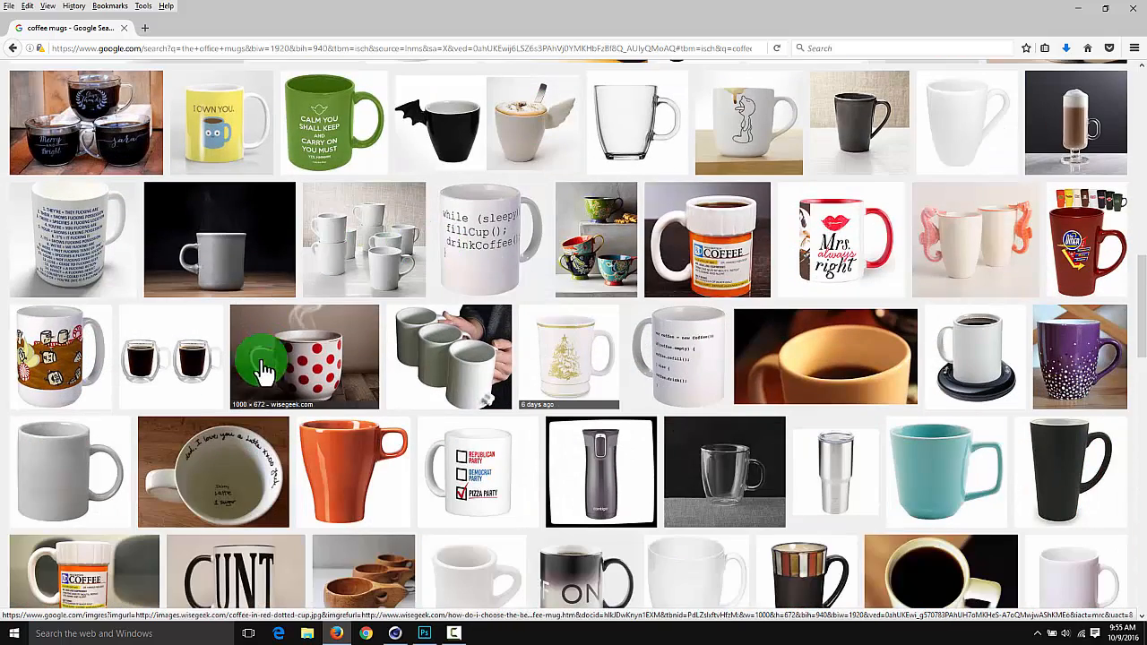
scroll(341, 385, down, 4)
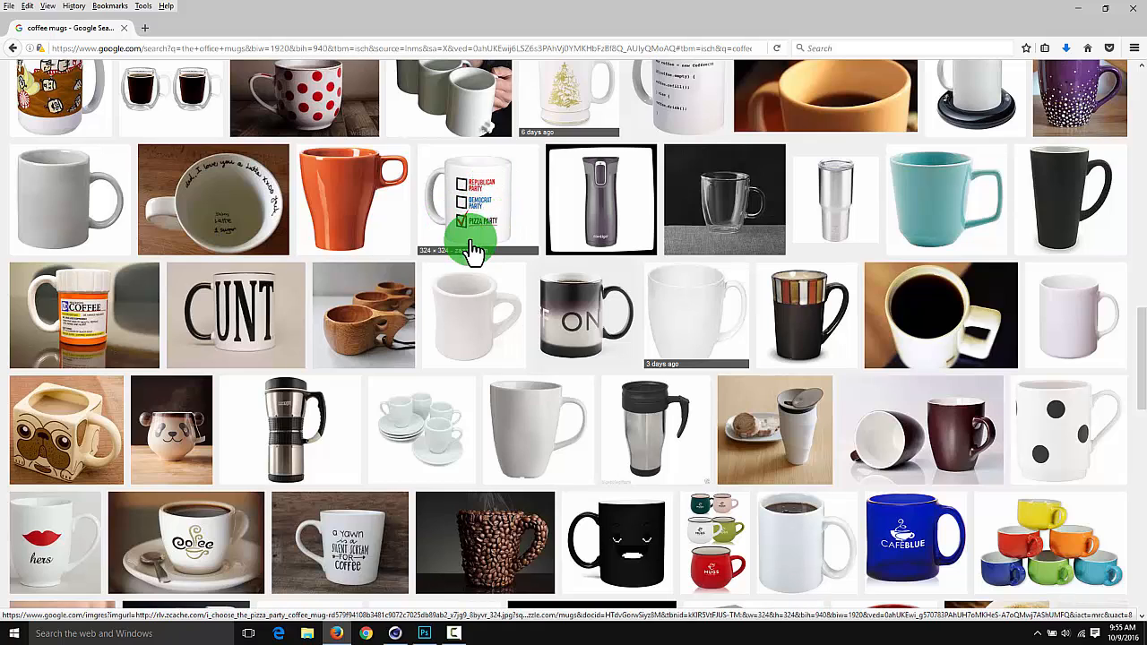
scroll(520, 243, down, 10)
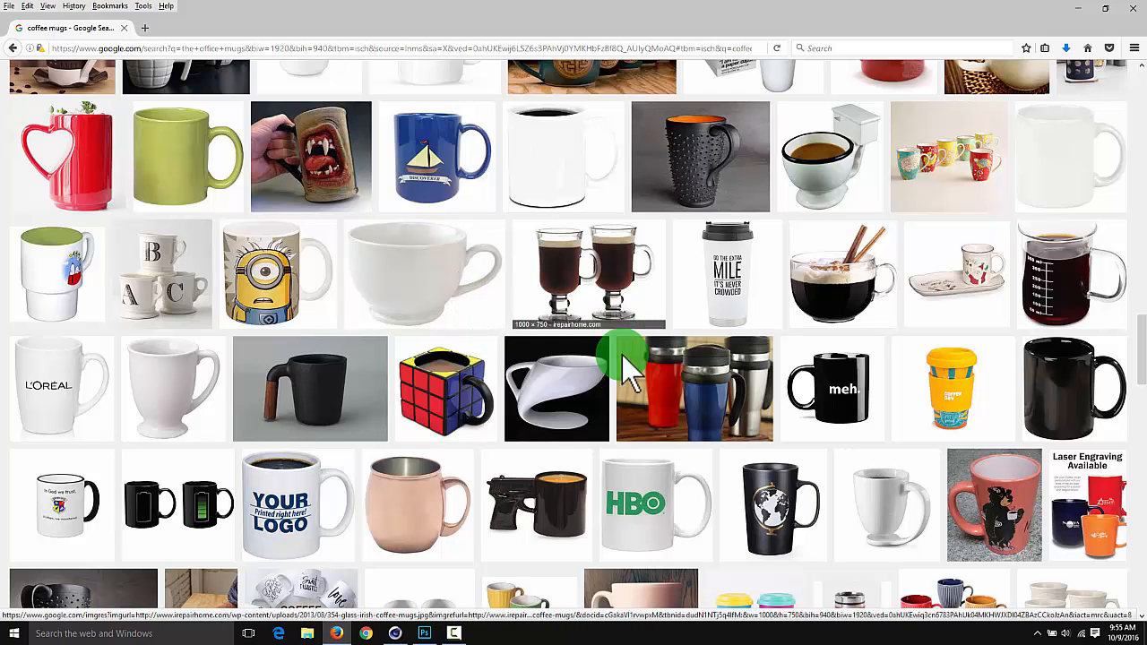
Switch to Photoshop and create a new document measuring 2048 × 2048 pixels
click(421, 636)
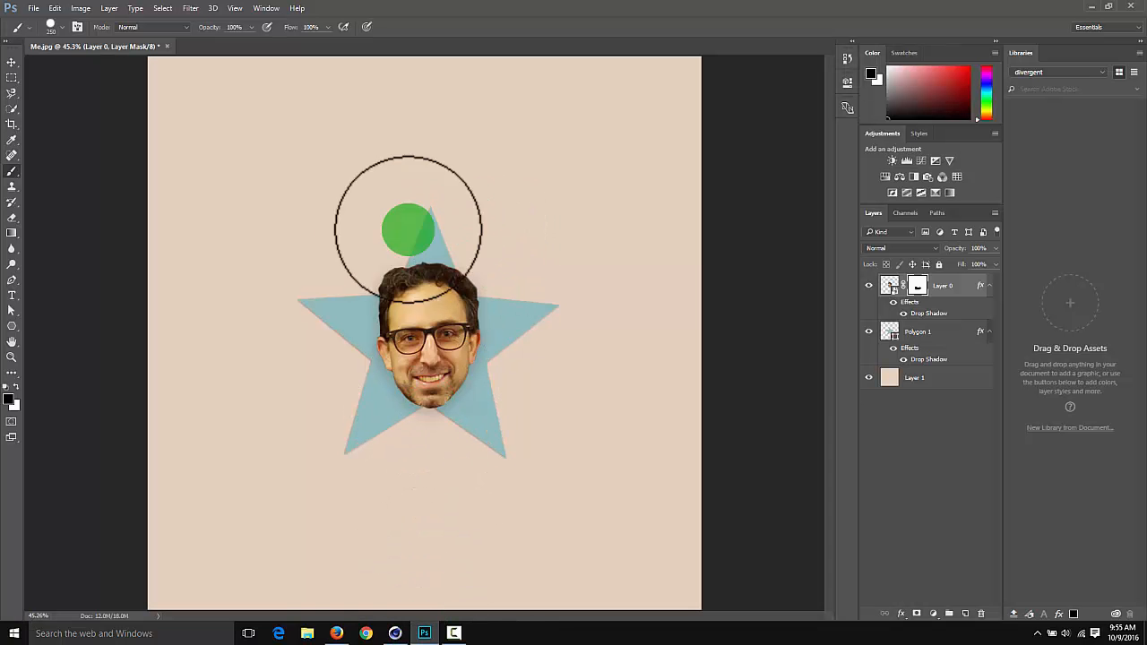
click(33, 8)
click(56, 20)
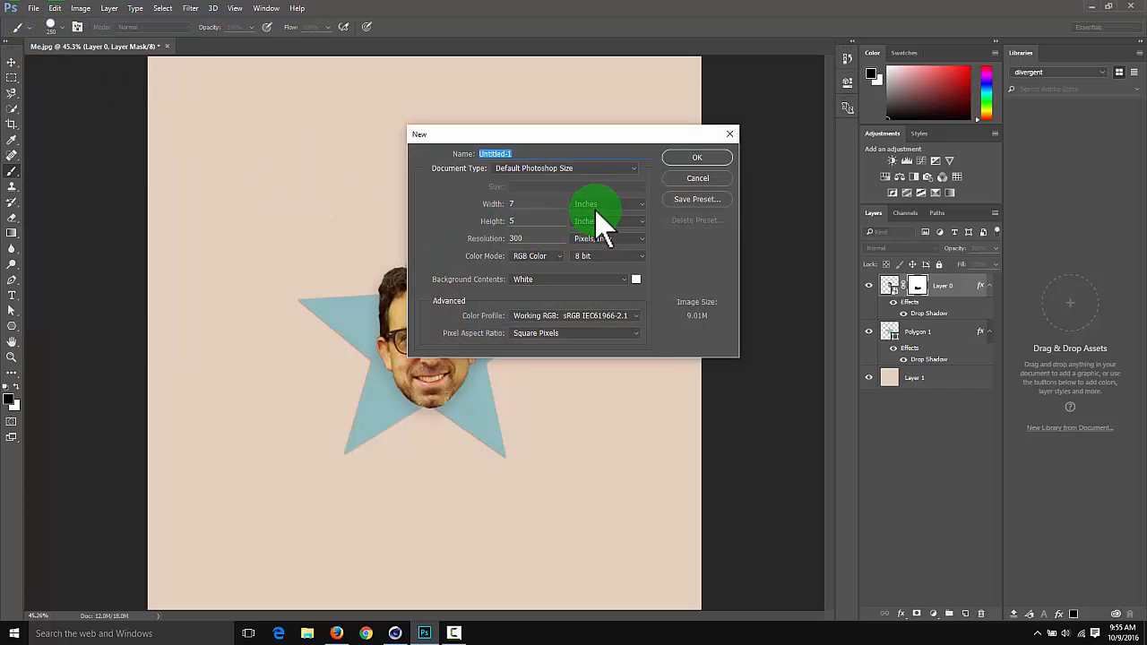
click(596, 205)
click(597, 213)
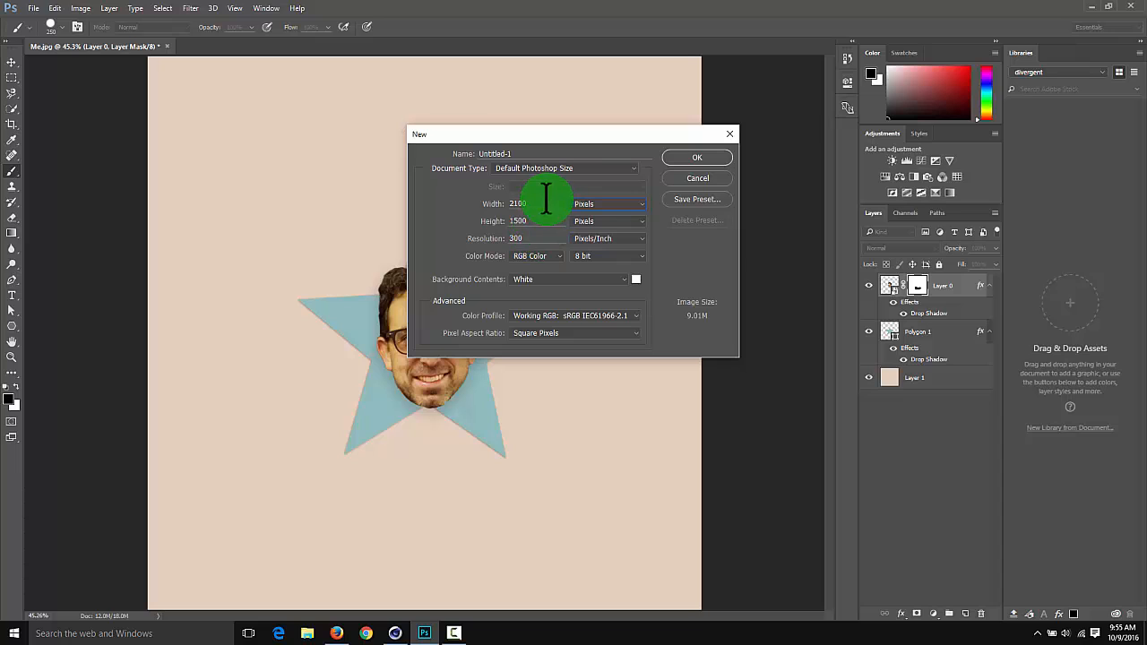
double_click(520, 204)
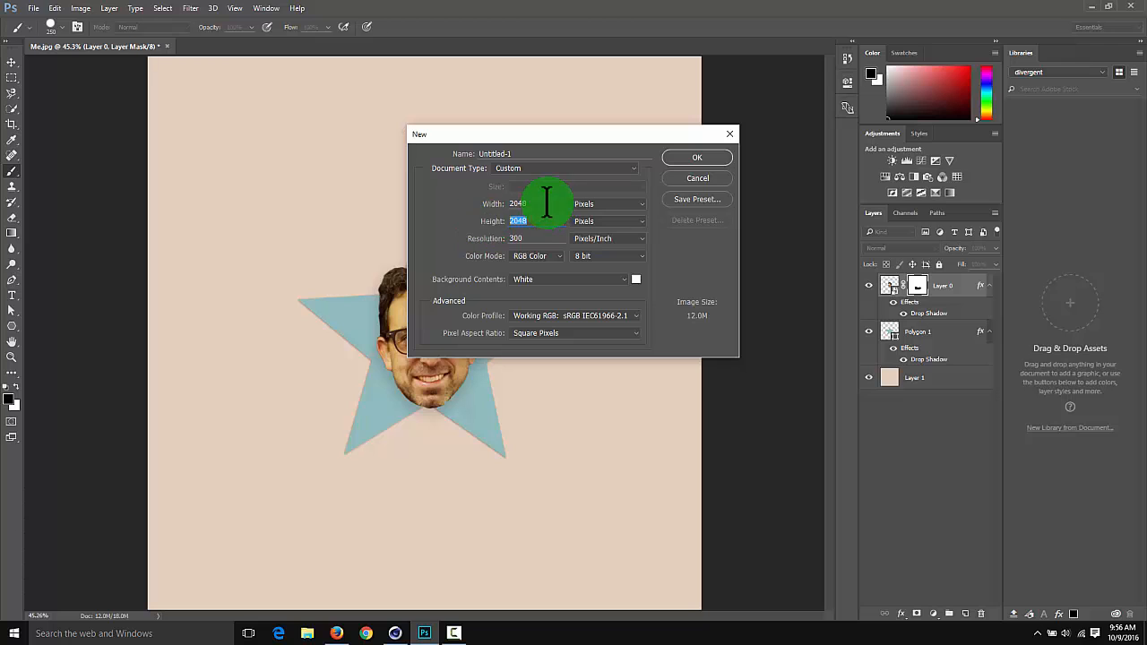
double_click(526, 203)
click(536, 204)
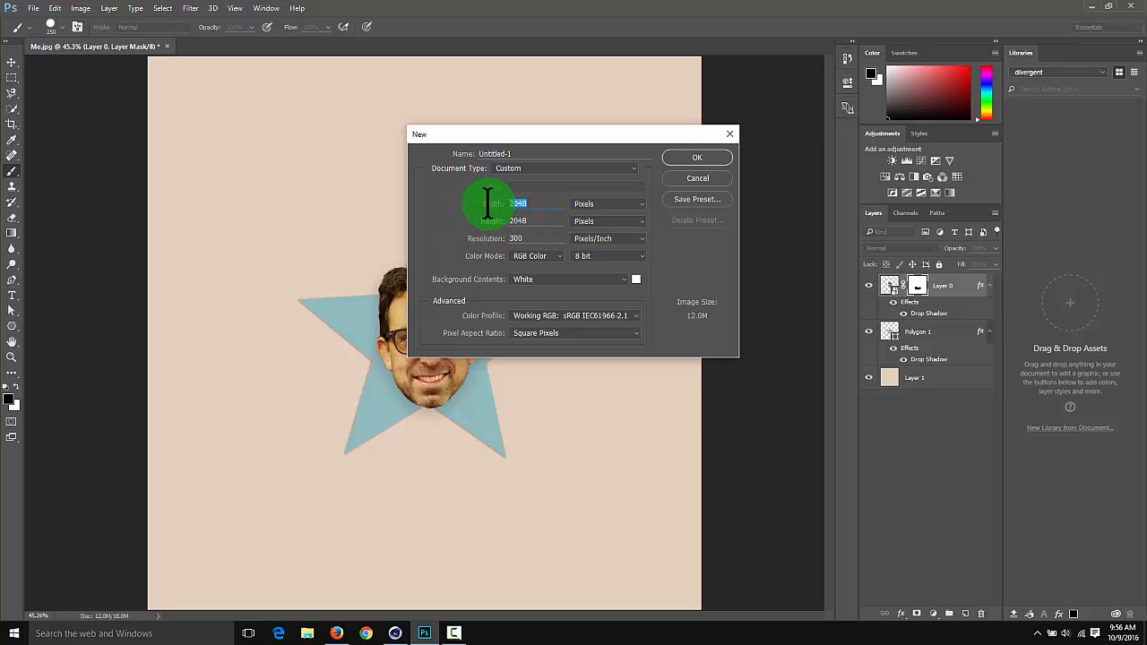
double_click(541, 221)
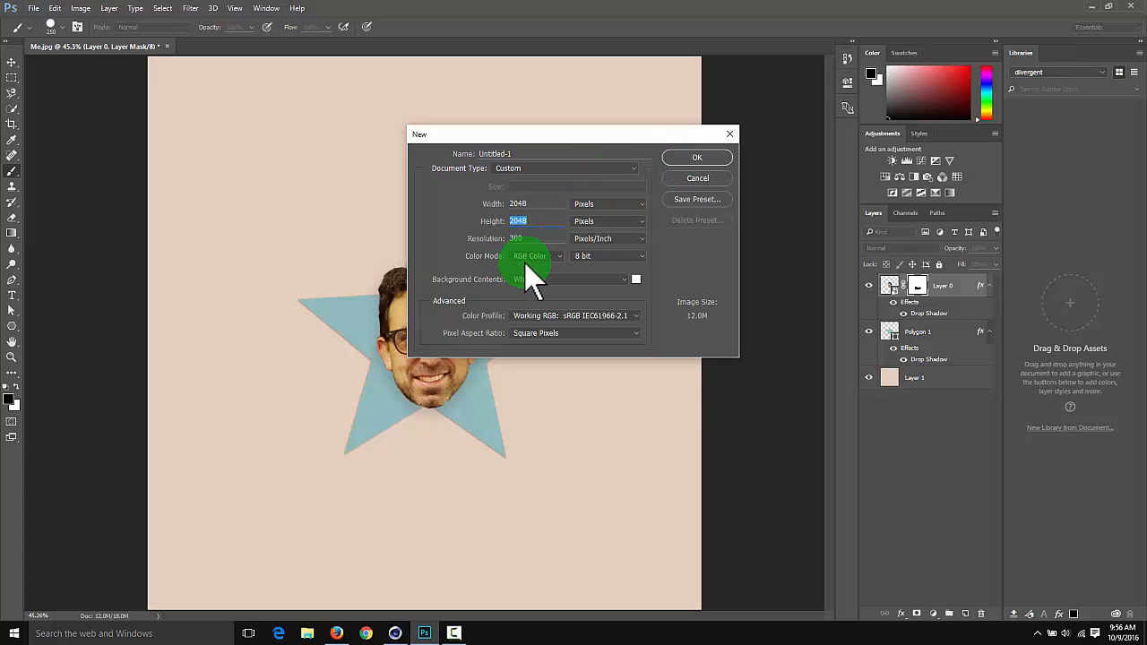
click(697, 158)
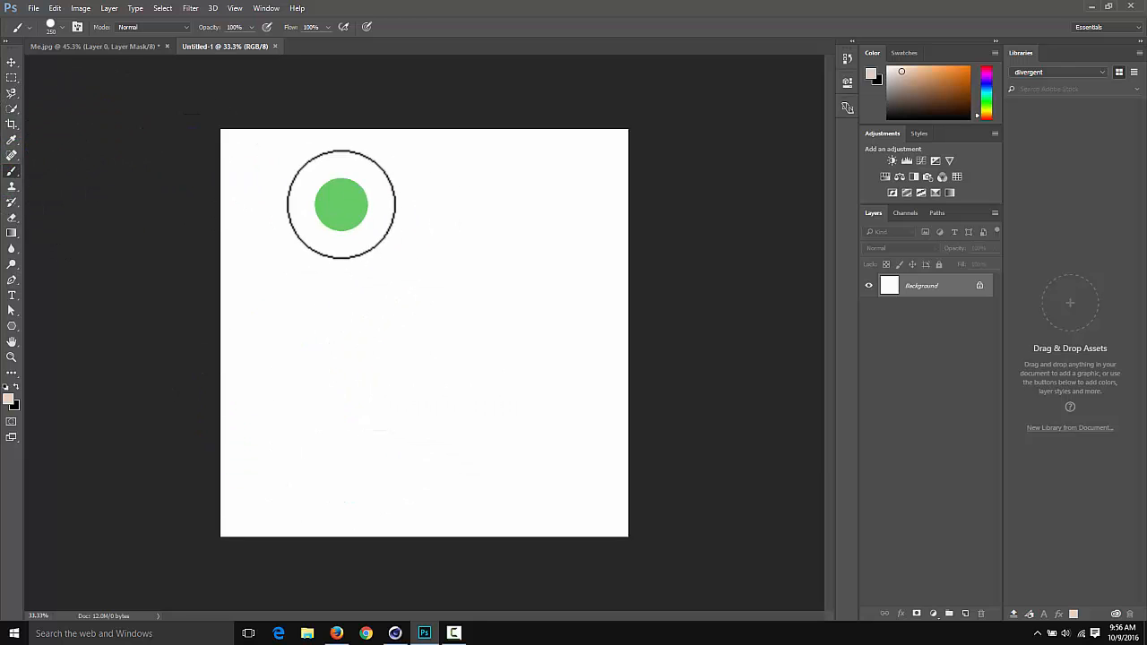
Add a new layer above the background and fill it with pure bright blue
click(966, 614)
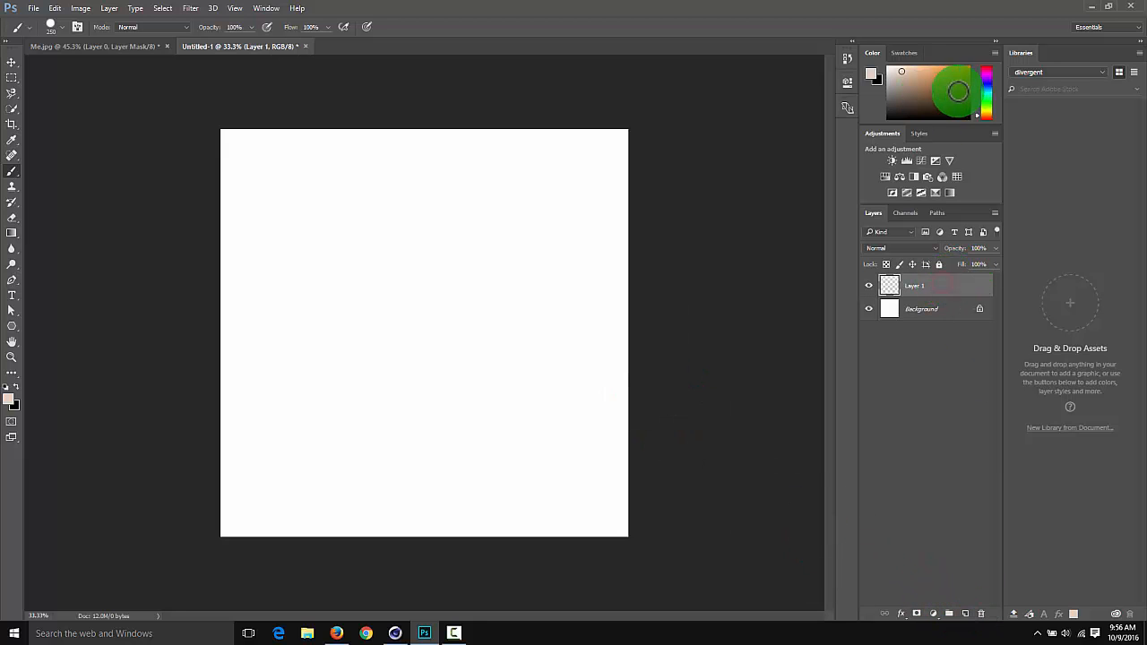
drag(986, 91, 1002, 66)
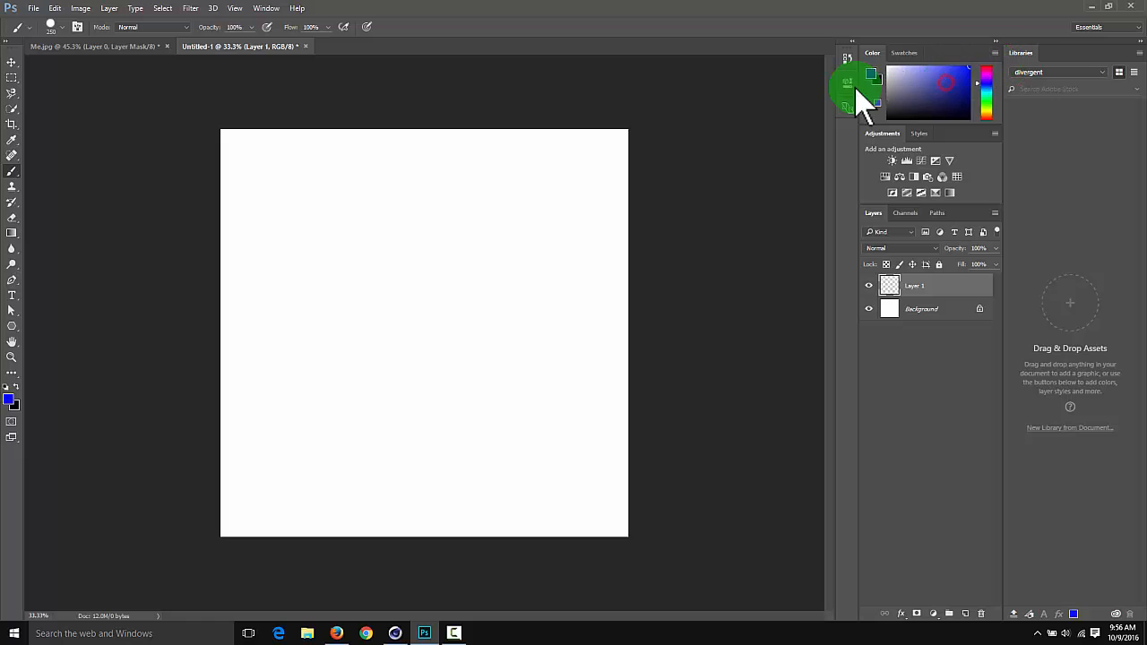
key(alt+BackSpace)
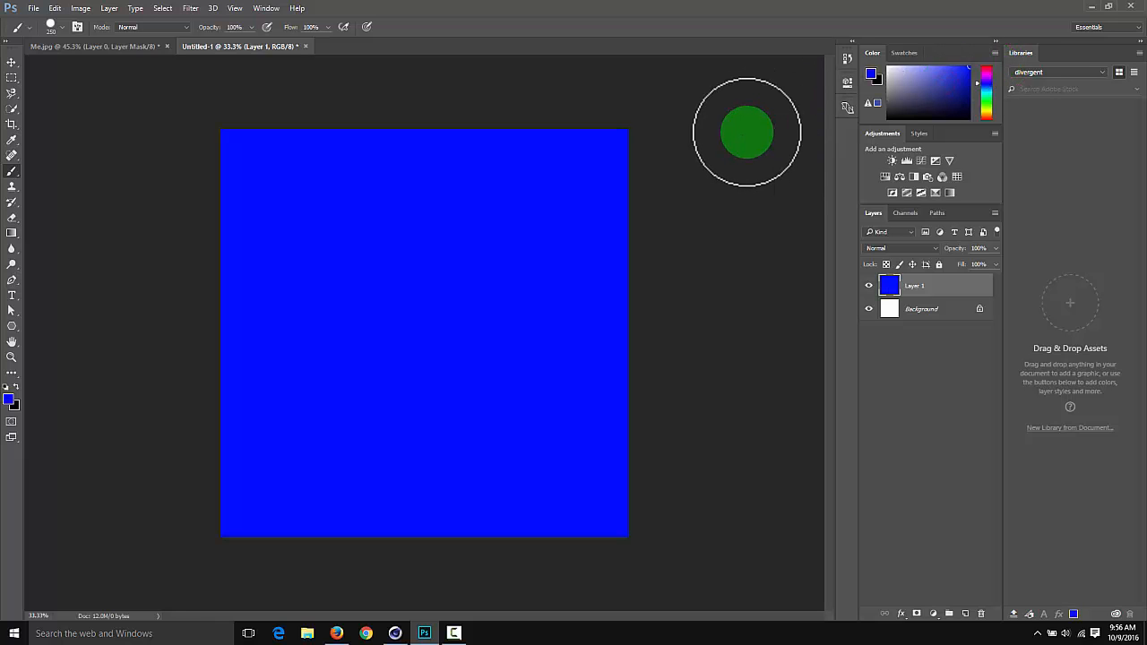
click(55, 9)
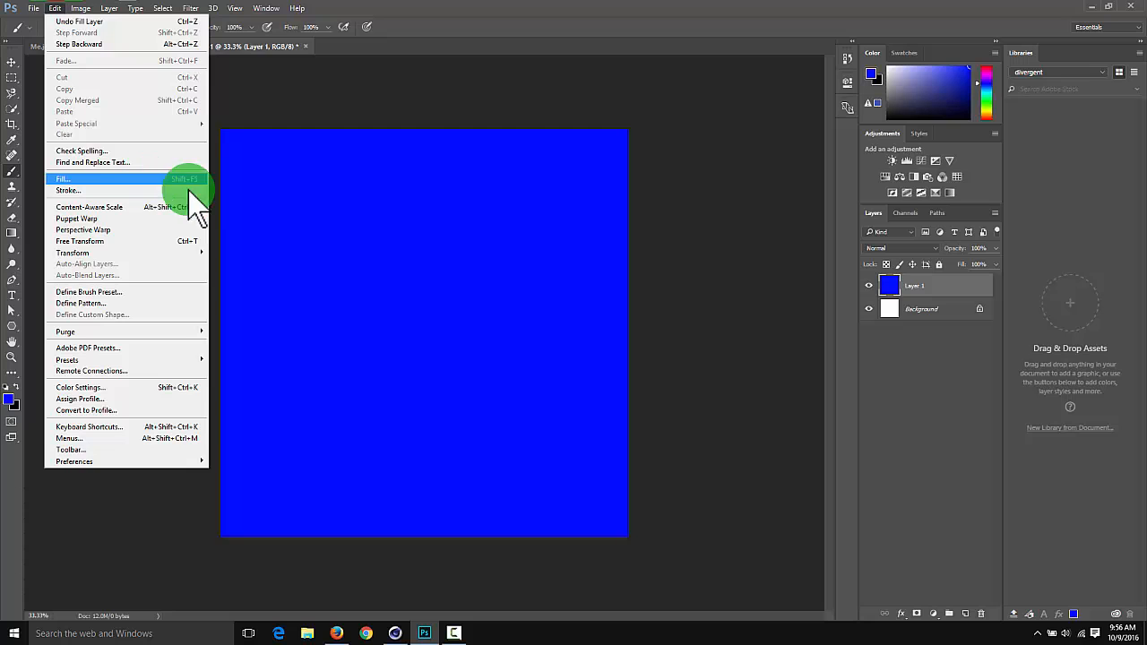
click(319, 241)
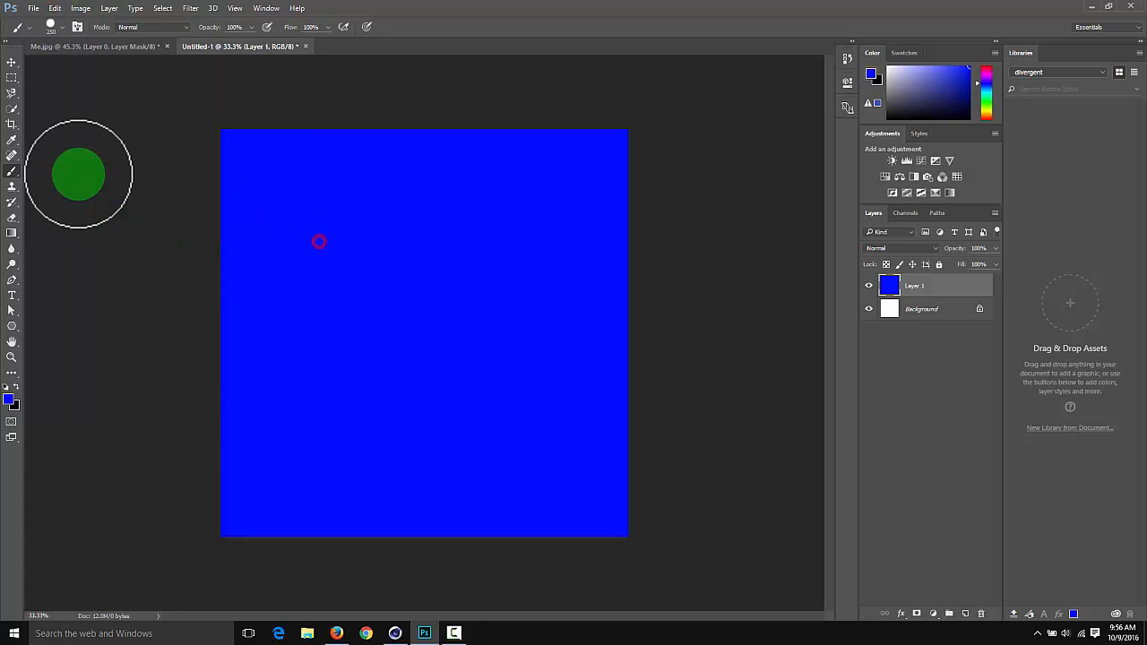
click(21, 172)
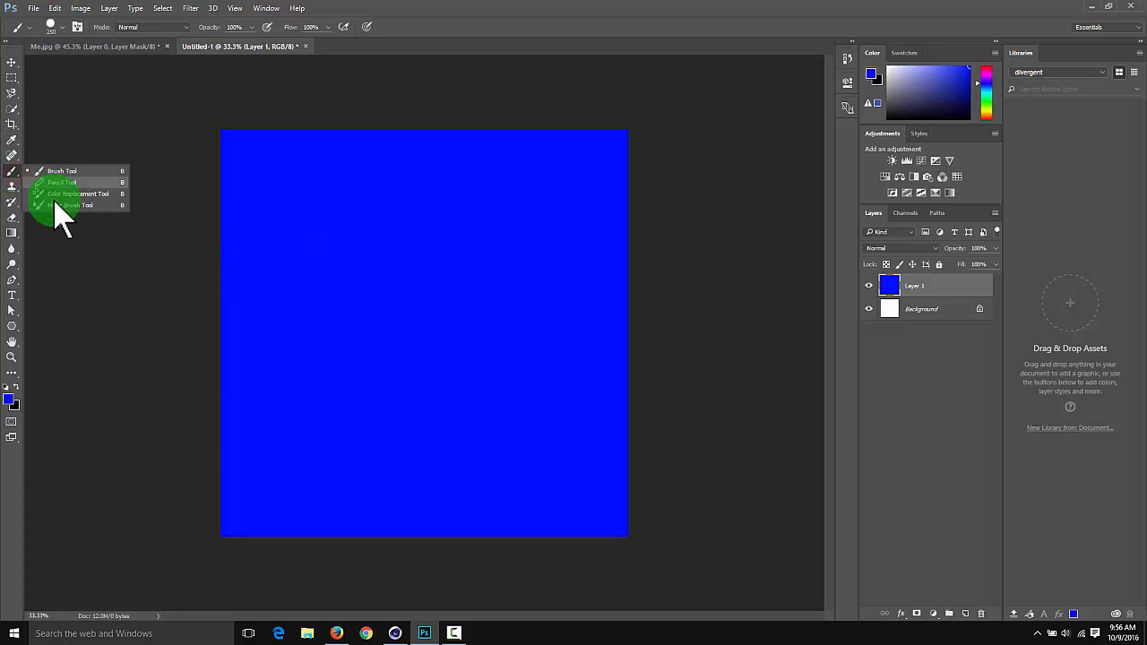
click(12, 187)
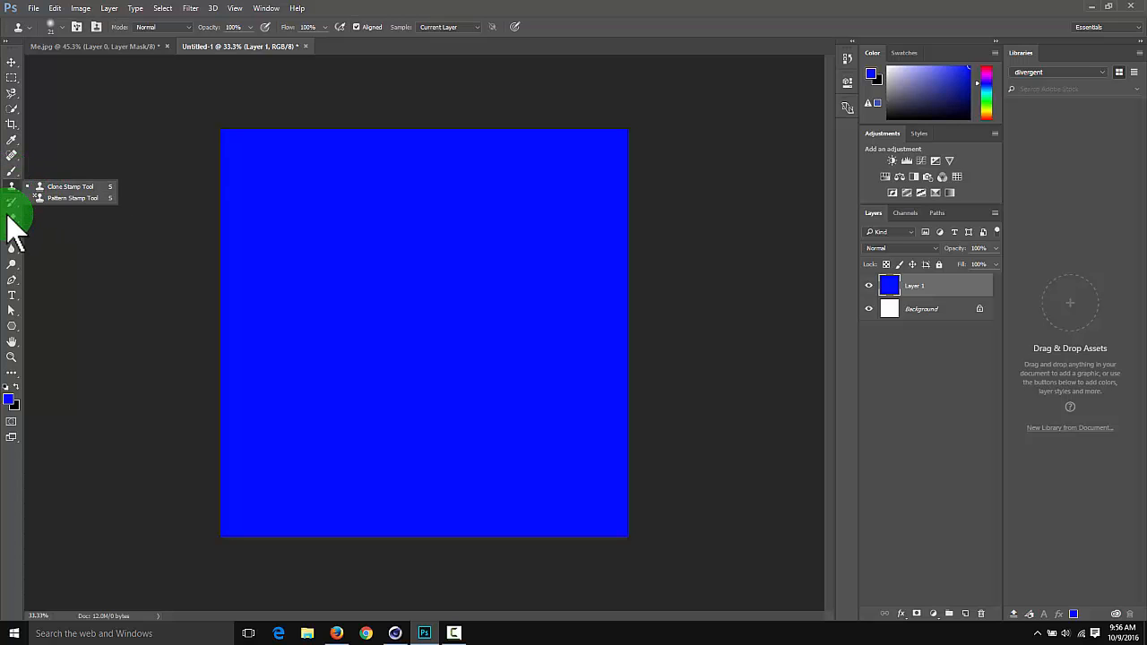
click(11, 233)
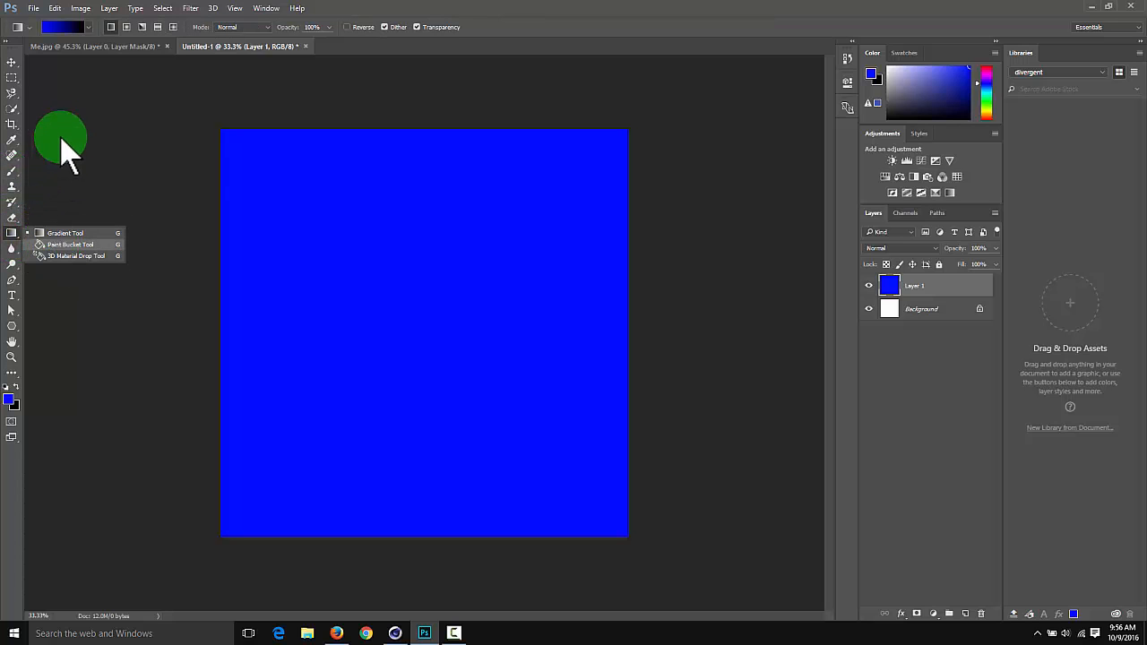
click(14, 172)
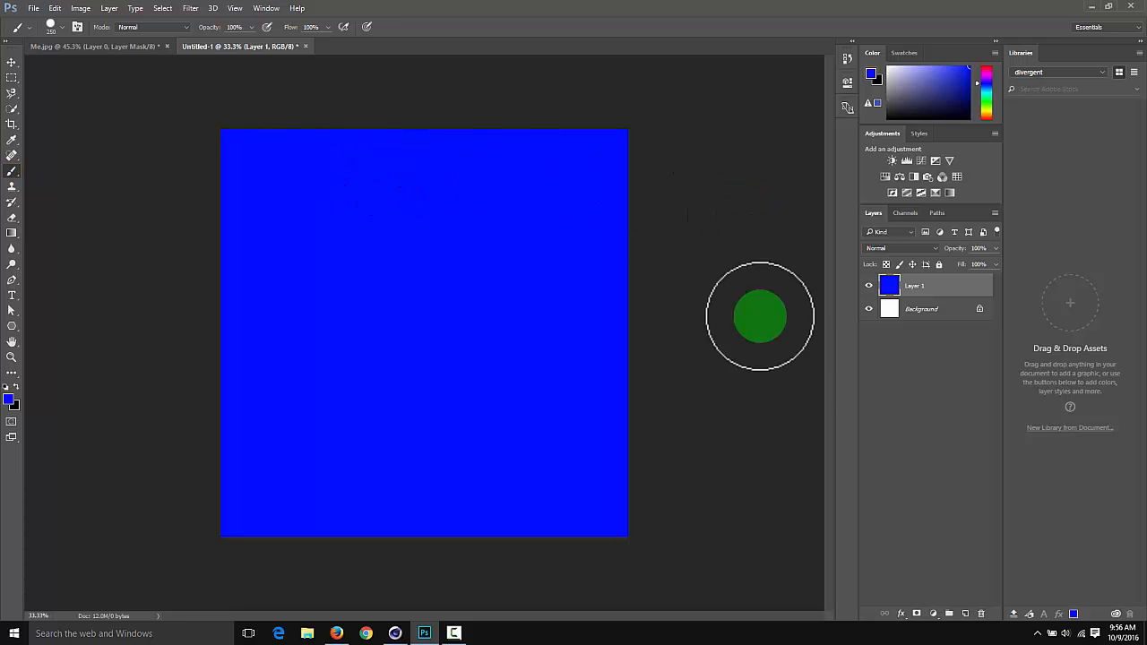
Add an empty layer above Layer 1 and refill Layer 1 with a muted gray-teal, leaving the empty layer active
click(965, 614)
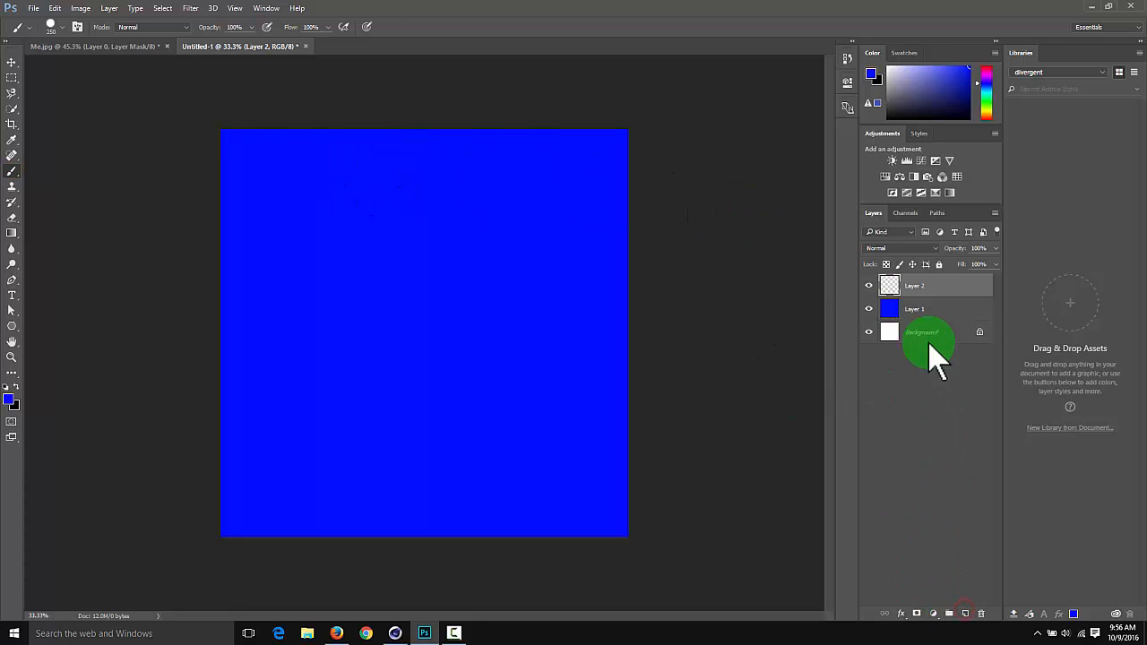
click(941, 308)
click(907, 95)
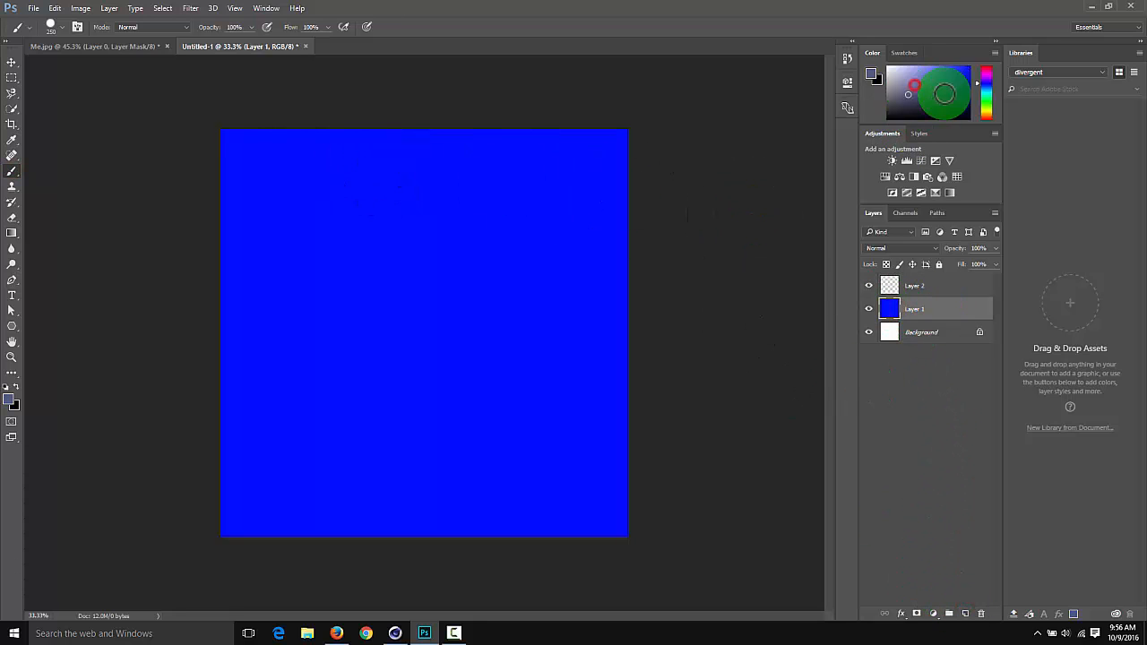
drag(988, 97, 991, 93)
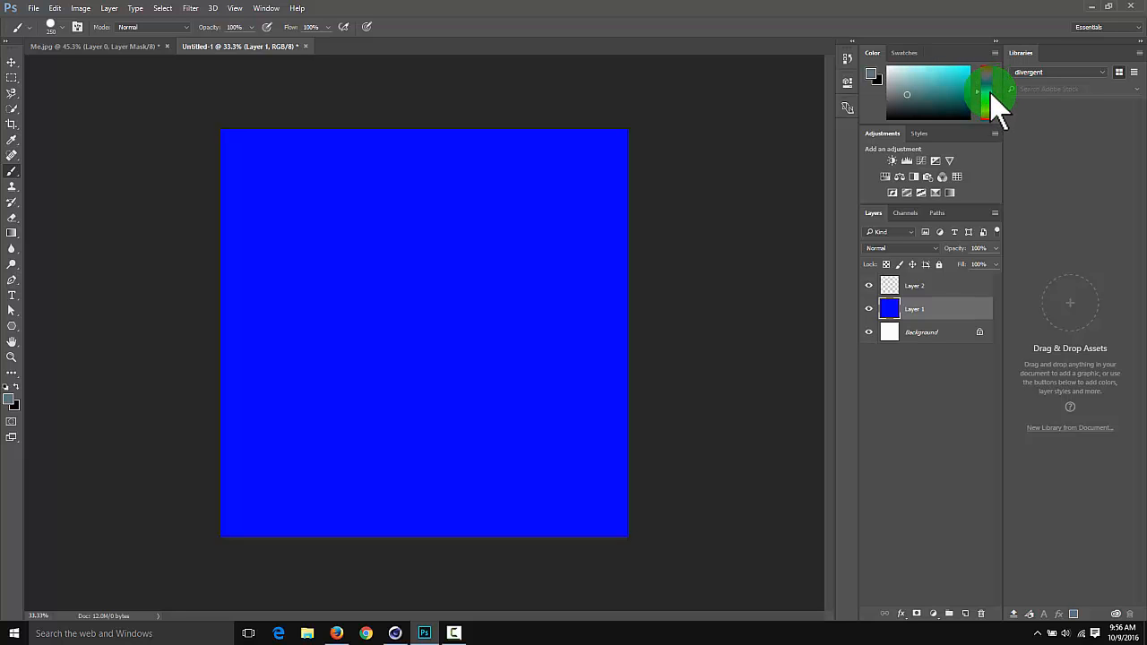
key(alt+BackSpace)
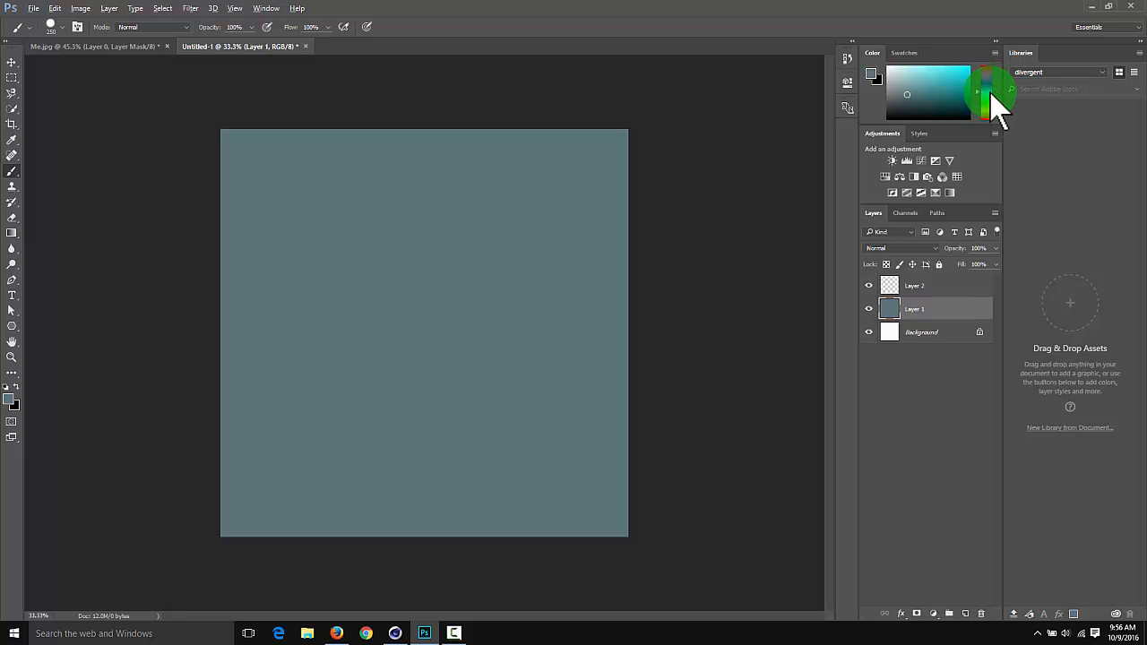
click(898, 288)
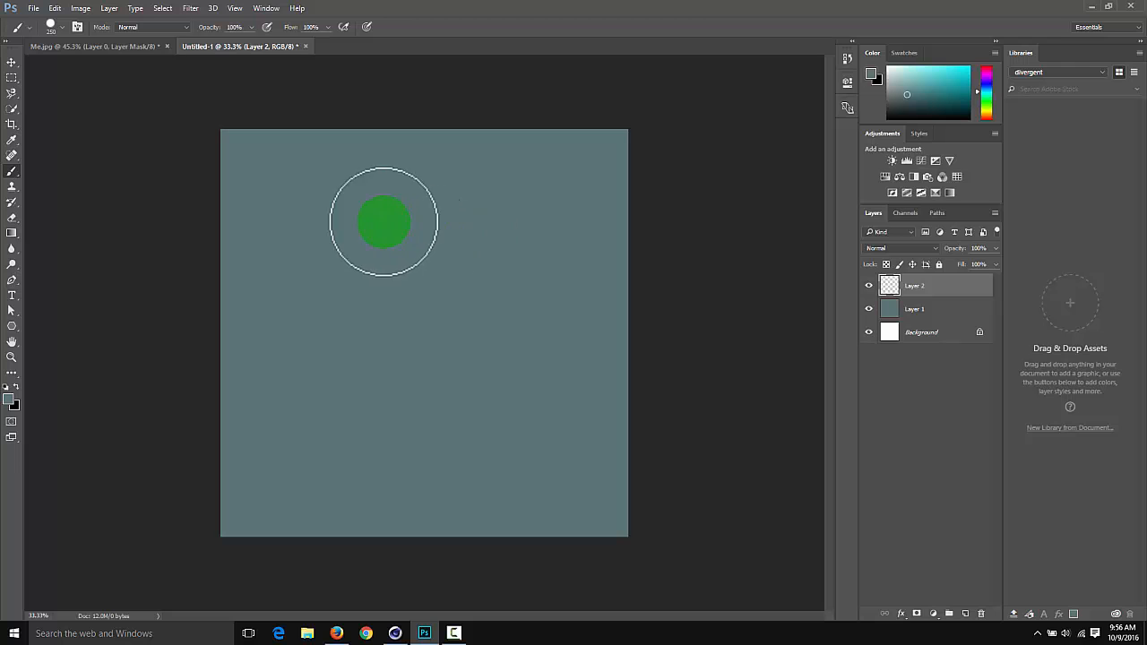
key(t)
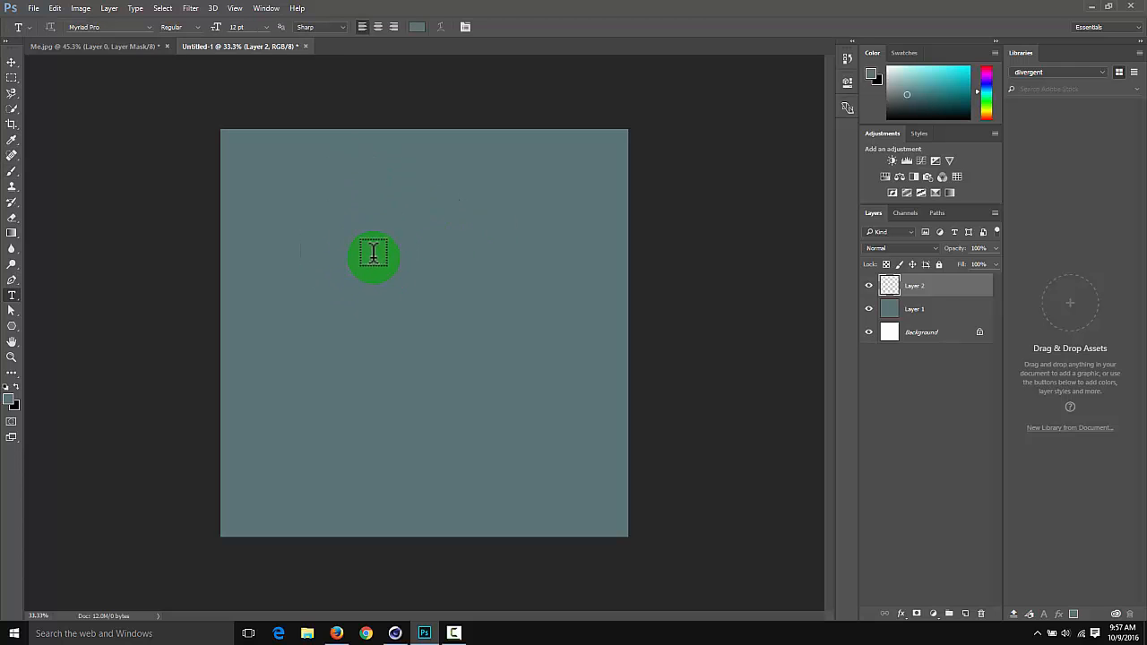
key(m)
drag(200, 110, 670, 617)
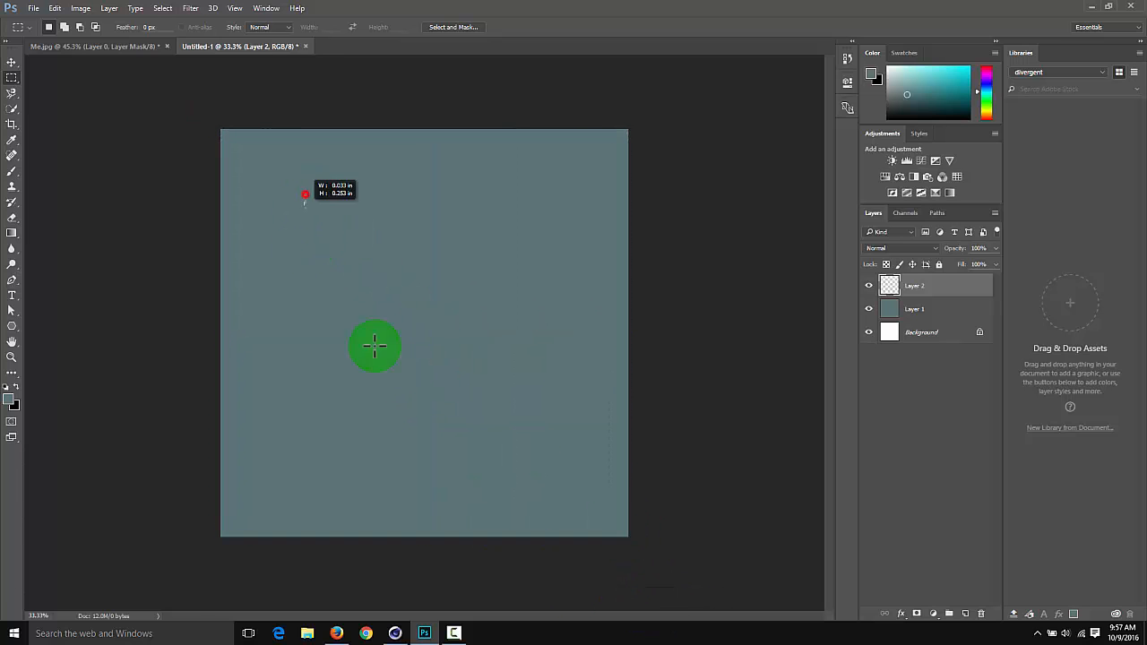
mouse_move(304, 193)
mouse_down()
mouse_move(511, 436)
mouse_move(586, 488)
mouse_move(564, 474)
mouse_move(571, 488)
mouse_up()
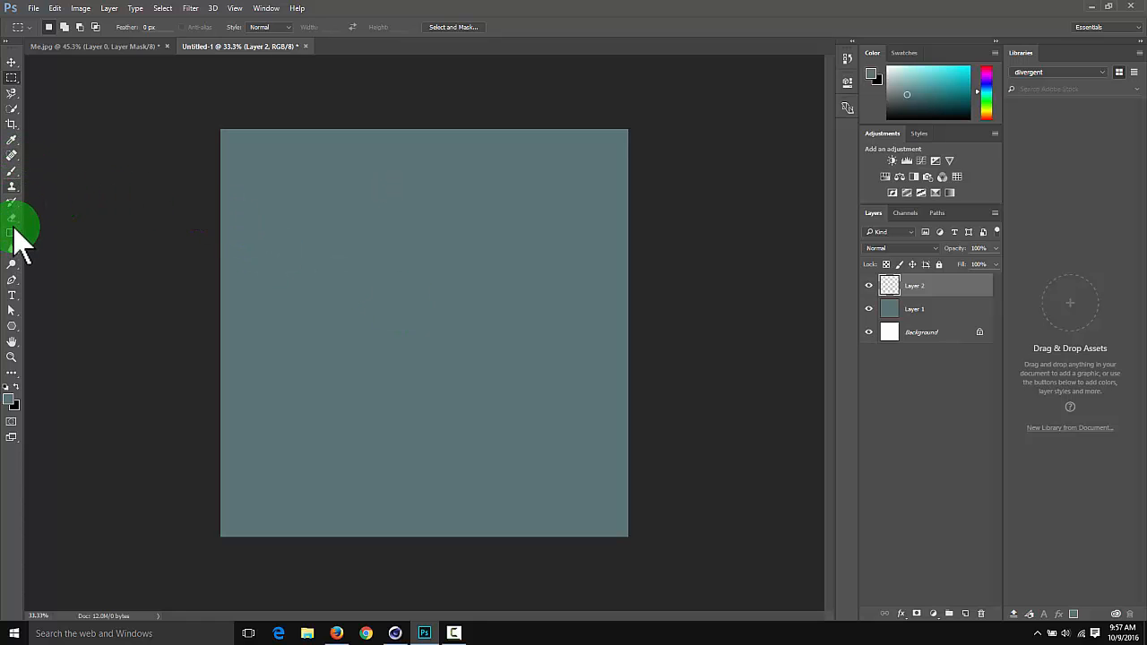
Create a paragraph text box across the middle of the canvas, enter "Pizza" and set the text color to black
click(13, 296)
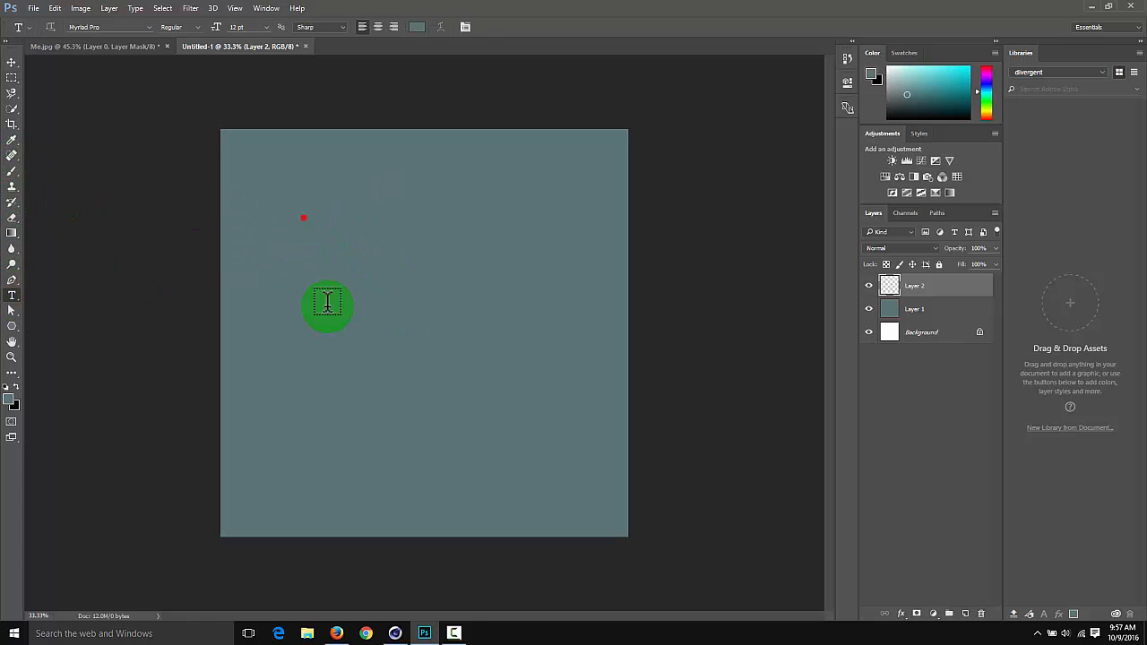
drag(327, 302, 547, 445)
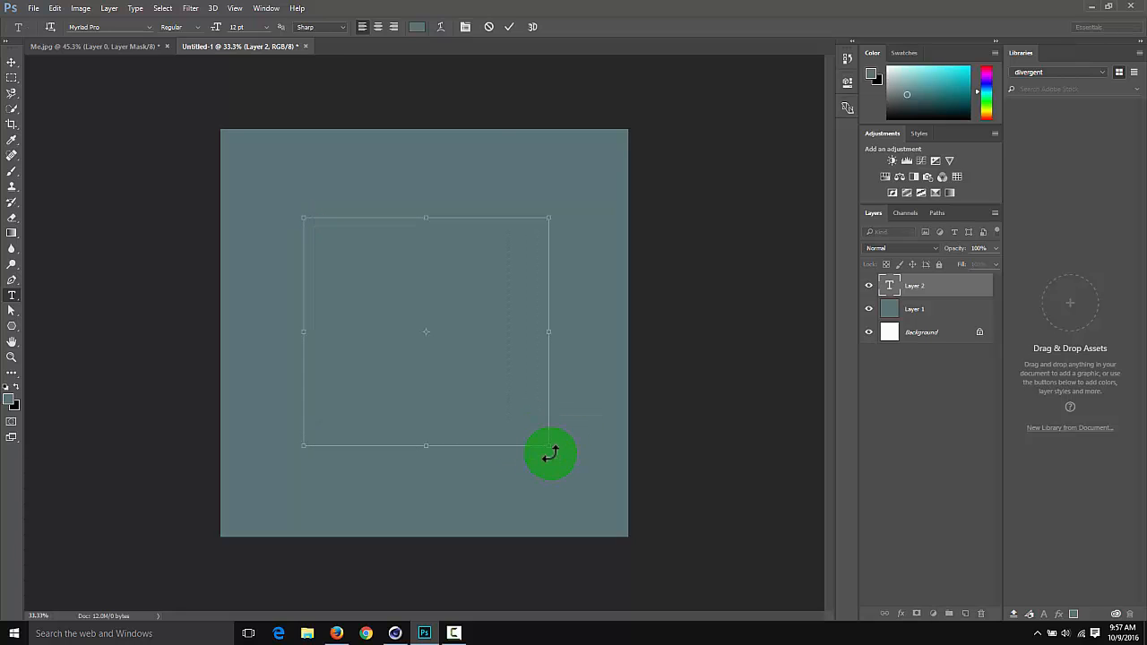
click(417, 27)
drag(466, 252, 420, 167)
drag(583, 286, 584, 318)
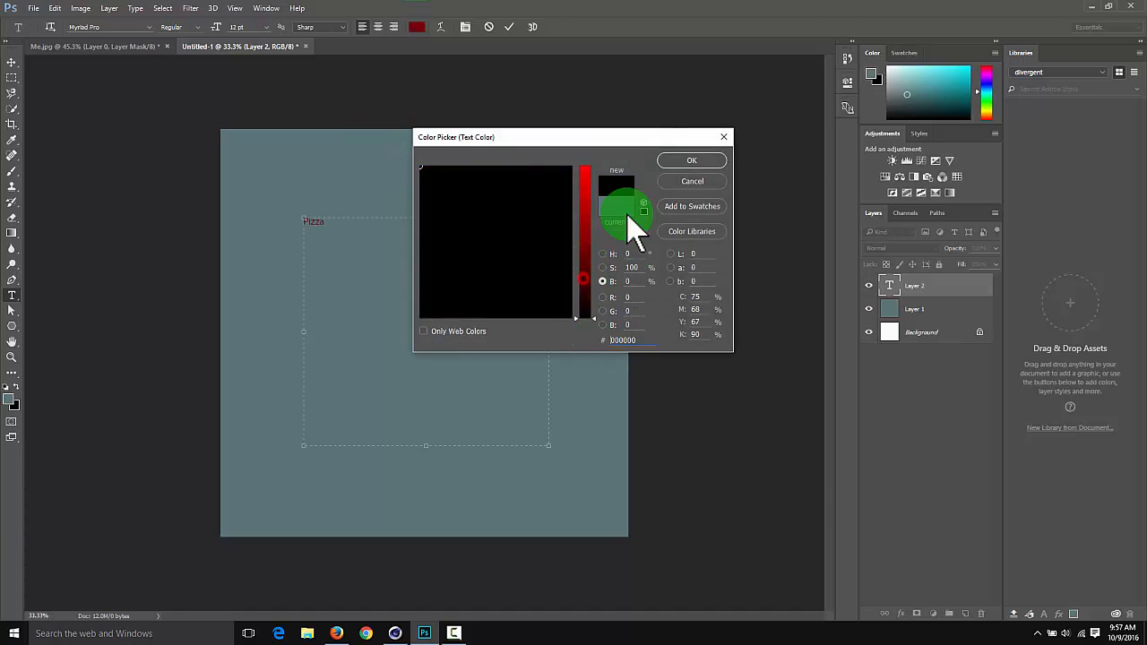
click(685, 160)
Enlarge the text to 72 pt and repeat the word so "Pizza" stands on three separate lines
click(267, 27)
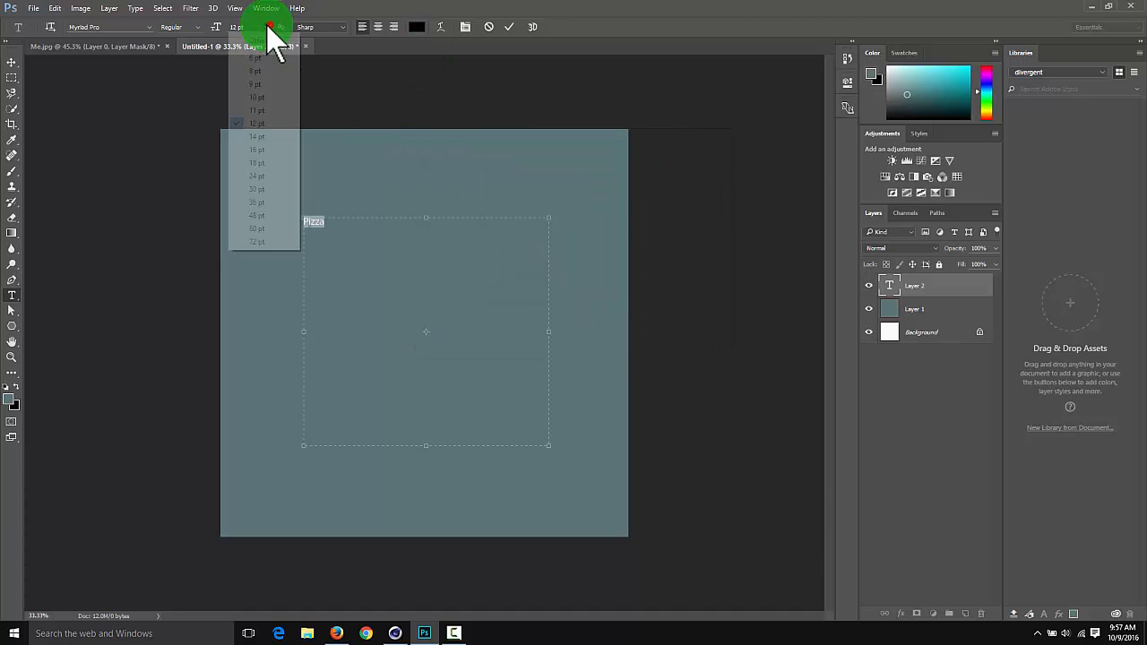
click(275, 242)
drag(328, 216, 430, 250)
click(435, 264)
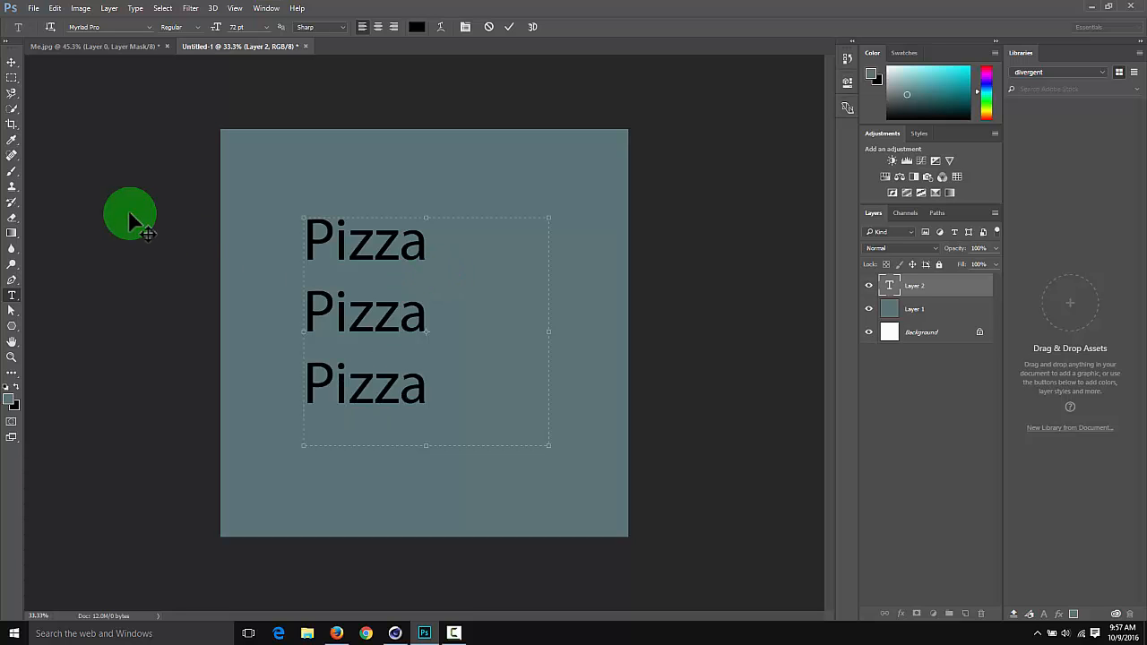
Change the font of all three Pizza lines to MV Boli and move the text to the middle of the canvas
click(12, 63)
drag(329, 306, 382, 323)
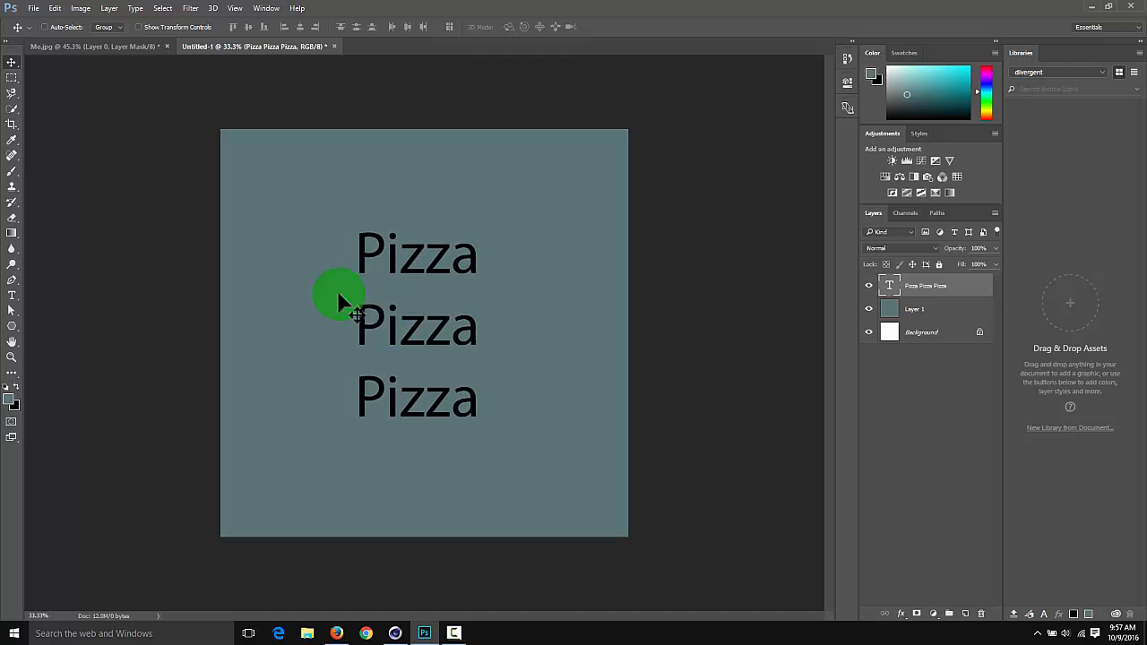
double_click(394, 265)
key(ctrl+a)
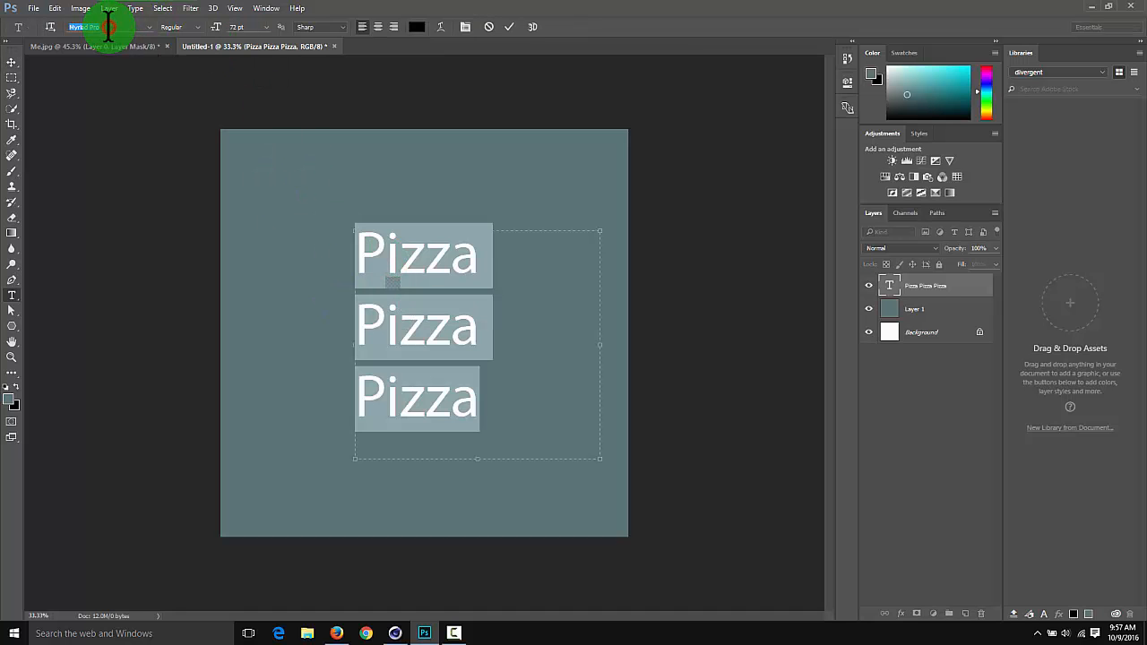
scroll(107, 26, up, 2)
scroll(106, 26, down, 1)
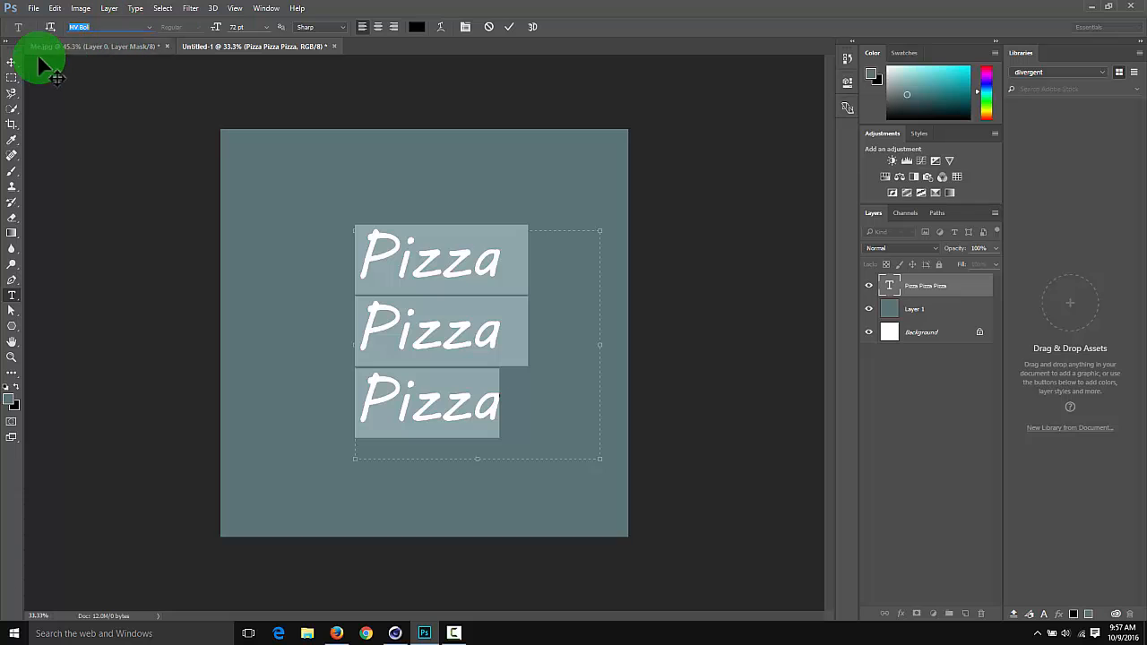
click(12, 62)
drag(430, 341, 432, 380)
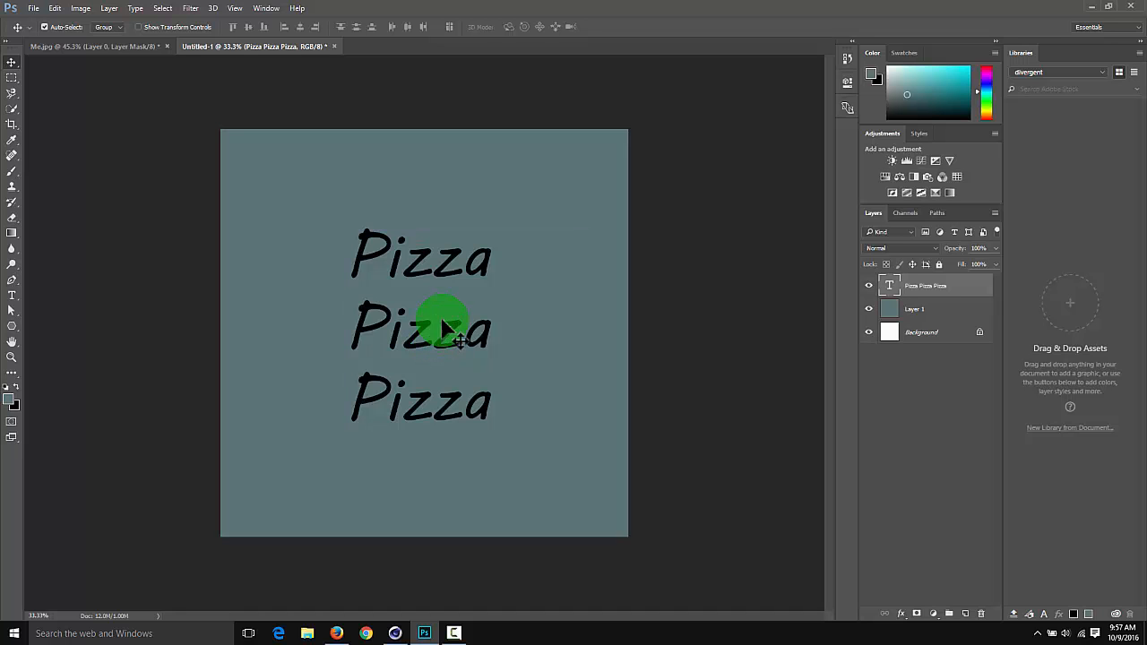
Save the design in the project's tex folder as a Targa file named CoffeeMug_Texture_02
key(ctrl+s)
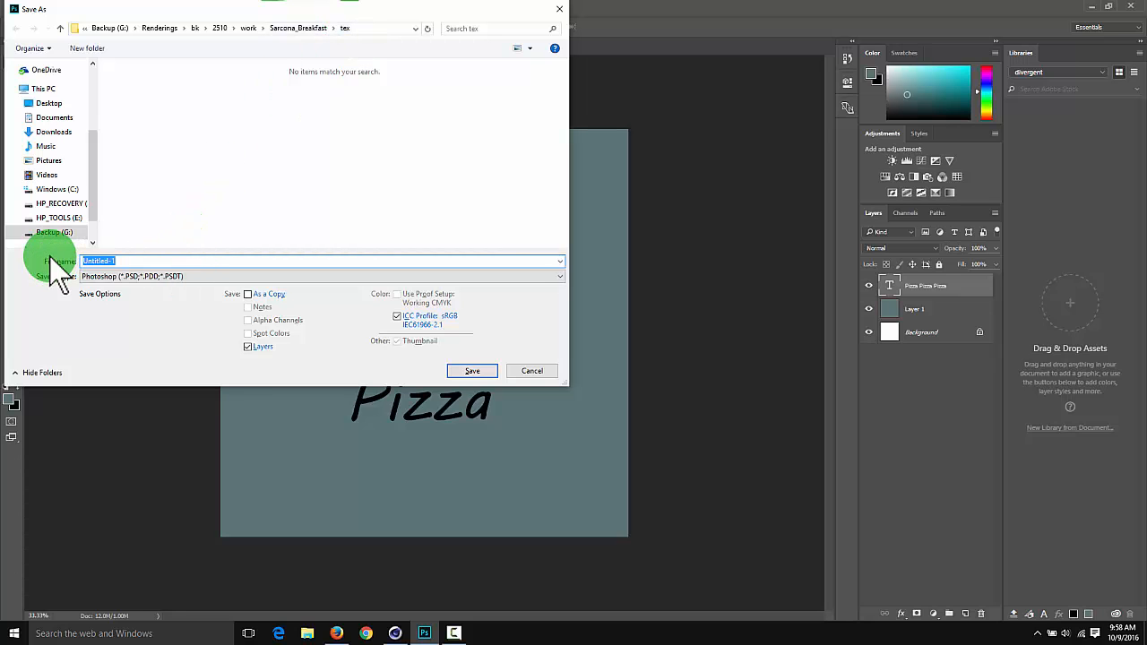
text(CoffeeMu)
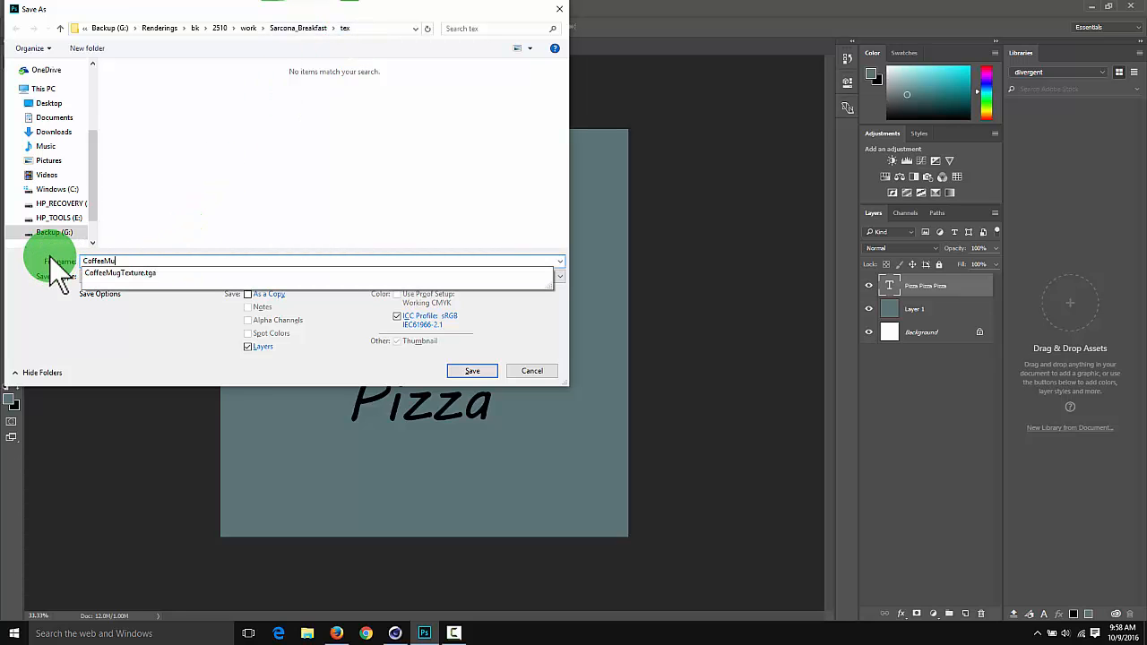
text(g_Texture)
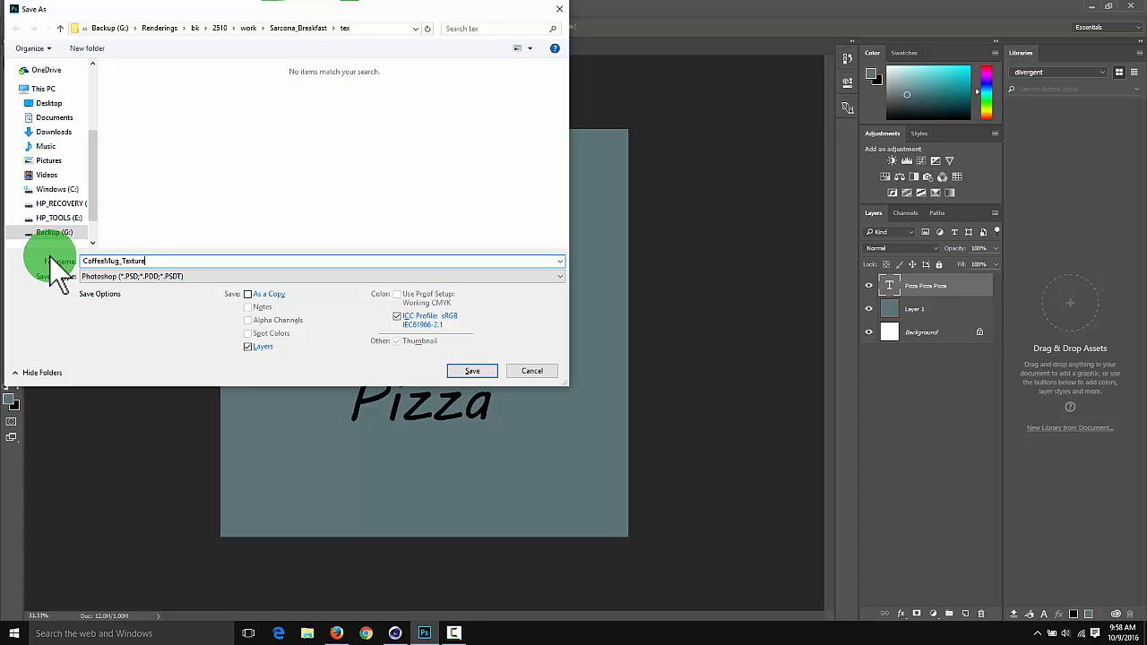
text(_02)
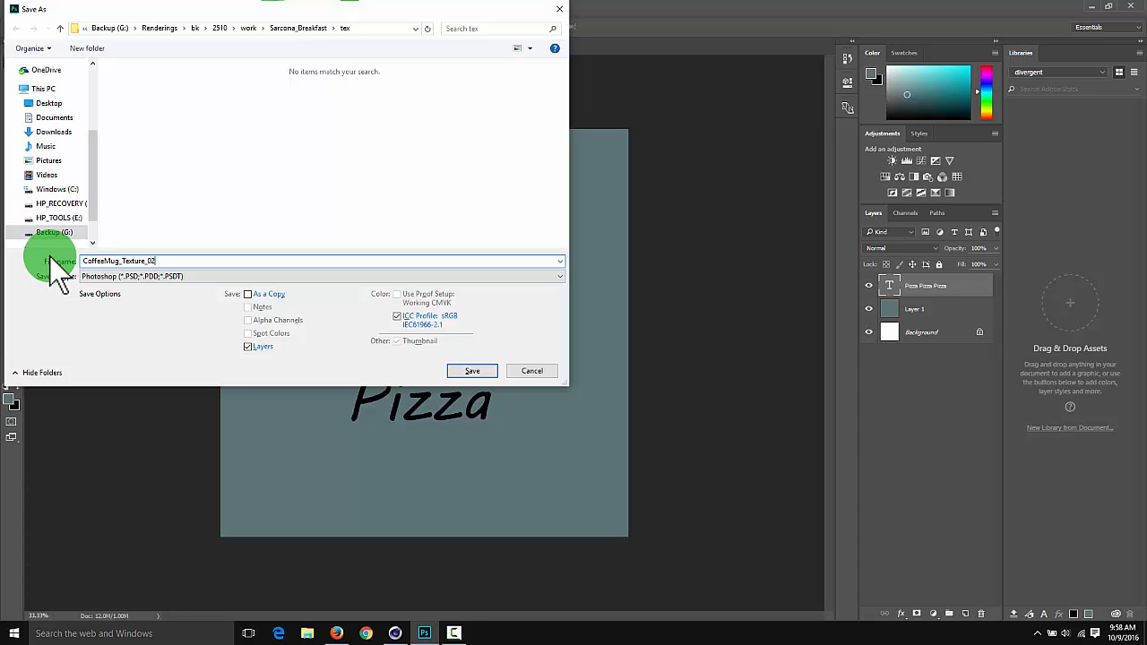
click(102, 278)
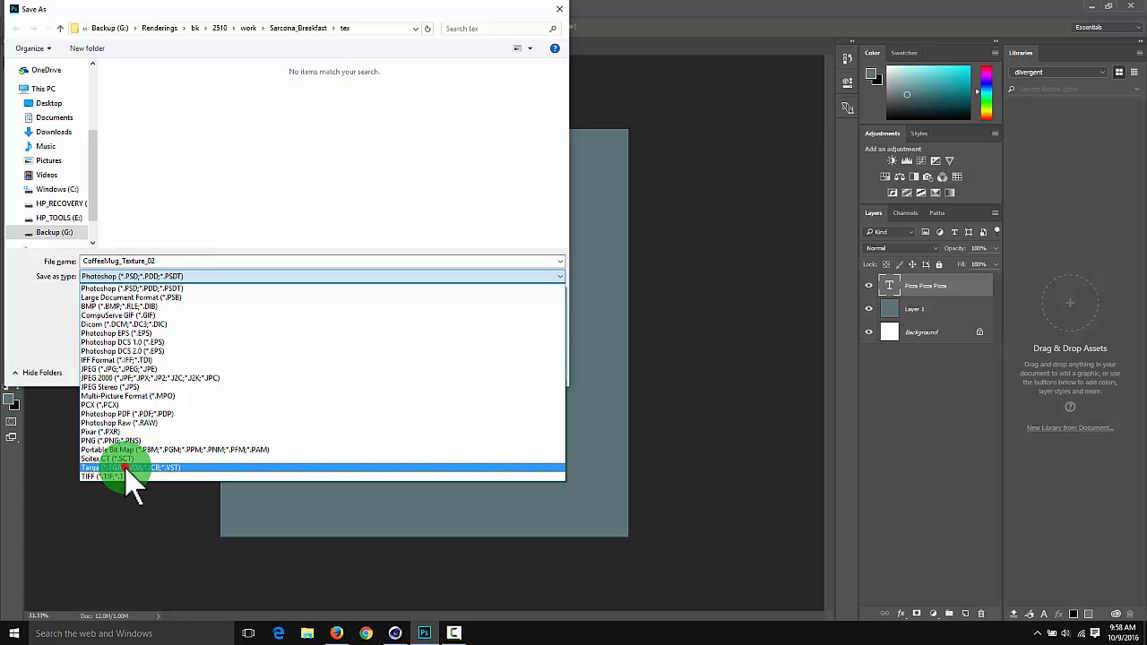
click(126, 468)
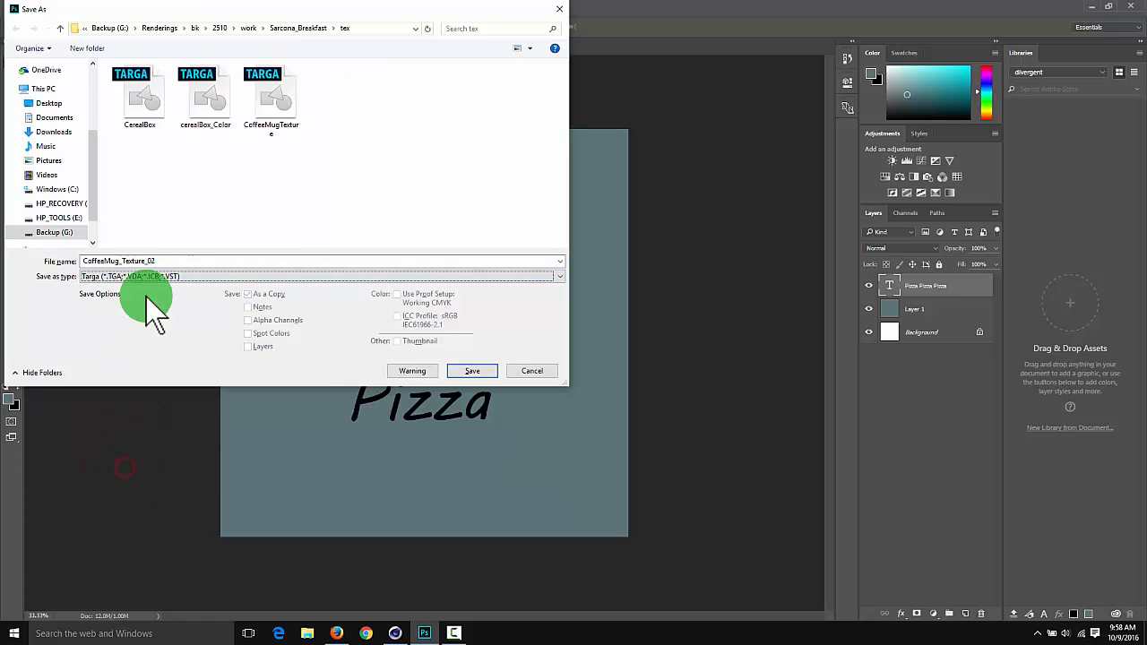
click(481, 370)
click(593, 213)
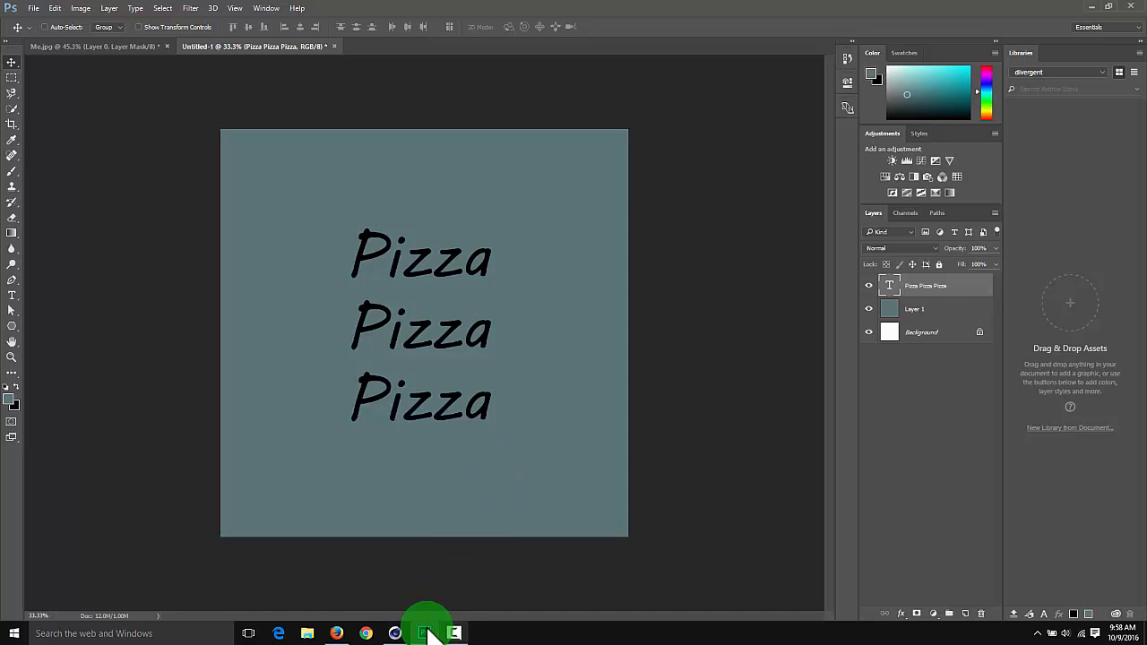
Switch to Cinema 4D and load CoffeeMug_Texture_02.tga as the color texture of the coffeeMug material
click(395, 634)
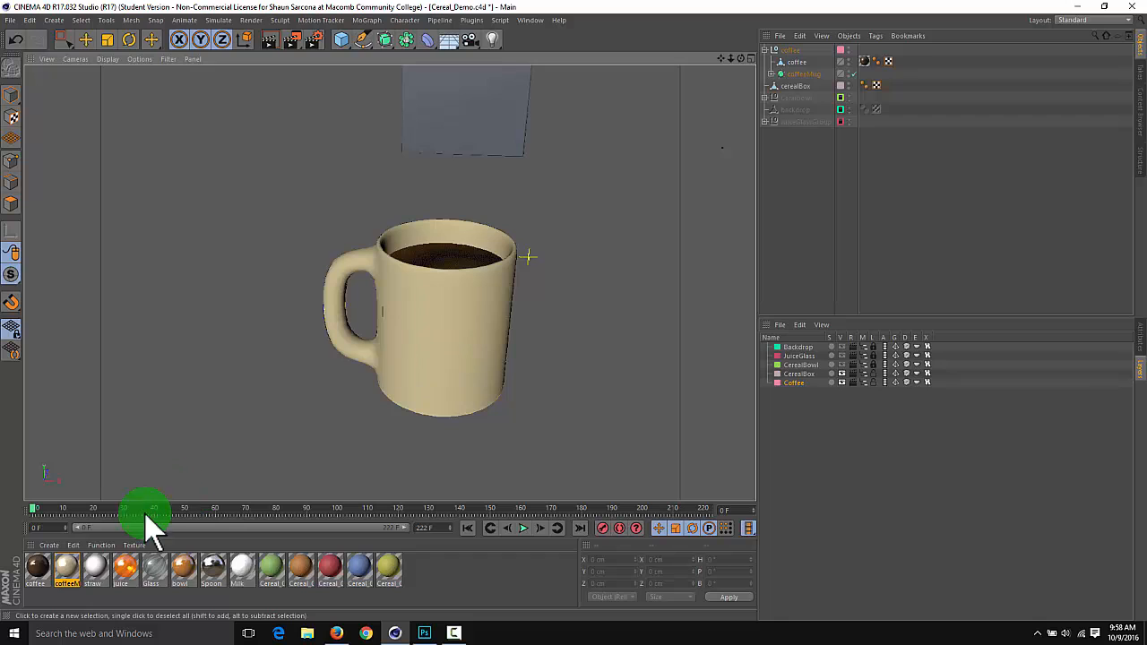
click(65, 567)
drag(88, 559, 588, 328)
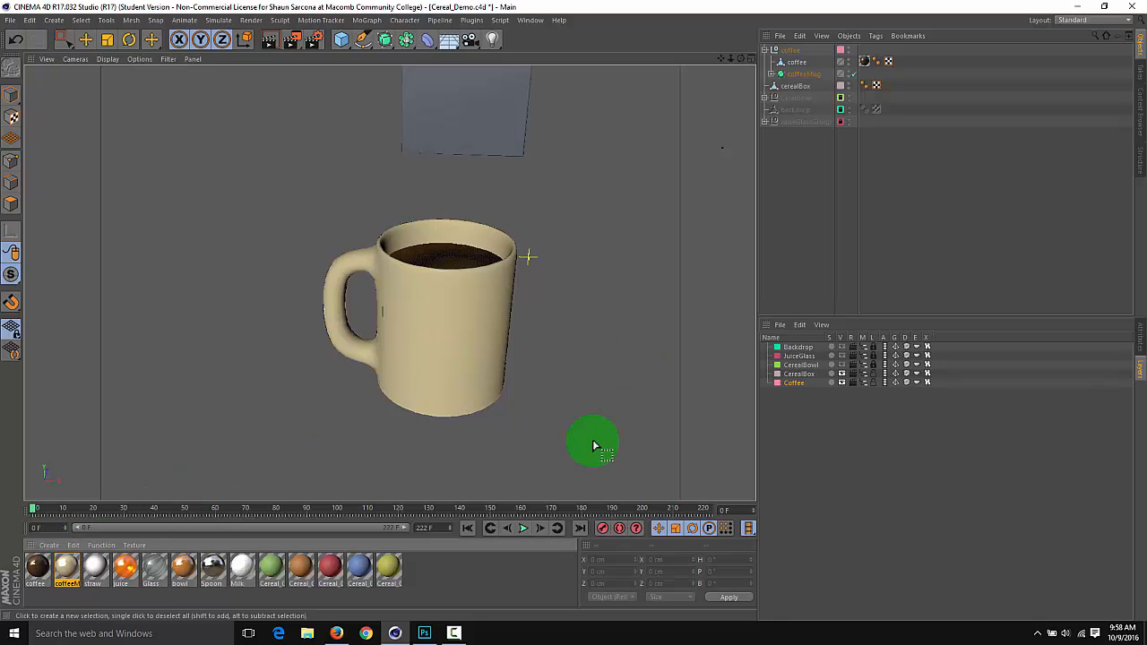
drag(589, 446, 884, 410)
drag(914, 316, 909, 200)
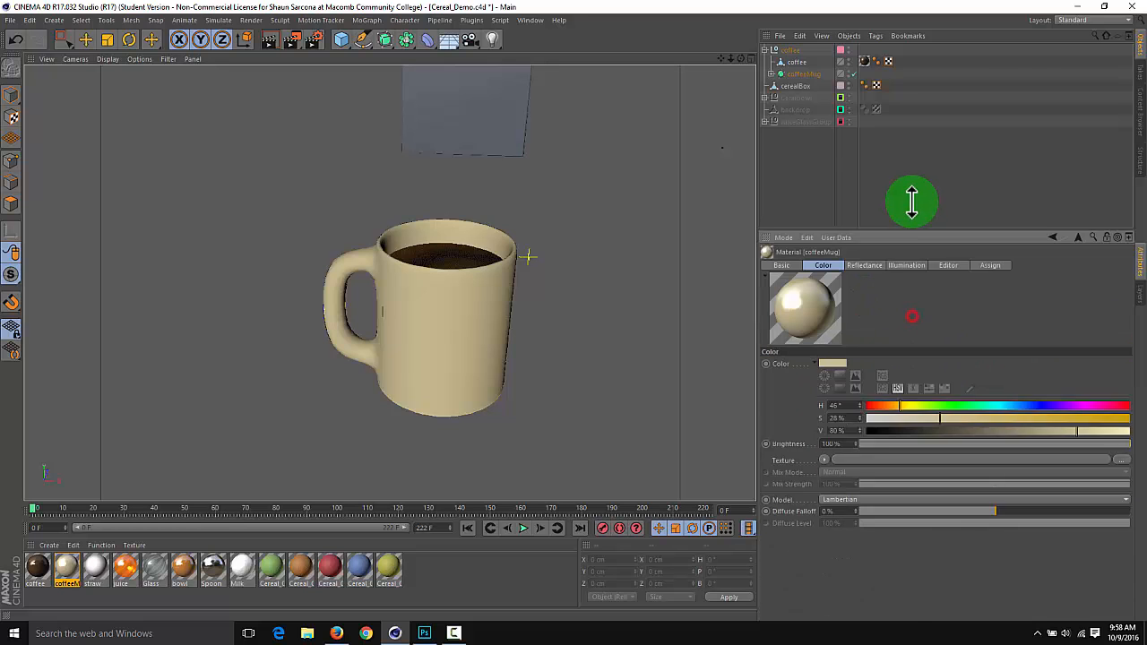
click(916, 417)
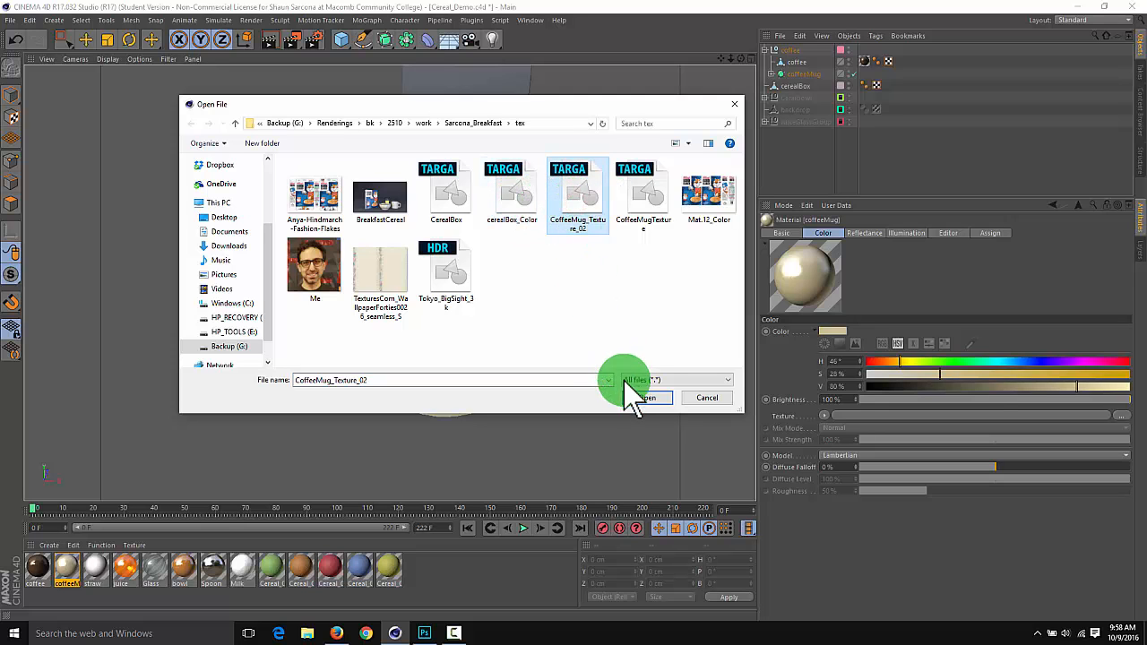
click(643, 397)
Examine from several angles and distances how the Pizza texture lies on the mug's body and handle
alt+drag(603, 283, 554, 285)
alt+right_drag(553, 284, 469, 274)
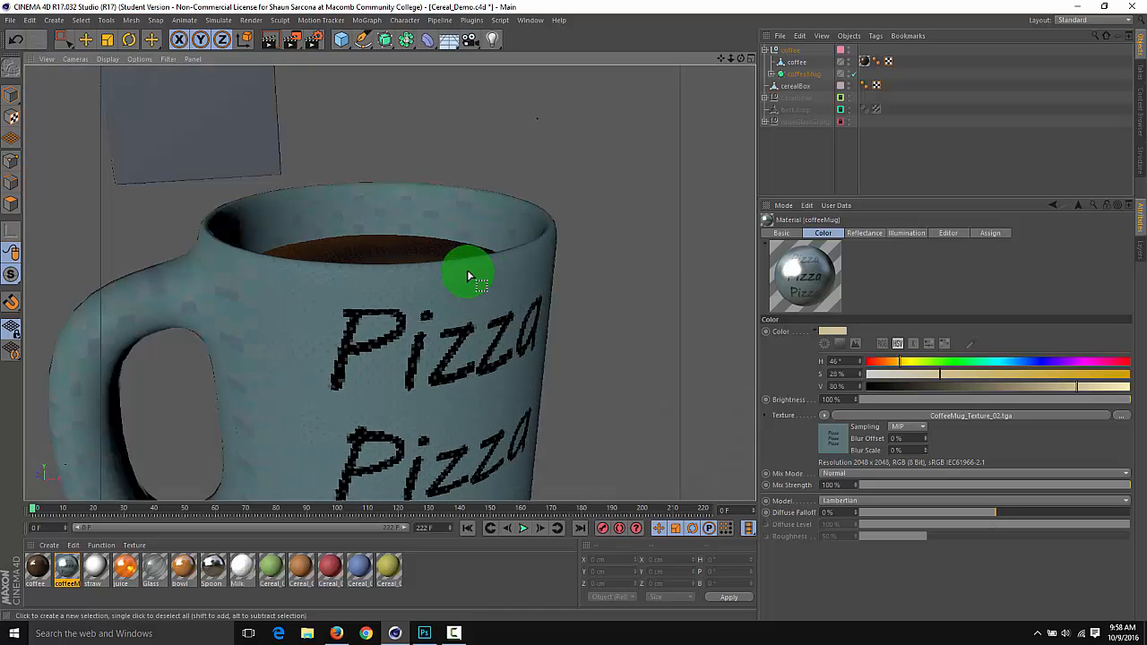
alt+middle_drag(389, 281, 614, 224)
alt+right_drag(527, 260, 458, 280)
alt+middle_drag(389, 281, 581, 247)
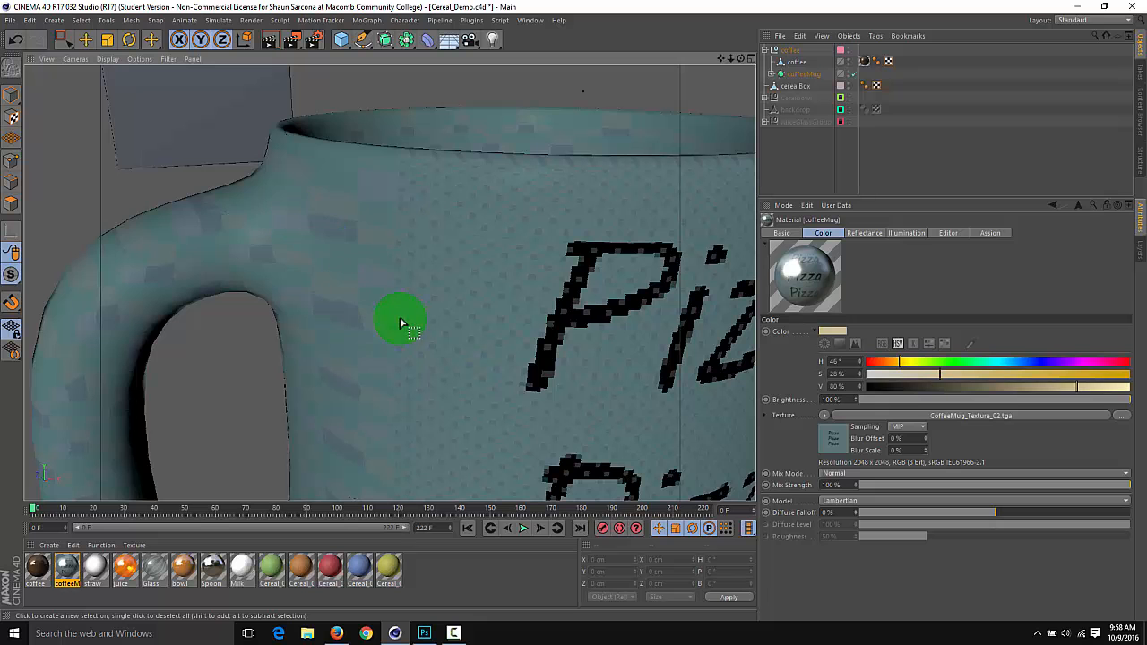
alt+right_drag(608, 325, 475, 303)
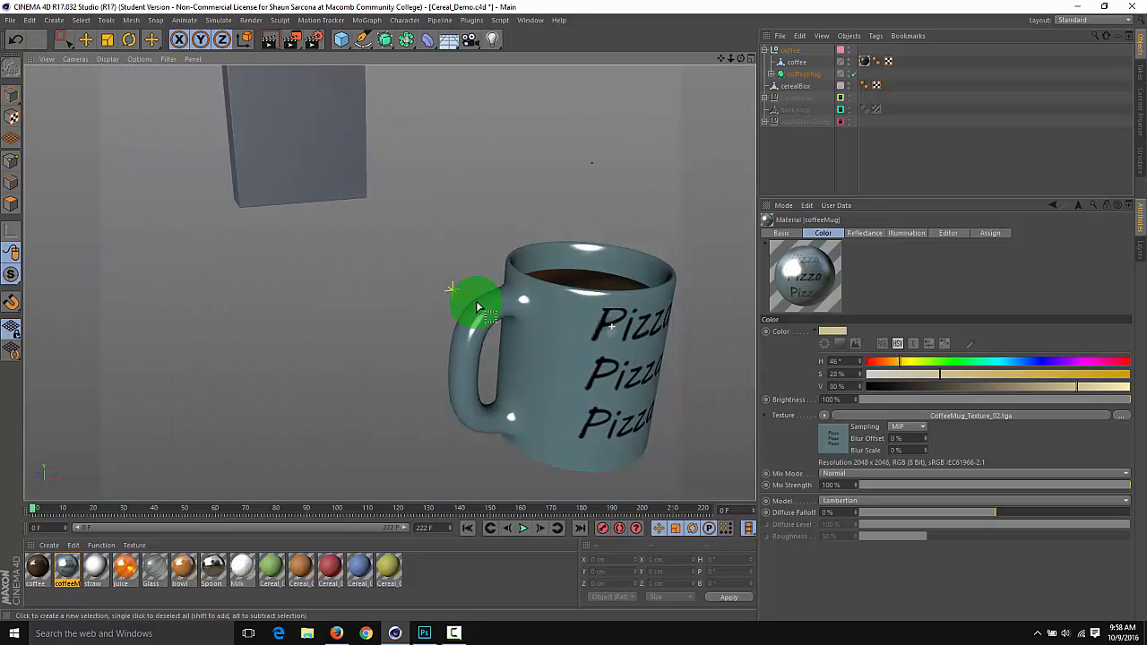
alt+drag(476, 303, 499, 315)
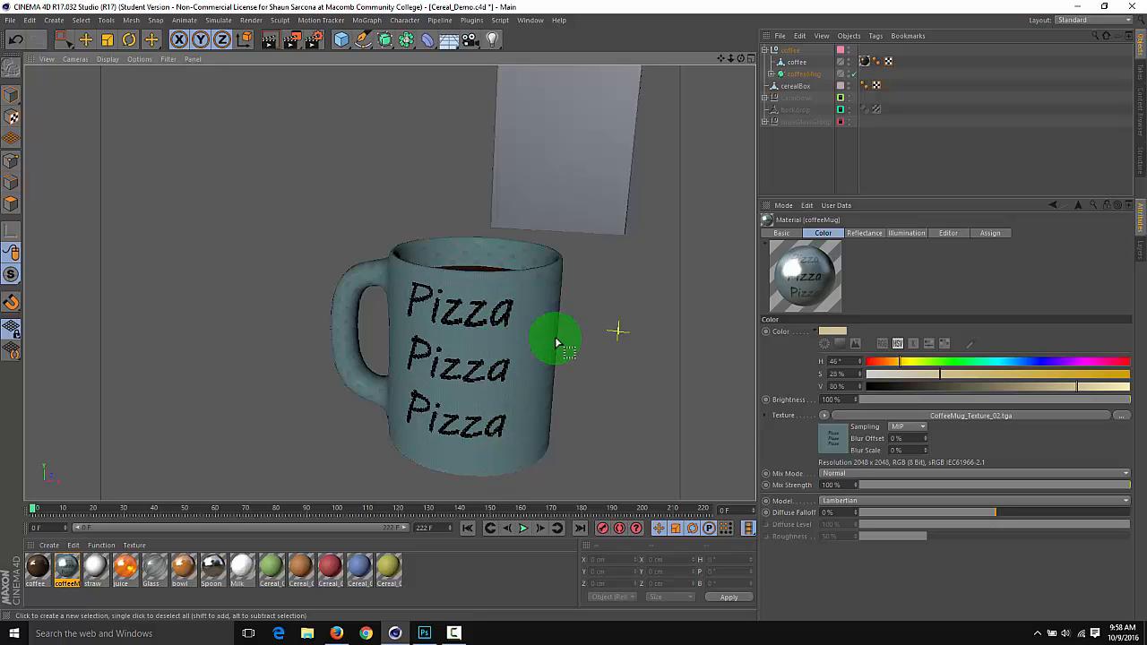
alt+drag(578, 334, 508, 333)
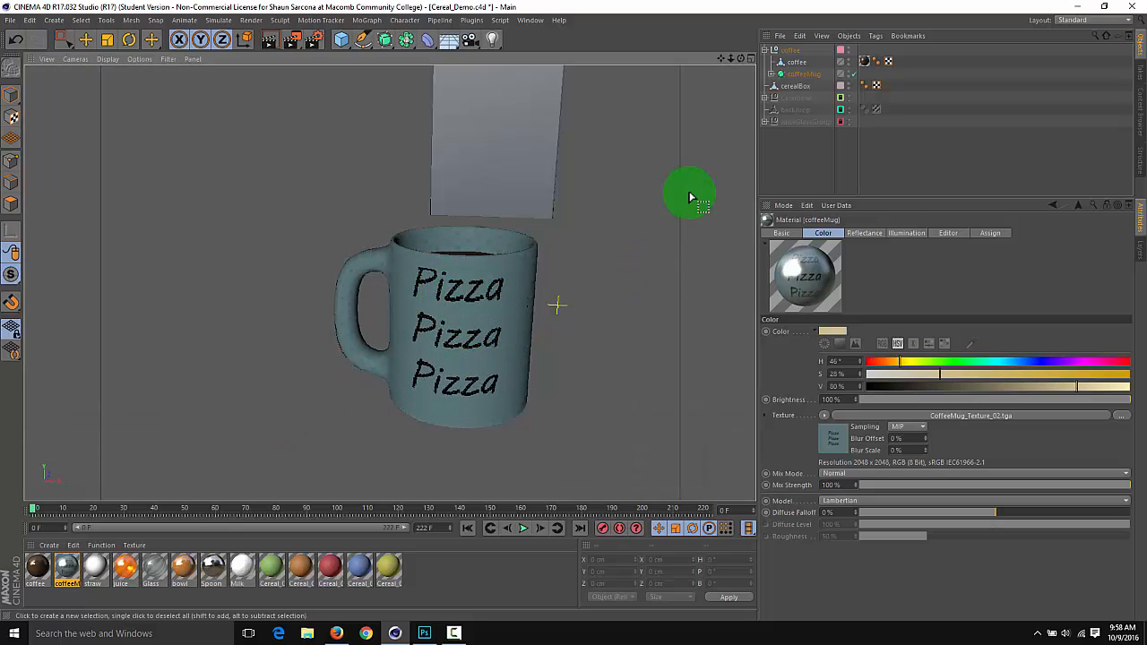
Expand the coffeeMug object and inspect the UVW tag and texture tag properties of its Cylinder
click(794, 75)
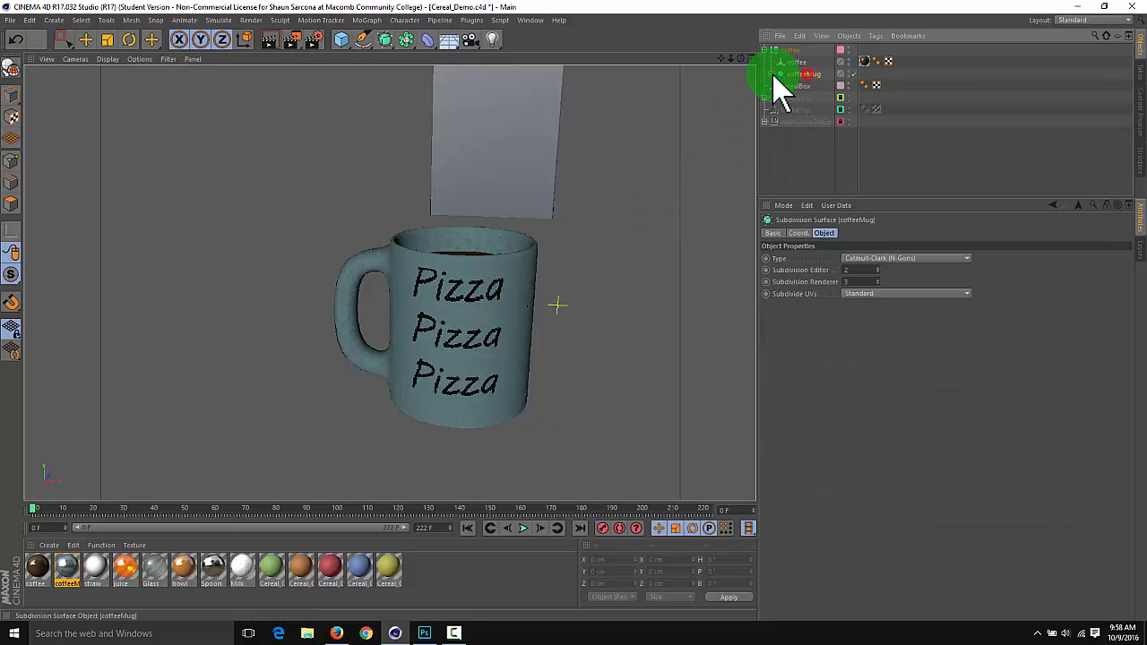
click(771, 74)
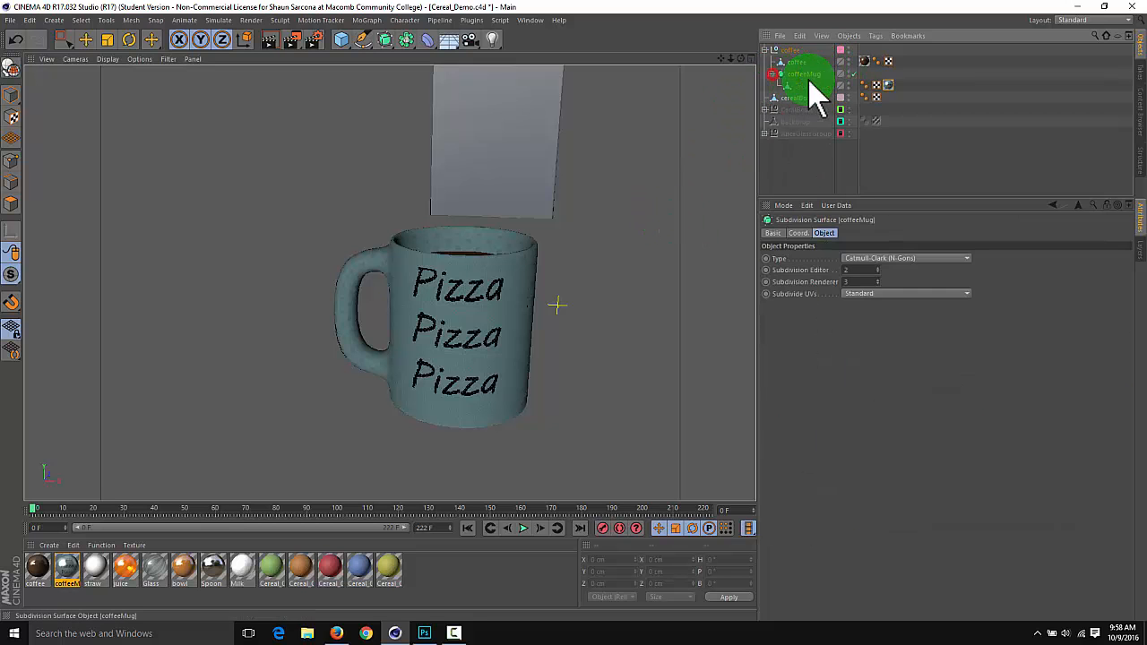
click(877, 85)
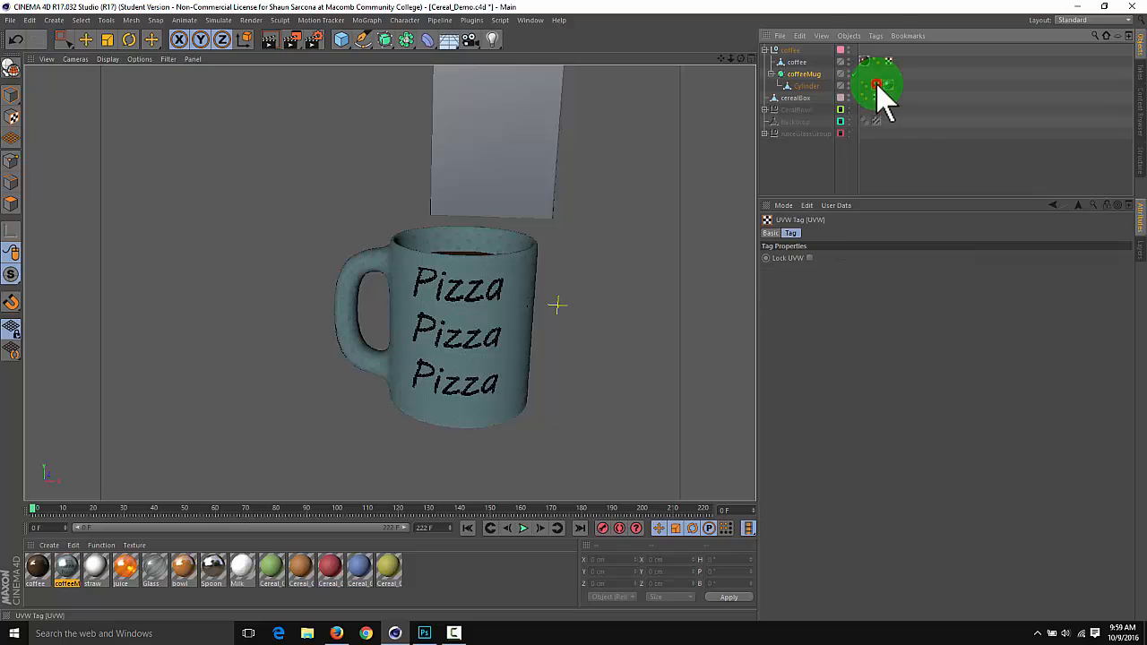
click(792, 233)
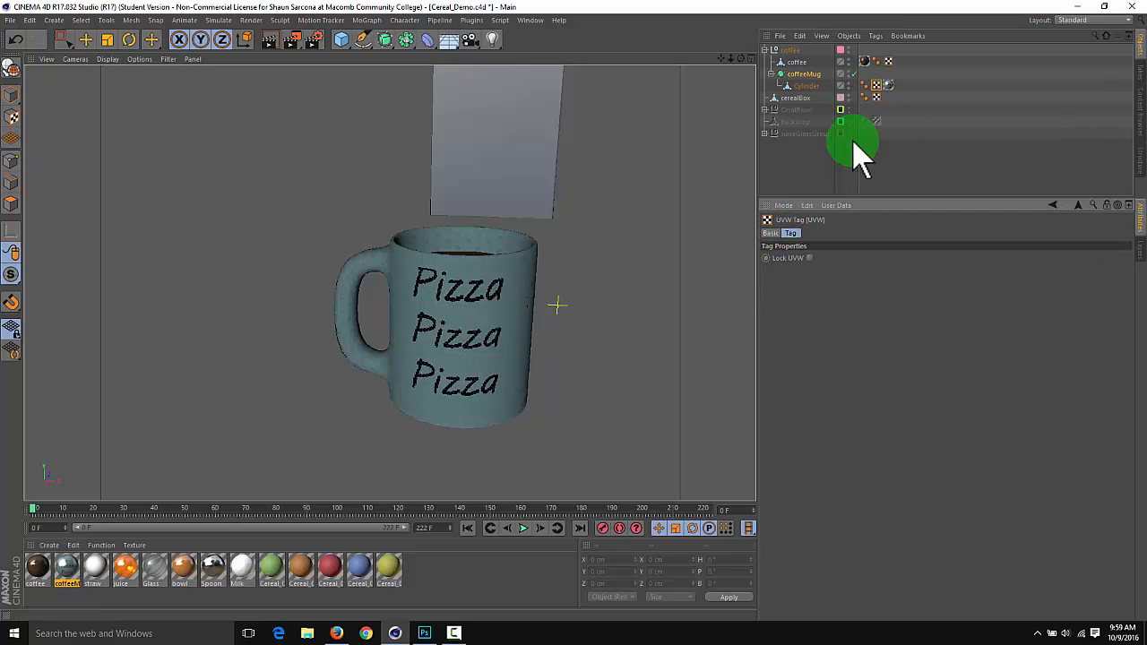
click(888, 85)
Try the Spherical, Cylindrical and Flat projections on the mug's texture tag
click(856, 282)
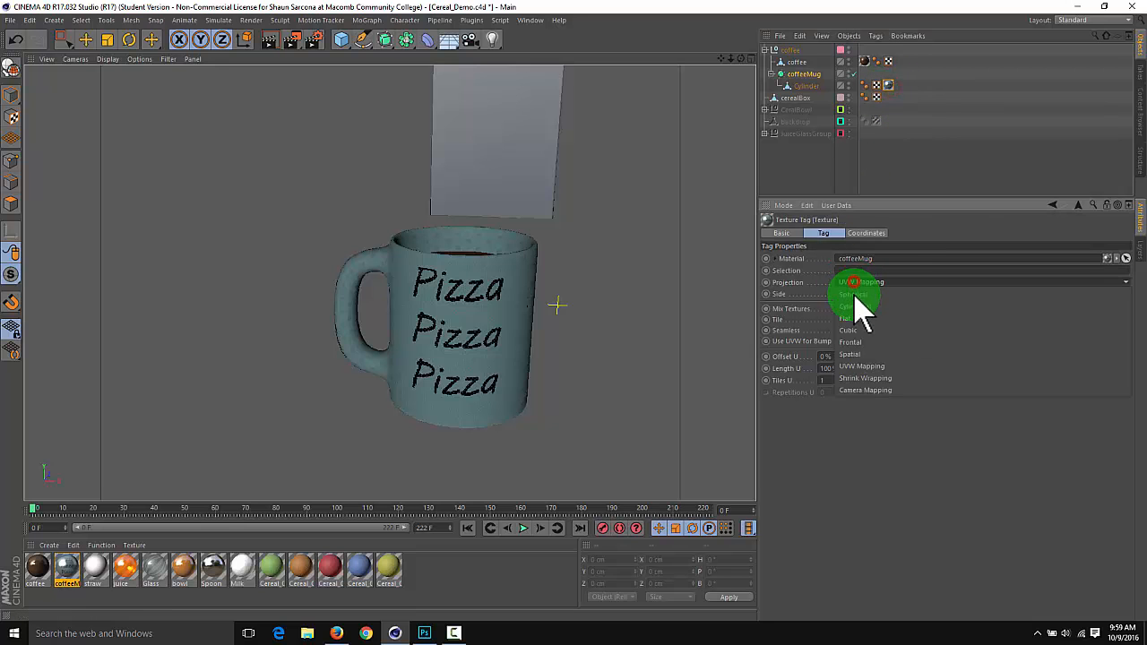
click(856, 295)
click(866, 283)
click(868, 306)
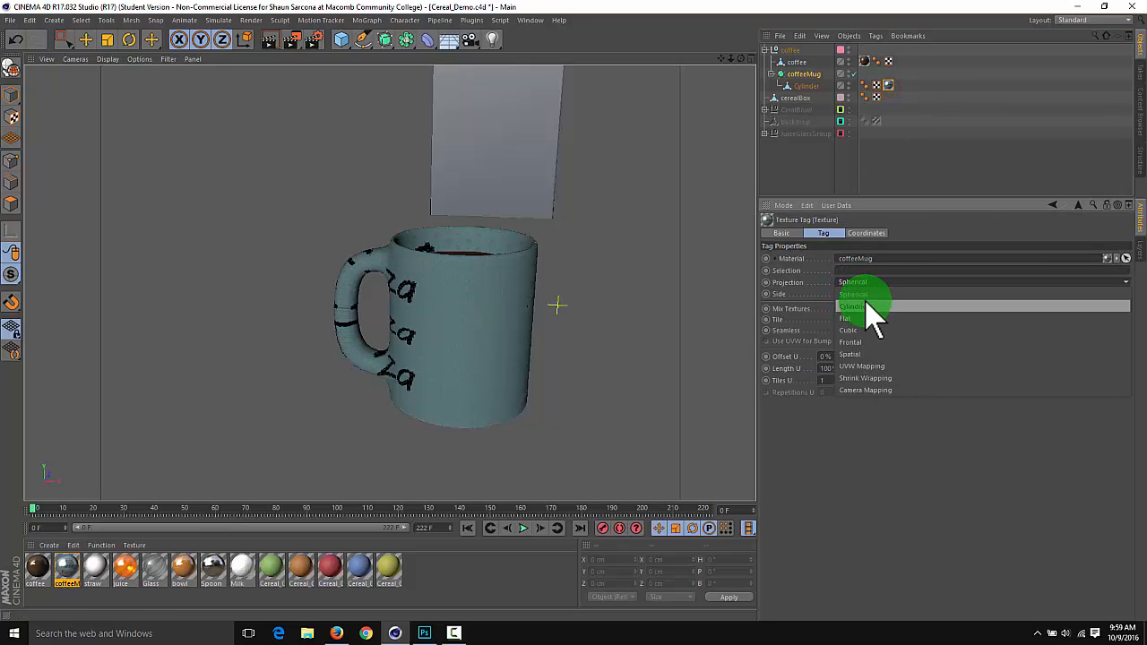
click(864, 283)
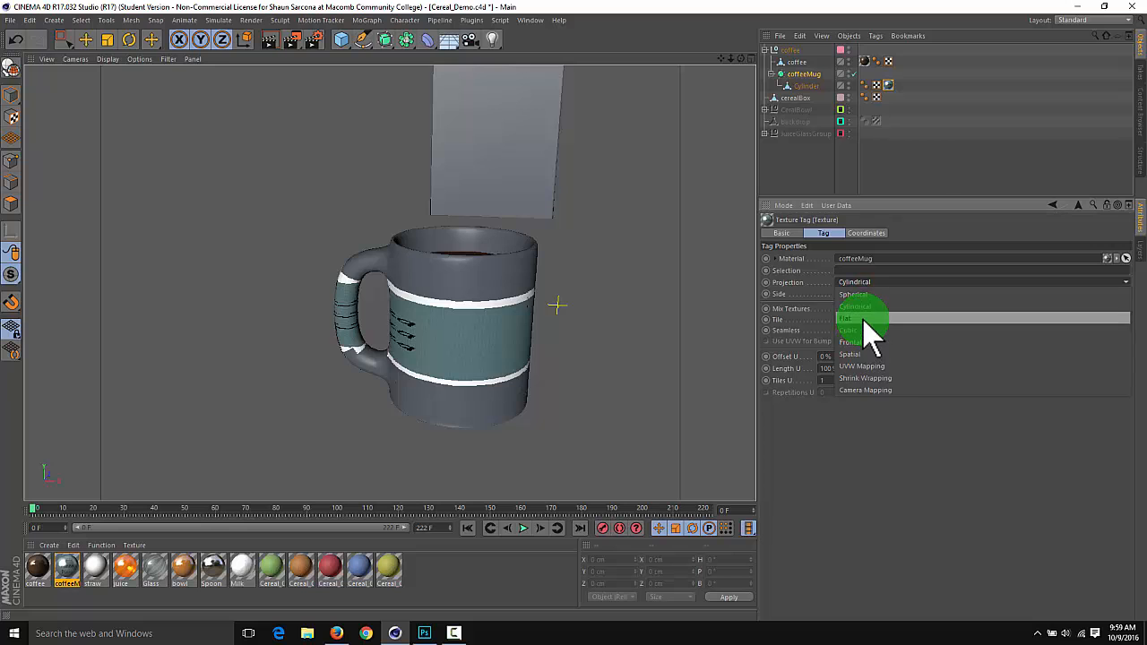
click(864, 319)
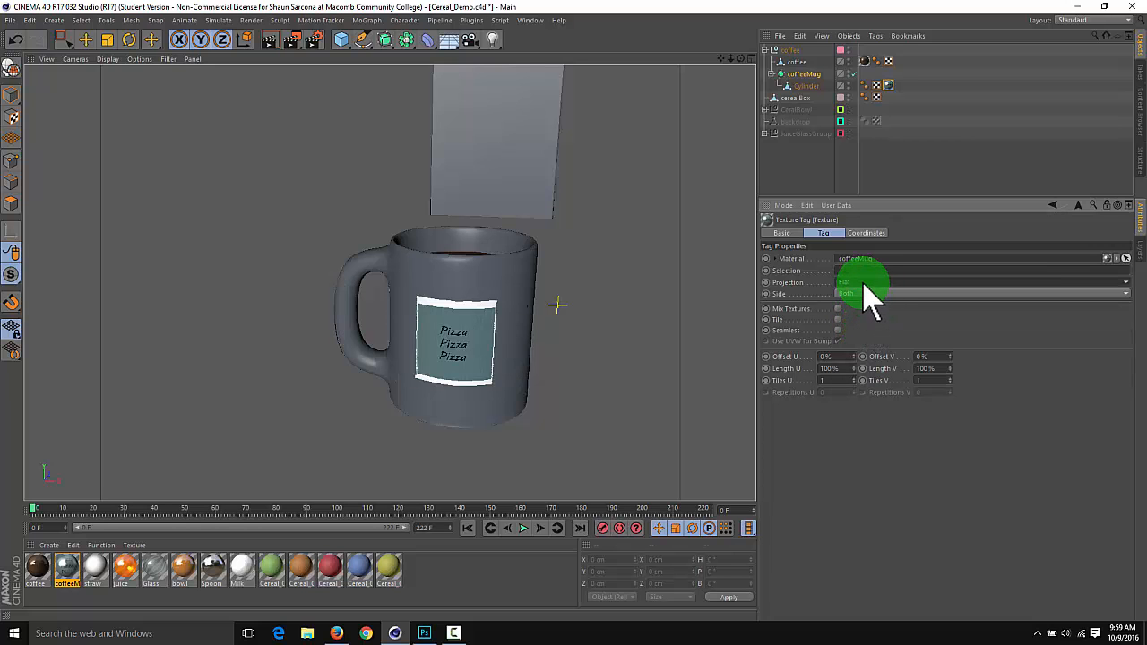
Try the Frontal projection on the mug's texture tag and set the projection back to Flat
click(862, 283)
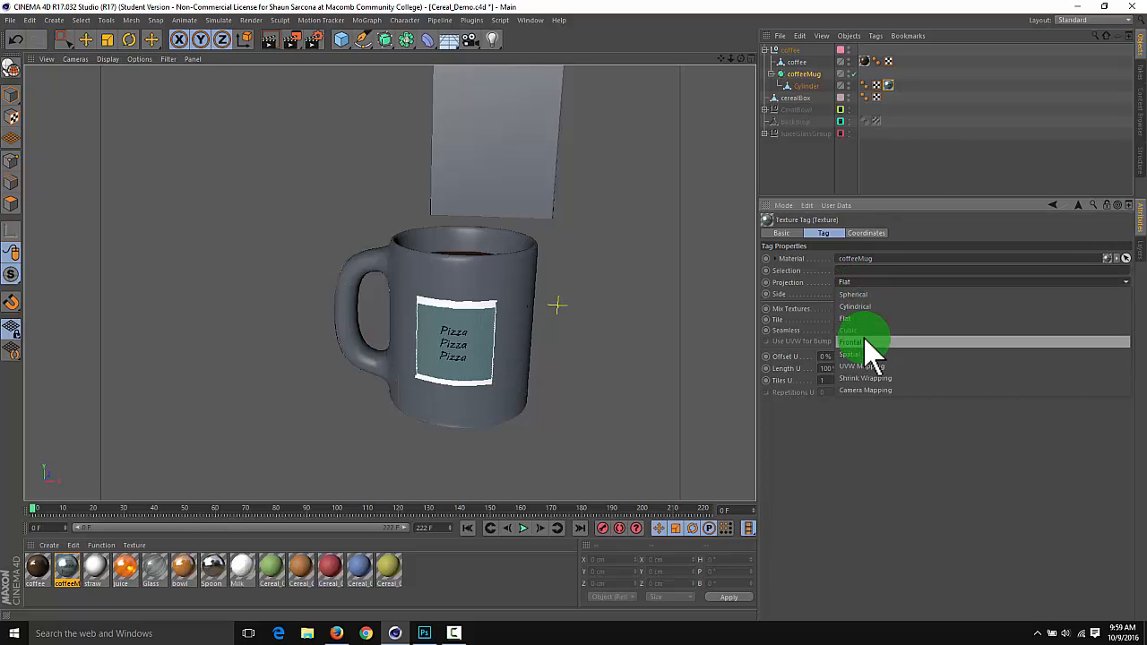
click(861, 342)
click(863, 283)
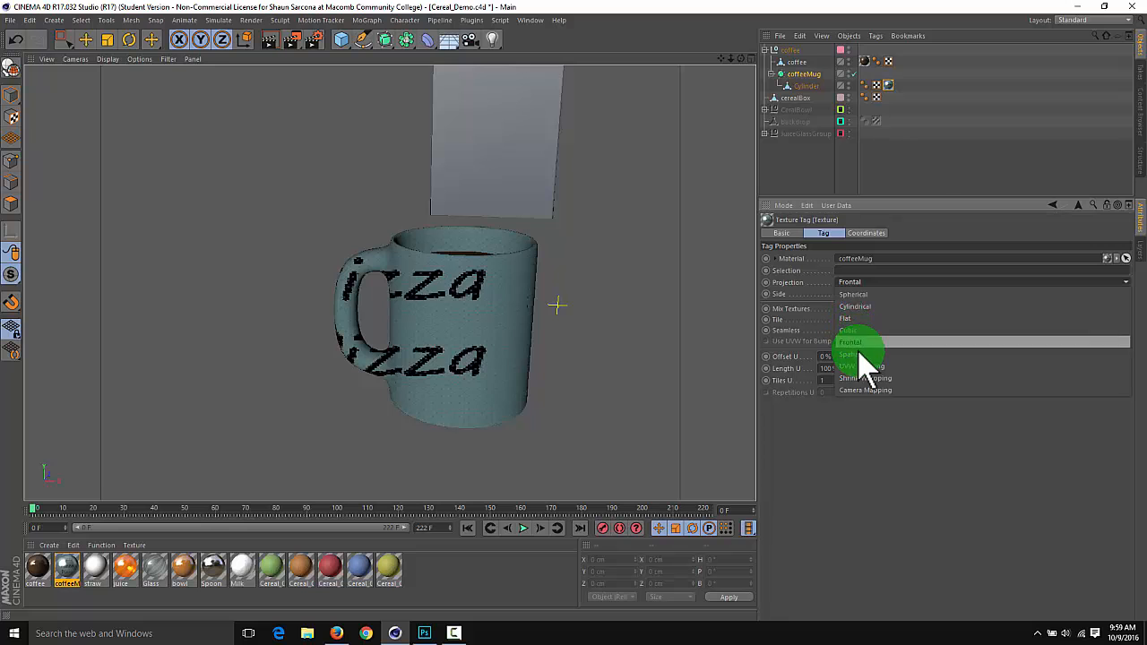
click(862, 318)
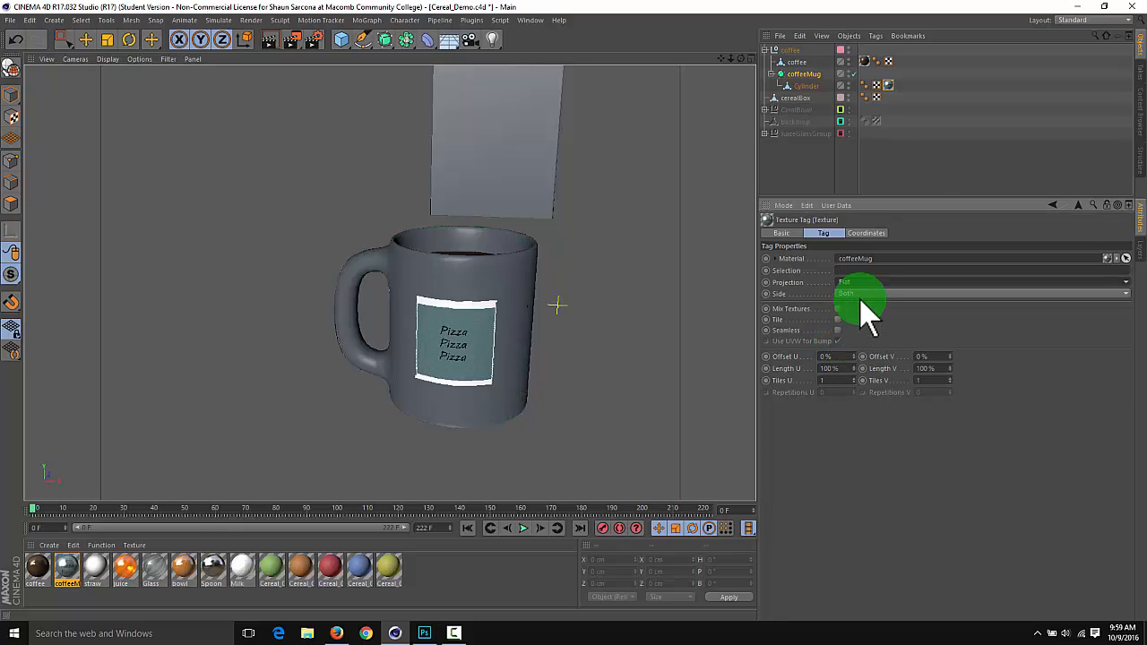
Try a Length U of 109% on the flat texture, and reset Offset U to 0% and Length U to 100%
drag(854, 368, 852, 351)
double_click(840, 355)
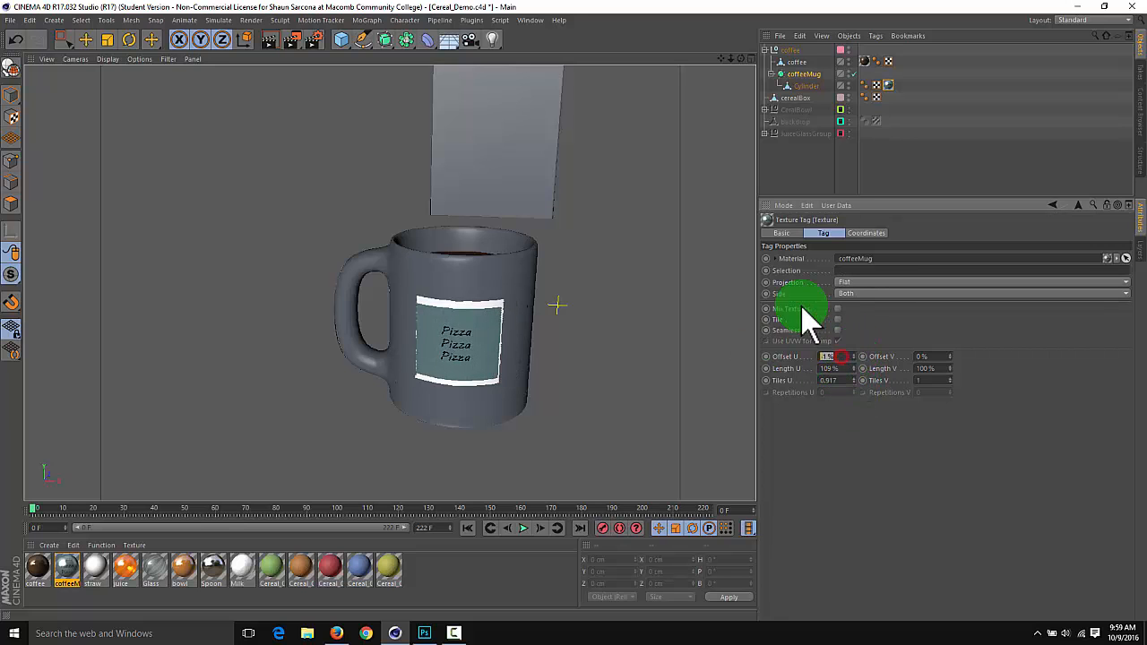
text(0)
double_click(835, 369)
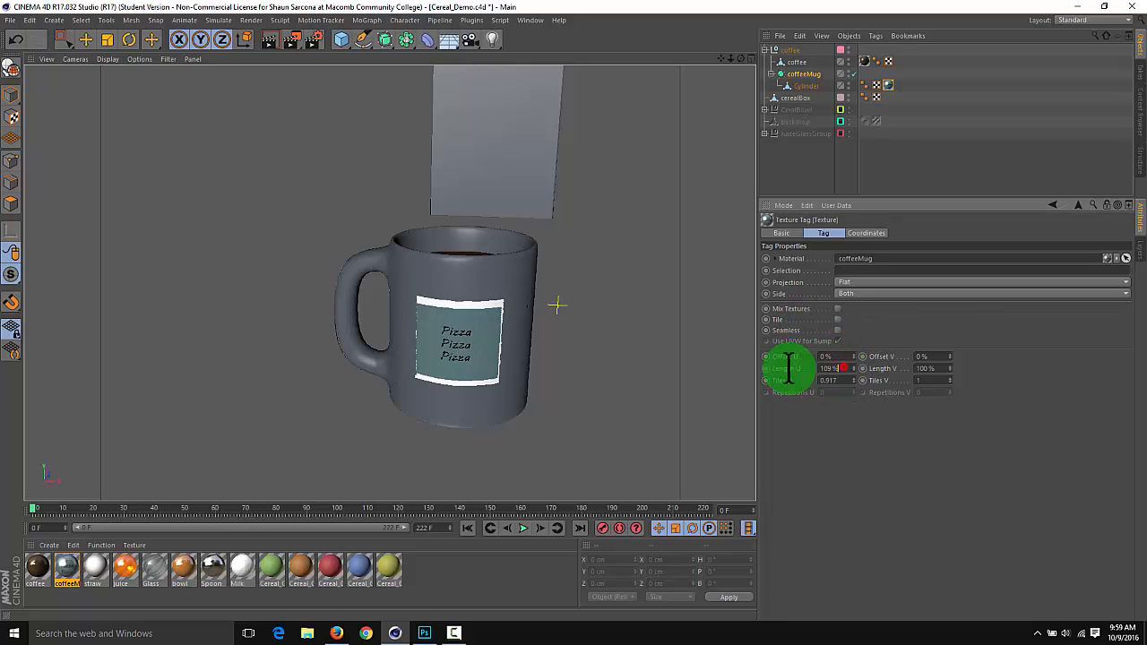
text(100)
key(Return)
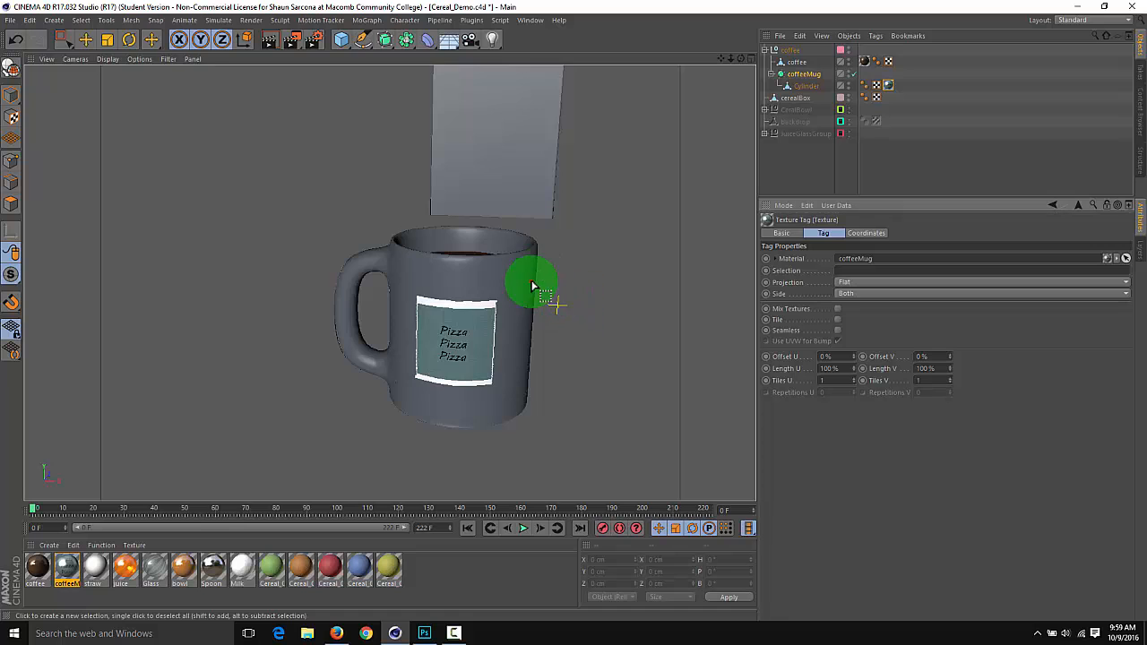
Check the flat label on the mug from another angle and set the texture tag's projection to UVW Mapping
mouse_move(532, 276)
alt+mouse_down()
mouse_move(541, 293)
mouse_move(543, 261)
alt+mouse_up()
alt+drag(562, 271, 576, 272)
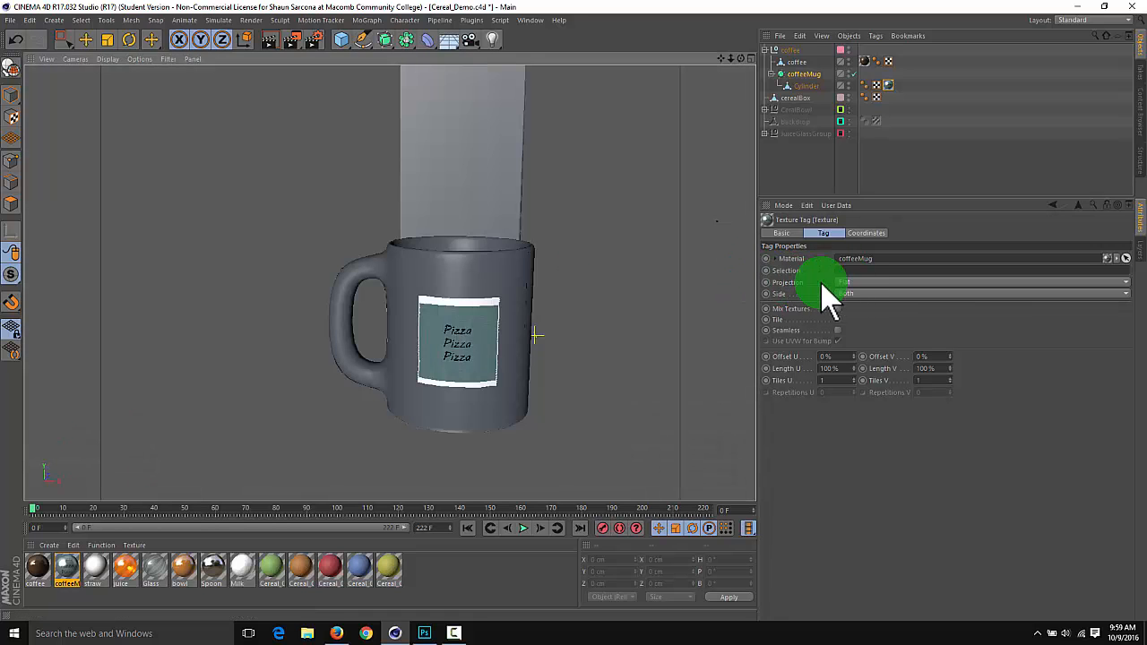
click(841, 283)
click(847, 365)
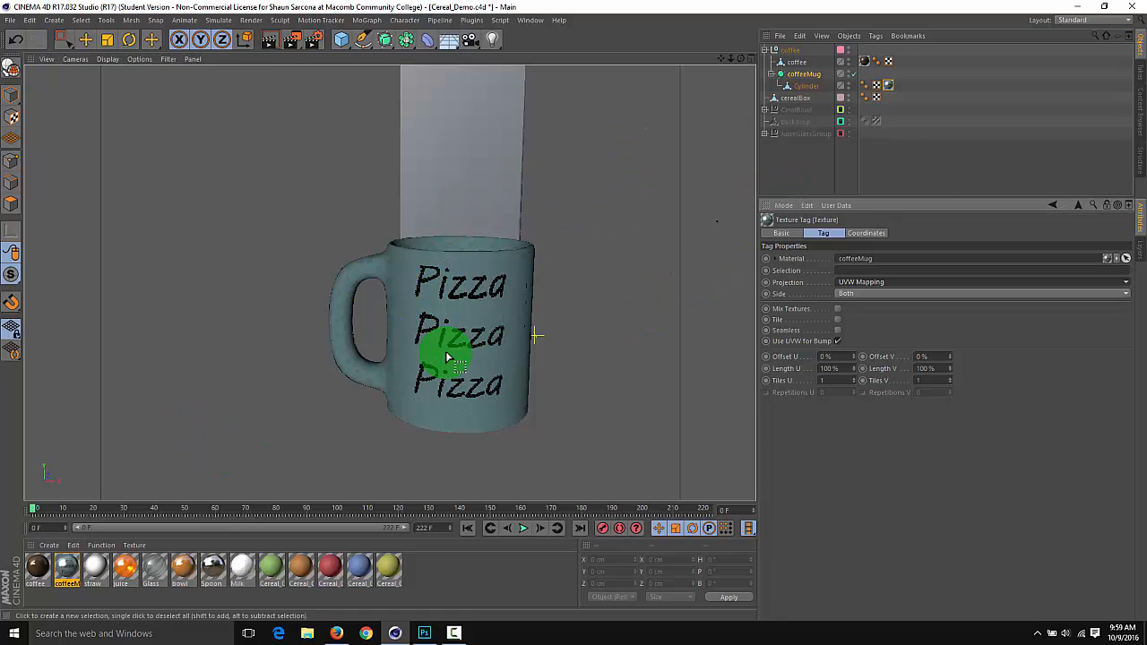
Select the Cylinder under coffeeMug and switch the workspace to the BP UV Edit layout
click(804, 74)
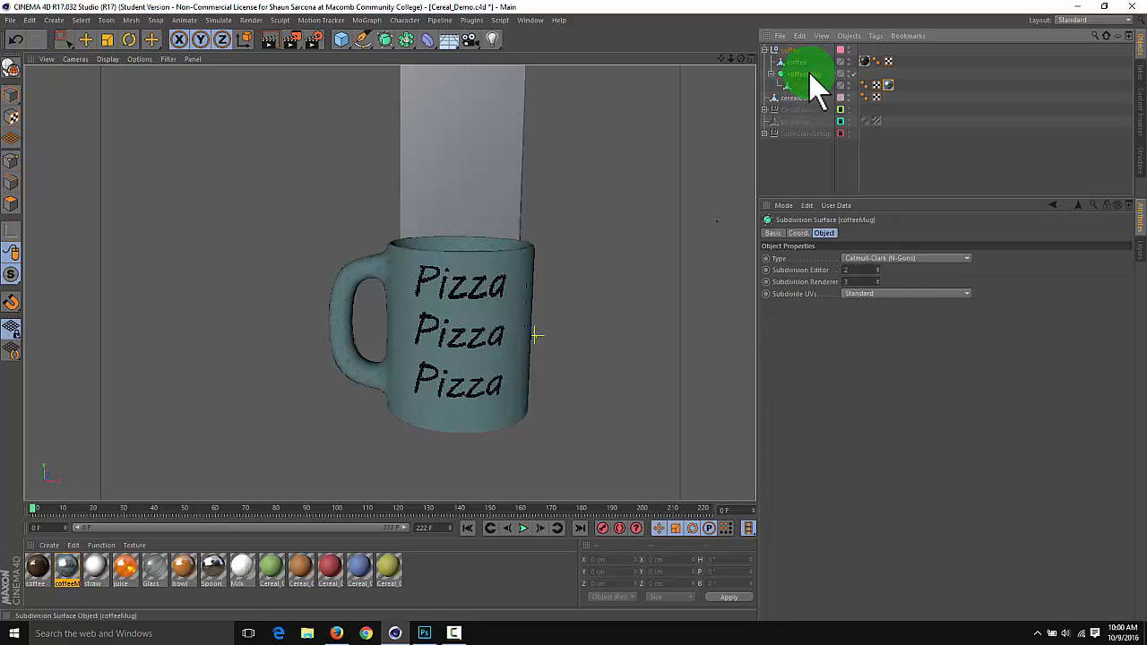
click(810, 85)
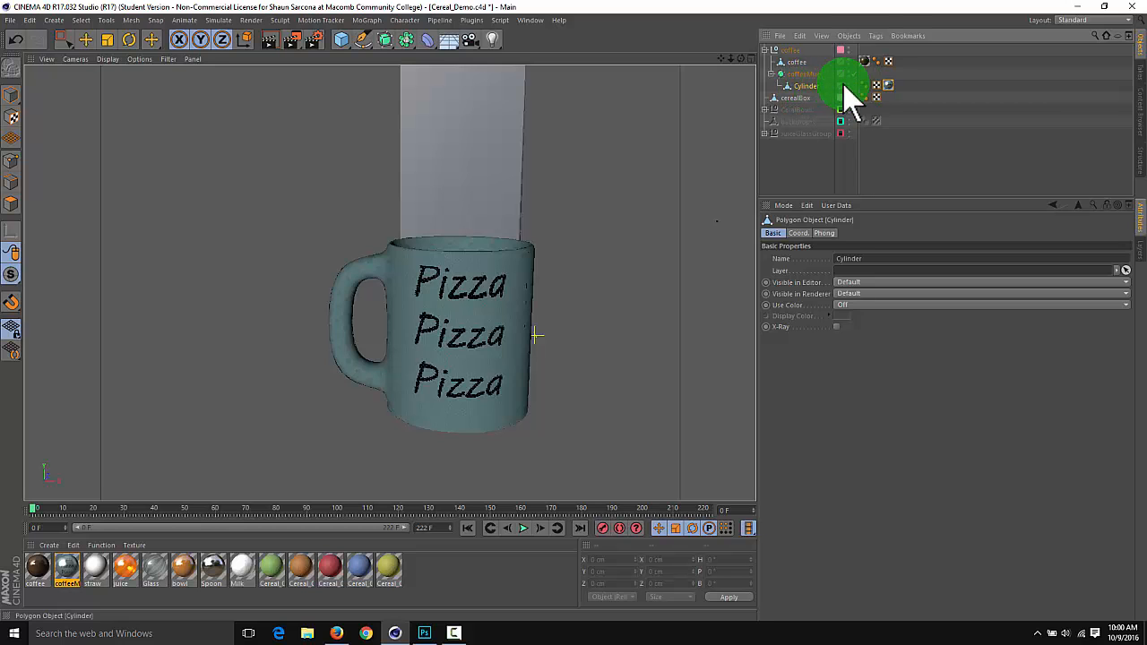
click(802, 73)
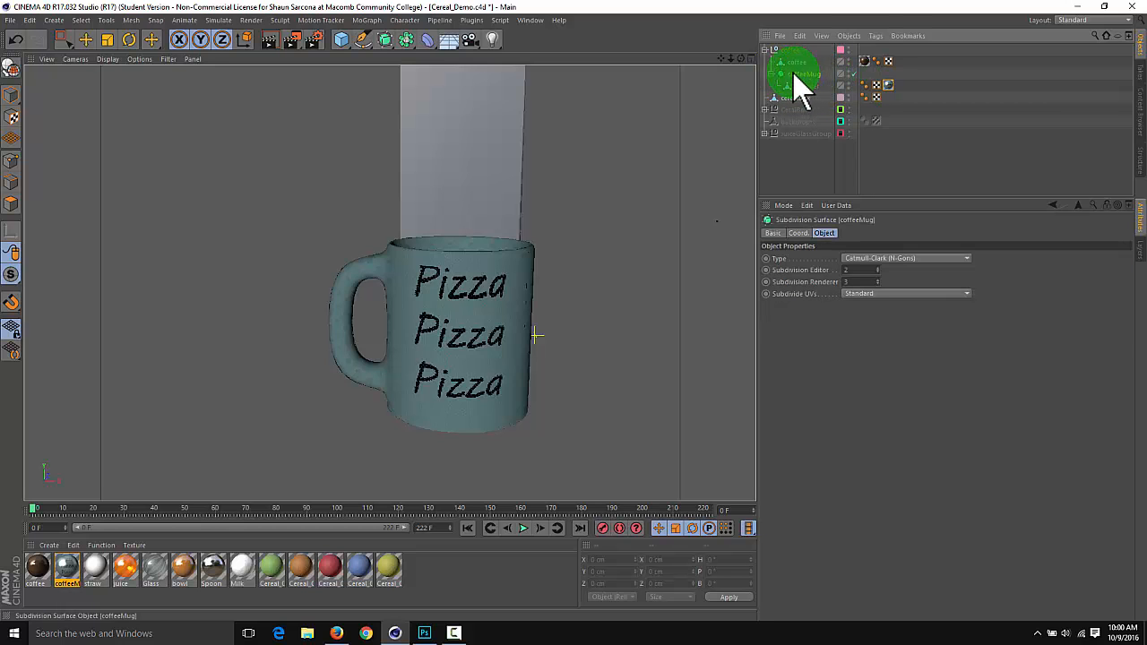
click(804, 85)
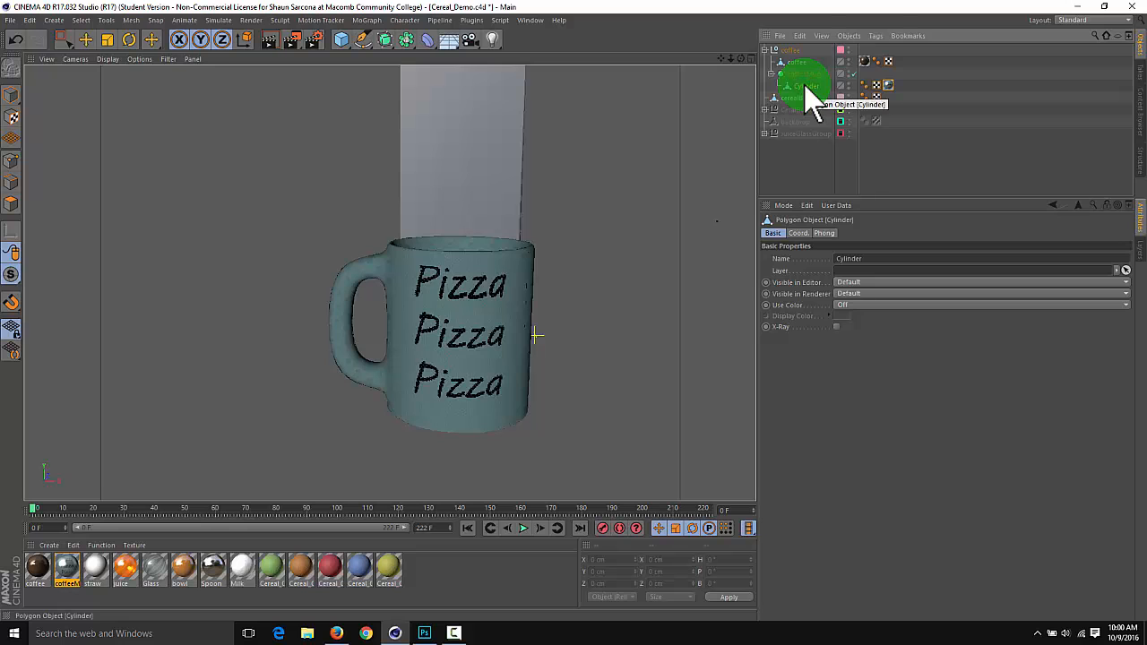
click(1084, 22)
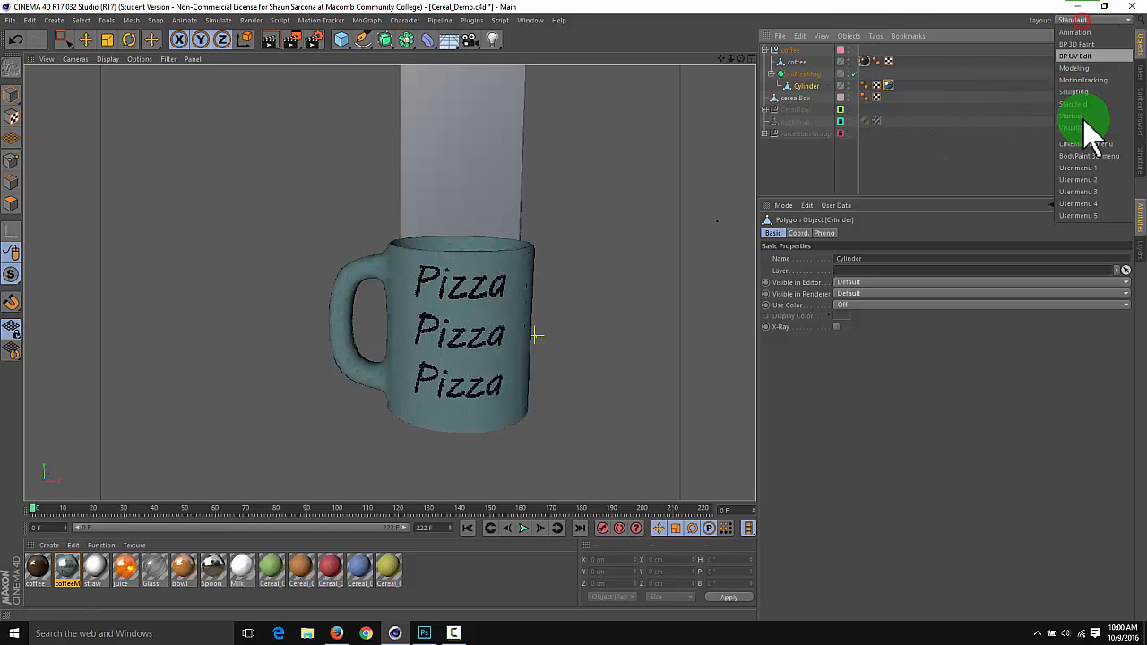
click(1076, 57)
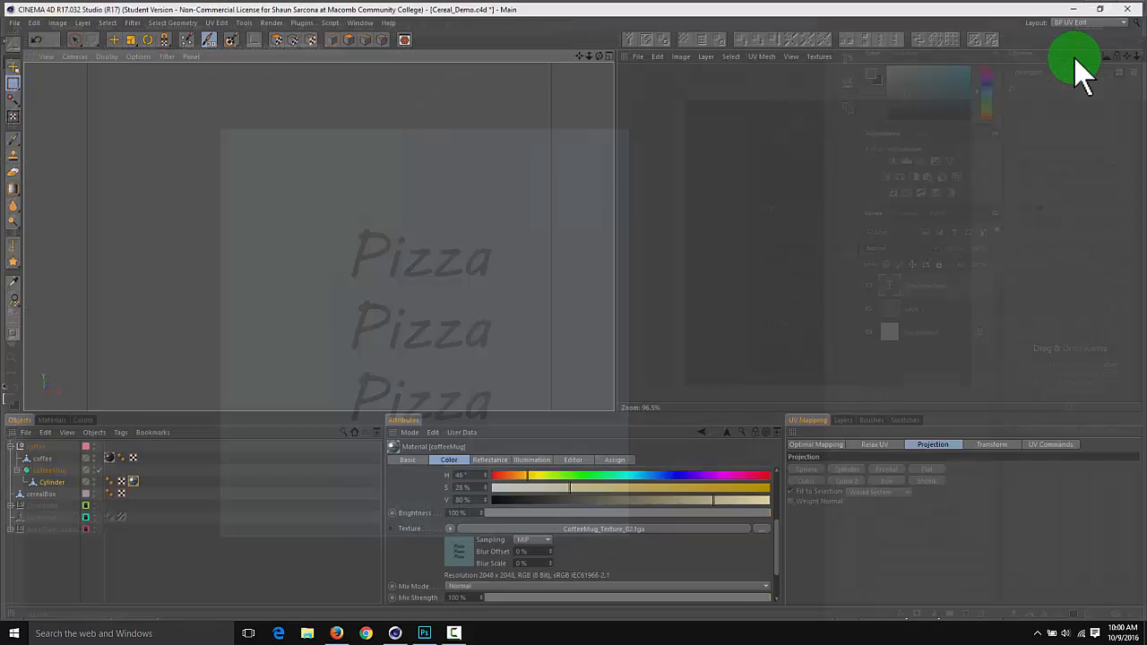
alt+drag(468, 228, 427, 265)
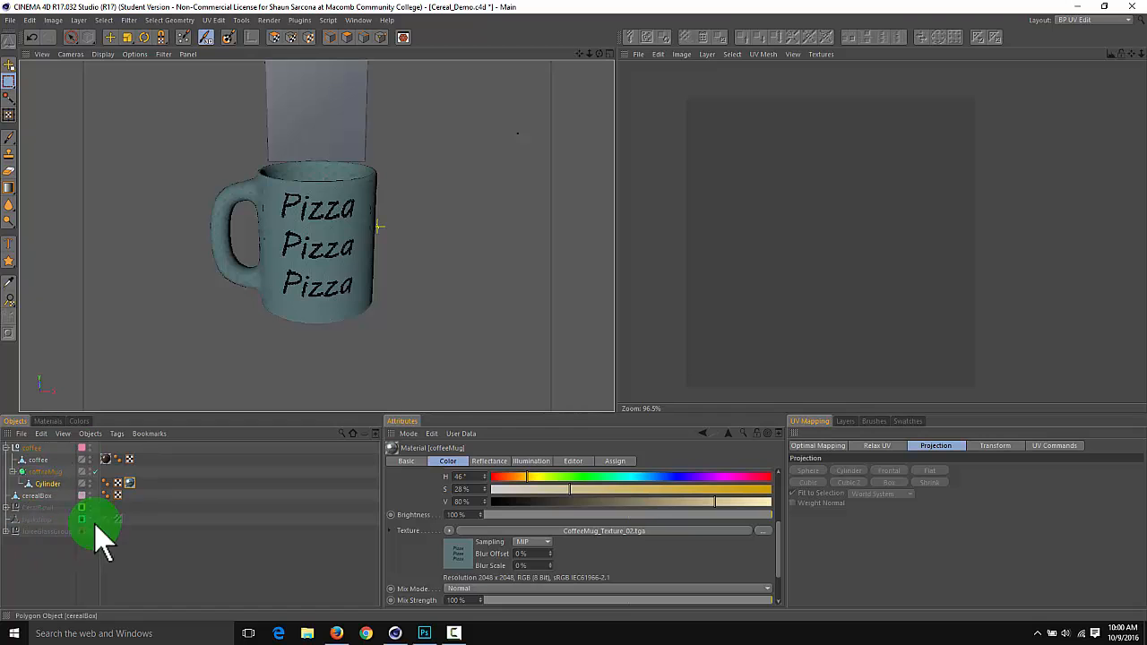
click(47, 421)
click(15, 421)
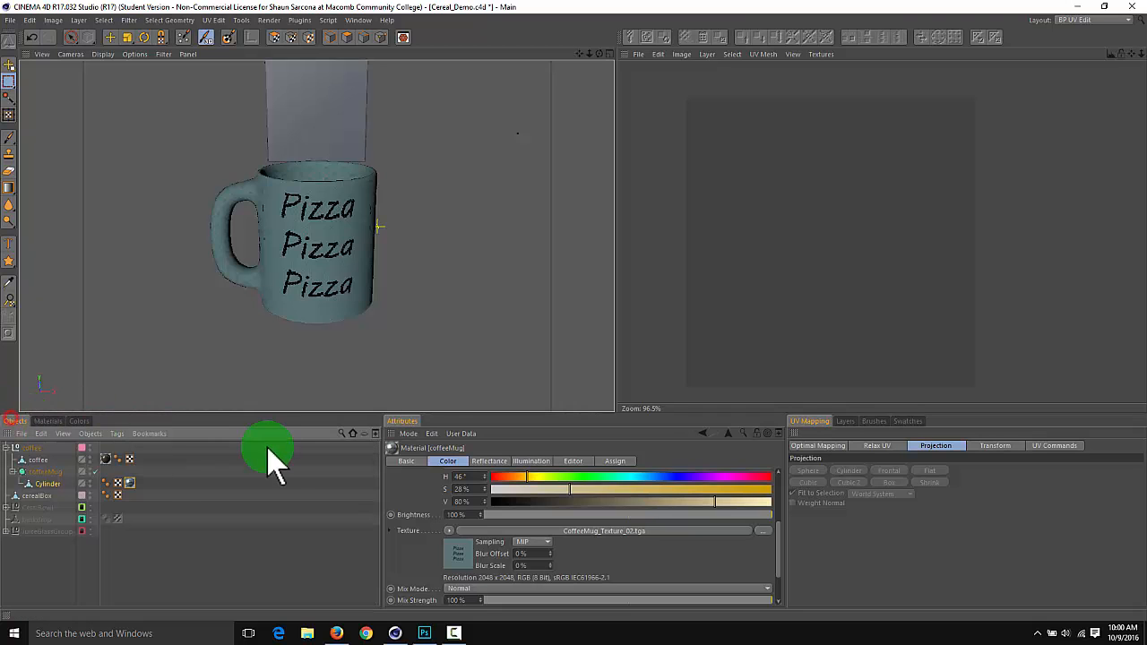
click(412, 420)
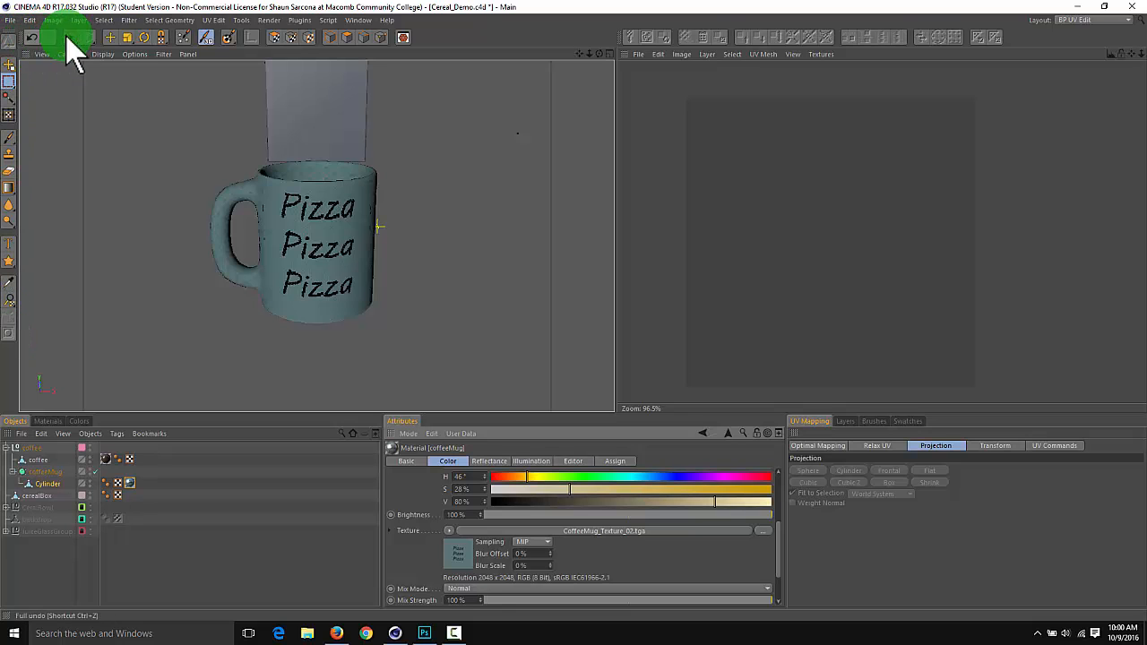
click(402, 37)
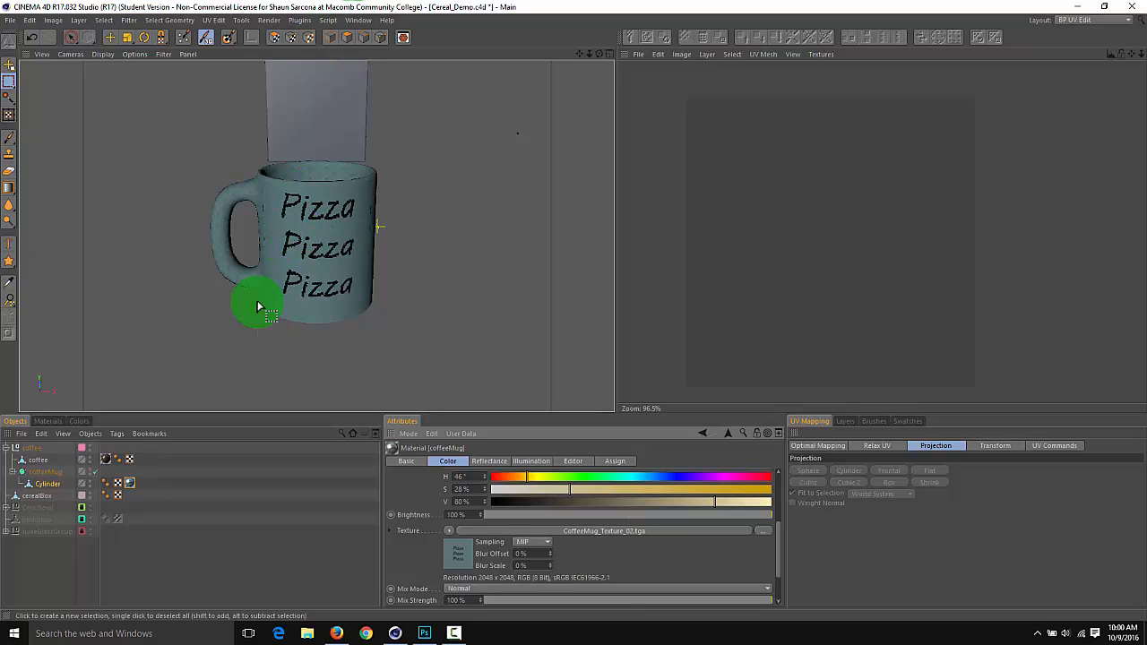
Activate UV Polygon Edit mode and shift the selected front UV polygons slightly to reposition the Pizza text on the mug
click(273, 38)
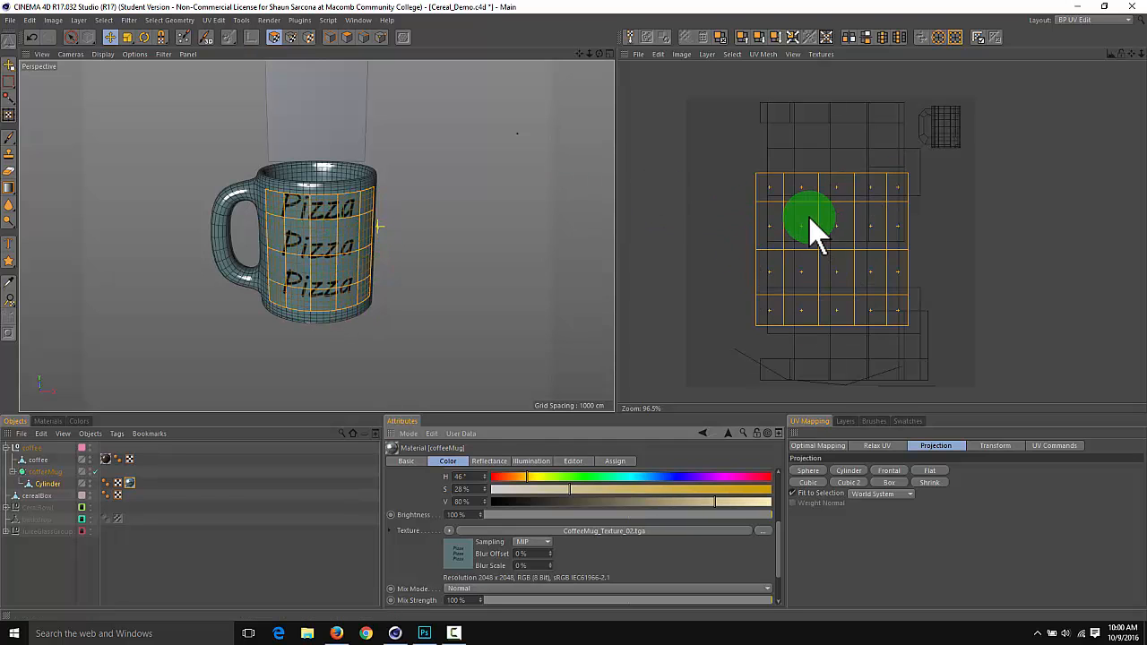
alt+drag(412, 222, 331, 314)
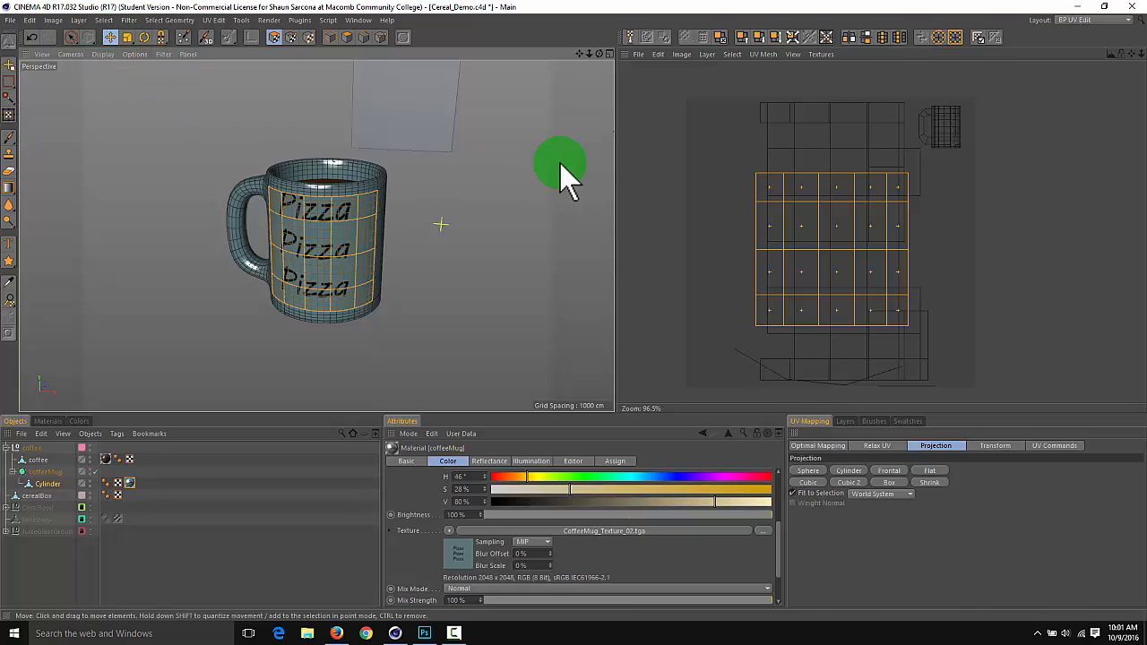
drag(615, 310, 618, 311)
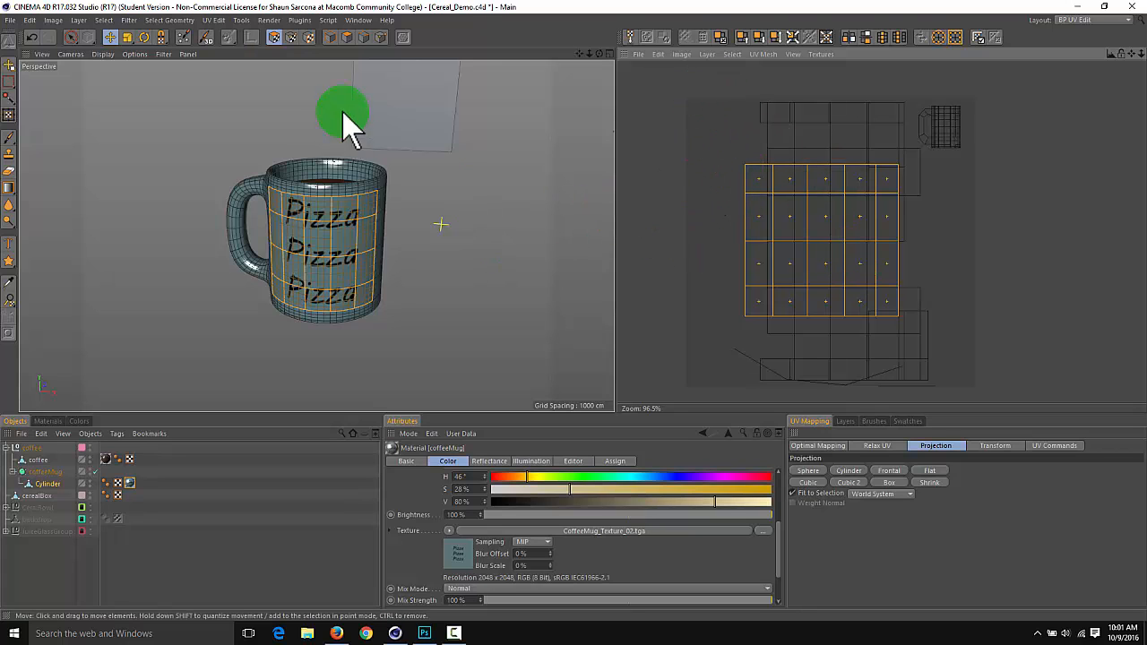
Select all the mug's polygons with Rectangle Selection and try the Sphere, Cylinder, Frontal, Flat and Shrink UV projections in turn
drag(72, 37, 107, 55)
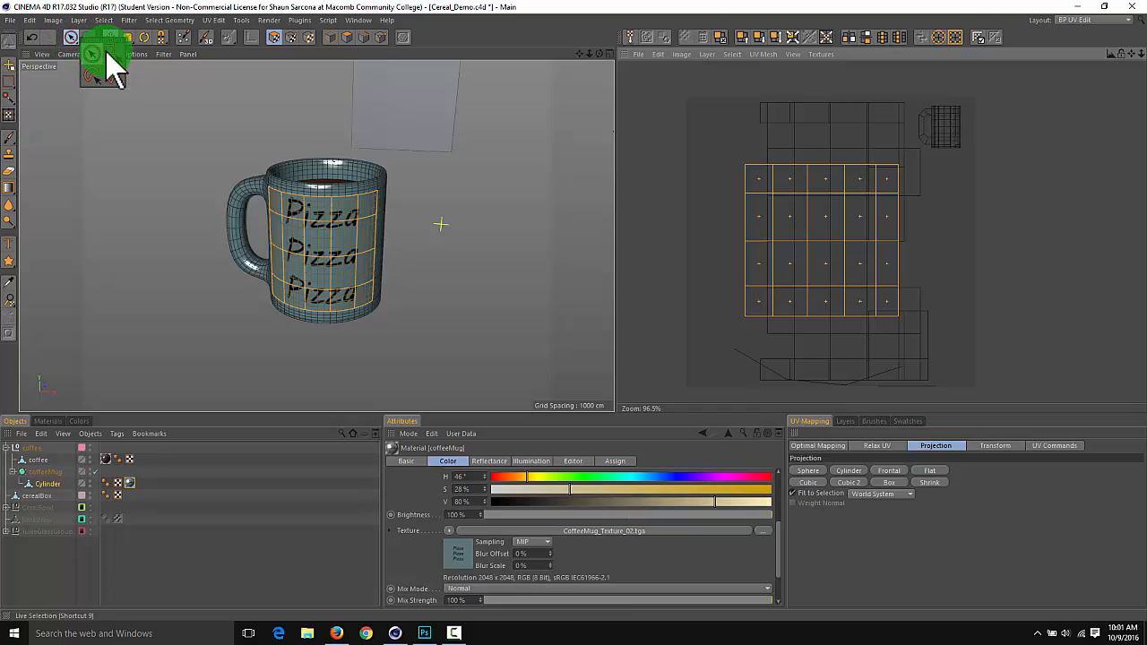
drag(185, 141, 449, 372)
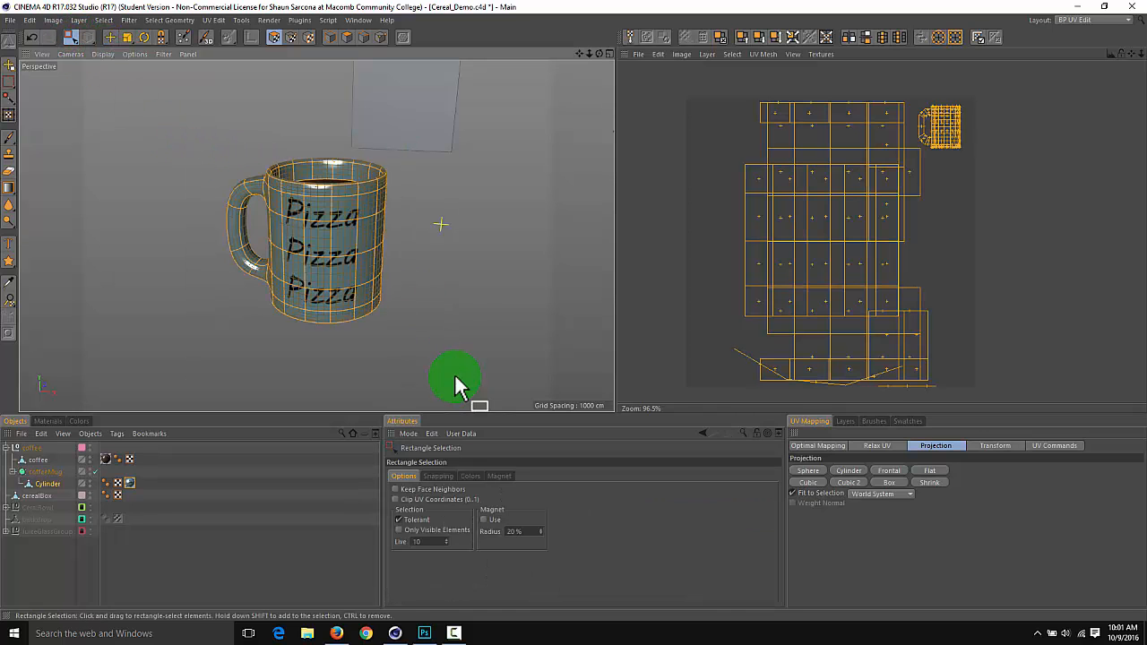
click(819, 472)
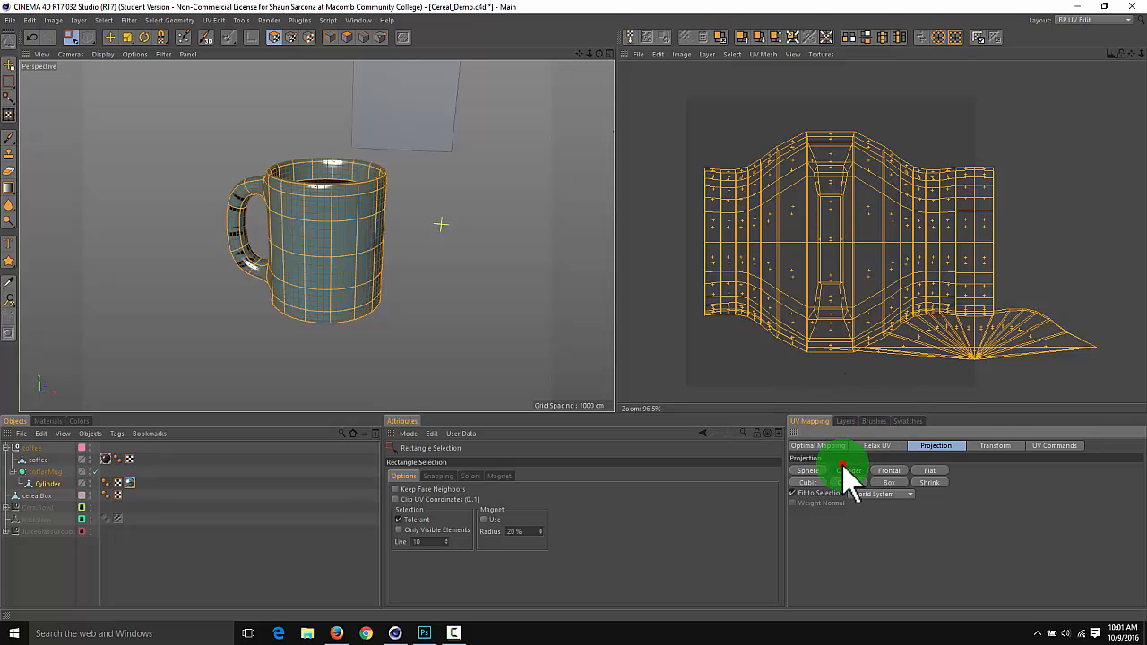
click(843, 466)
click(886, 470)
click(923, 470)
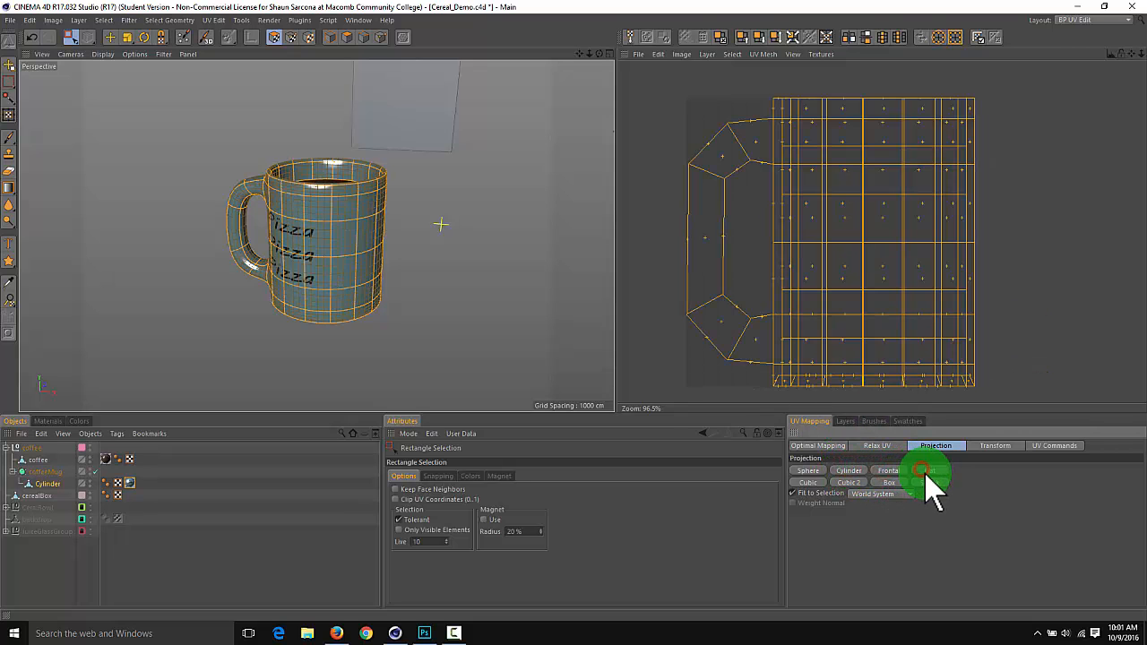
click(923, 479)
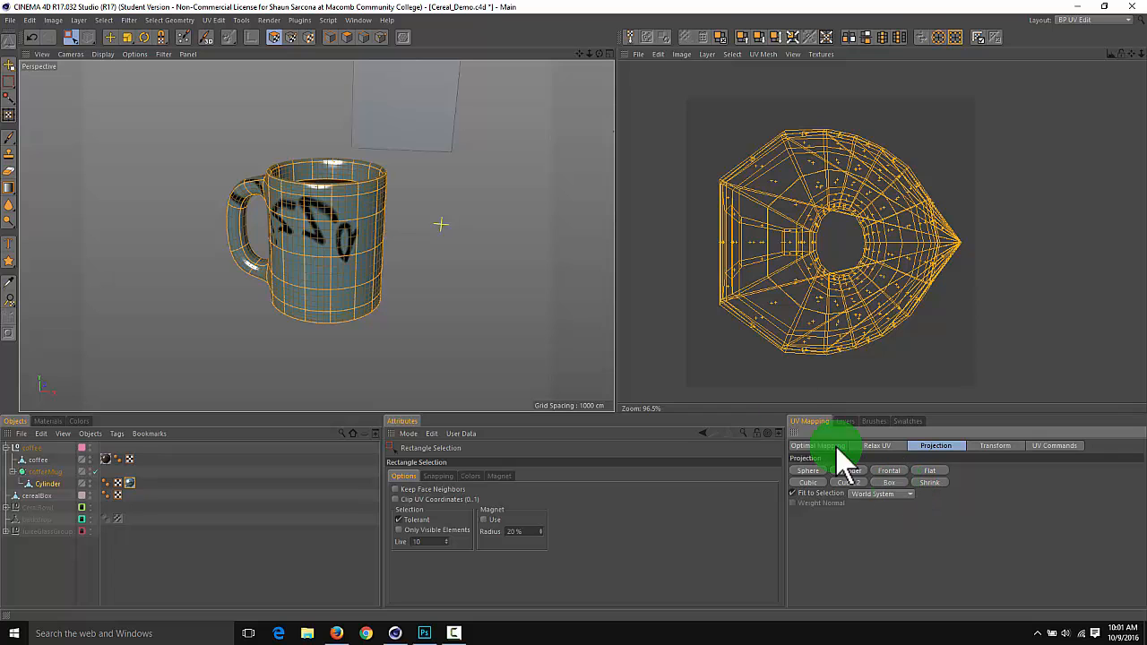
Remove the polygons along the mug's front wall from the selection, working from above the cup
alt+drag(465, 270, 515, 273)
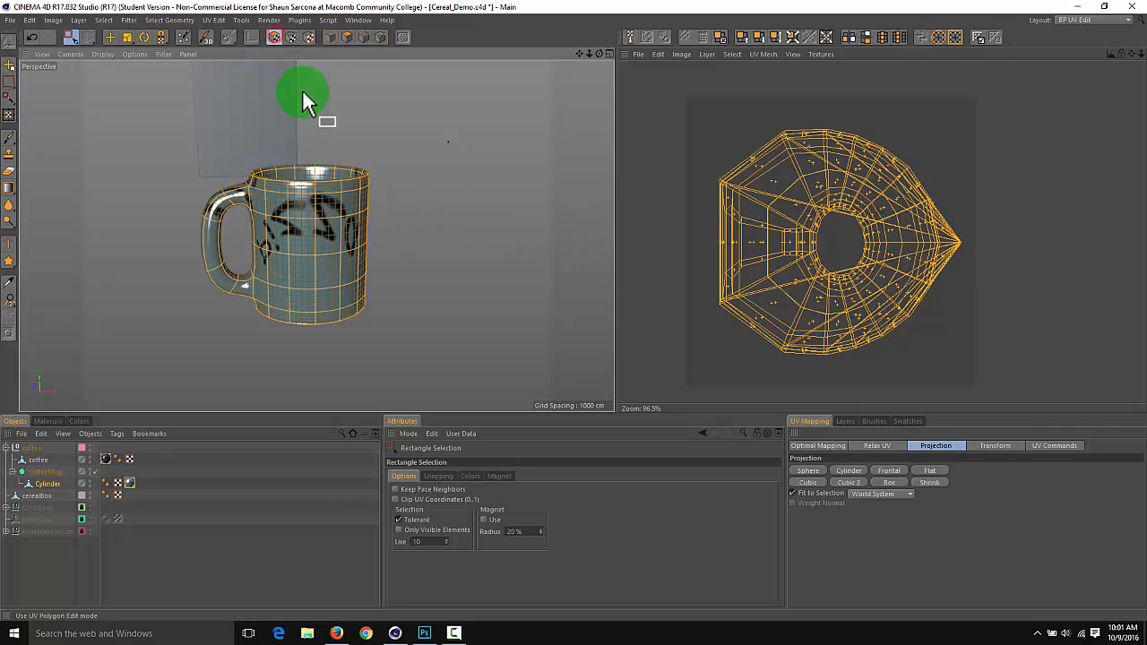
mouse_move(302, 88)
alt+mouse_down()
mouse_move(322, 100)
mouse_move(324, 217)
mouse_move(308, 269)
mouse_move(181, 224)
alt+mouse_up()
drag(181, 224, 431, 87)
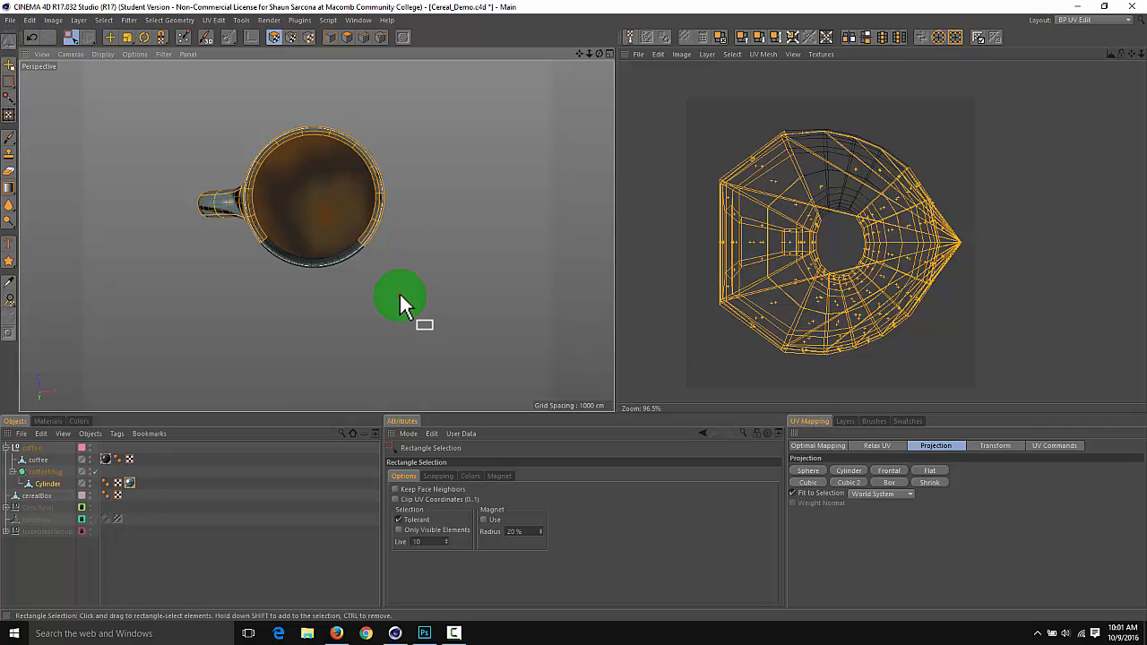
alt+drag(399, 291, 348, 252)
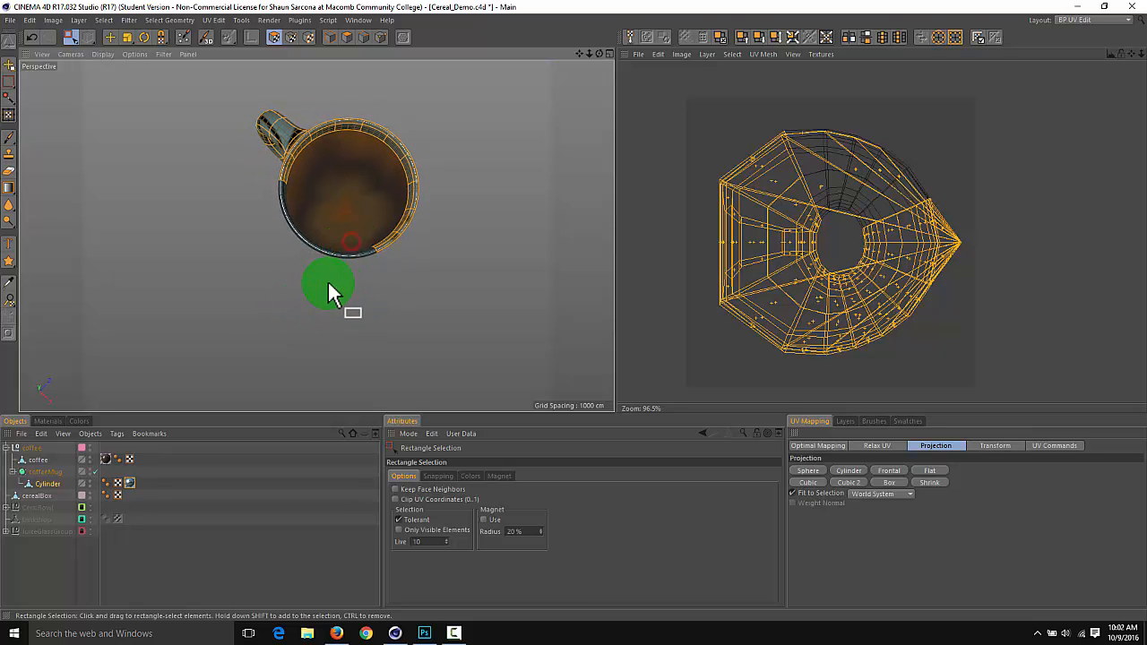
alt+drag(295, 280, 350, 320)
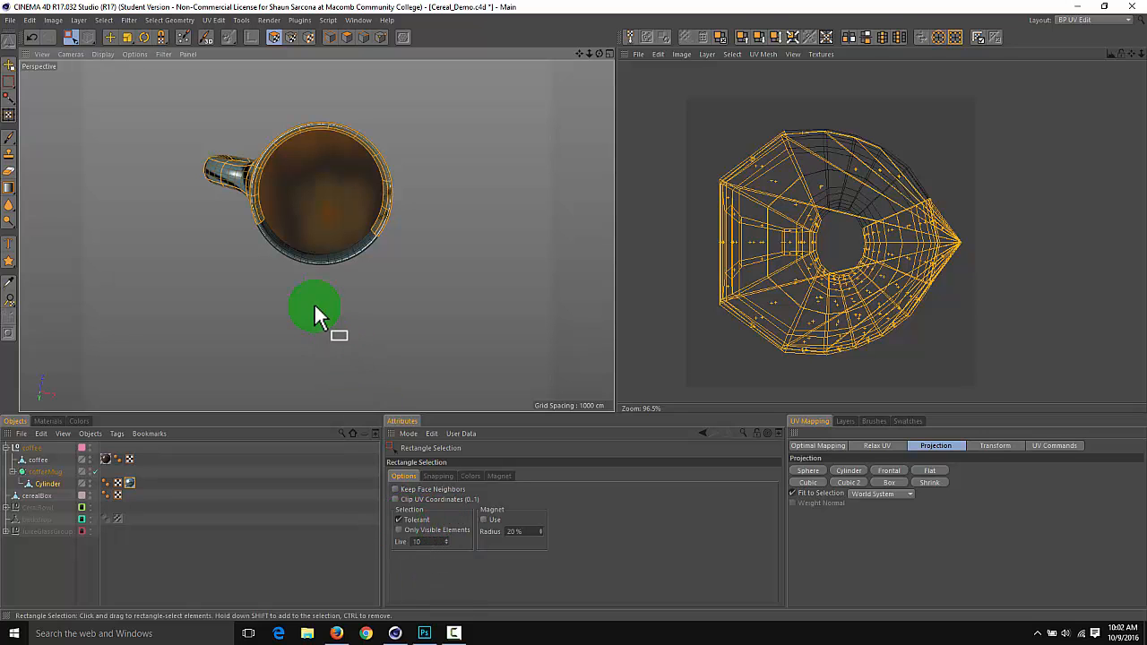
alt+drag(315, 308, 358, 226)
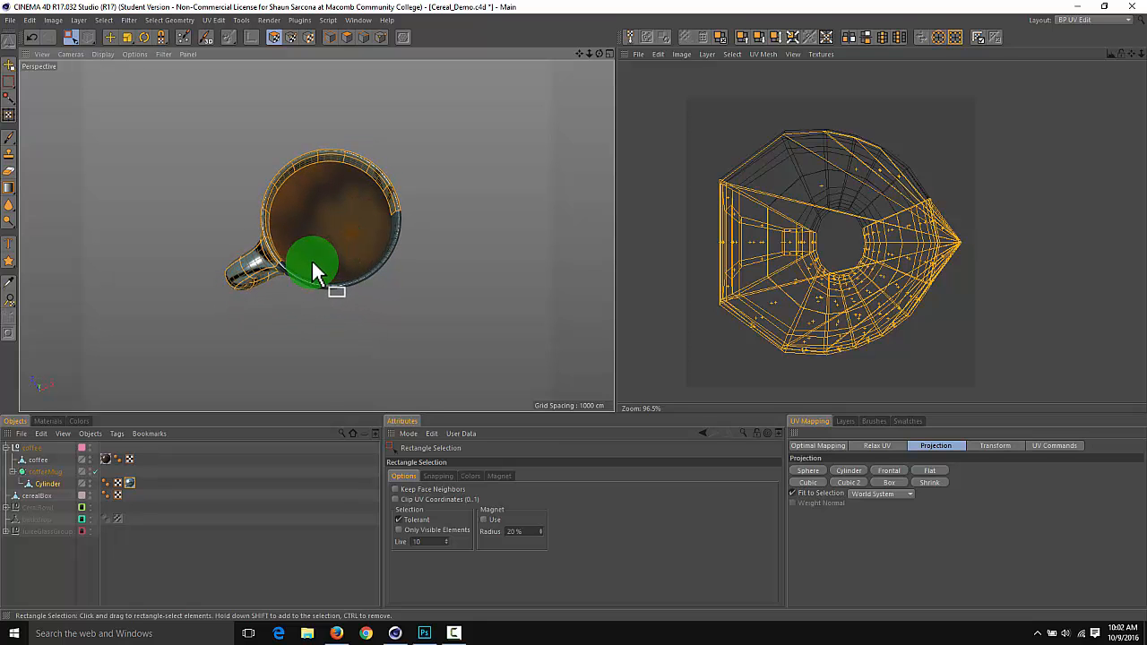
Refine the selection around the mug's rim, base and handle so that only the front wall's polygons are left out
alt+drag(368, 279, 410, 334)
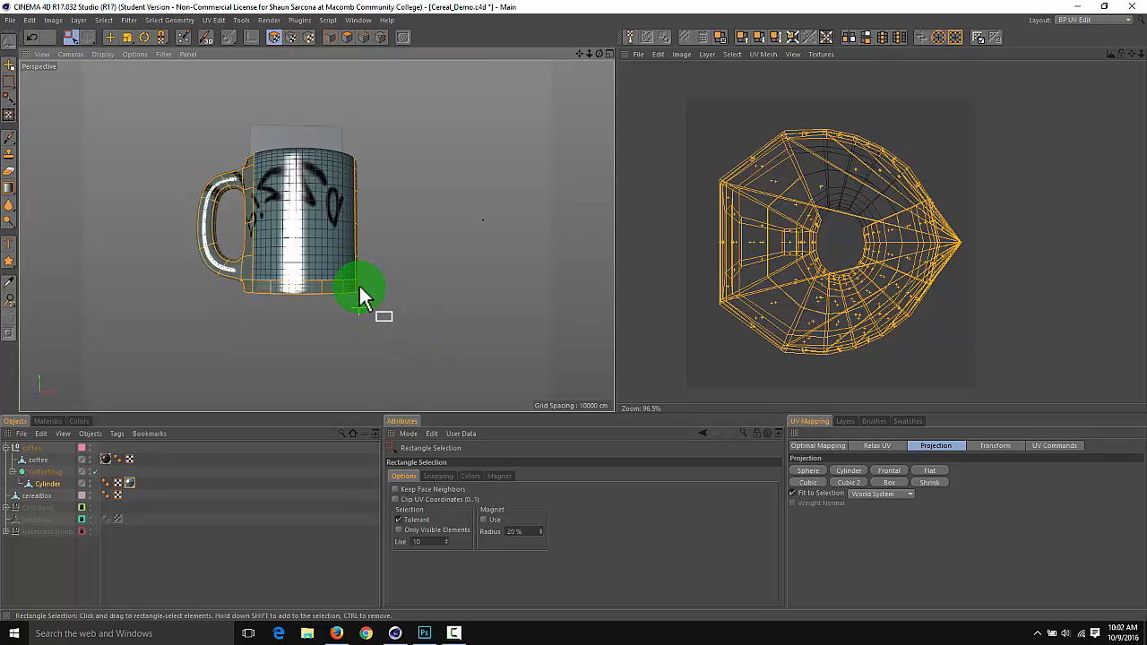
mouse_move(344, 281)
alt+mouse_down()
mouse_move(336, 251)
mouse_move(349, 354)
mouse_move(337, 224)
mouse_move(386, 259)
mouse_move(345, 211)
mouse_move(321, 217)
mouse_move(343, 210)
mouse_move(240, 176)
mouse_move(437, 179)
mouse_move(478, 206)
mouse_move(436, 217)
mouse_move(428, 289)
mouse_move(489, 254)
mouse_move(497, 226)
mouse_move(433, 202)
mouse_move(383, 243)
mouse_move(427, 237)
mouse_move(394, 244)
mouse_move(361, 205)
mouse_move(238, 191)
mouse_move(403, 187)
mouse_move(363, 210)
mouse_move(402, 213)
mouse_move(277, 175)
mouse_move(371, 185)
mouse_move(376, 159)
mouse_move(356, 143)
alt+mouse_up()
alt+drag(294, 198, 248, 187)
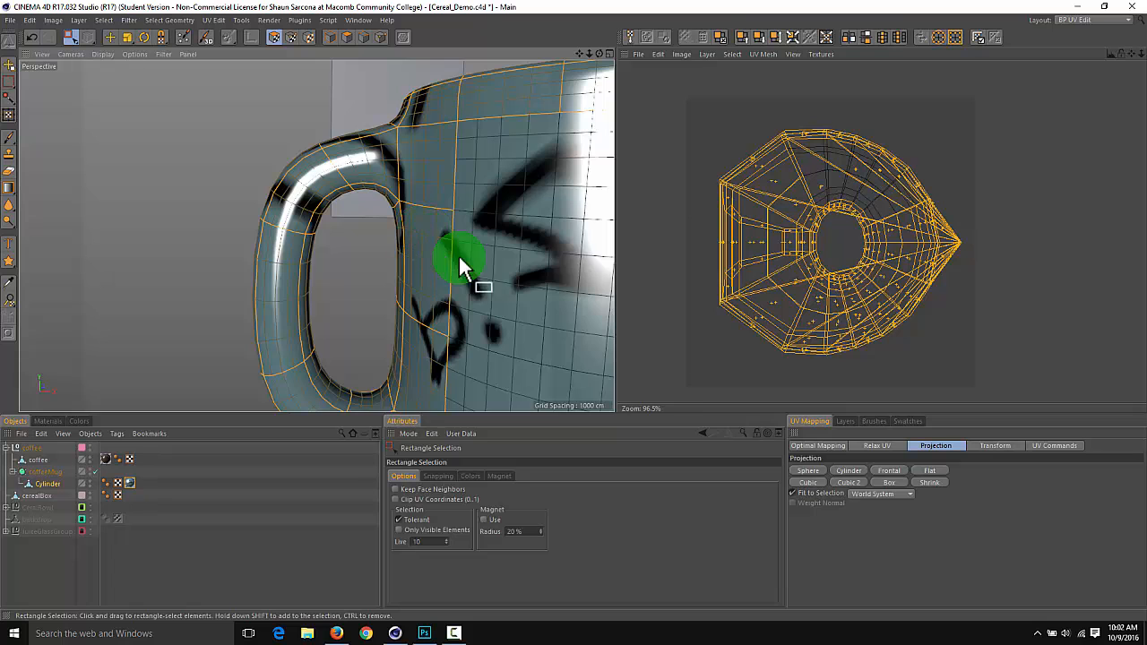
alt+drag(458, 254, 403, 260)
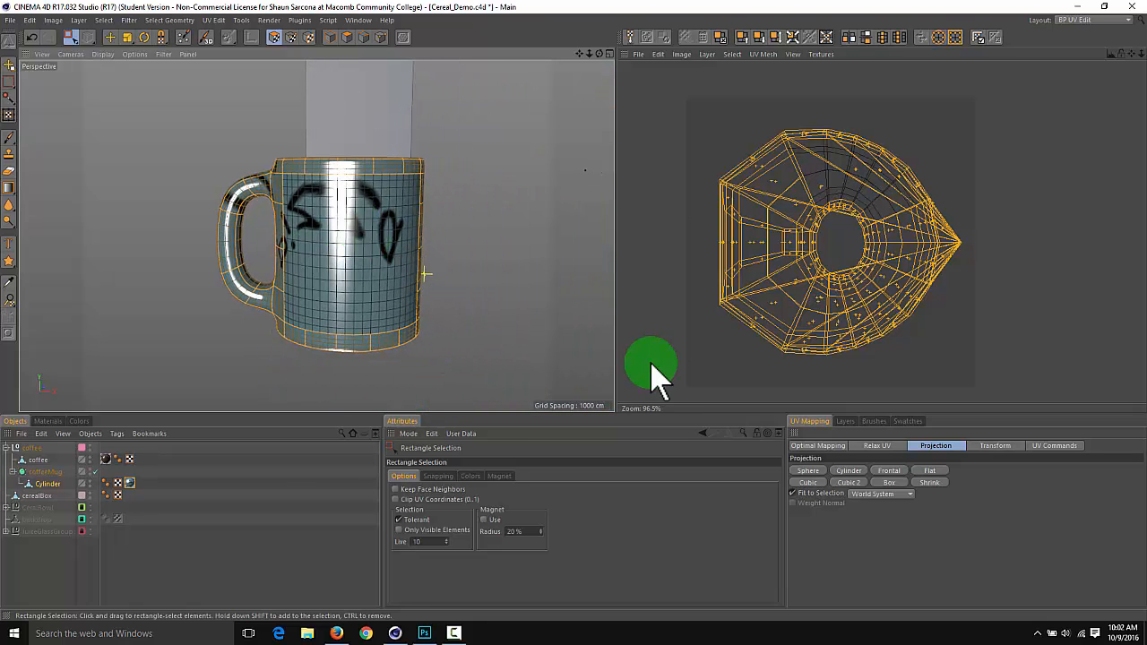
Apply the Flat UV projection to the selected polygons that make up everything except the mug's front wall
click(814, 418)
click(871, 445)
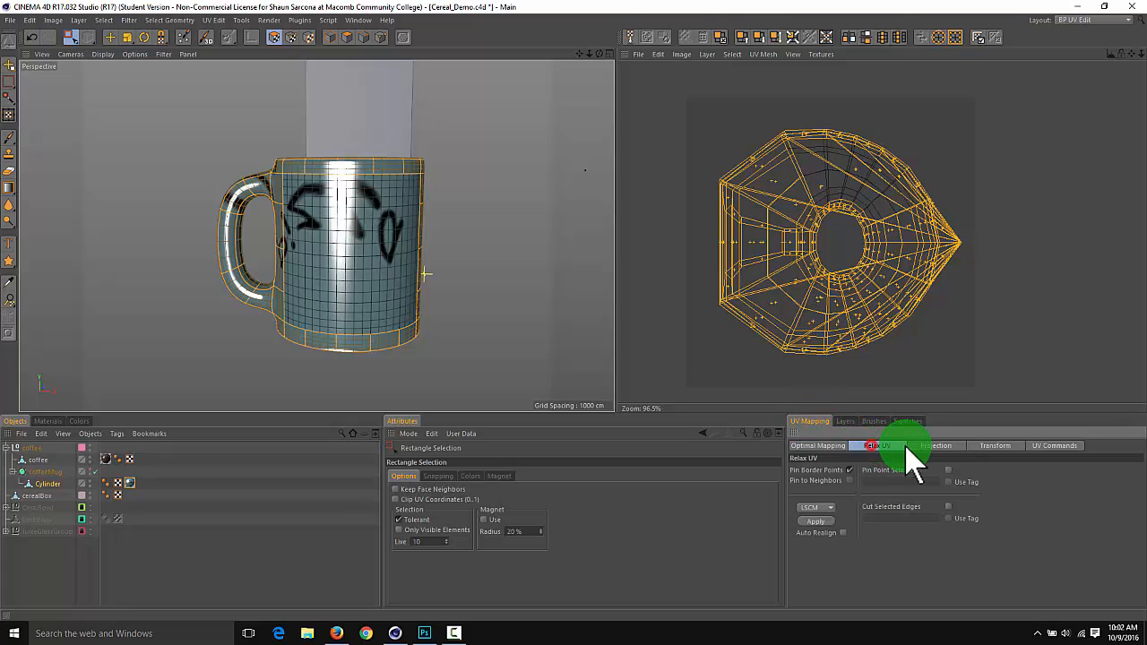
click(927, 446)
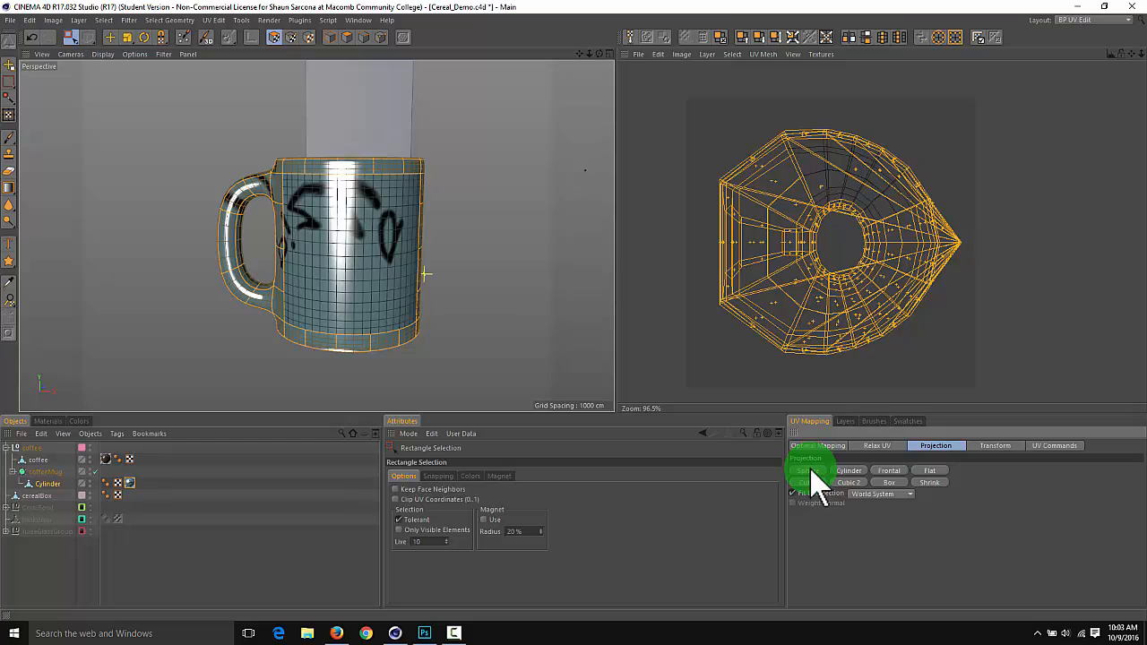
click(929, 470)
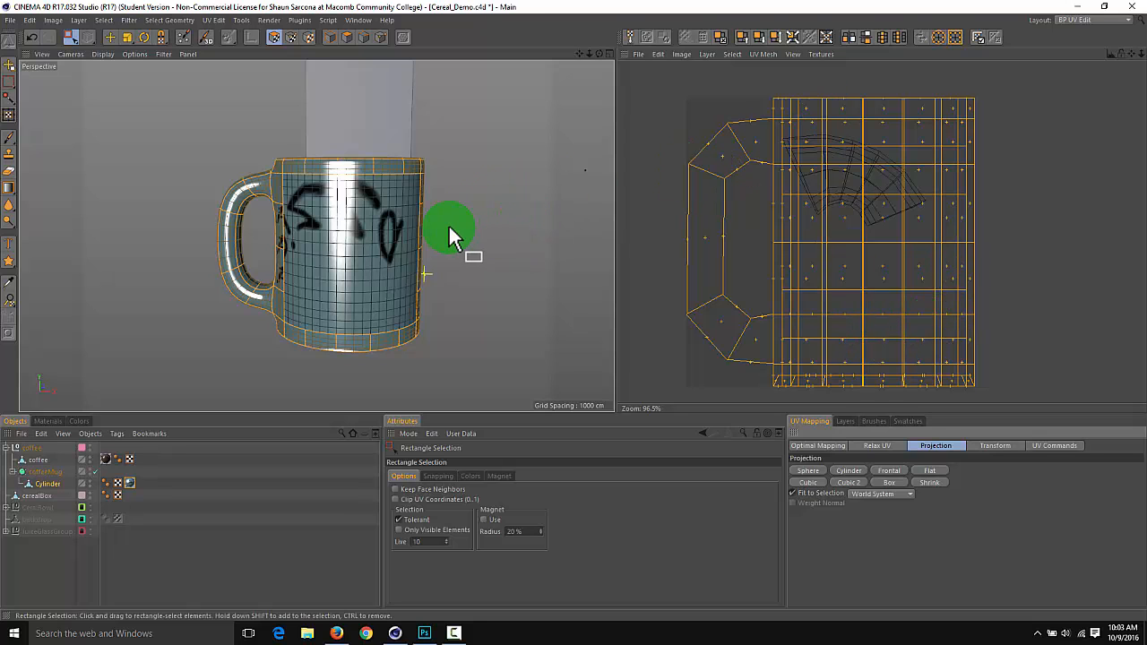
alt+drag(461, 262, 256, 231)
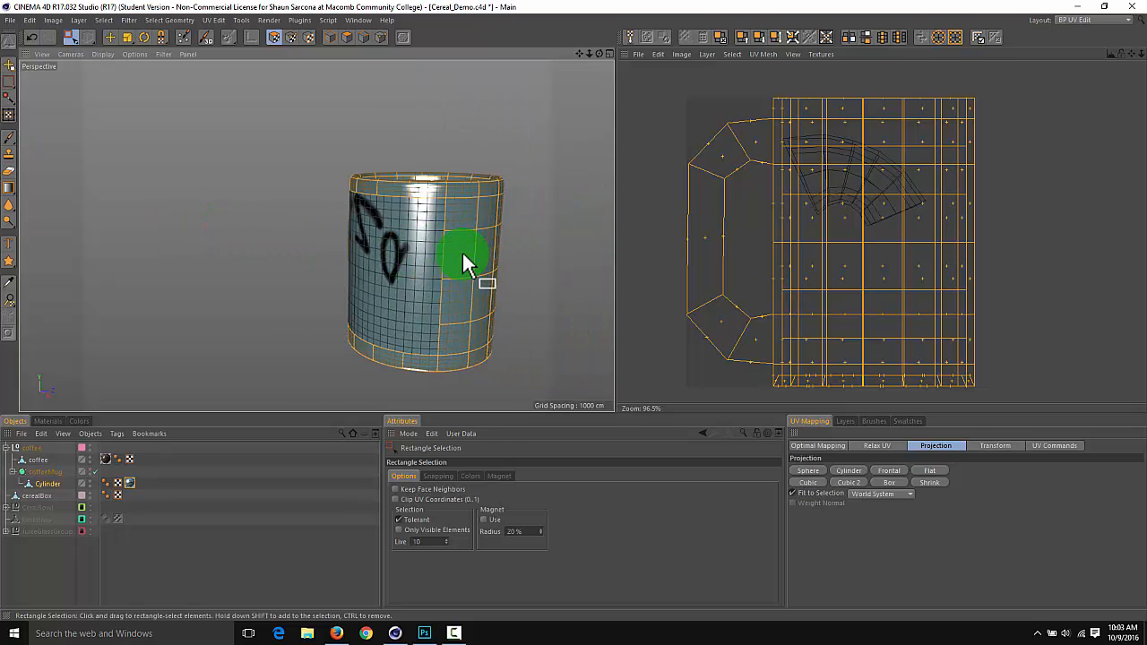
mouse_move(494, 248)
alt+mouse_down()
mouse_move(371, 245)
mouse_move(377, 256)
mouse_move(315, 242)
mouse_move(489, 255)
mouse_move(446, 263)
mouse_move(576, 313)
mouse_move(241, 276)
mouse_move(356, 281)
mouse_move(297, 277)
mouse_move(485, 242)
alt+mouse_up()
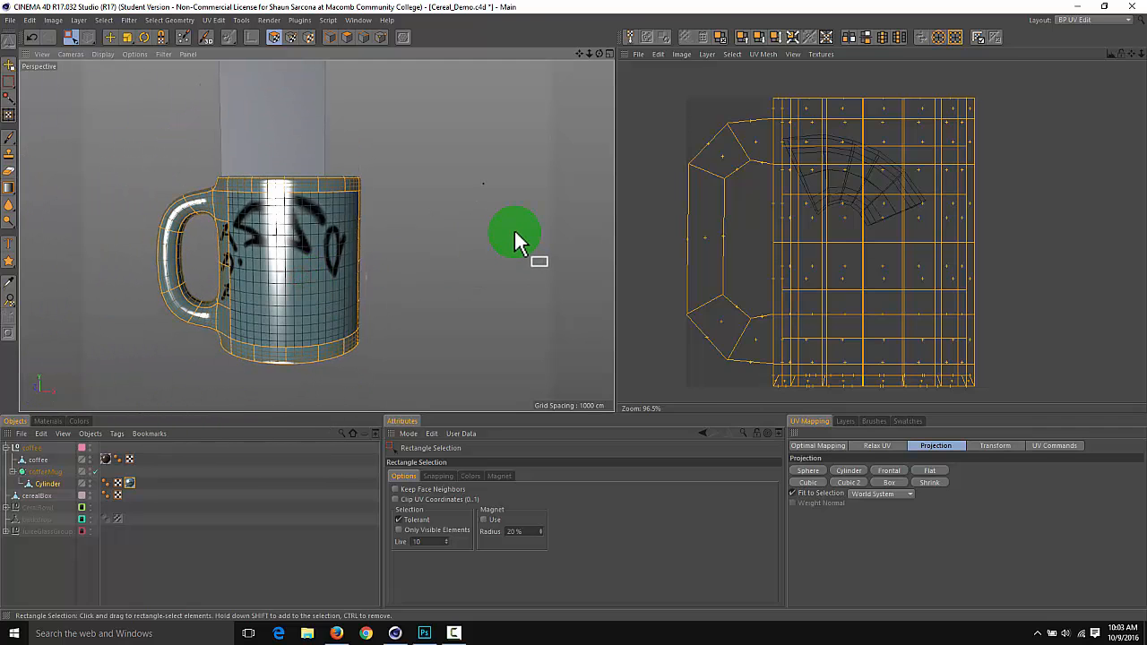
Scale the selected UVs down to a tiny cluster in the texture's lower-right corner and compare that spot with the Pizza artwork in Photoshop
key(r)
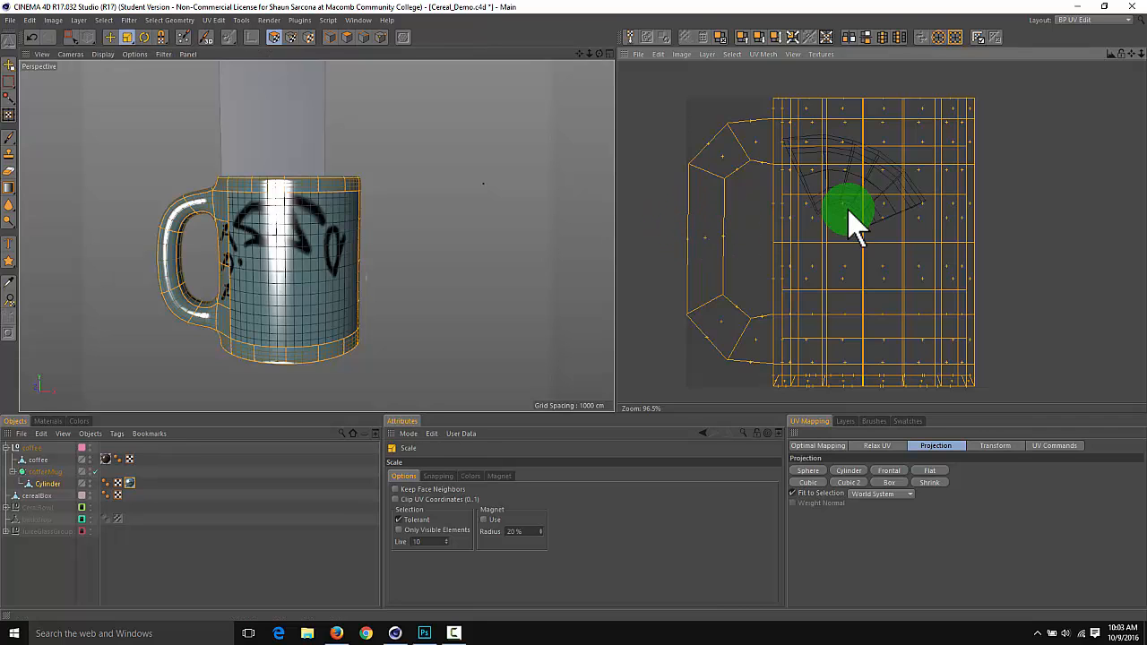
key(t)
drag(900, 240, 616, 311)
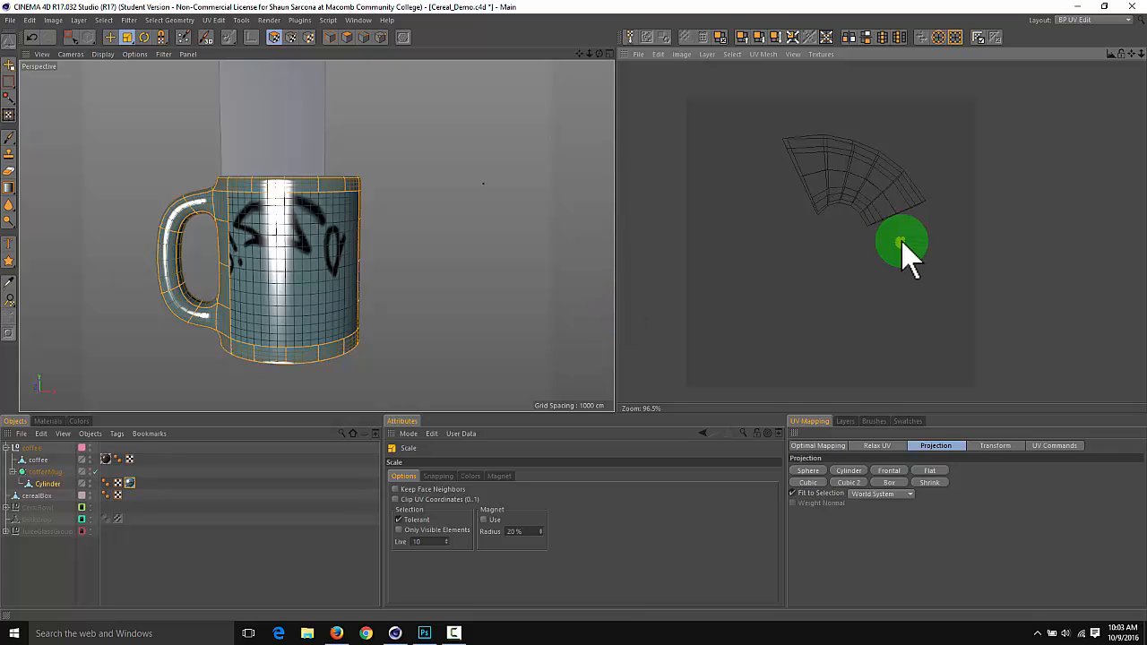
drag(896, 245, 618, 310)
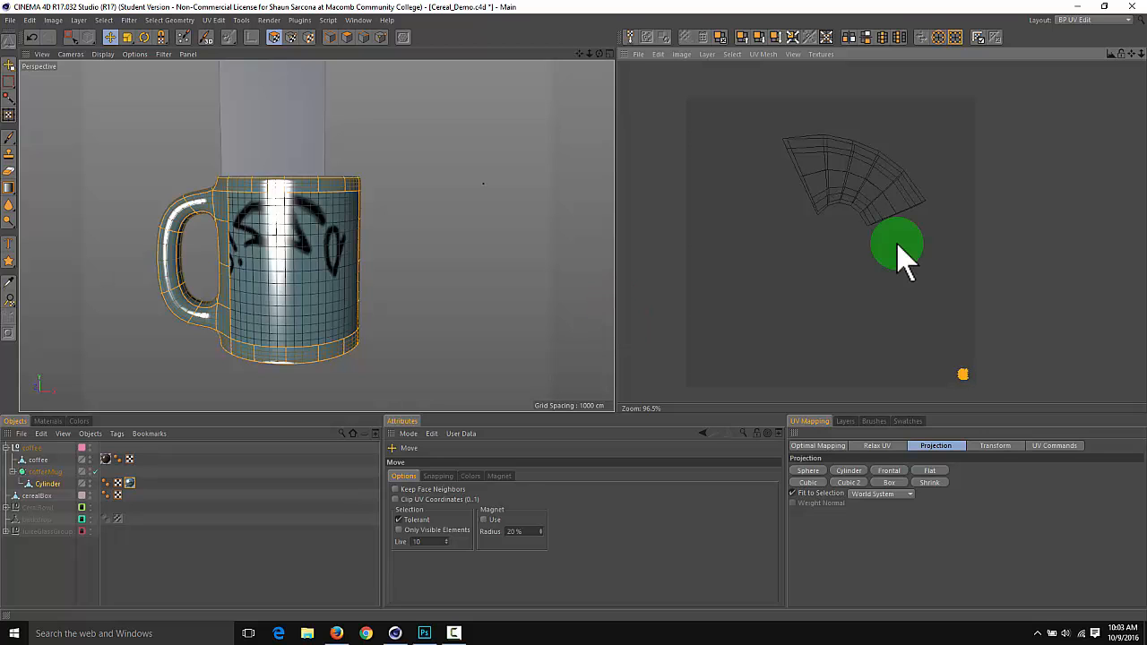
key(alt+Tab)
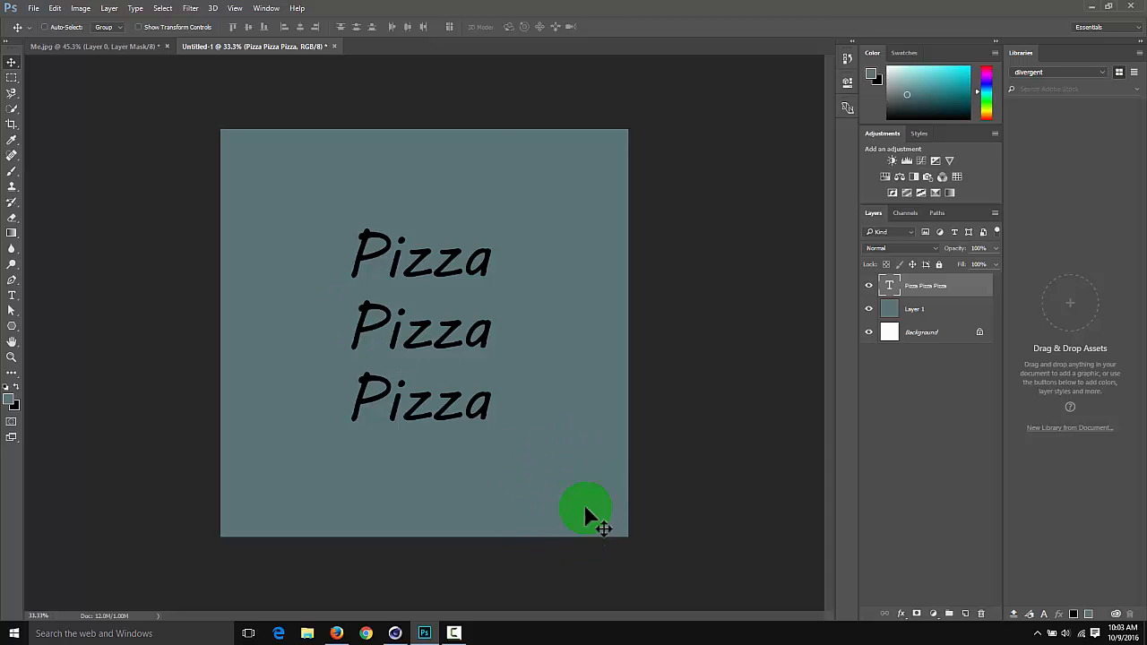
key(alt+Tab)
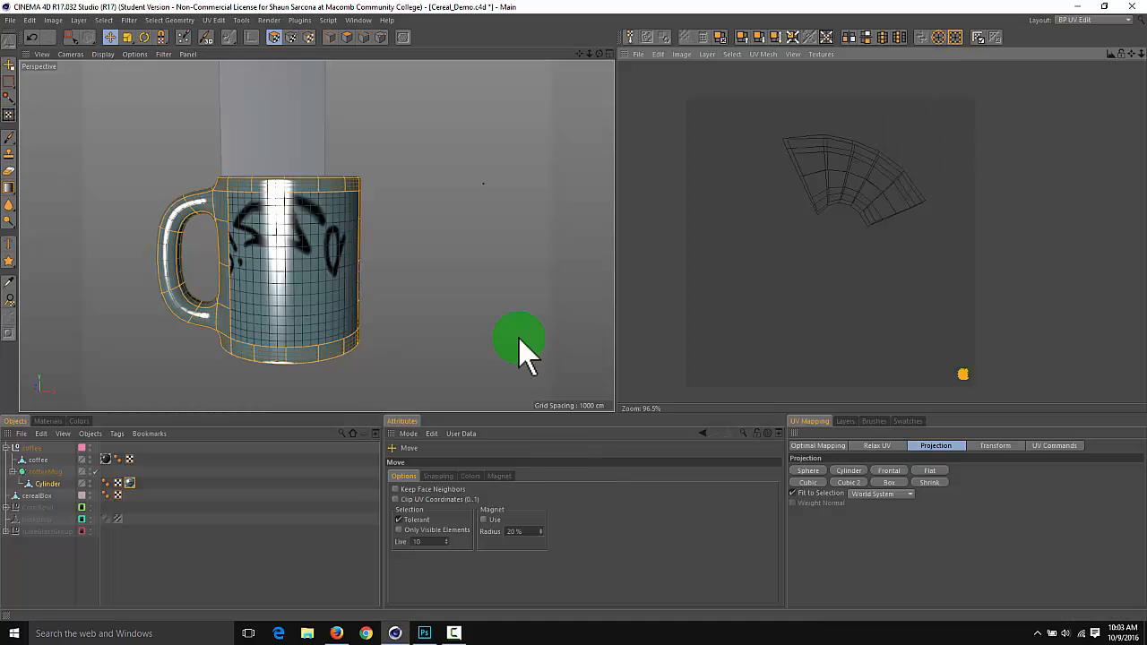
alt+drag(360, 265, 381, 238)
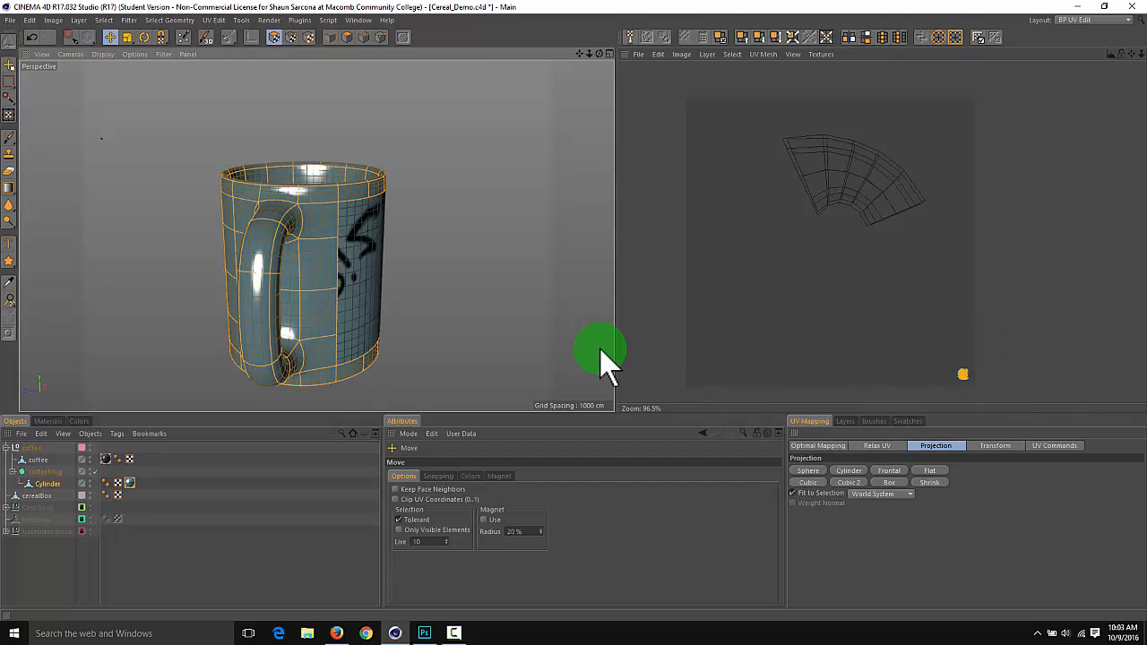
alt+drag(487, 305, 630, 251)
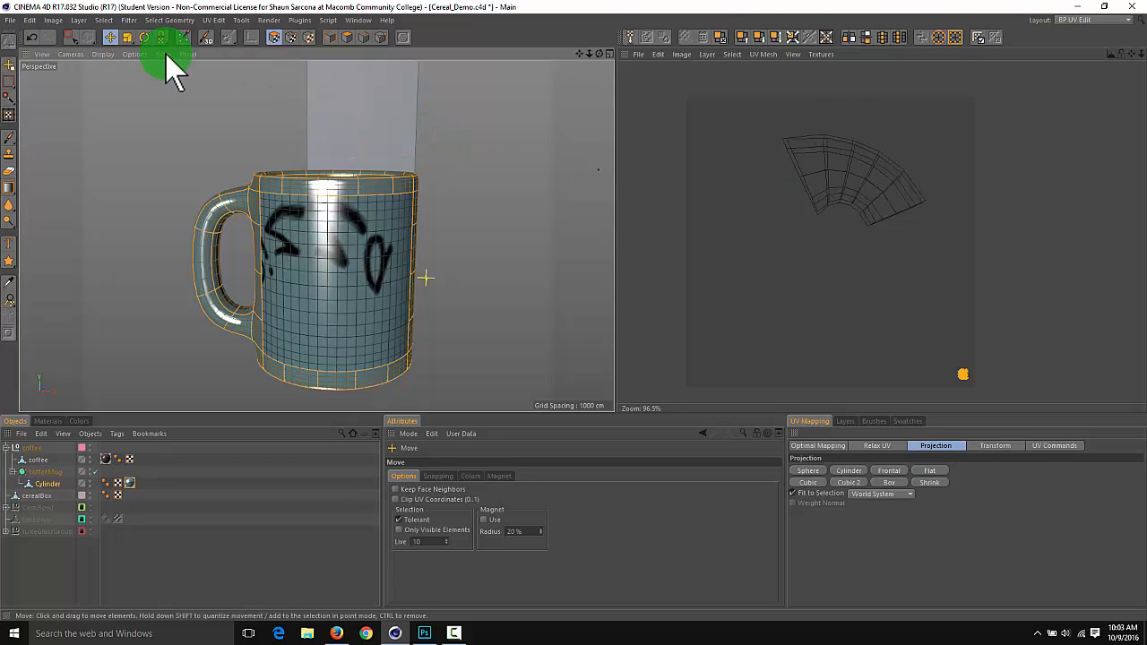
Select the fan-shaped UV polygons of the mug's front wall and briefly hide the coffee to inspect the inside of the cup
drag(762, 120, 955, 258)
alt+drag(510, 212, 337, 150)
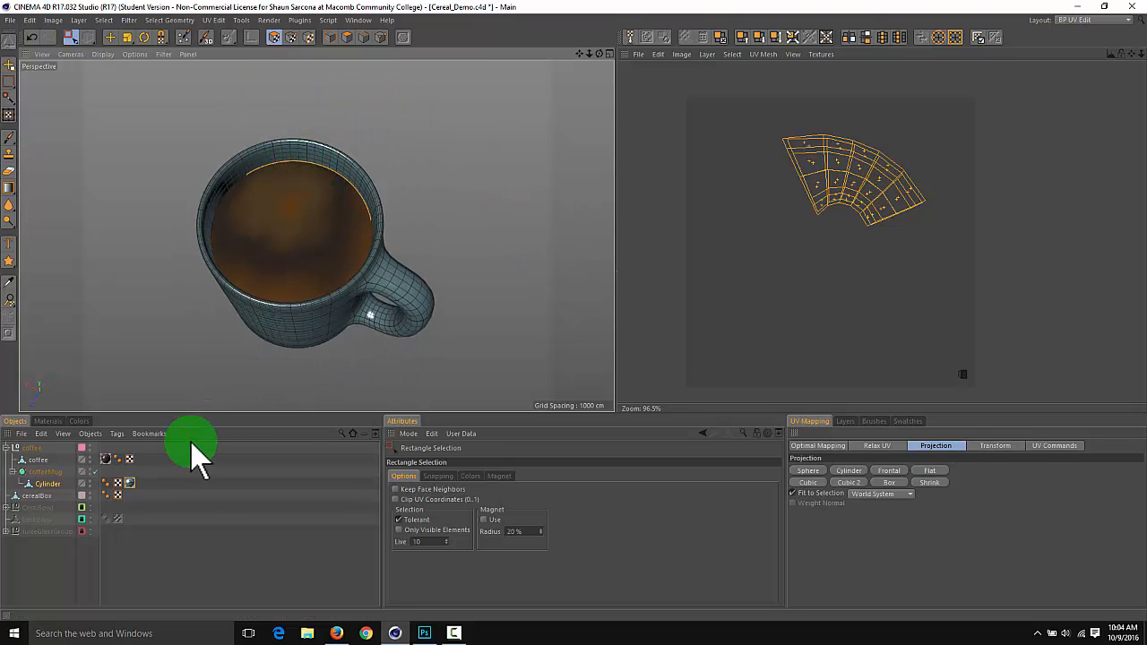
drag(121, 463, 65, 482)
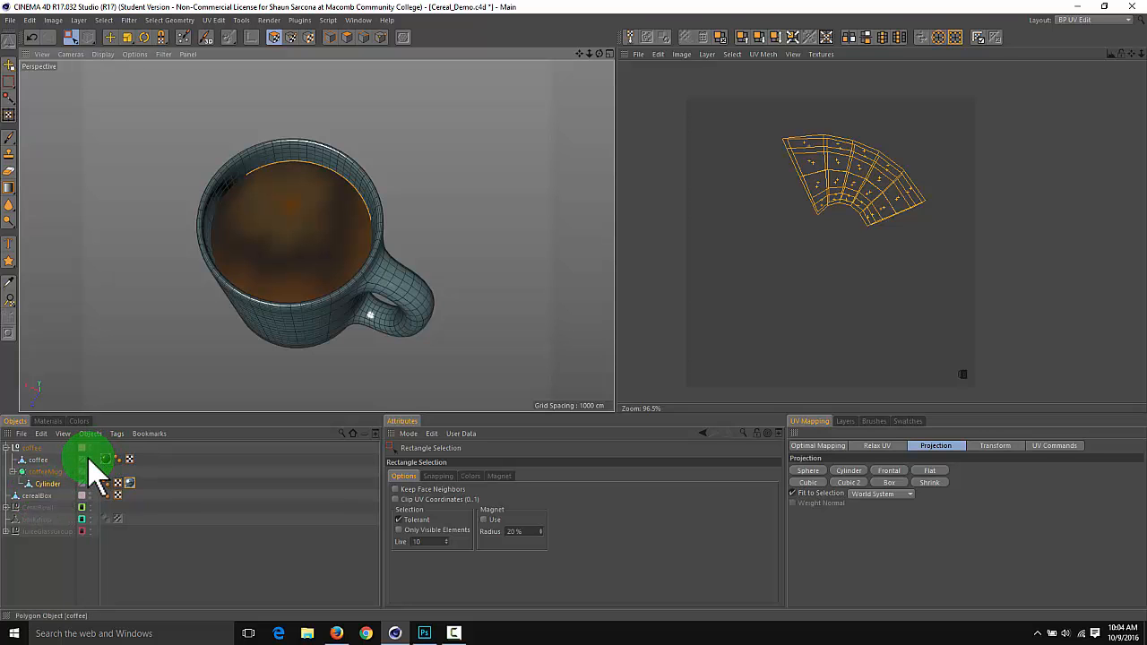
click(86, 458)
alt+drag(244, 329, 198, 369)
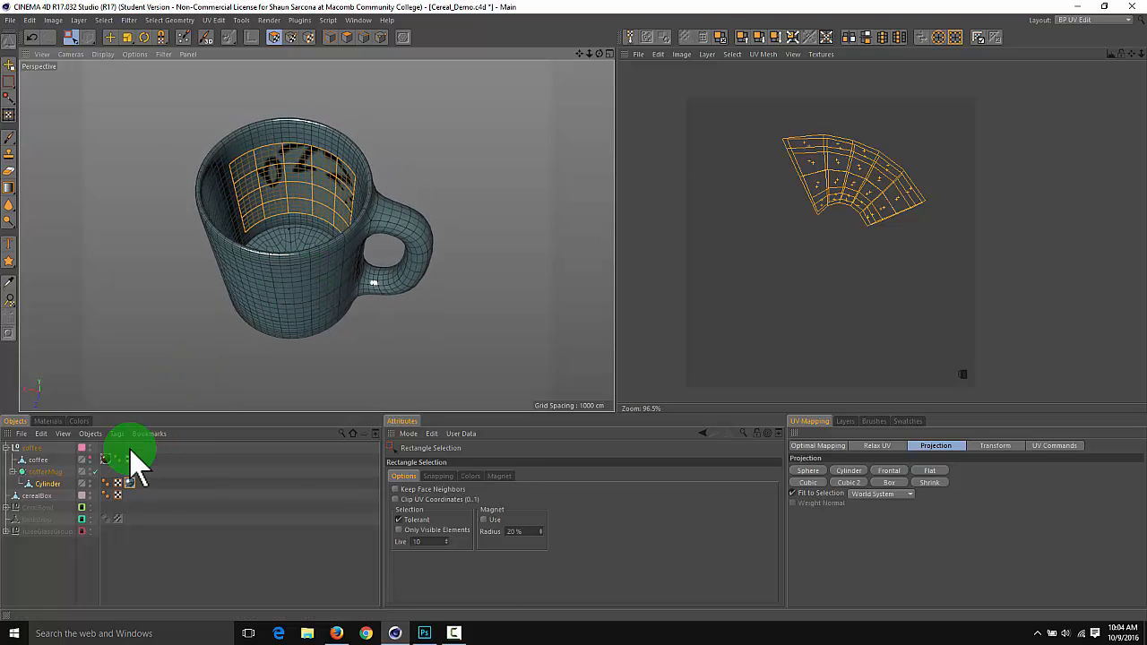
click(90, 457)
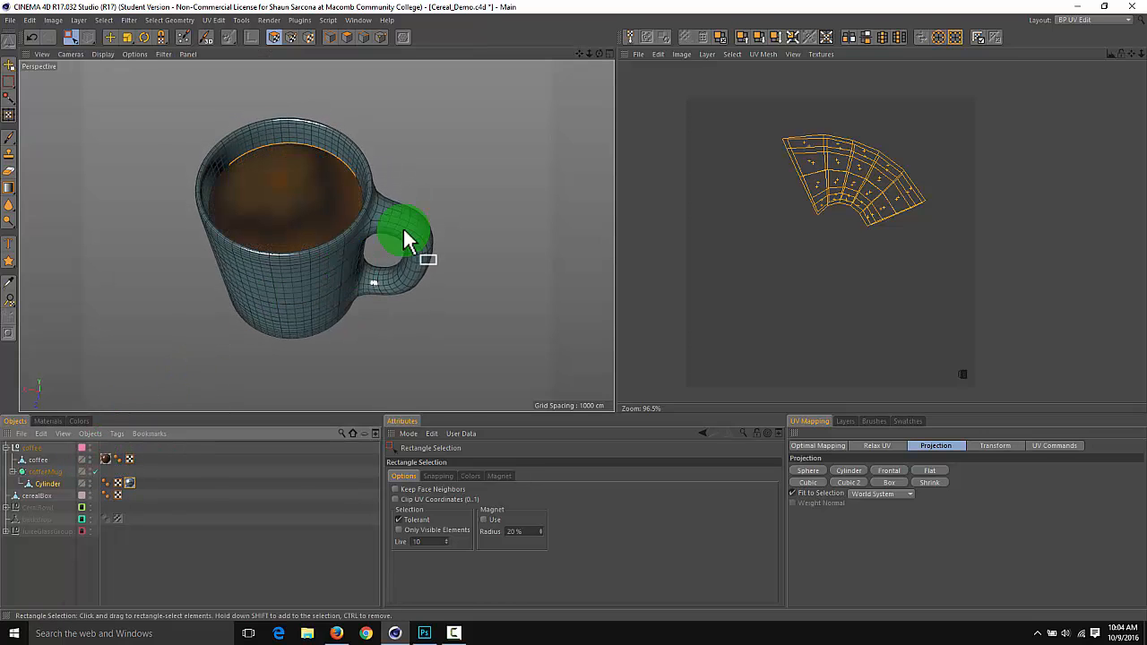
Try the Cylinder projection on the selected front wall UVs and shift them to center the Pizza text on the mug
alt+drag(403, 231, 365, 219)
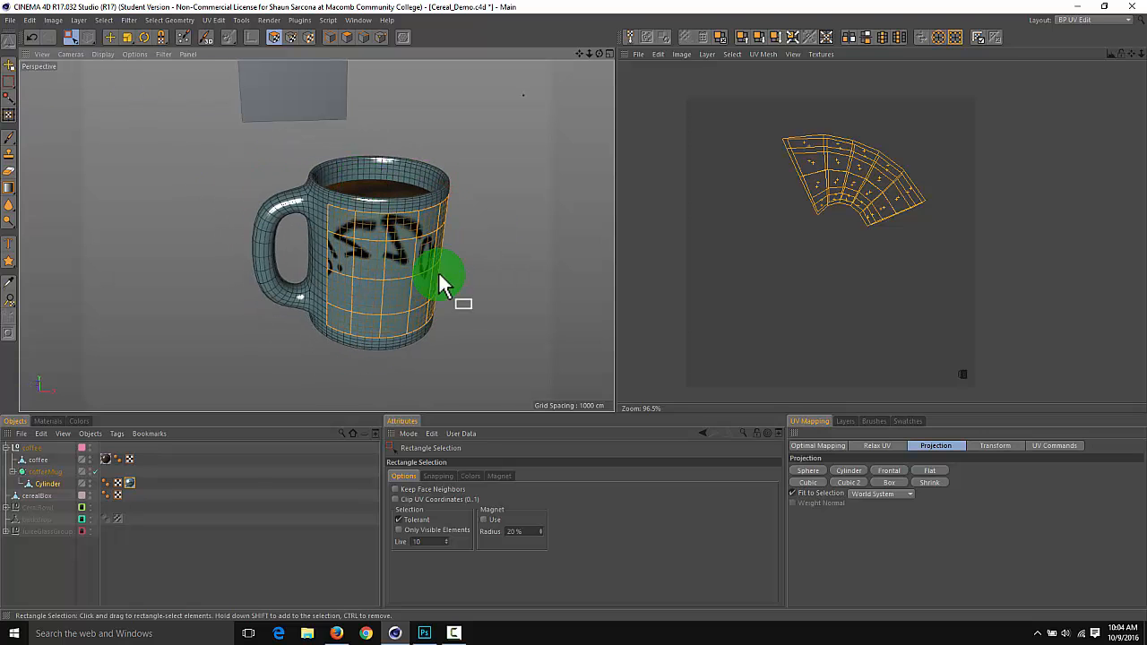
alt+drag(495, 263, 392, 226)
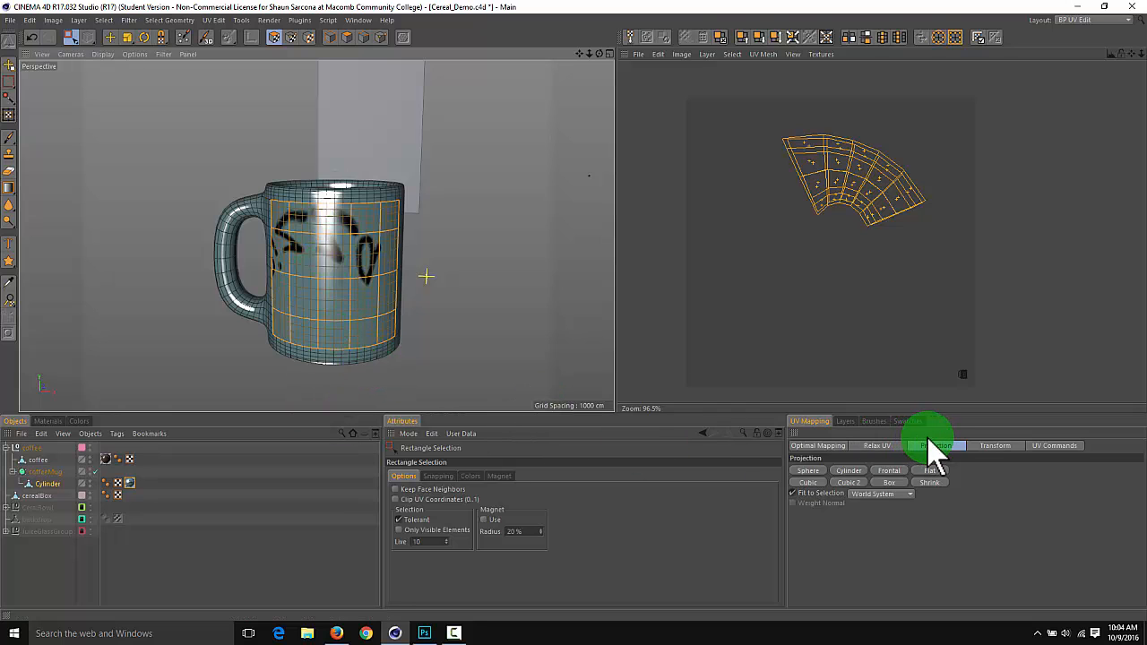
click(847, 472)
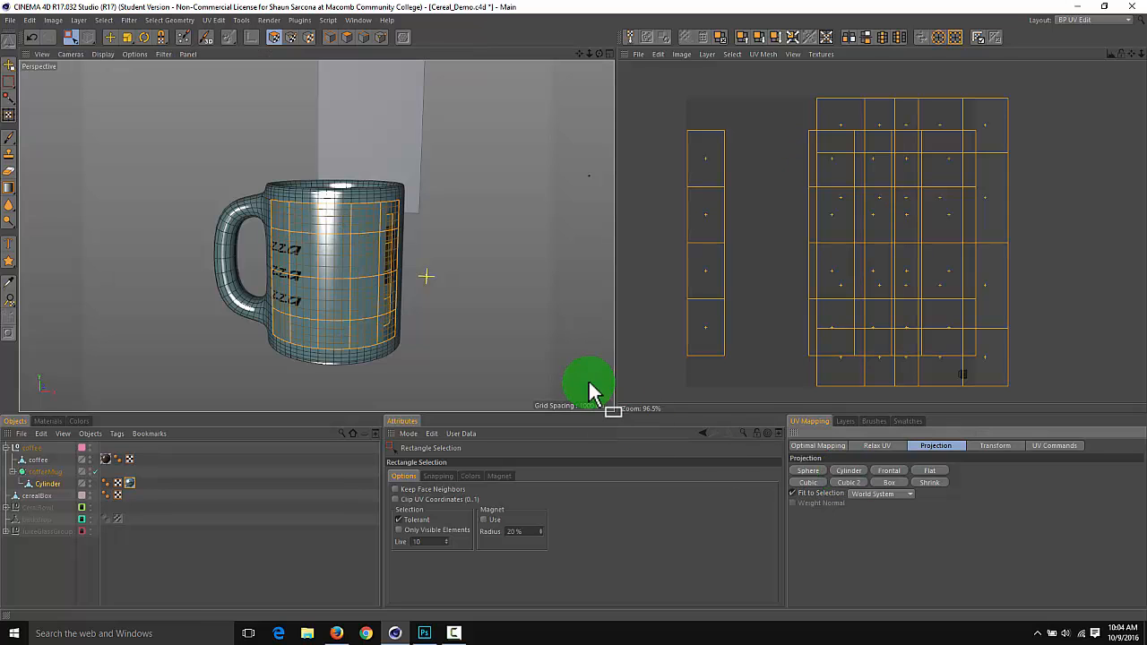
alt+drag(470, 236, 424, 267)
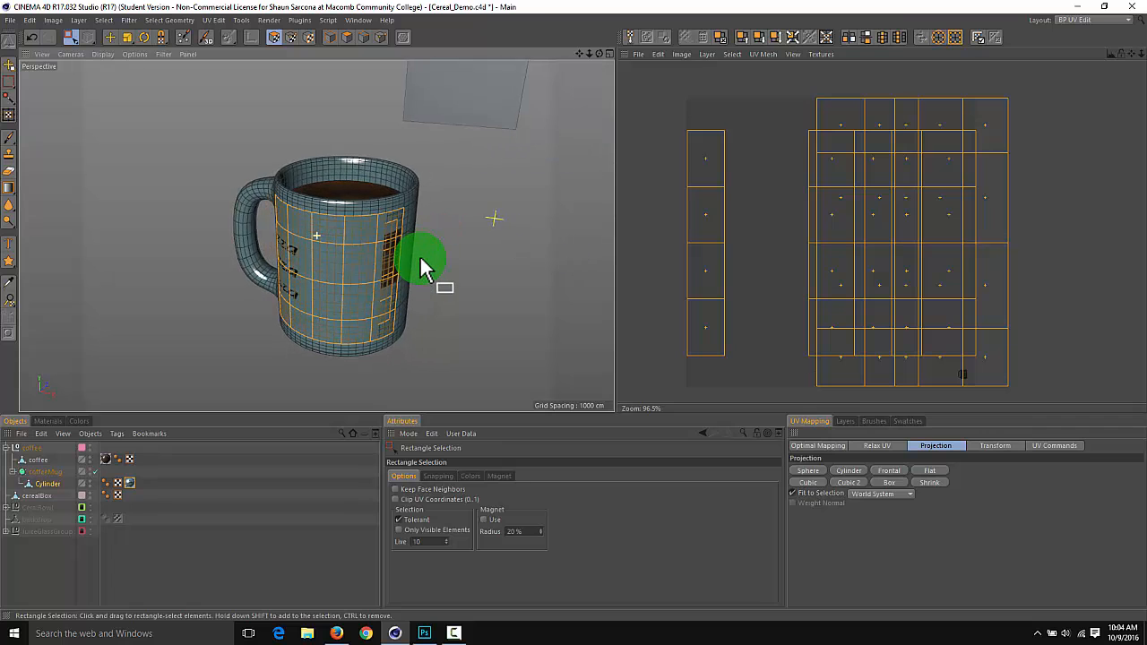
click(711, 213)
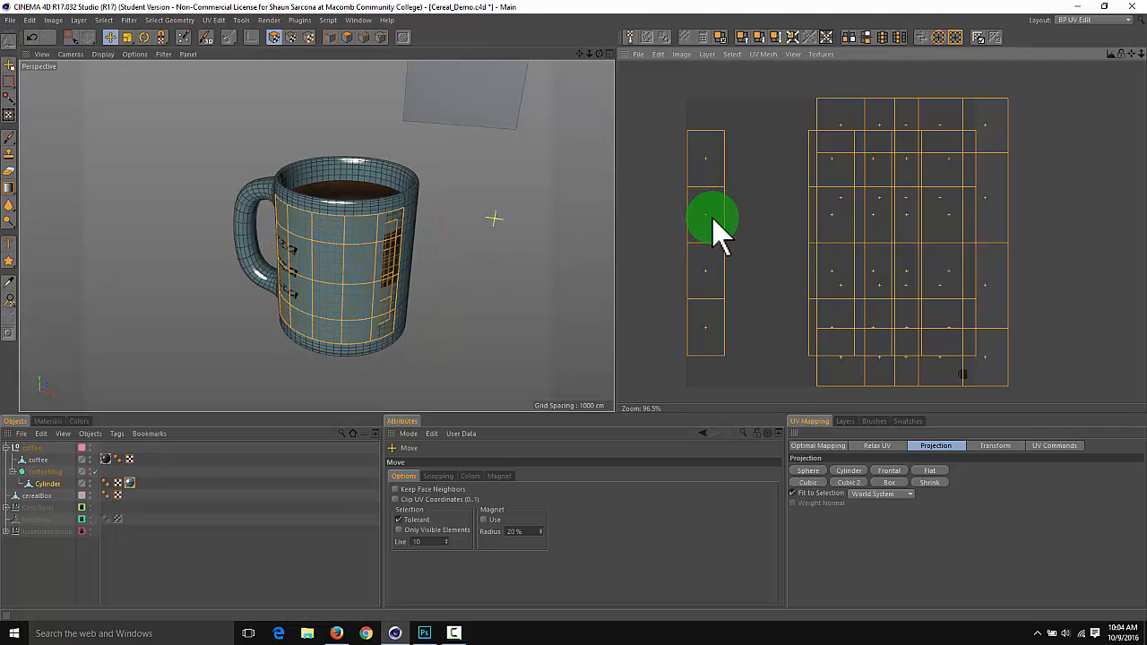
drag(712, 216, 527, 221)
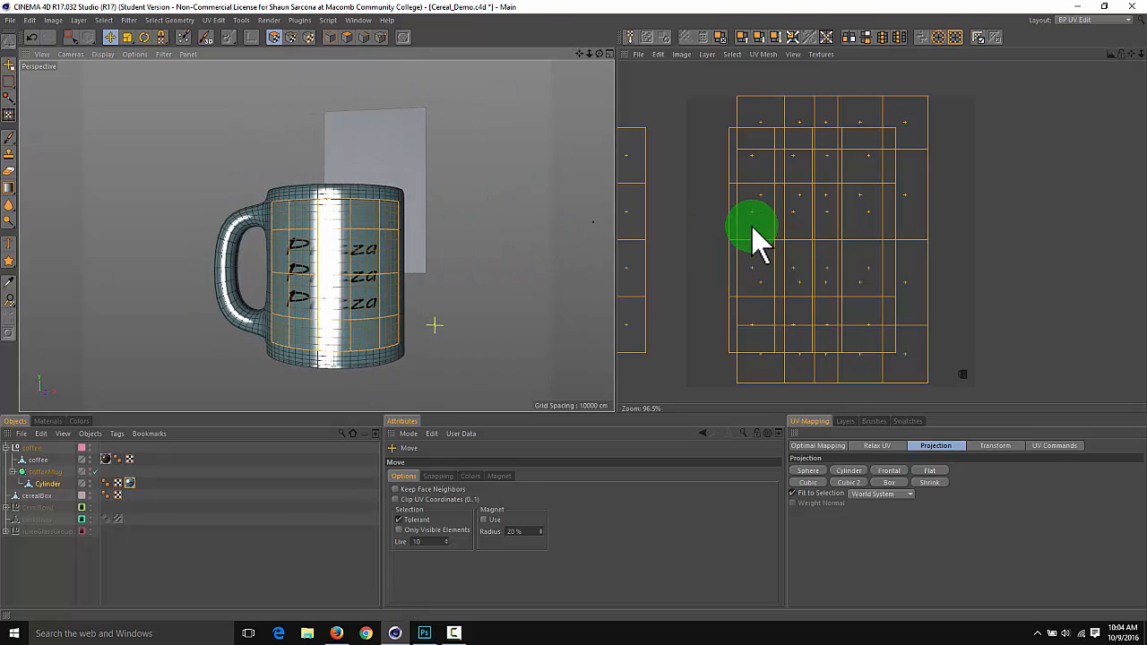
alt+middle_drag(752, 226, 849, 229)
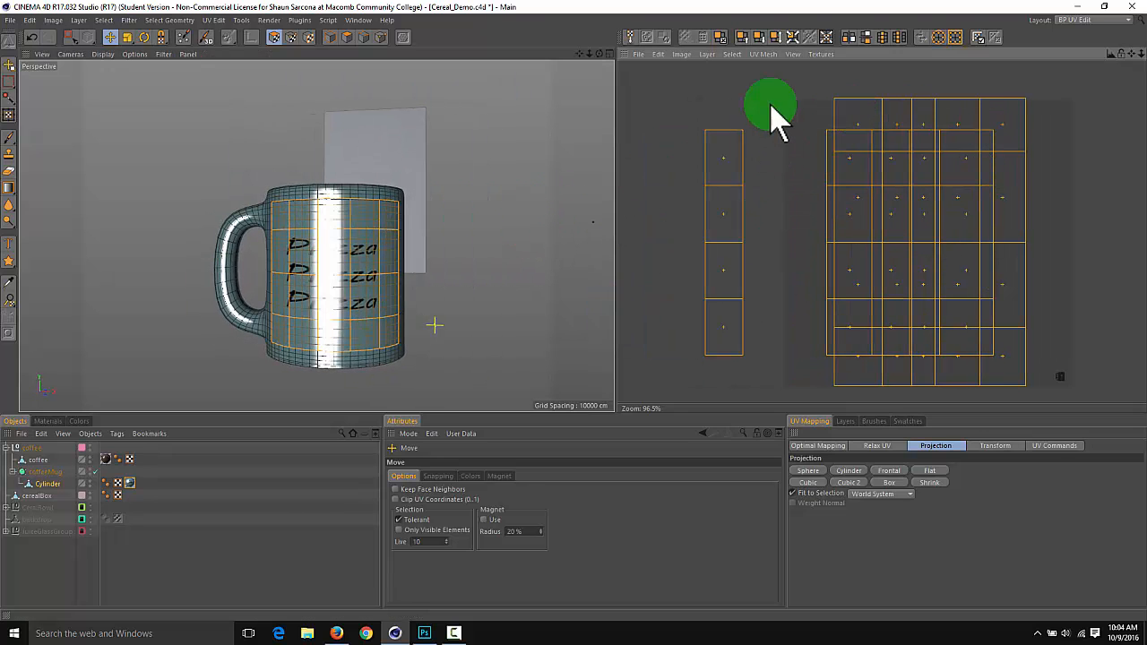
Select the separate UV strip and then individual UV polygons to check where they lie on the mug
key(0)
drag(767, 121, 666, 394)
alt+drag(417, 228, 442, 314)
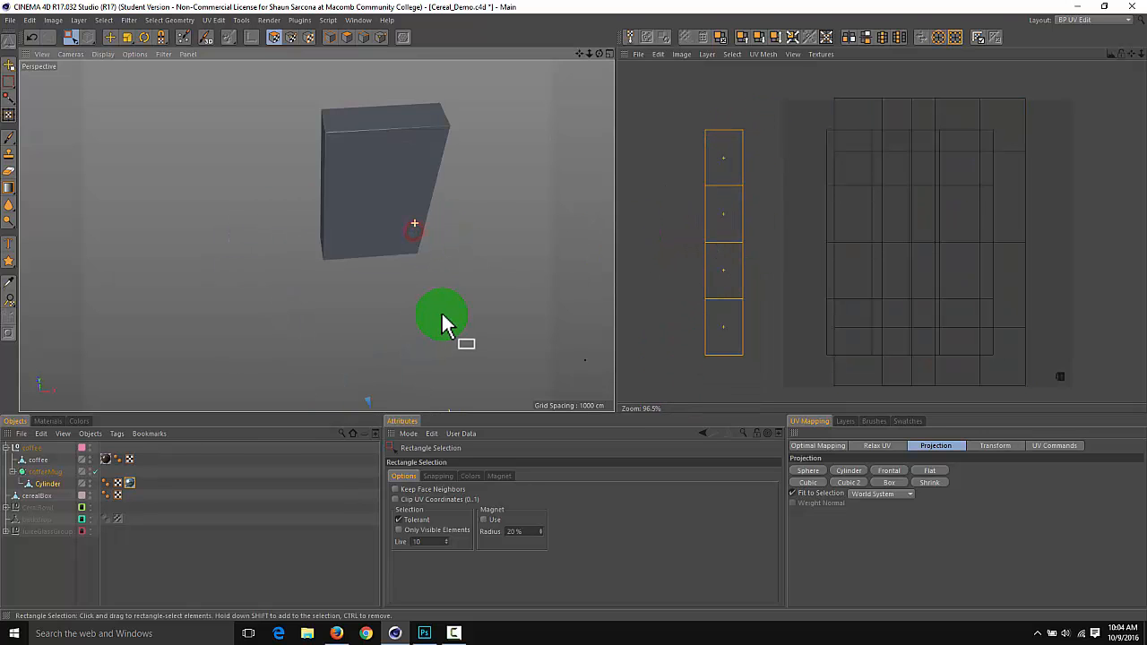
alt+middle_drag(440, 296, 424, 243)
key(o)
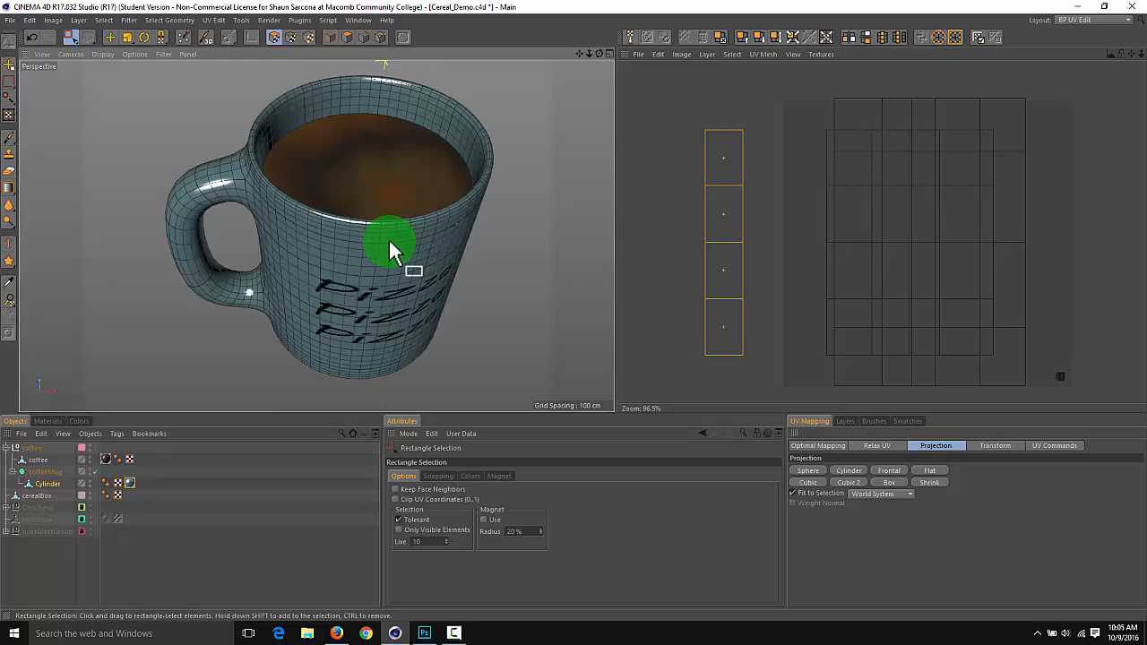
alt+drag(390, 244, 817, 139)
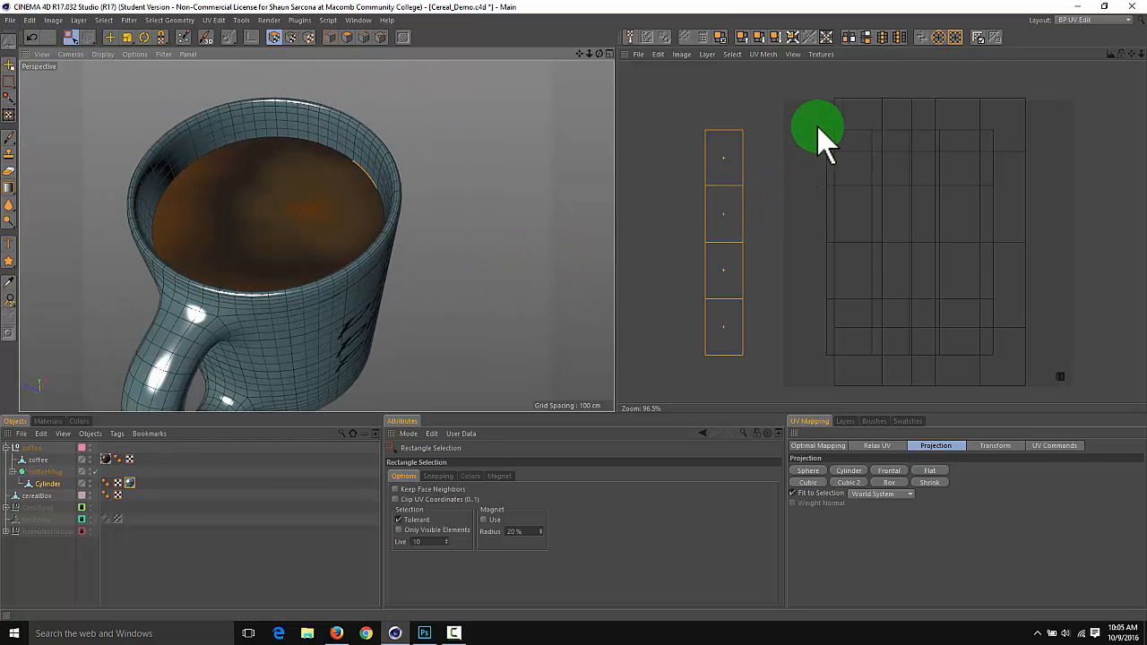
click(832, 139)
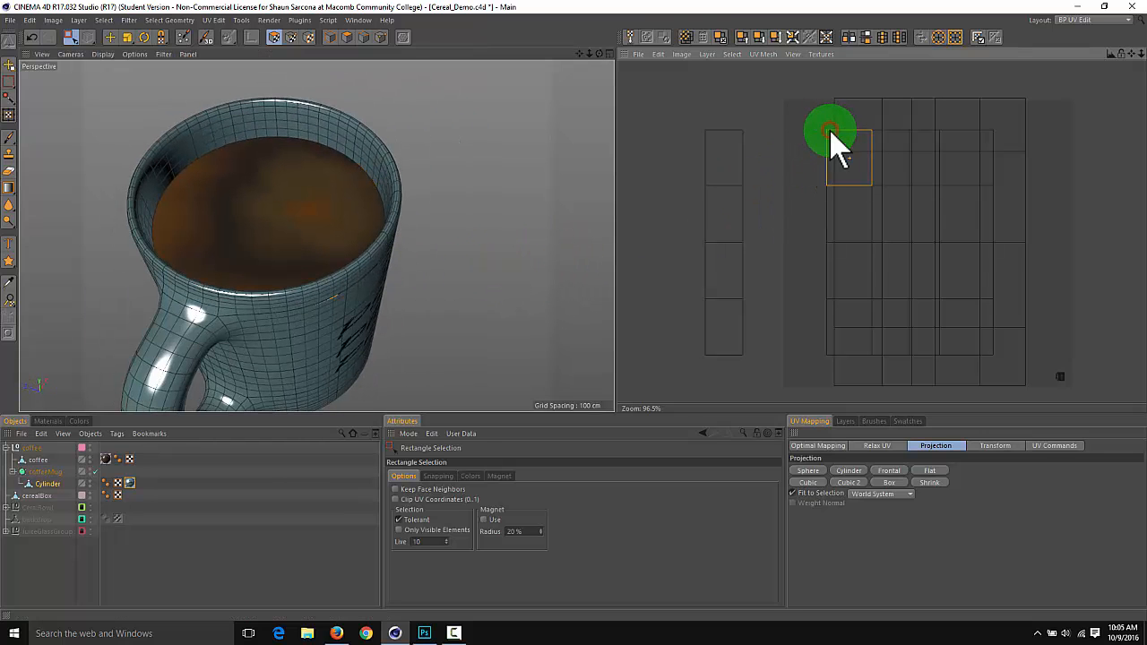
shift+click(832, 208)
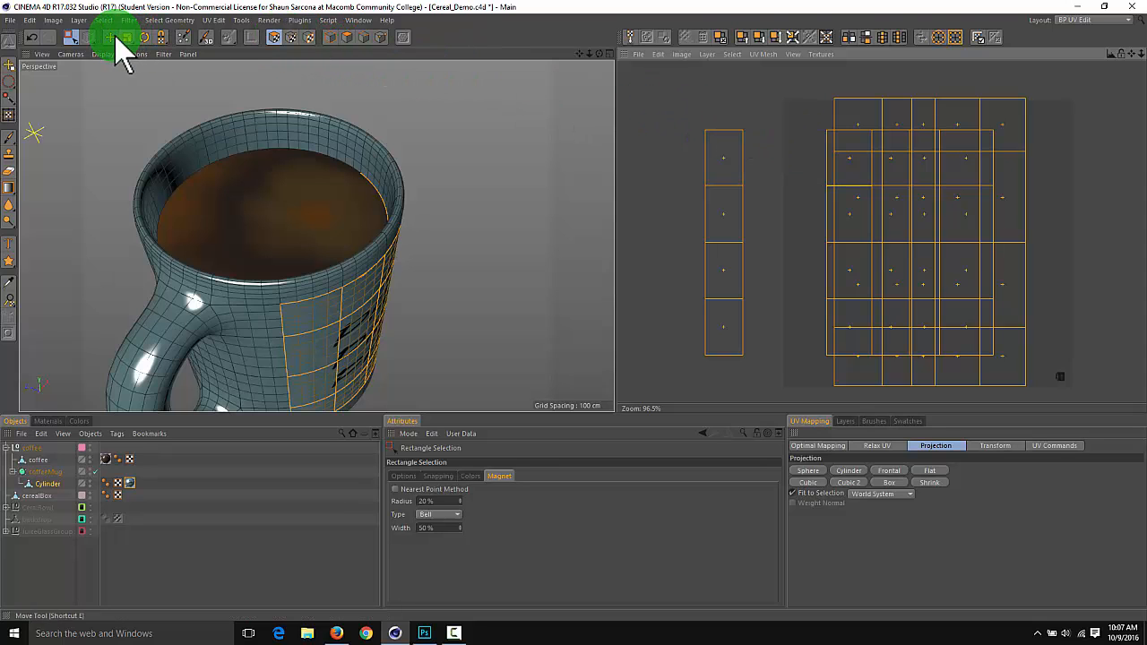
Try shifting all the front wall's UV polygons across the texture with the Move tool
mouse_move(792, 227)
mouse_down()
mouse_move(815, 237)
mouse_move(805, 233)
mouse_up()
alt+drag(475, 296, 696, 218)
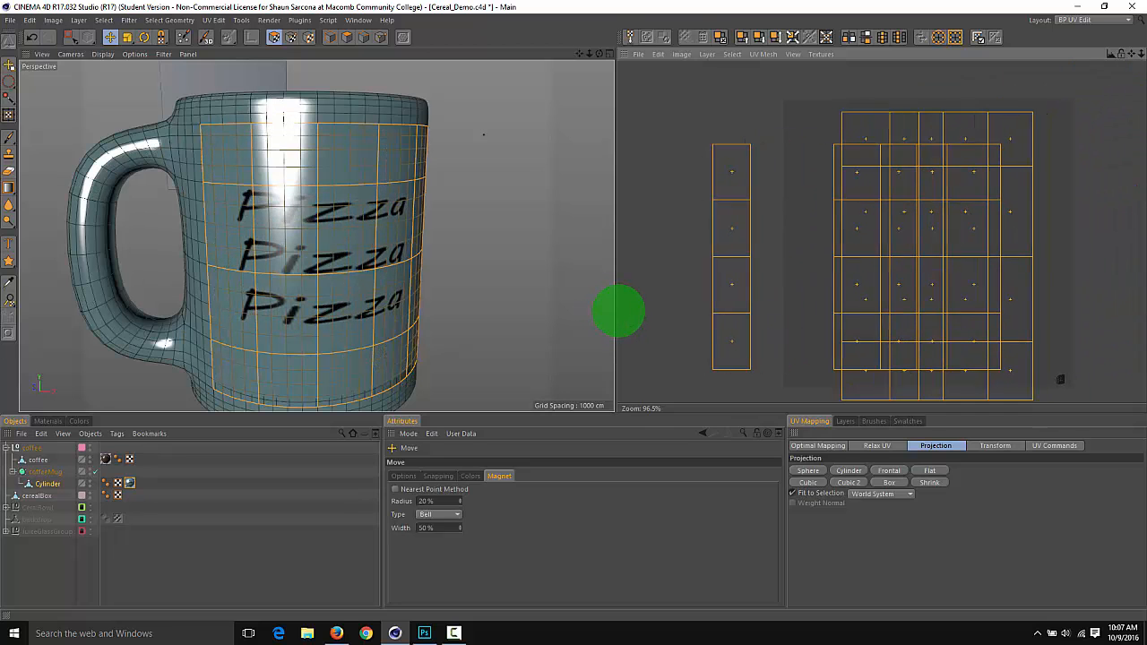
drag(618, 311, 618, 311)
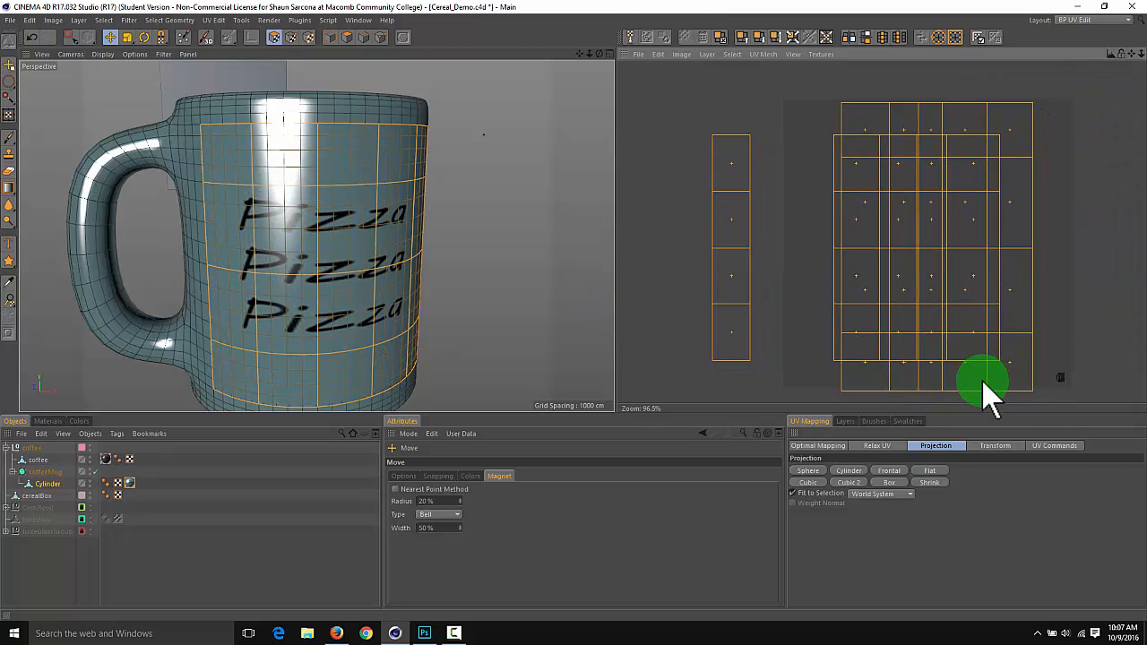
Apply the Flat UV projection to the front wall's polygons
click(930, 471)
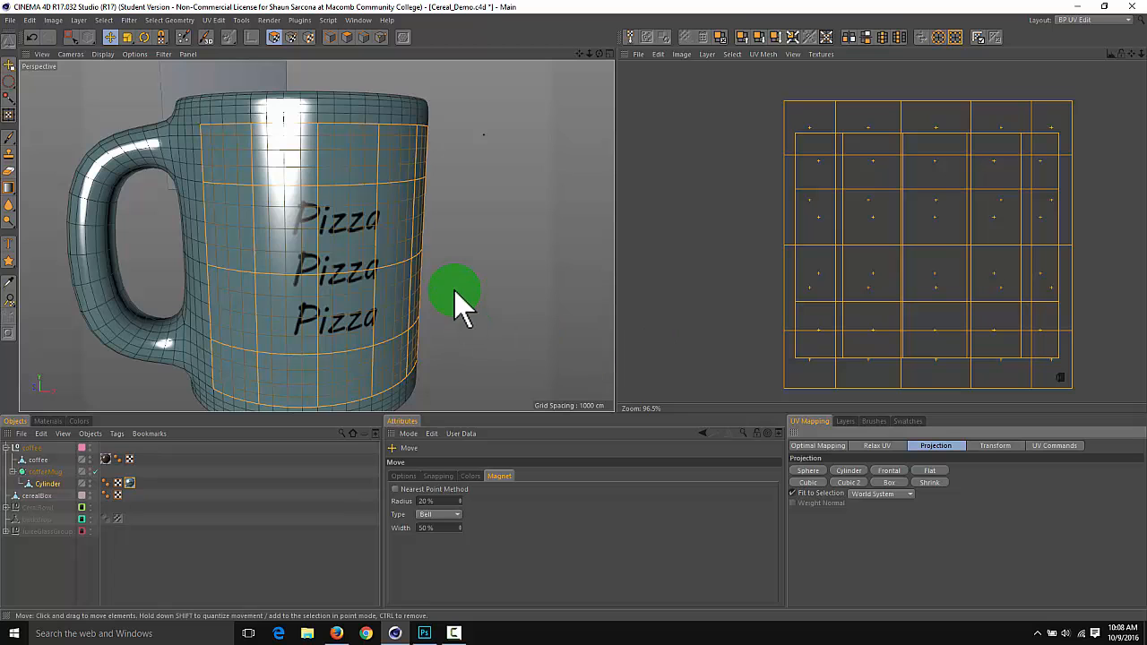
alt+drag(491, 277, 469, 278)
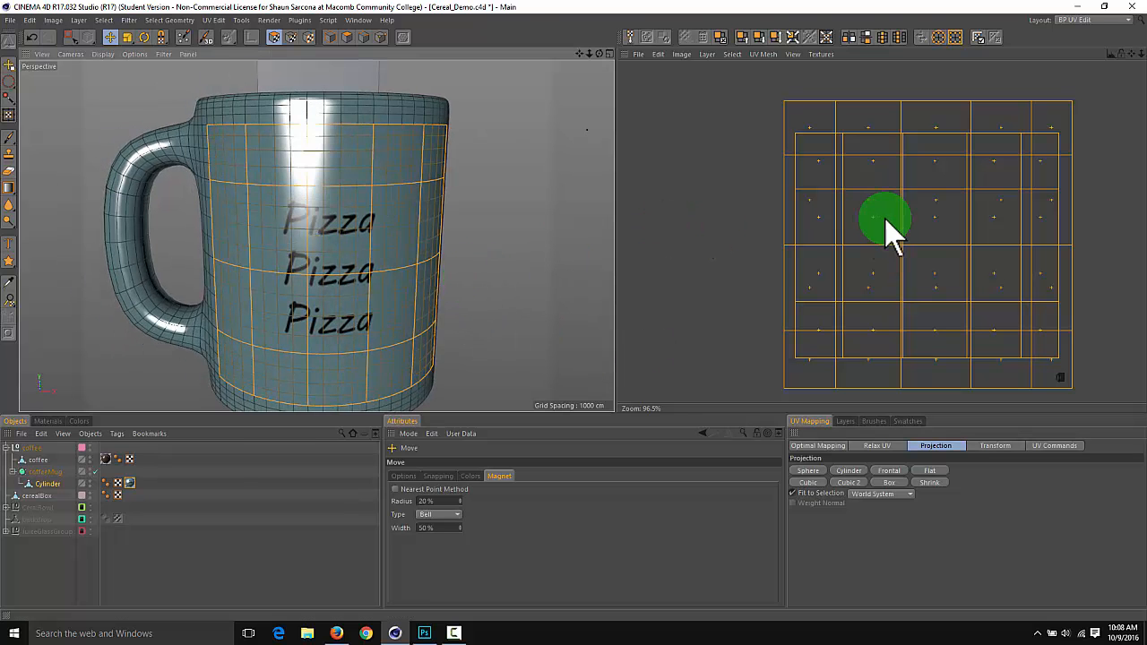
mouse_move(1002, 216)
mouse_down()
mouse_move(938, 212)
mouse_move(979, 182)
mouse_move(982, 230)
mouse_move(991, 215)
mouse_up()
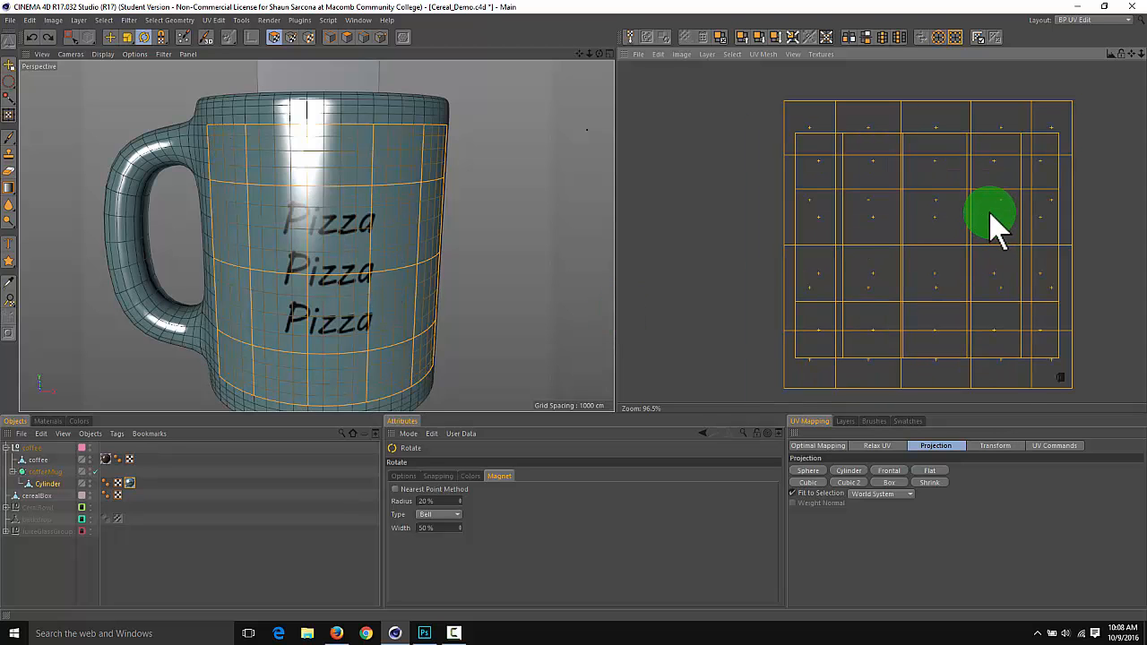
Scale down the front wall's UVs to enlarge the Pizza text and move them to center the three lines on the mug
drag(972, 265, 697, 235)
alt+drag(557, 243, 702, 208)
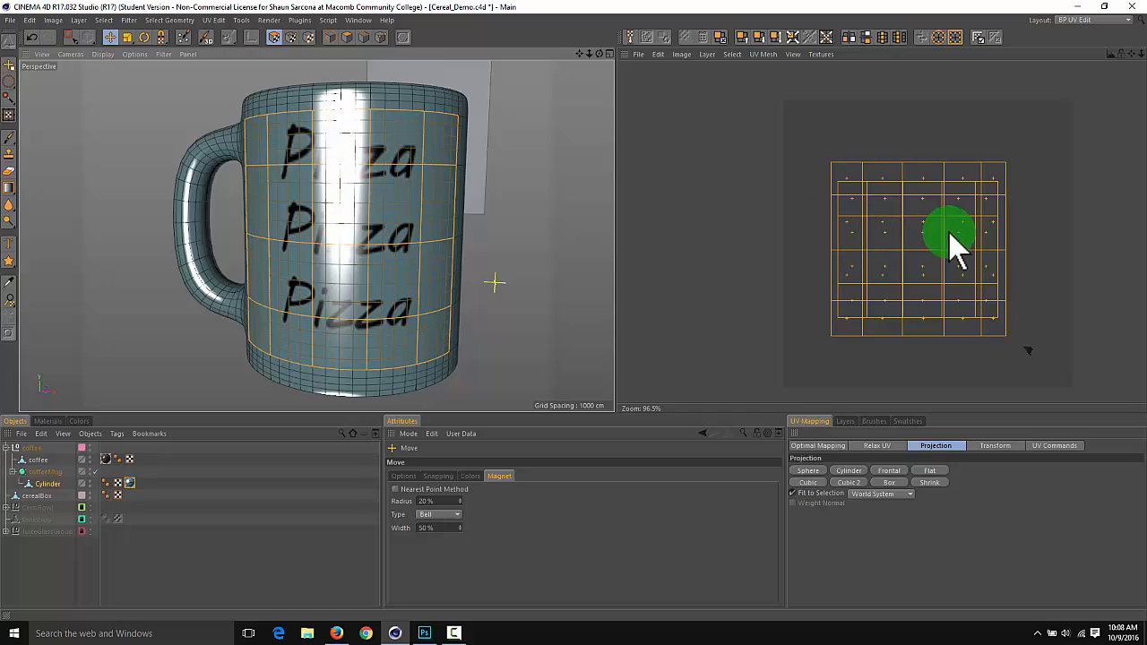
drag(929, 241, 930, 230)
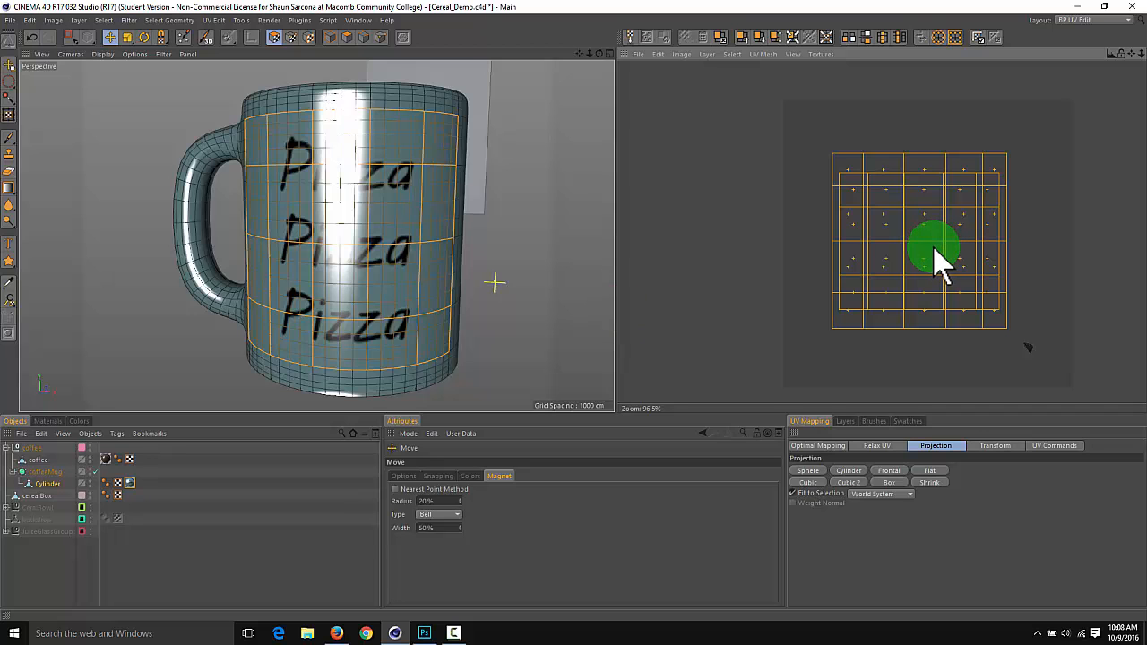
Deselect the front wall's UV polygons and inspect the Pizza text on the mug from a slightly higher angle
click(945, 345)
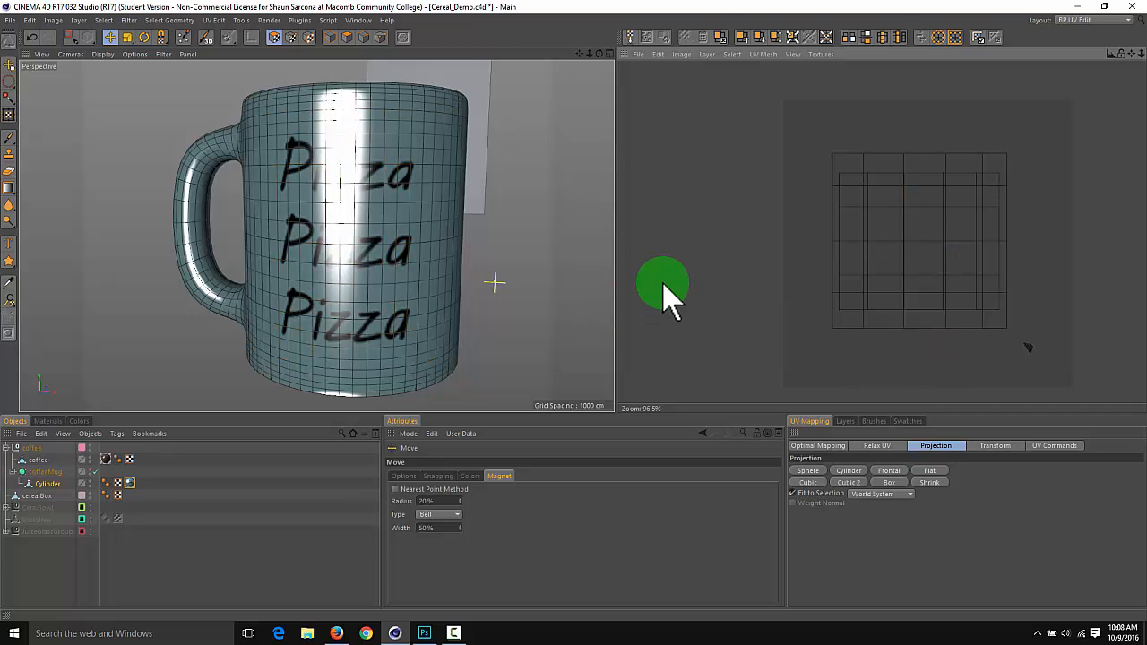
alt+drag(520, 248, 333, 190)
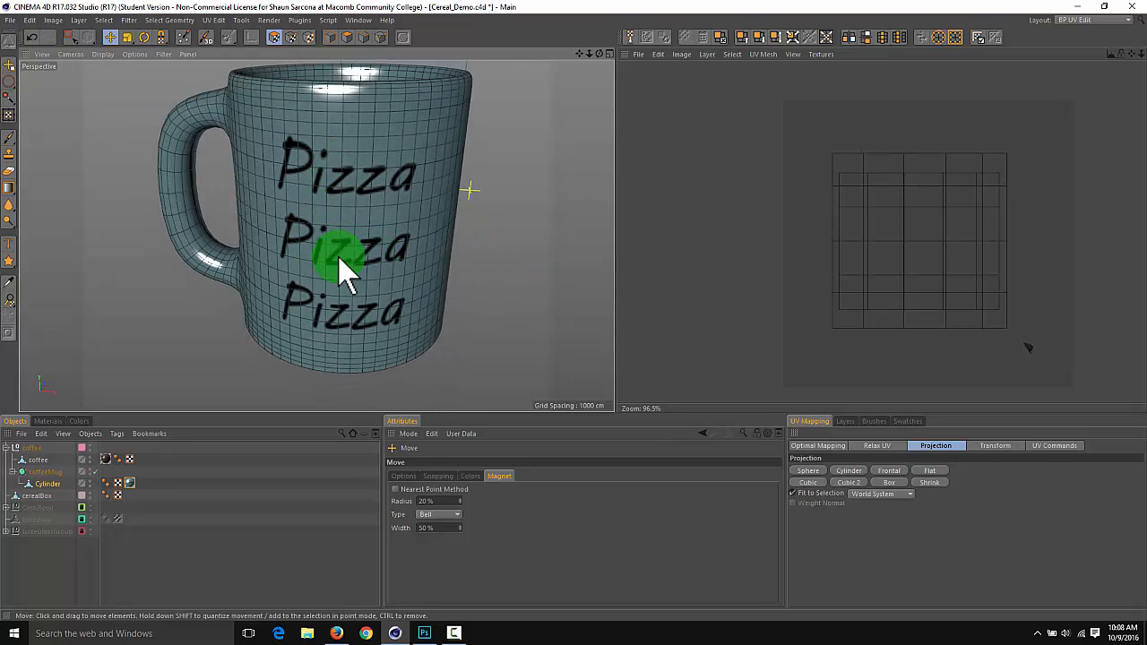
Switch to Photoshop, view the face-and-star artwork in Me.jpg, and return to Cinema 4D
key(alt+Tab)
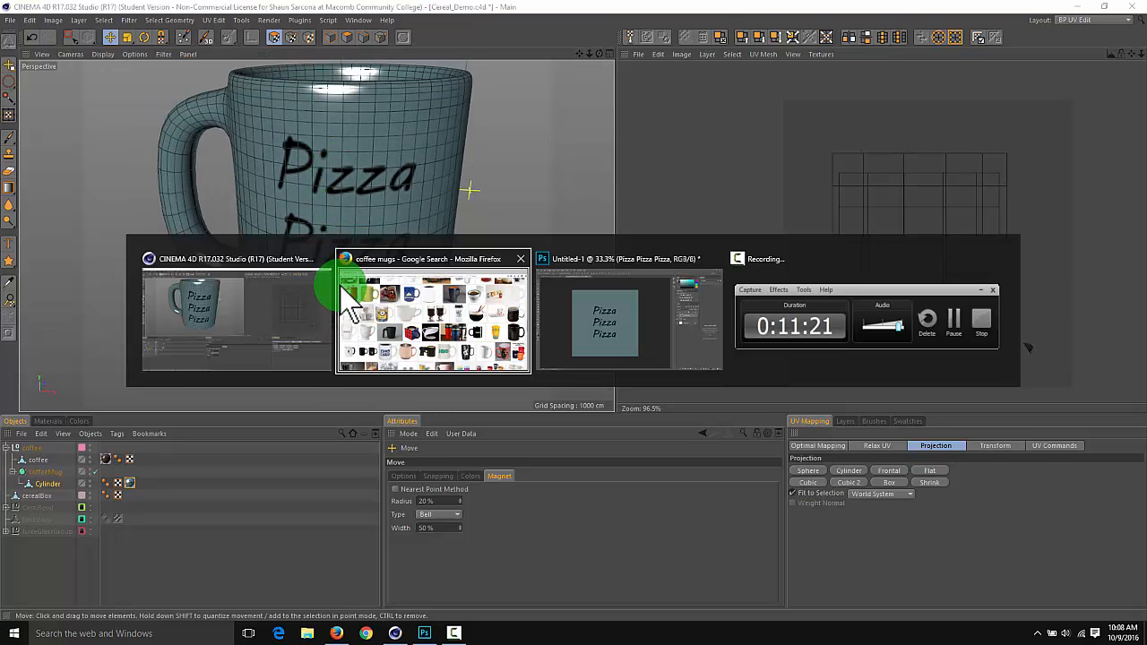
key(alt+Tab)
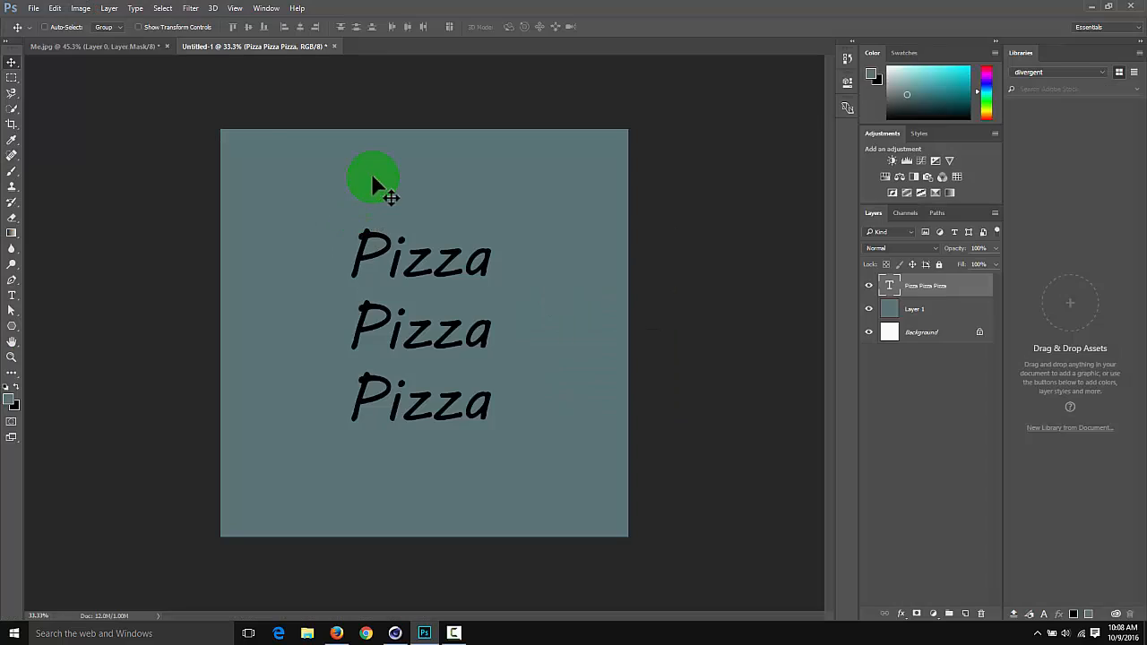
click(130, 45)
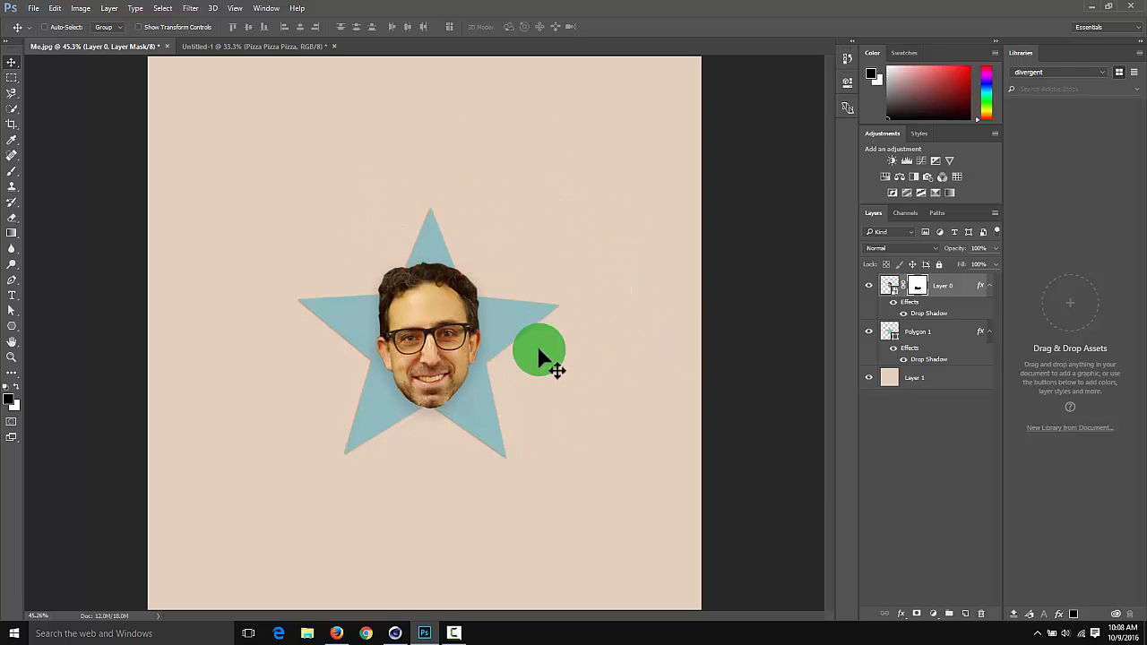
key(alt+Tab)
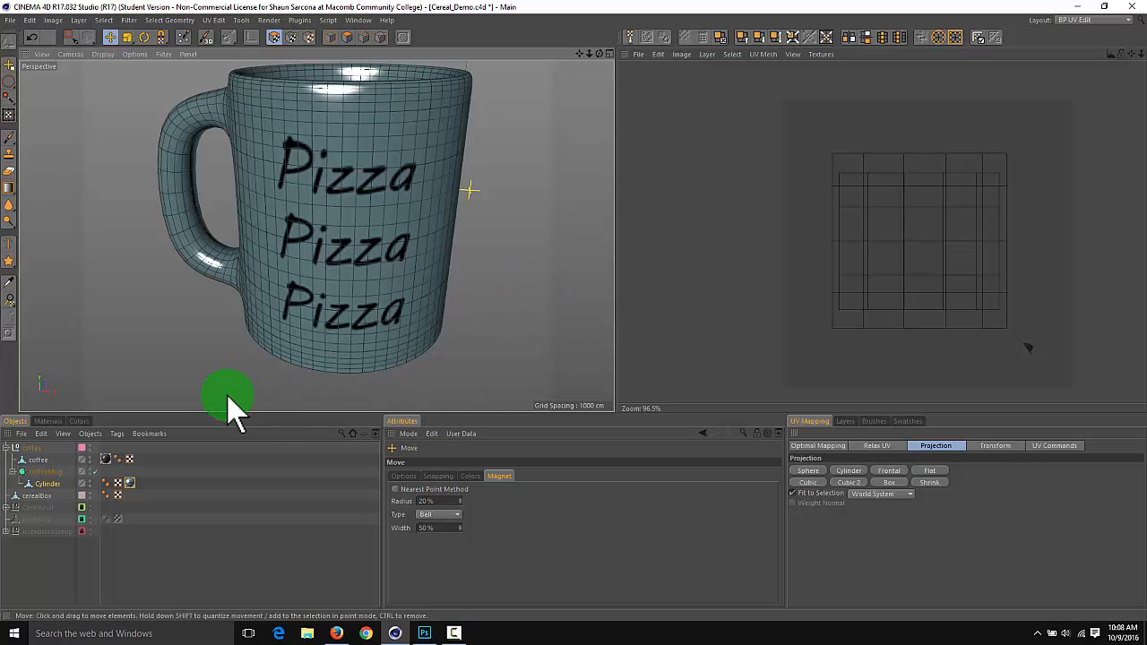
Replace the coffeeMug material's color texture with CoffeeMugTexture.tga from the project's tex folder
click(48, 422)
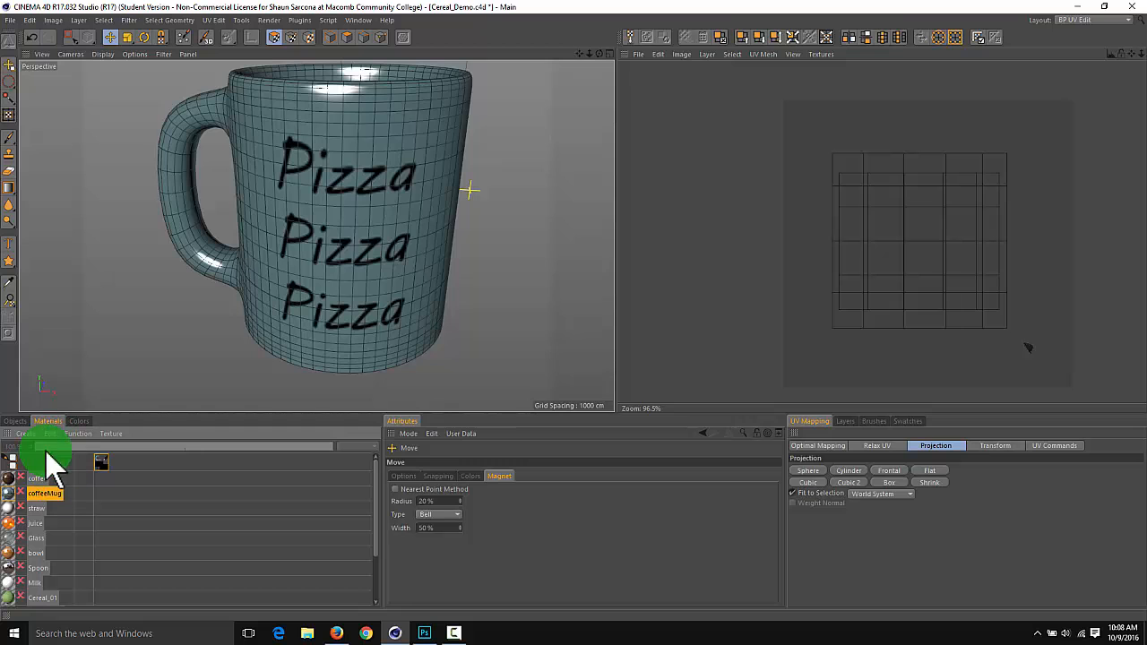
double_click(13, 494)
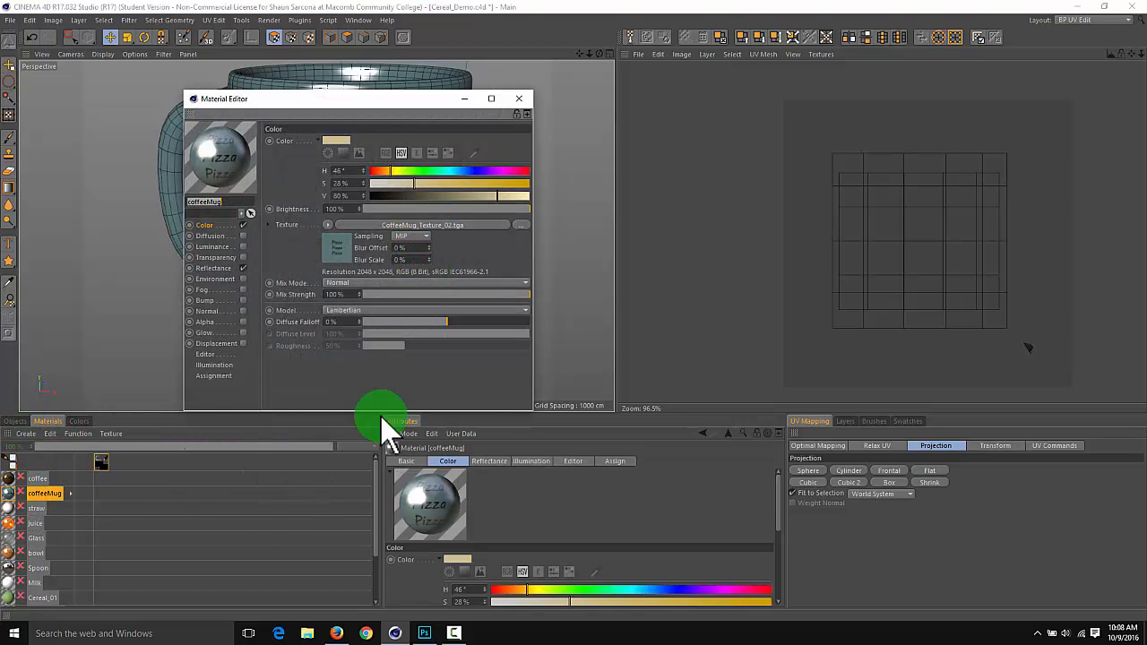
scroll(566, 576, down, 2)
scroll(564, 574, up, 2)
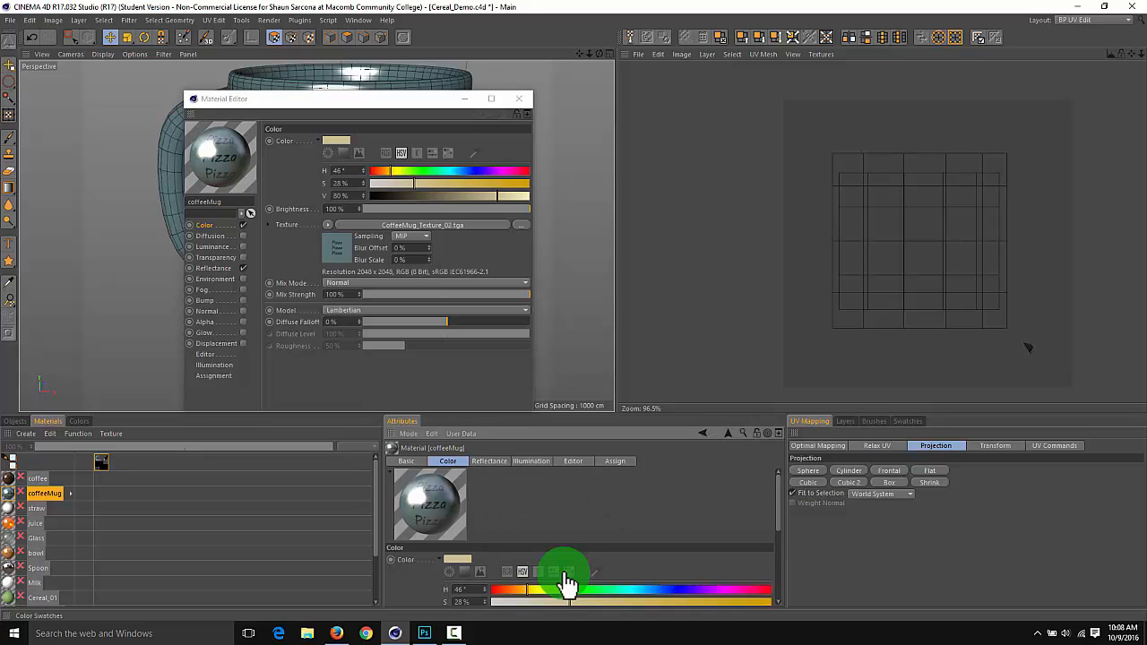
click(448, 231)
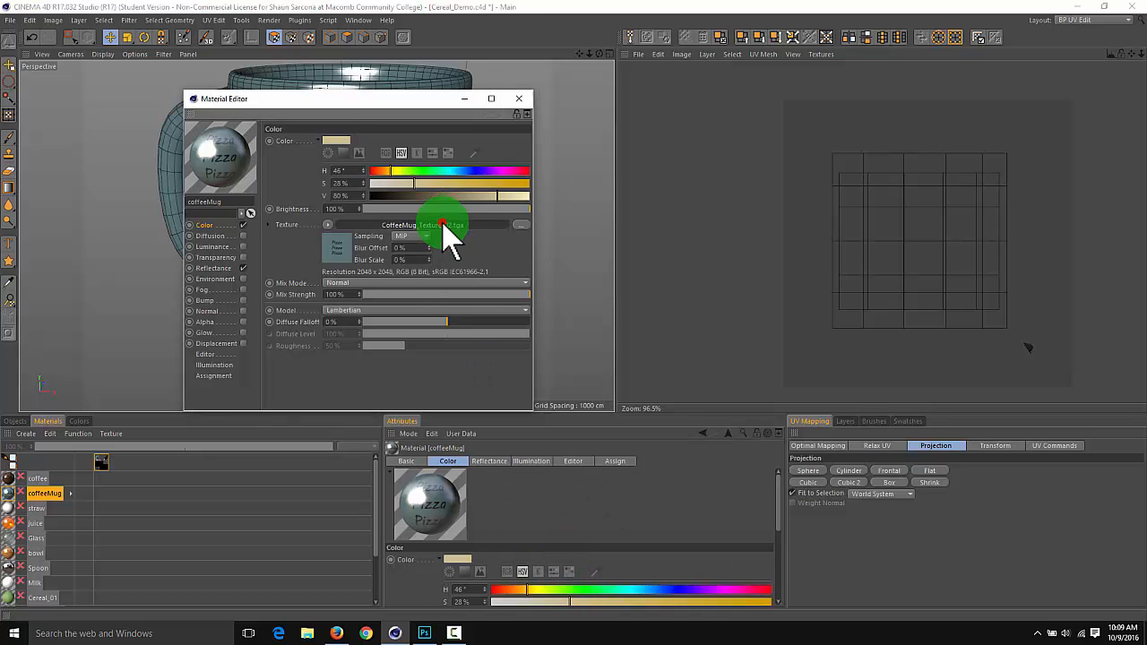
click(519, 236)
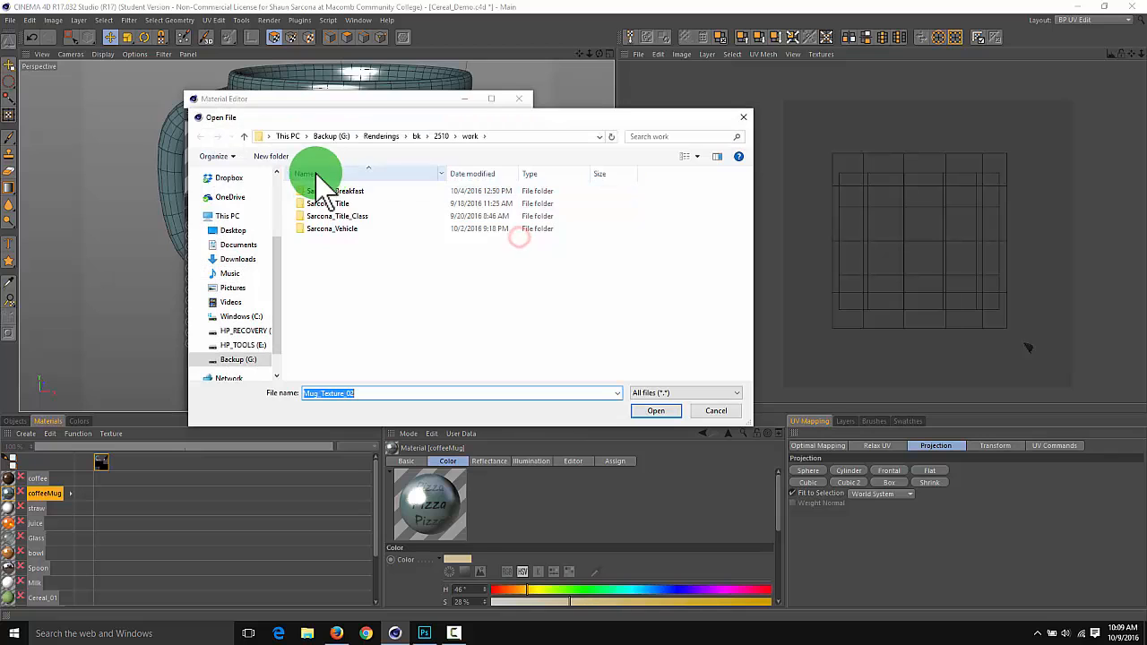
double_click(345, 192)
double_click(333, 216)
click(520, 205)
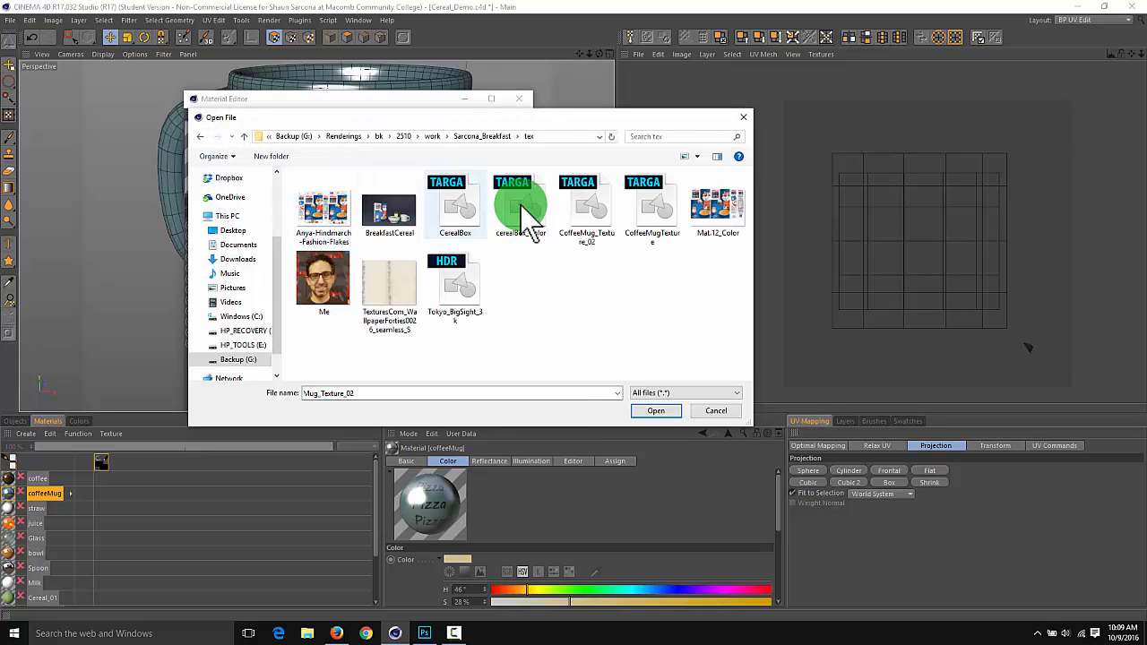
double_click(640, 202)
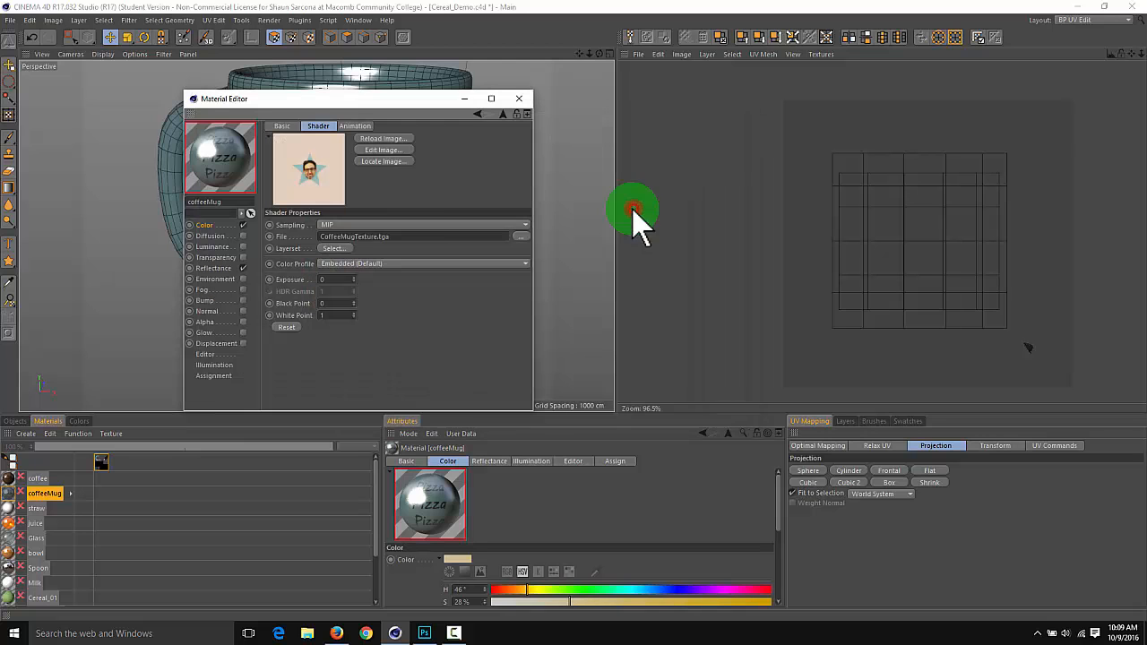
click(520, 99)
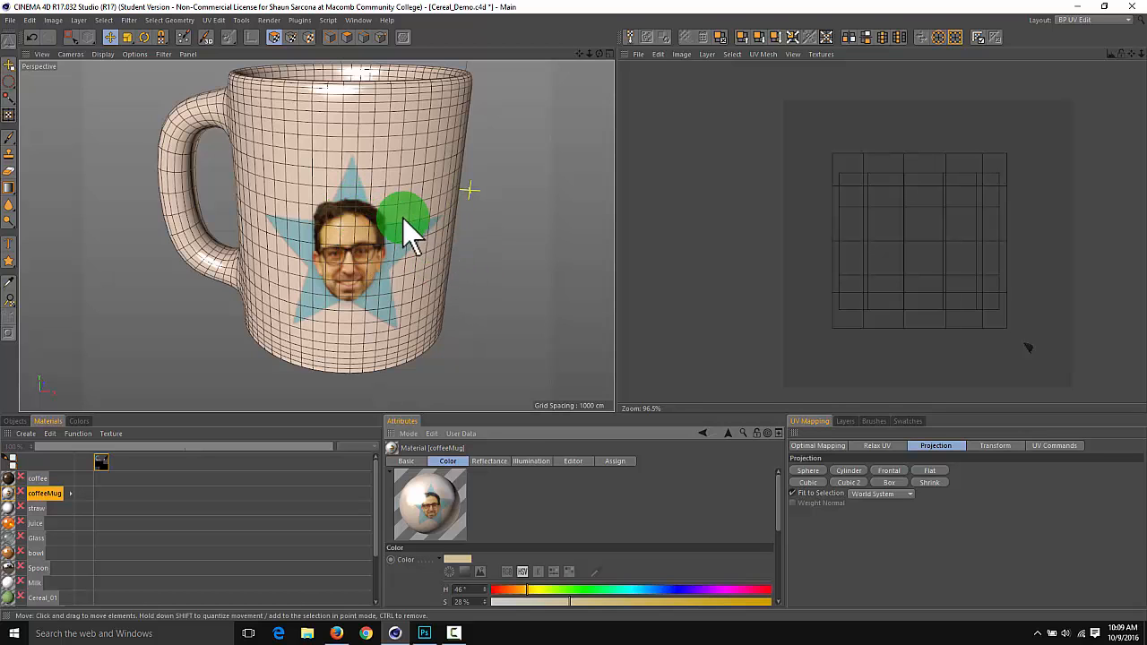
Switch to Photoshop to compare the layouts of the face-and-star and Pizza artworks, then return to Cinema 4D
key(alt+Tab)
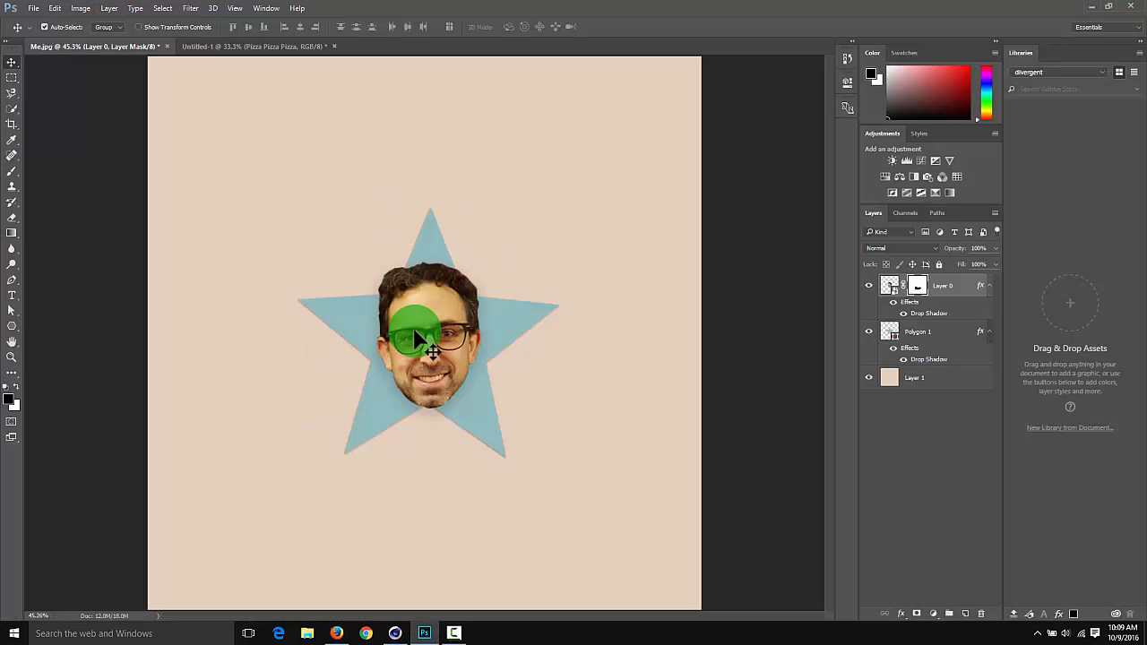
key(ctrl+Tab)
key(ctrl+Tab)
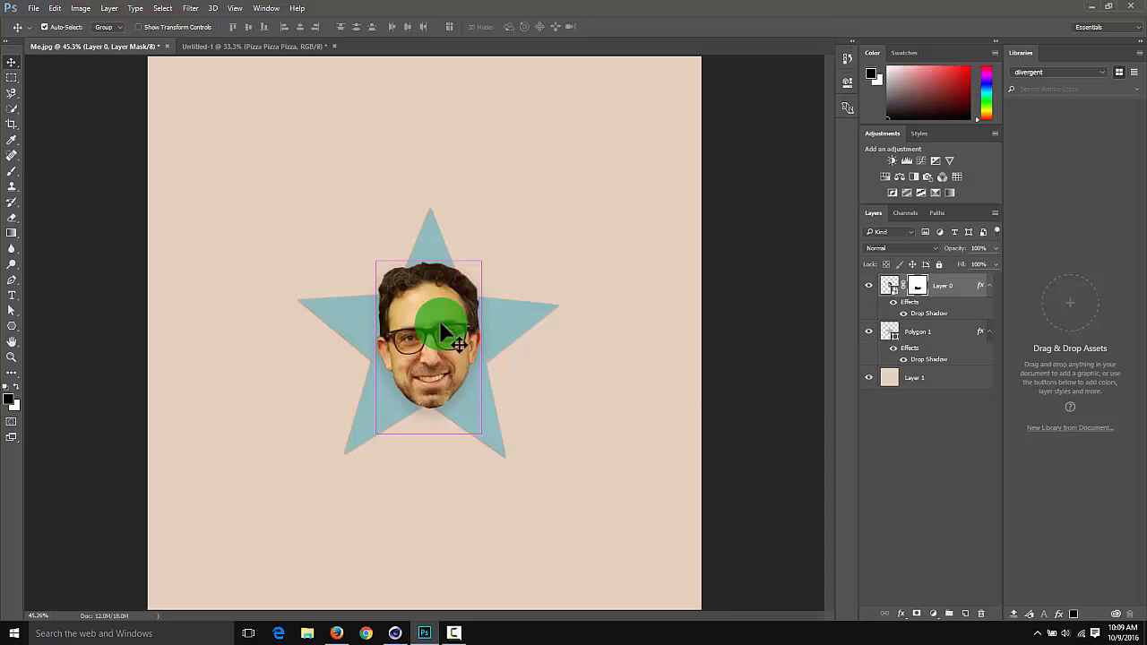
key(ctrl+Tab)
key(ctrl+Tab)
key(ctrl+Tab)
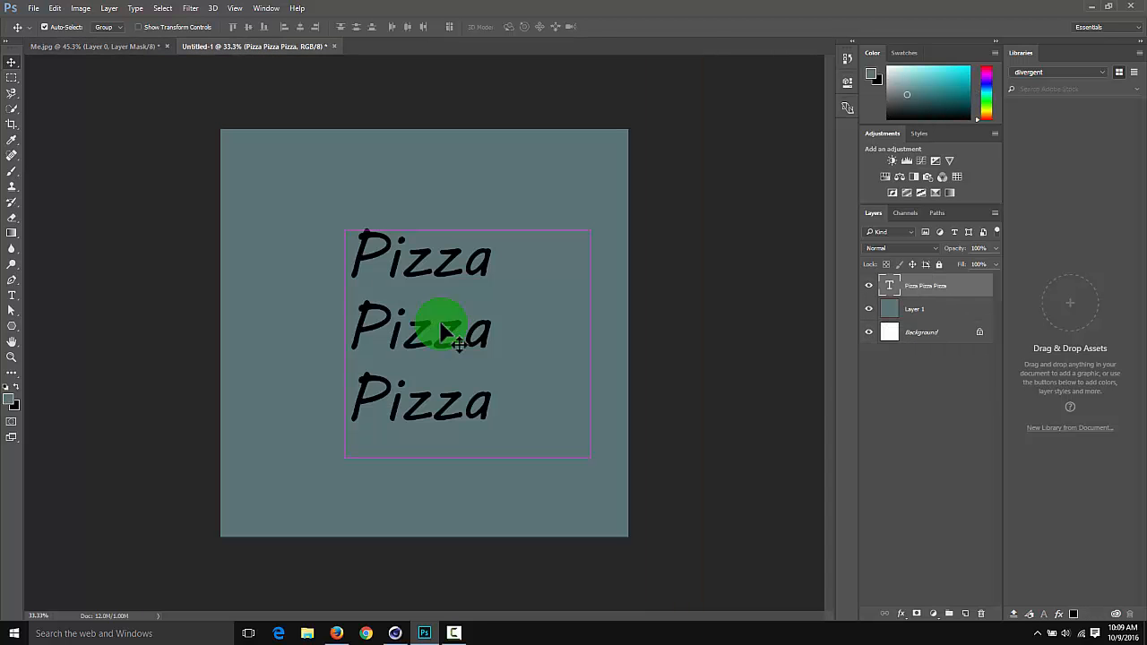
key(ctrl+Tab)
key(alt+Tab)
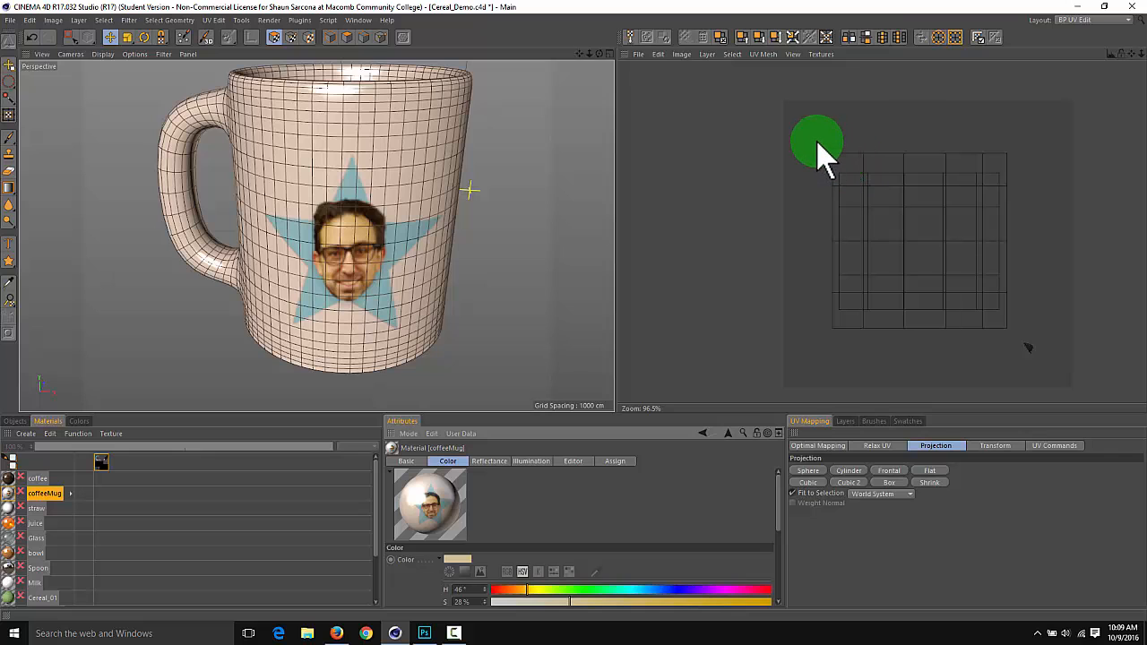
Select the front wall's UV polygons and scale them down slightly to enlarge the face-and-star image on the mug
key(0)
drag(817, 142, 1014, 339)
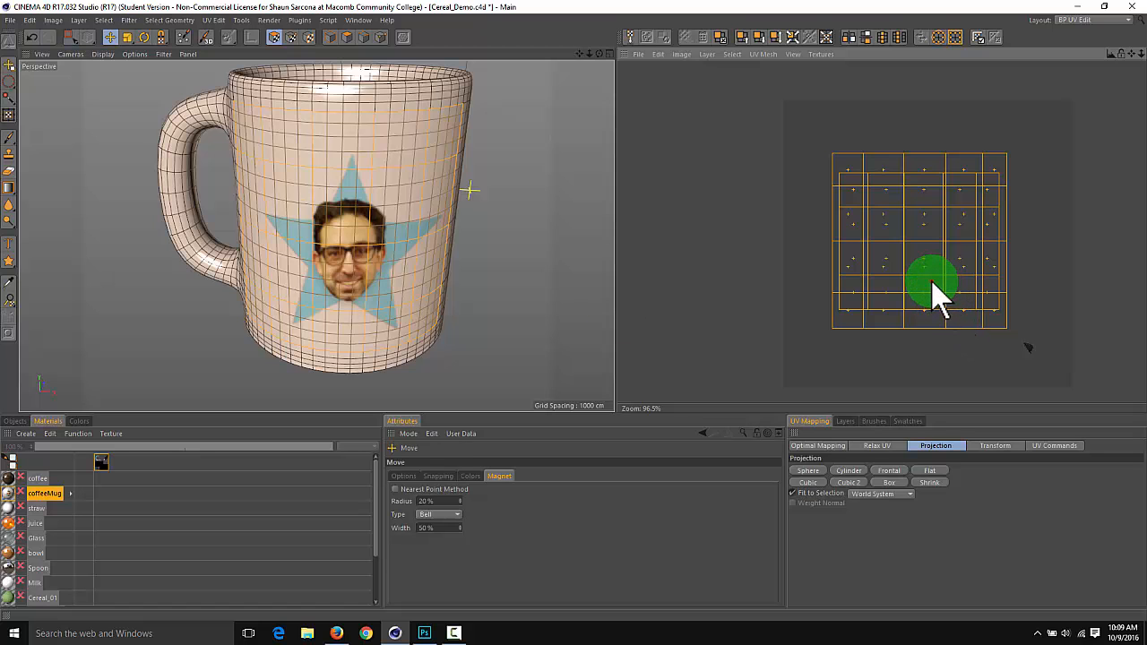
drag(932, 282, 613, 311)
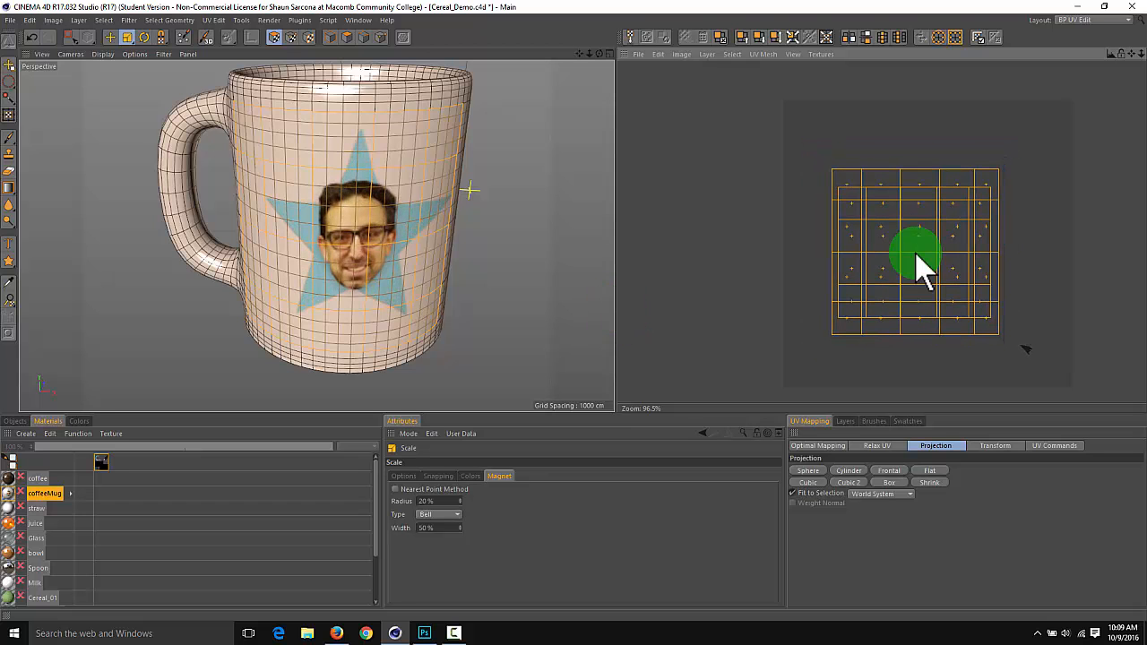
alt+drag(523, 237, 485, 214)
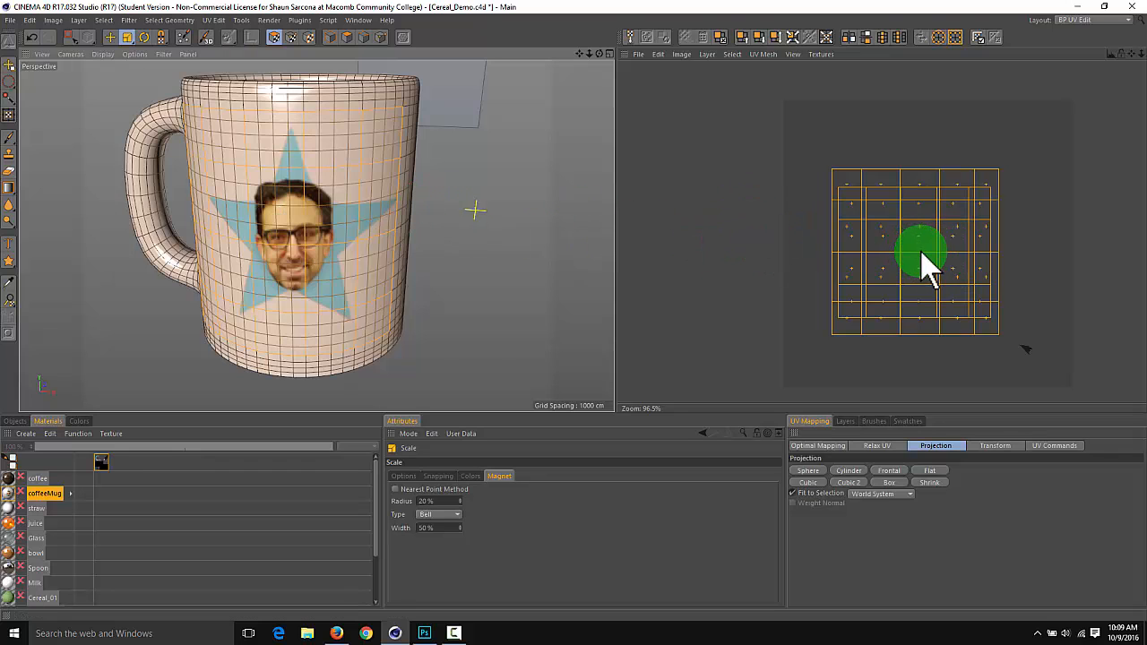
drag(923, 267, 620, 311)
drag(1000, 326, 1026, 349)
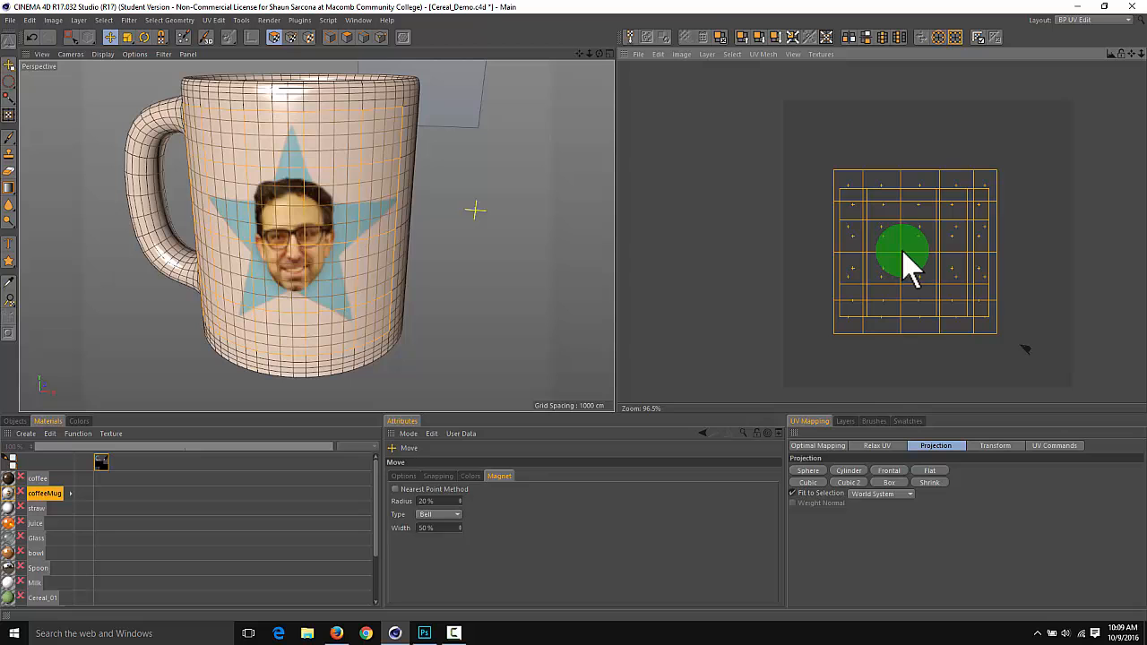
Move the front wall's UV polygons to center the face-and-star image on the side of the mug
drag(902, 252, 906, 249)
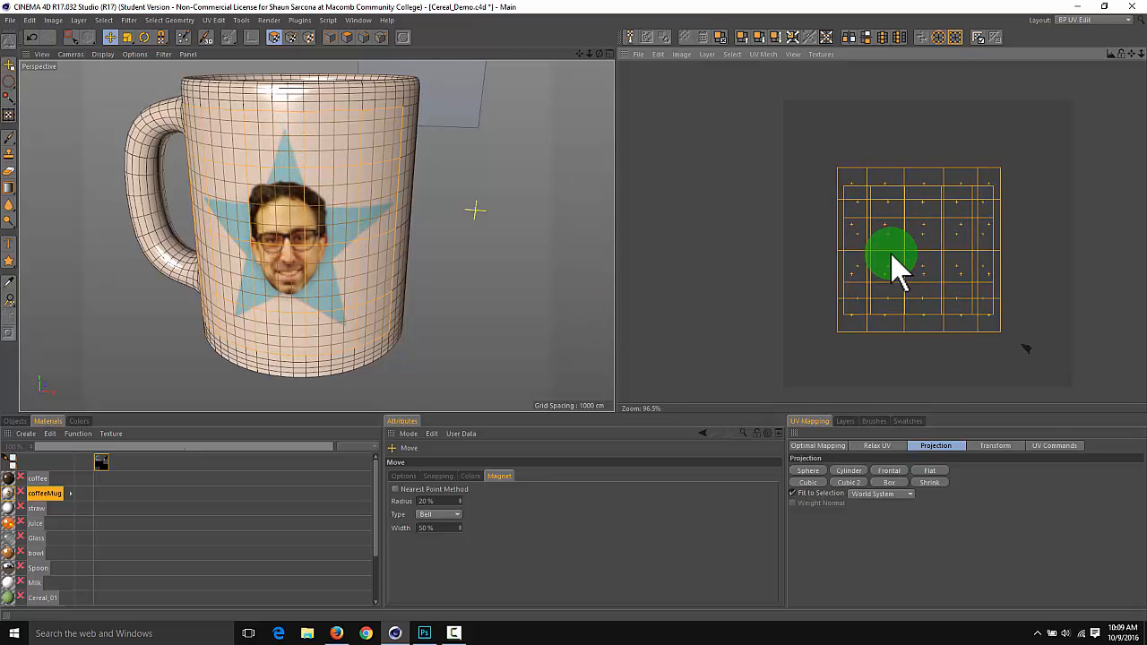
alt+drag(525, 271, 618, 254)
drag(887, 236, 900, 237)
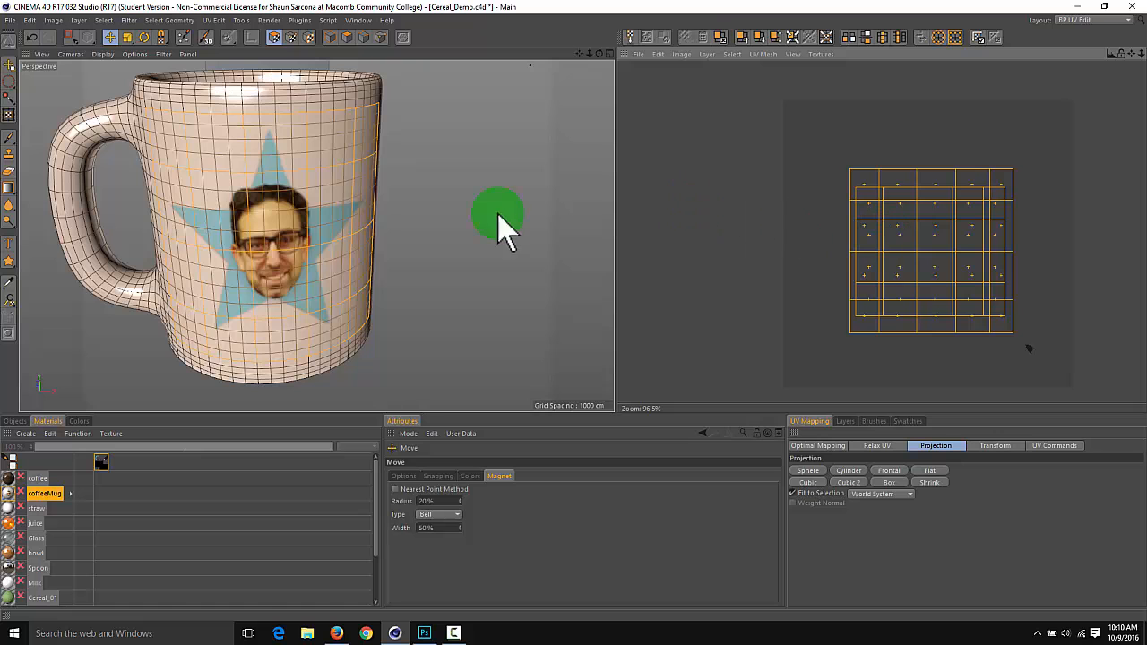
alt+drag(514, 220, 411, 190)
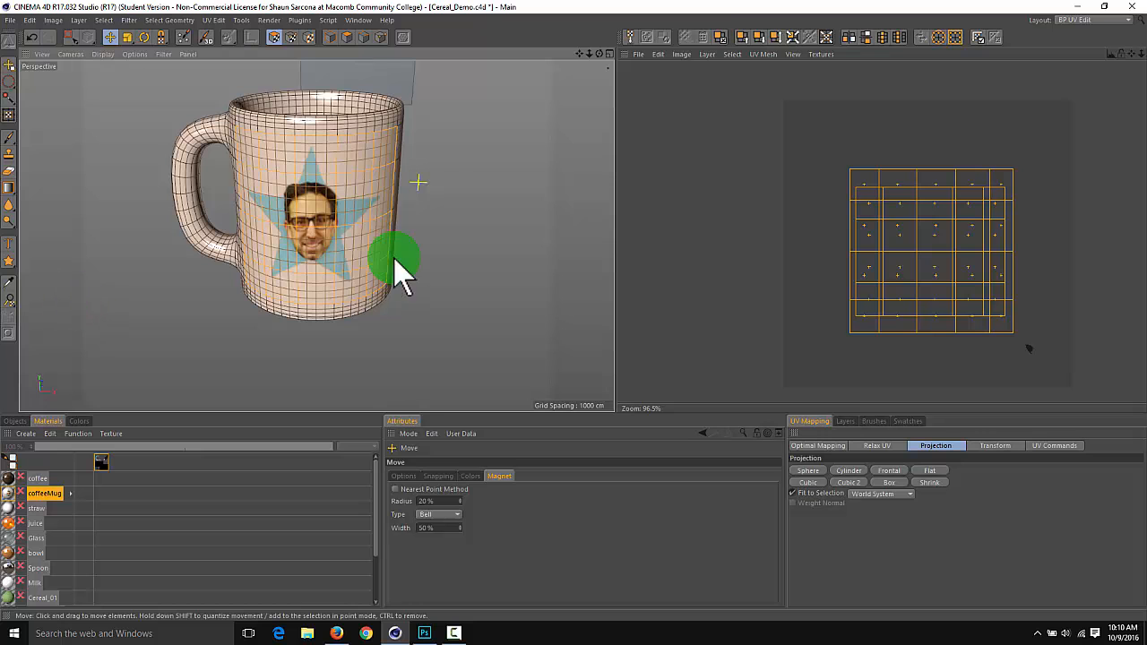
Switch to the Standard layout and Model mode, deselect everything, and inspect the textured mug from several angles
click(1076, 21)
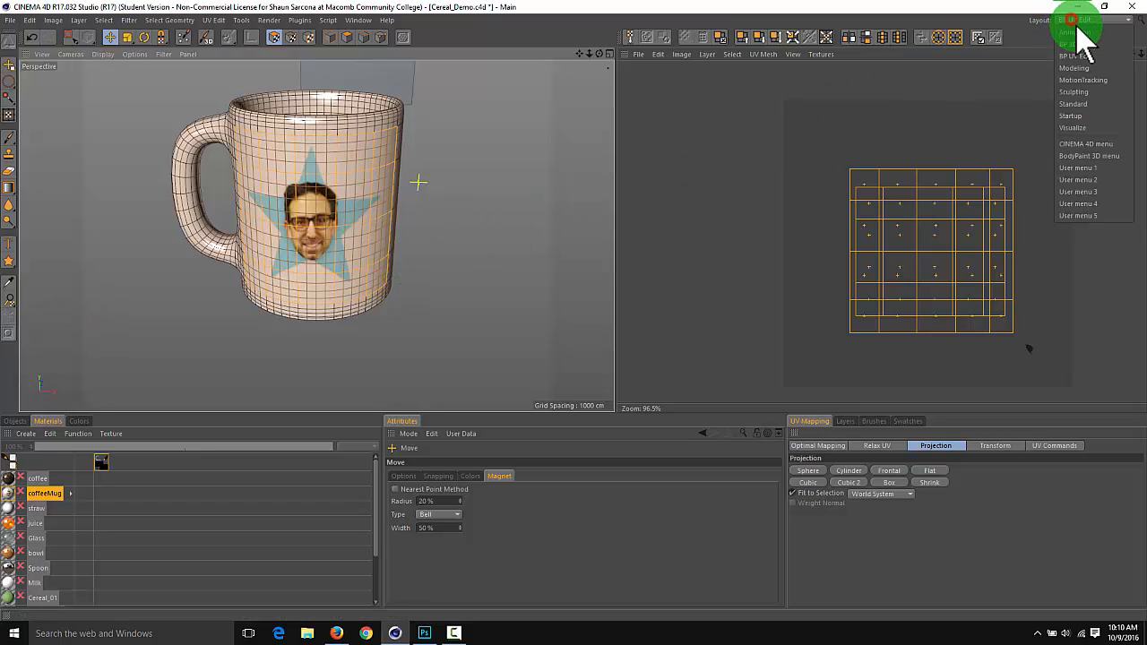
click(1100, 104)
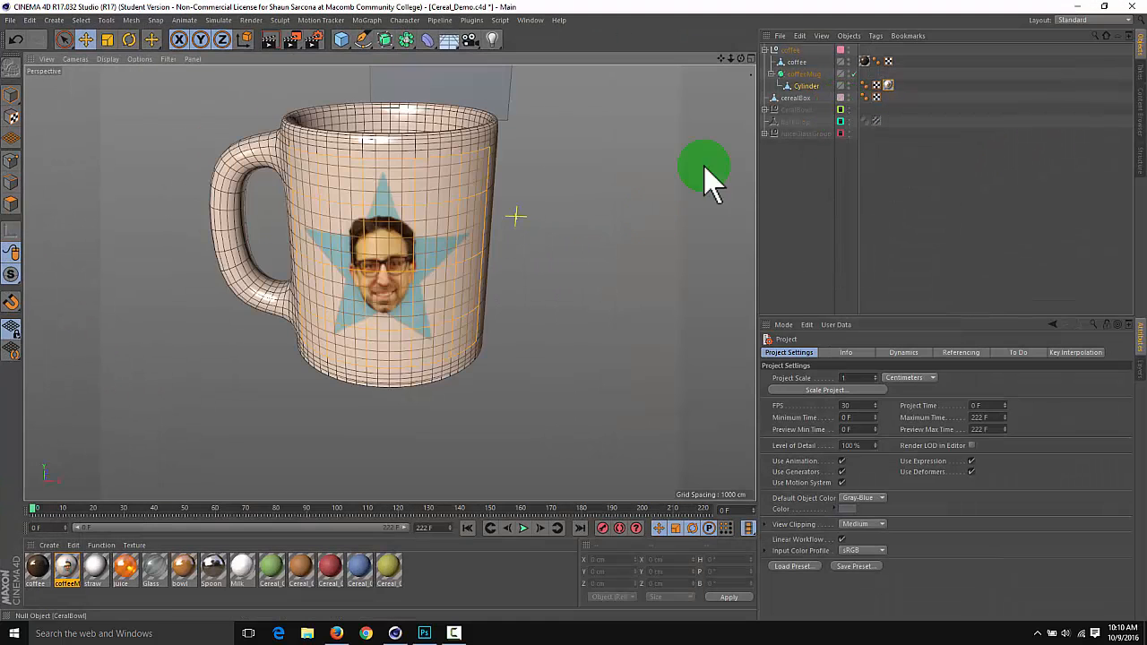
click(588, 243)
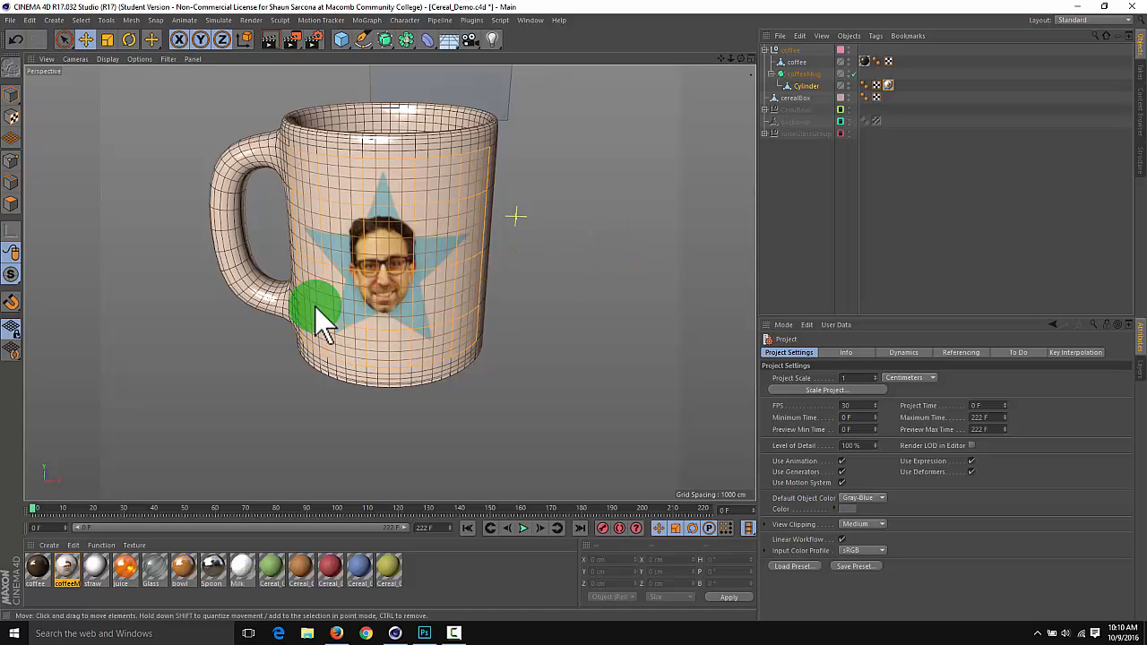
click(10, 93)
click(115, 114)
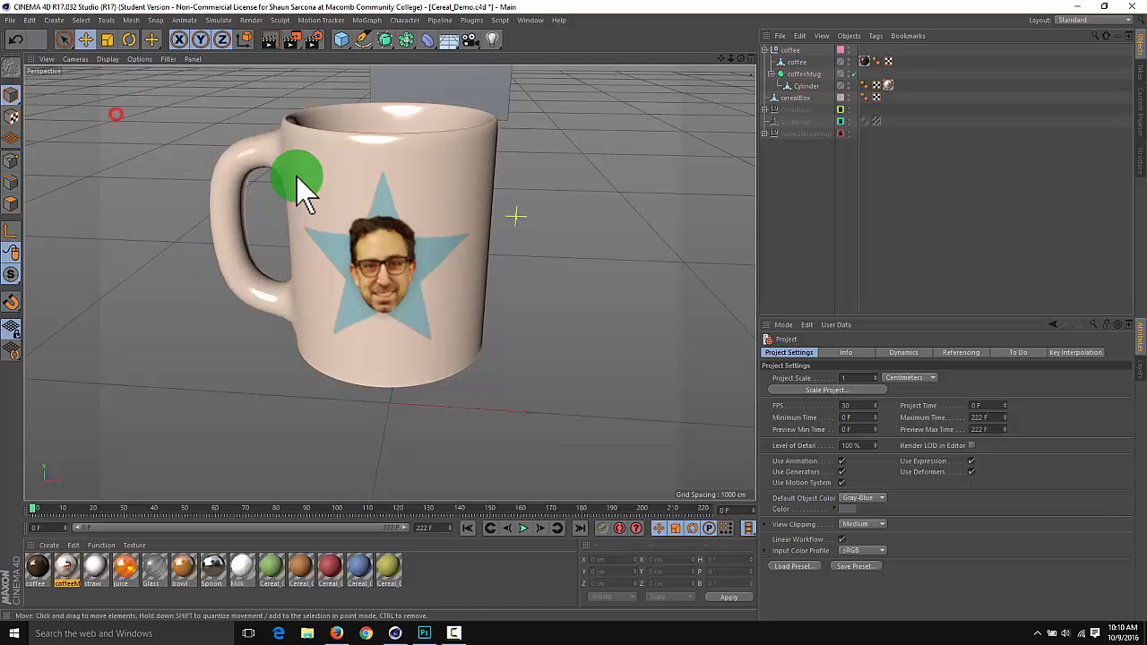
alt+right_drag(463, 225, 345, 244)
alt+drag(347, 244, 627, 277)
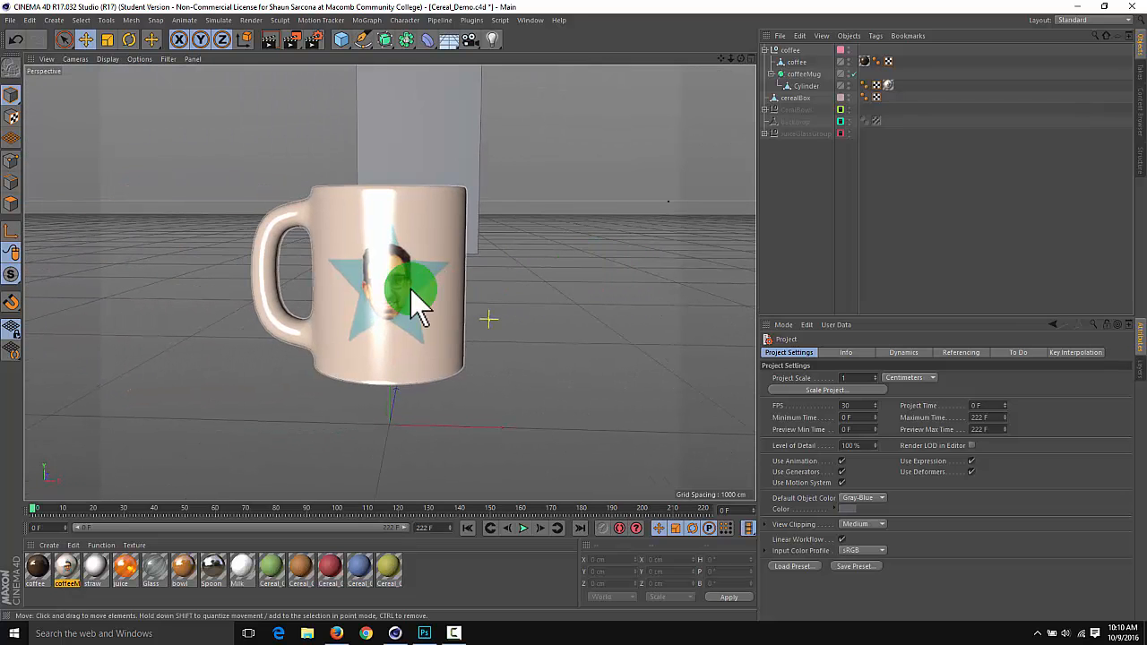
Set the coffeeMug material's base color to a saturated teal with hue 169° and saturation 89%
click(418, 300)
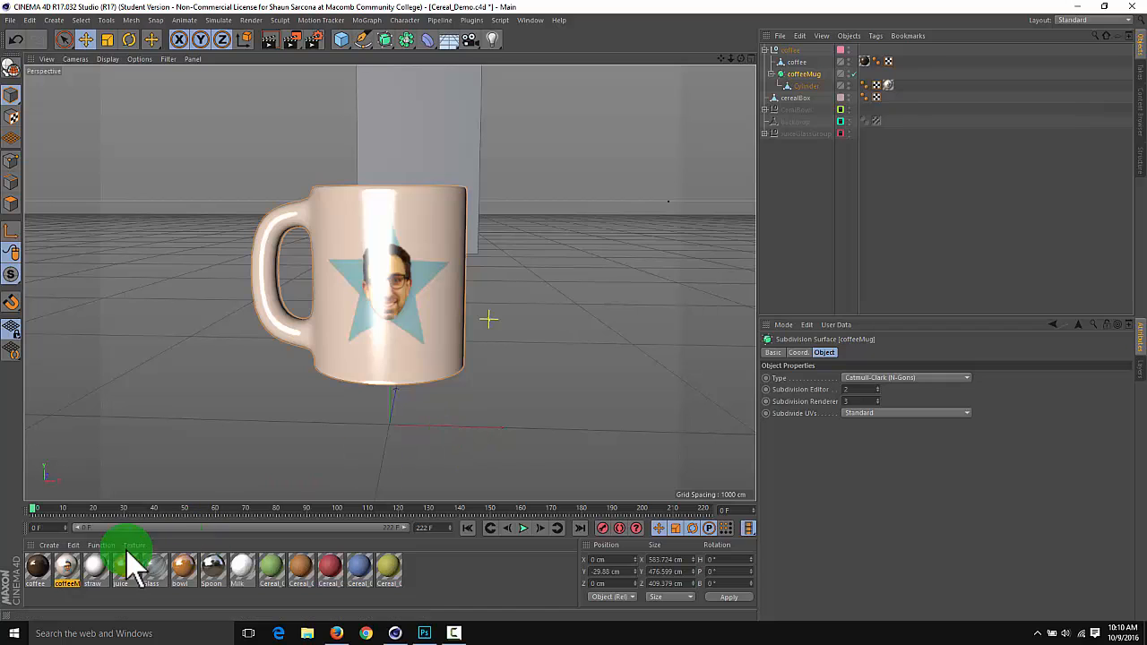
click(68, 570)
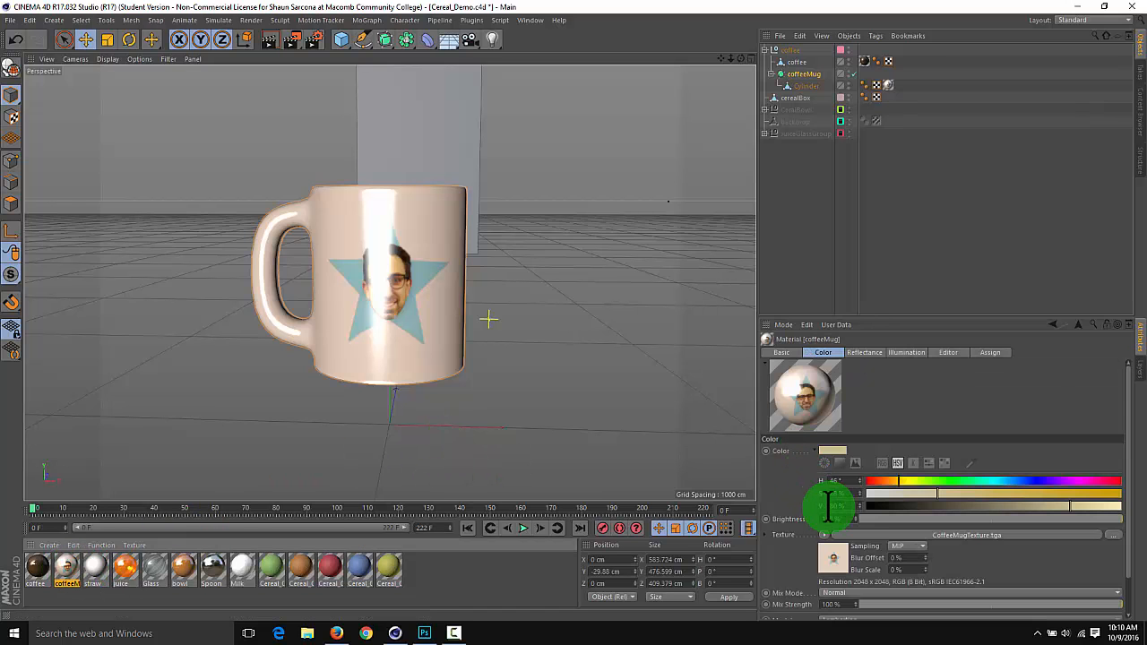
scroll(811, 517, down, 1)
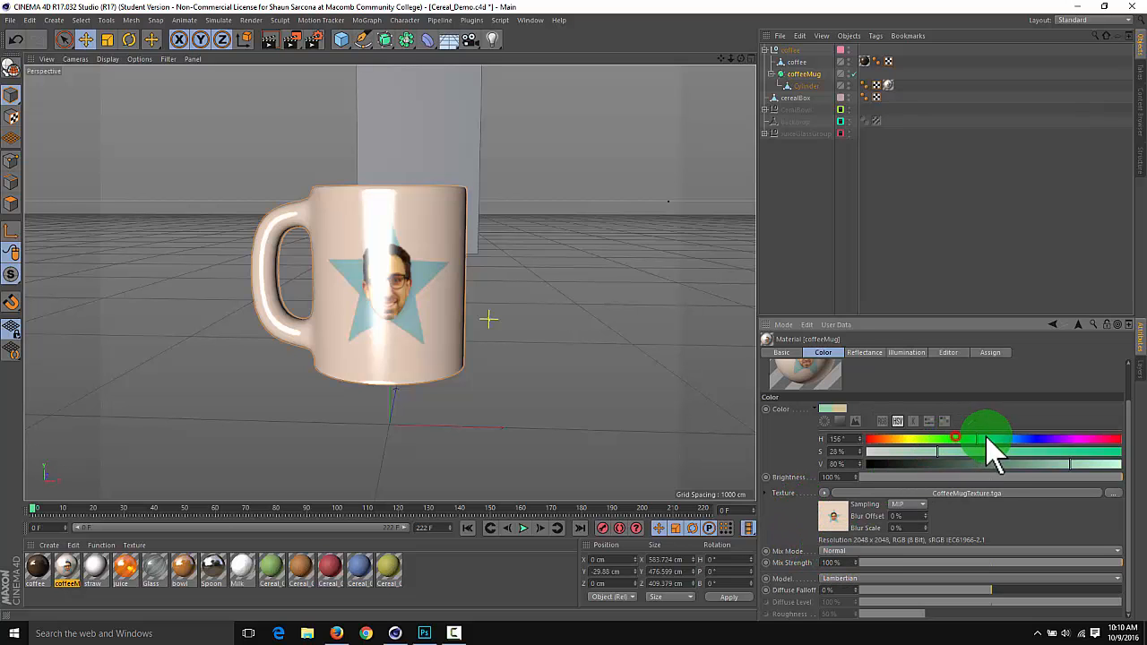
drag(986, 437, 987, 438)
drag(974, 451, 1094, 437)
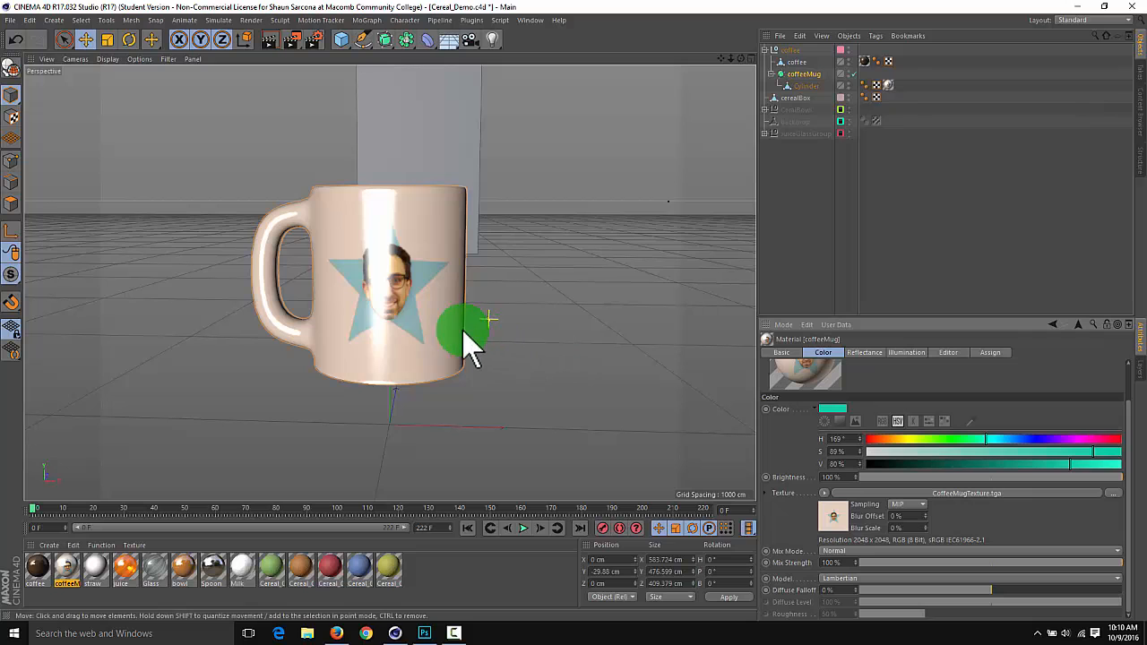
Try the texture's Add mix mode with a green base color of hue 88°, saturation 70%, value 65%, and return the mode to Normal
click(849, 552)
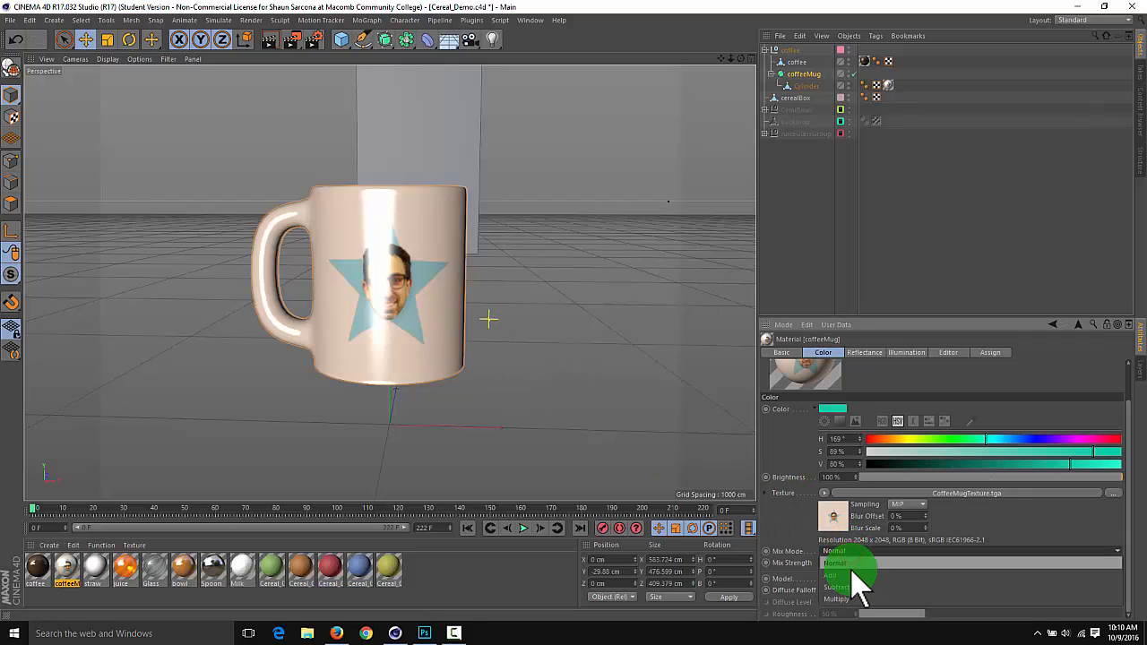
click(851, 574)
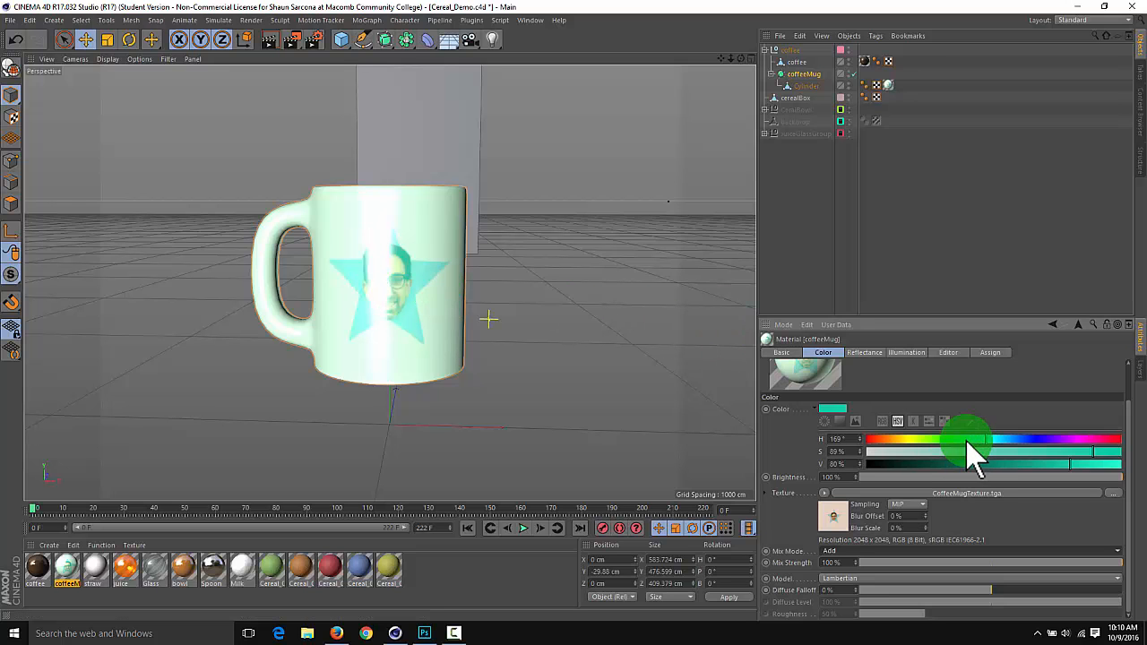
drag(967, 439, 896, 452)
drag(938, 461, 889, 463)
drag(1023, 436, 1037, 481)
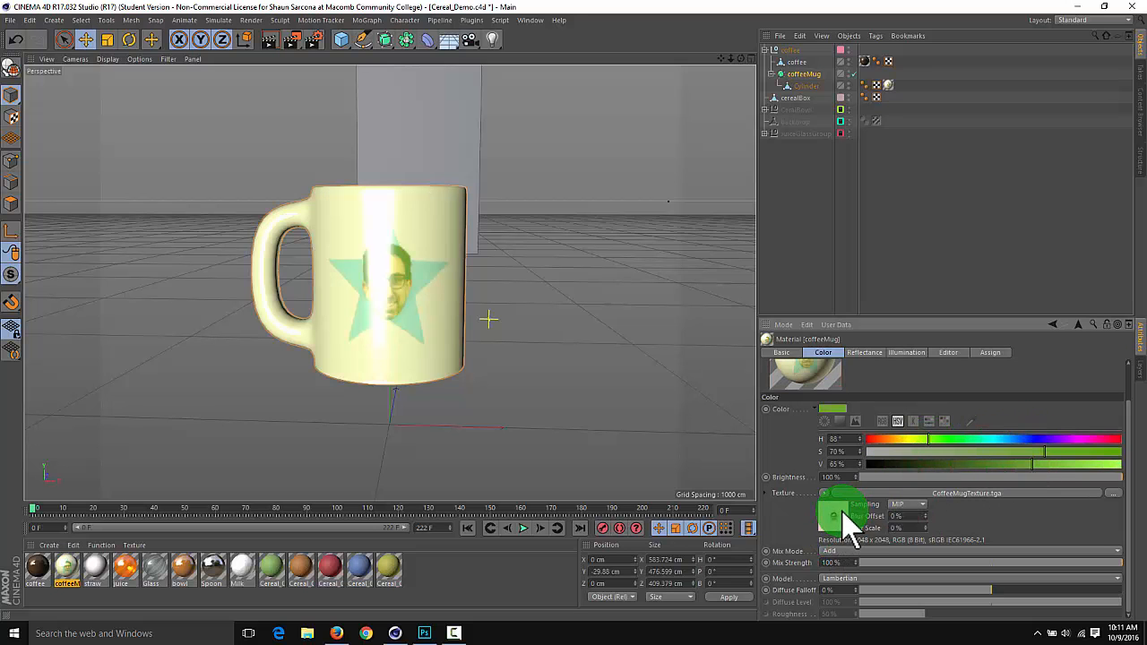
click(850, 550)
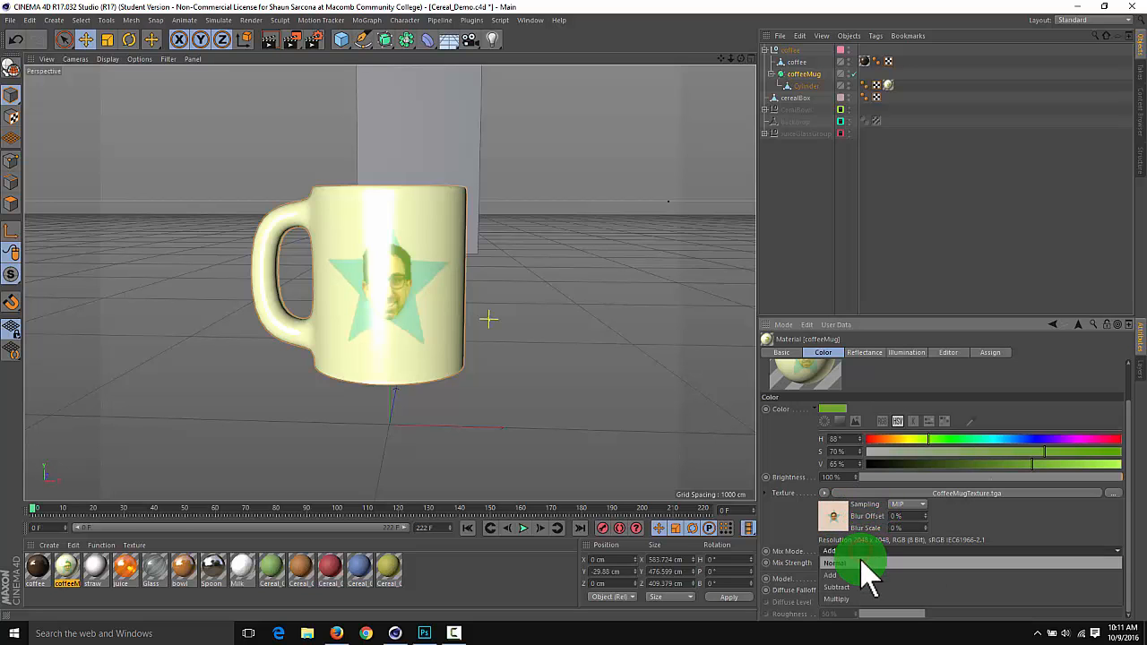
click(860, 562)
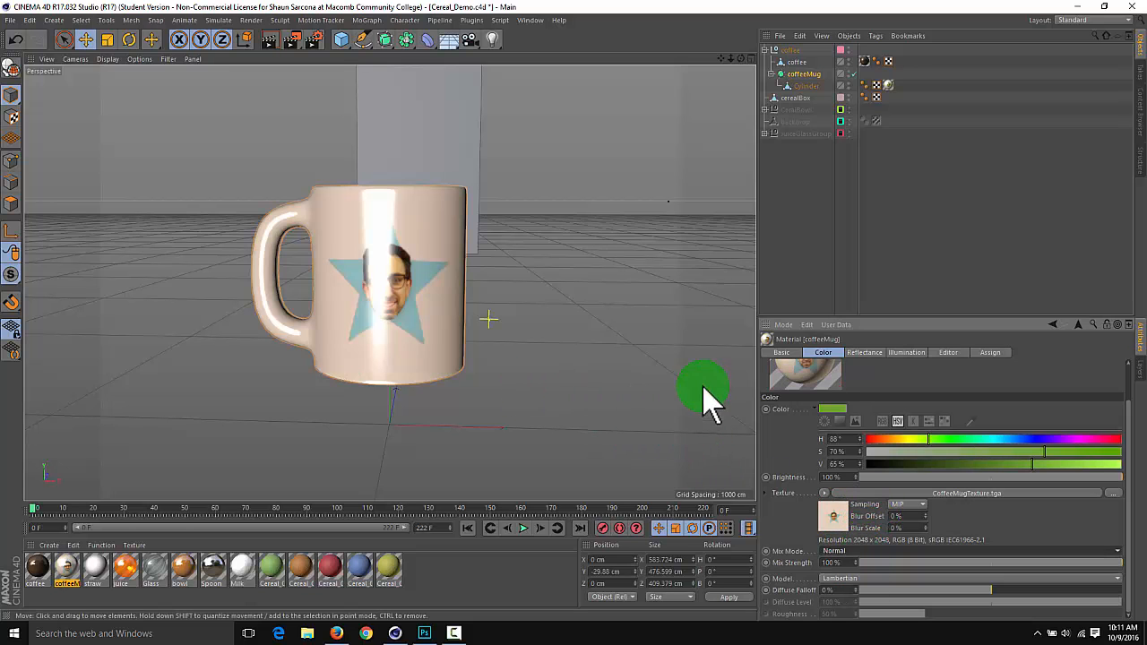
Switch to Photoshop and fill the background Layer 1 of the face-and-star image with a light green
key(alt+Tab)
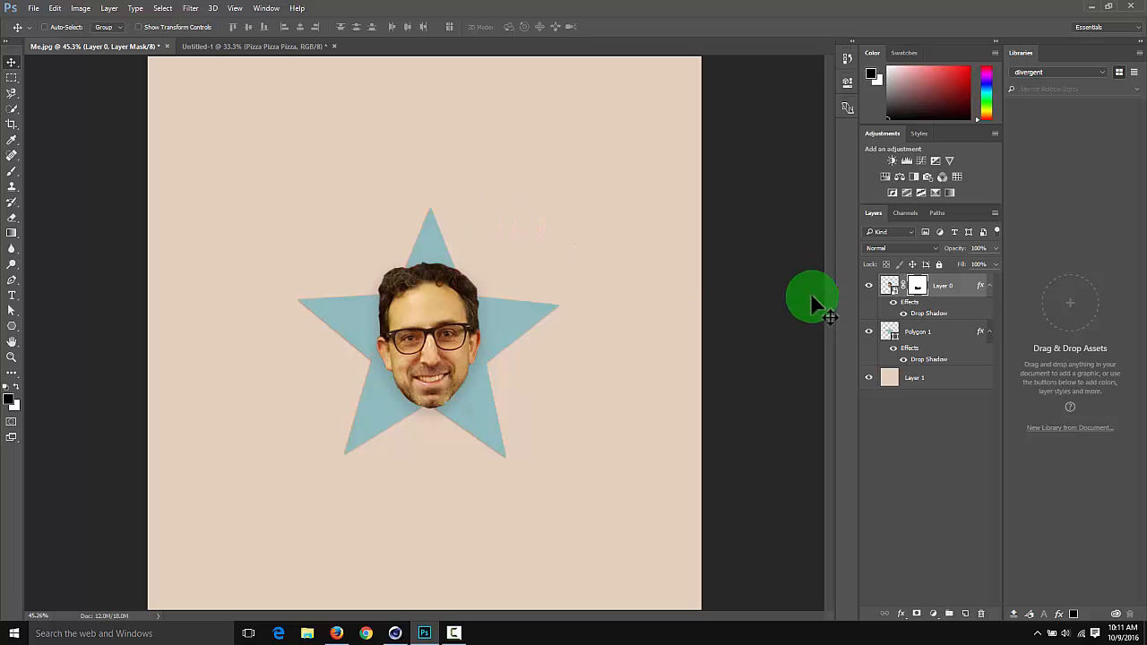
click(897, 373)
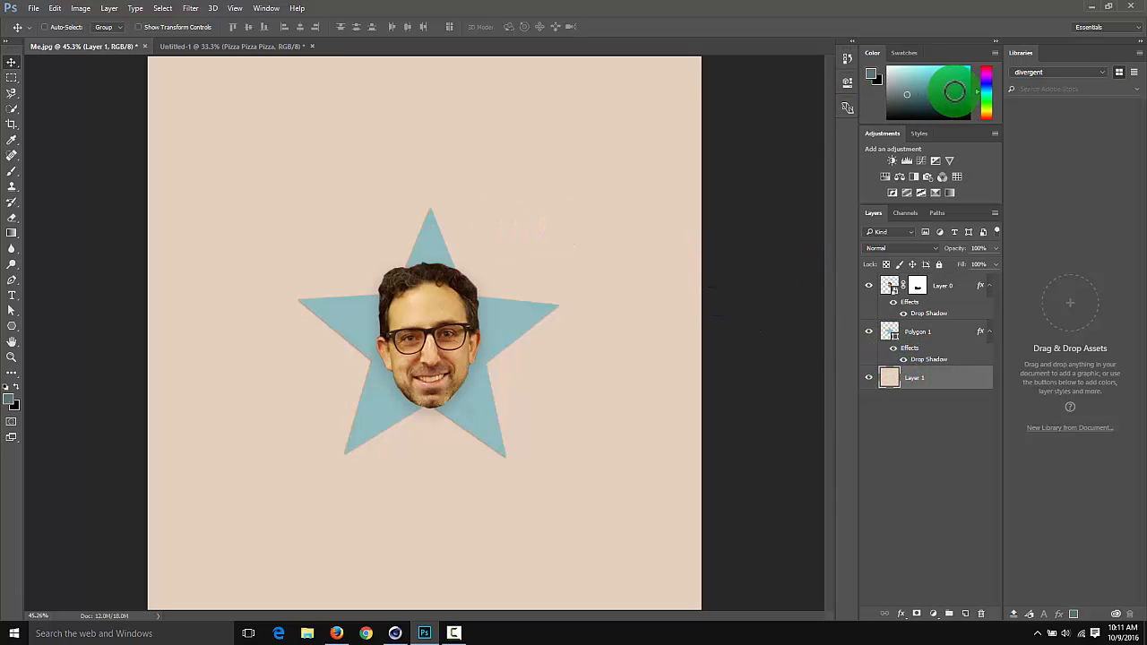
click(989, 104)
drag(944, 93, 968, 68)
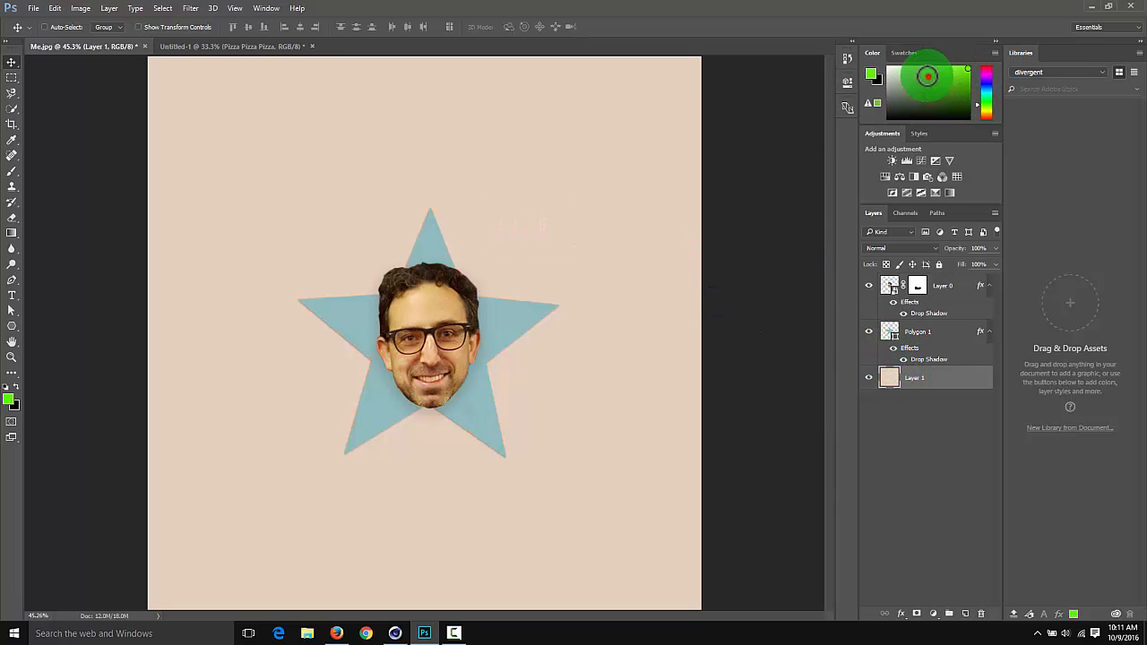
key(alt+BackSpace)
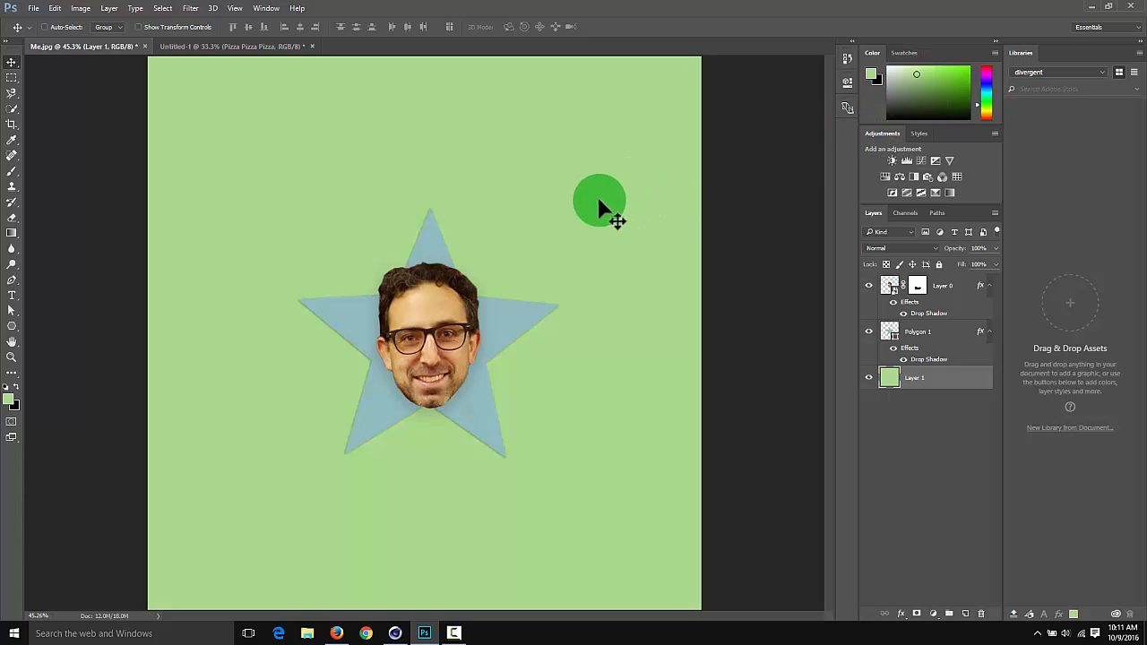
Sample the star's blue, adjust it to a dark slate blue foreground color, and fill Layer 1 with it
key(i)
click(500, 311)
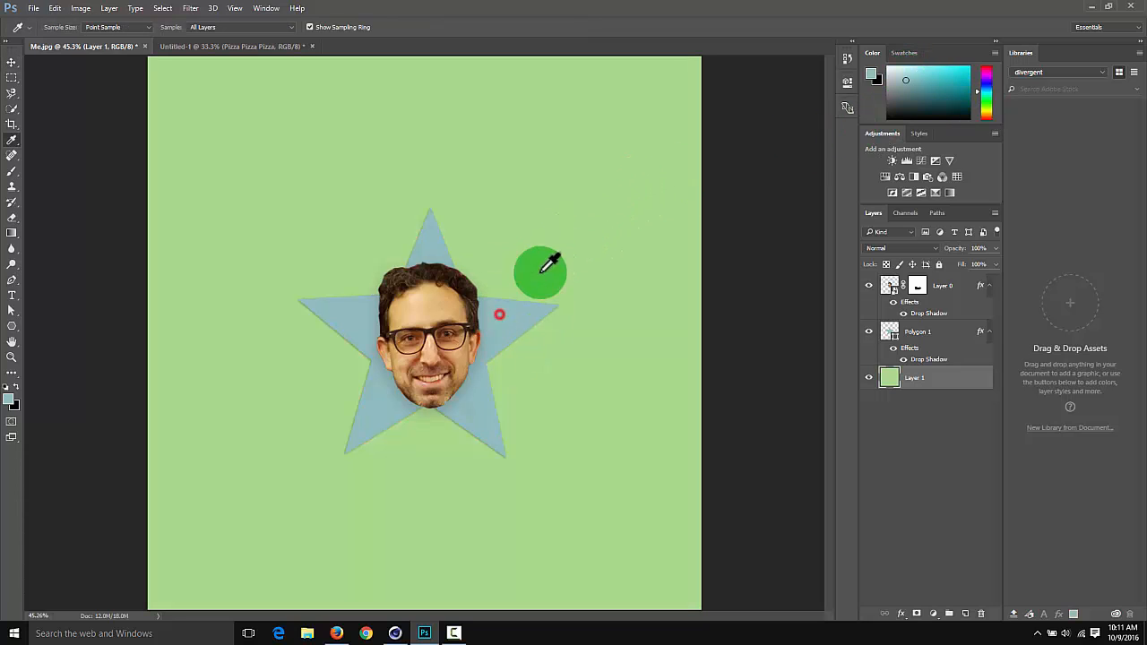
click(871, 74)
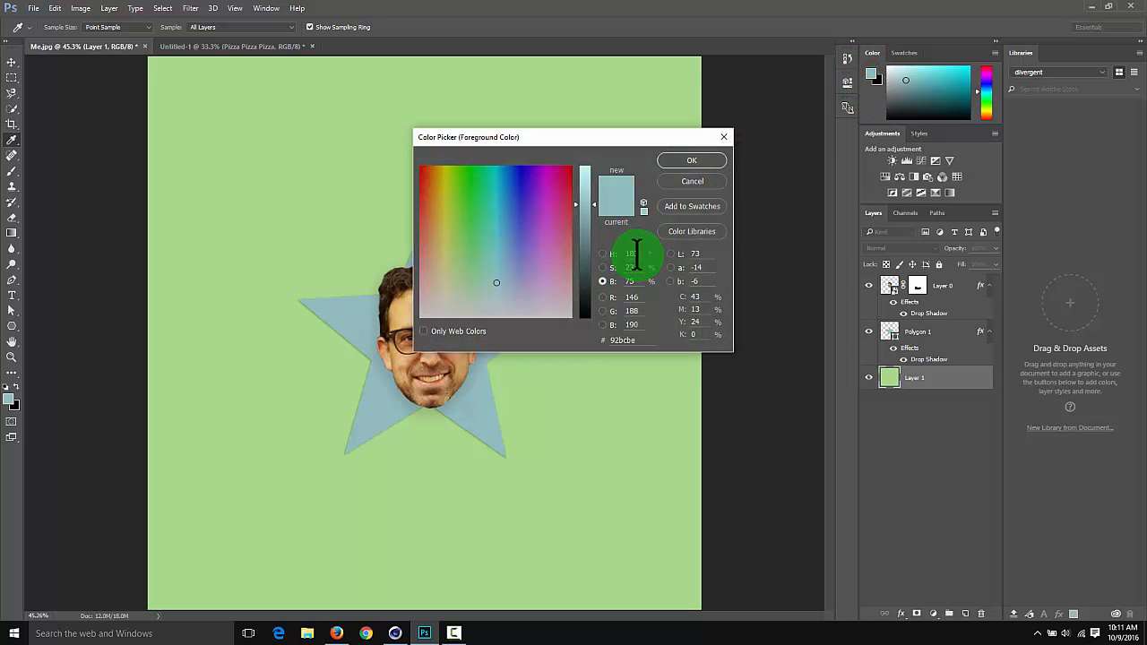
click(639, 255)
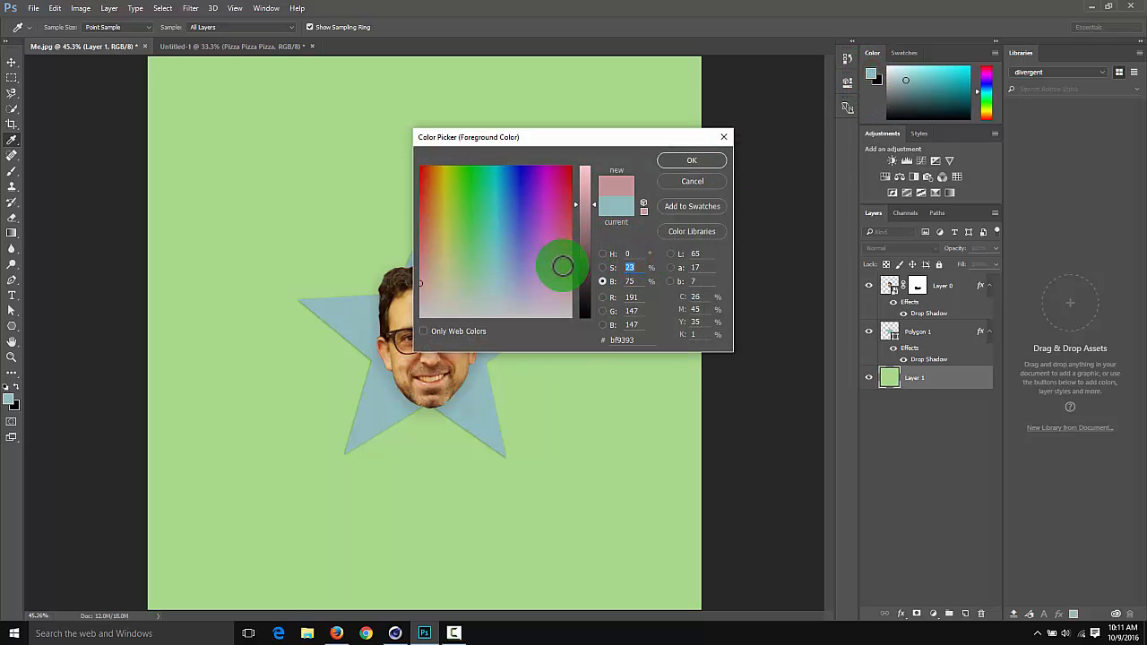
click(602, 254)
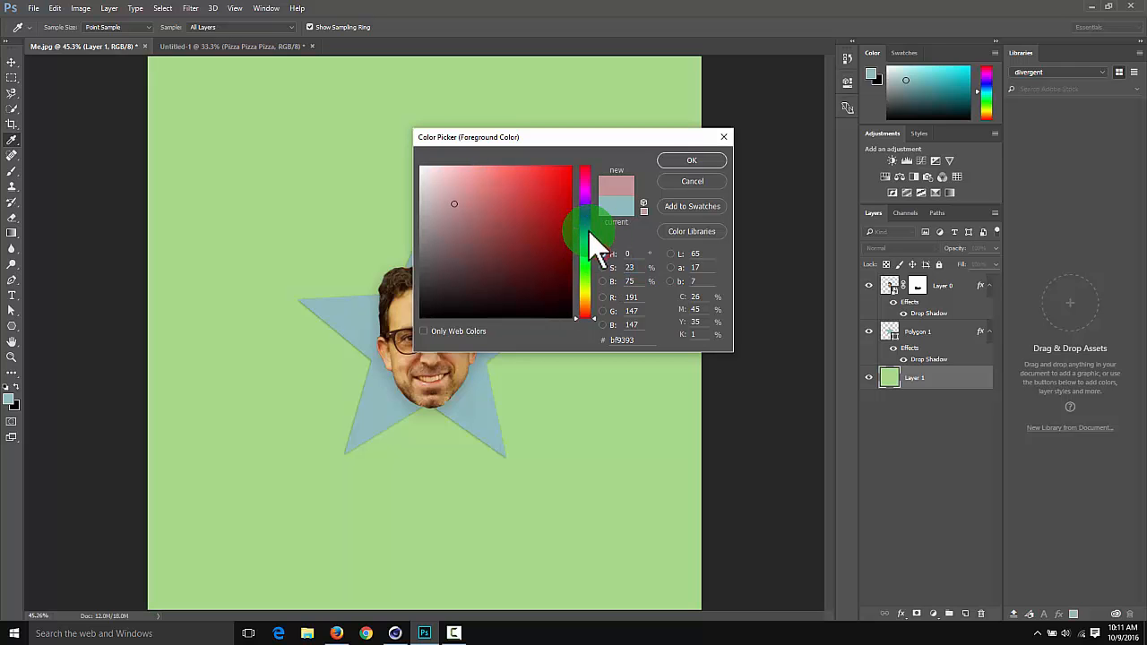
drag(589, 215, 584, 275)
click(603, 281)
key(Return)
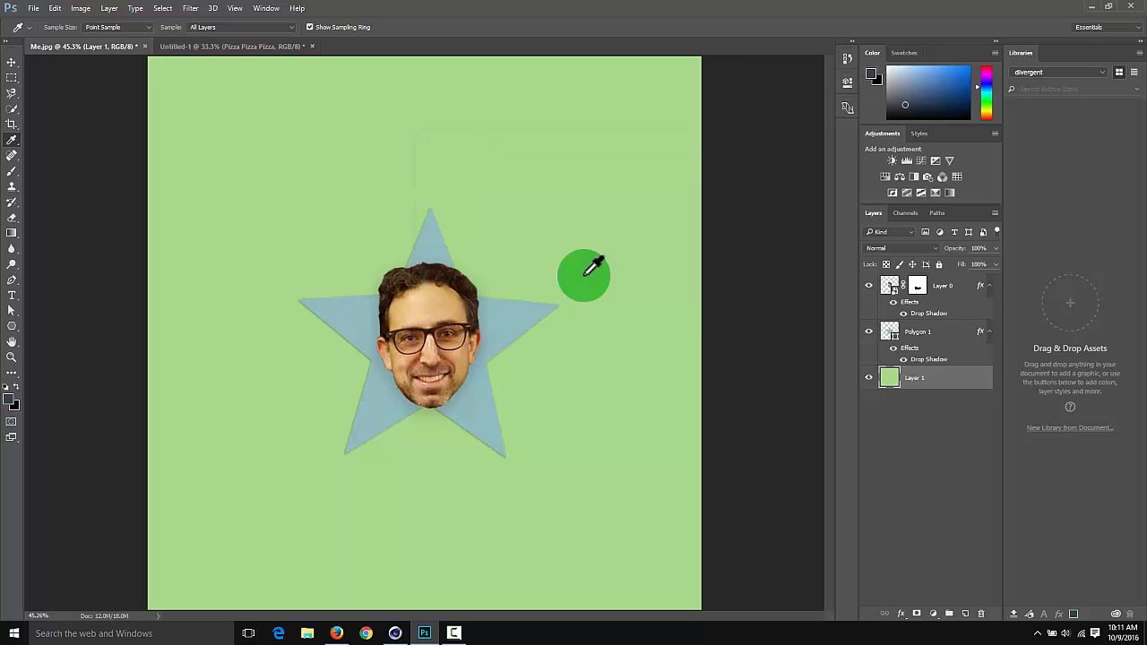
key(alt+BackSpace)
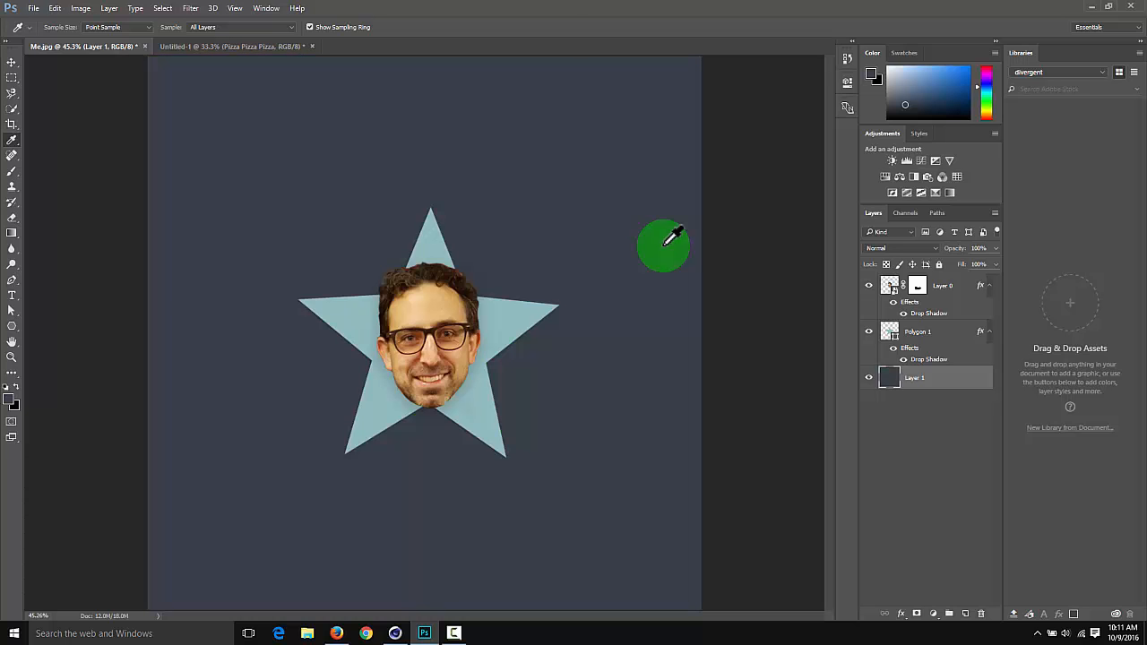
Save the image as a 24 bits/pixel Targa in the tex folder, overwriting CoffeeMugTexture
key(ctrl+shift+s)
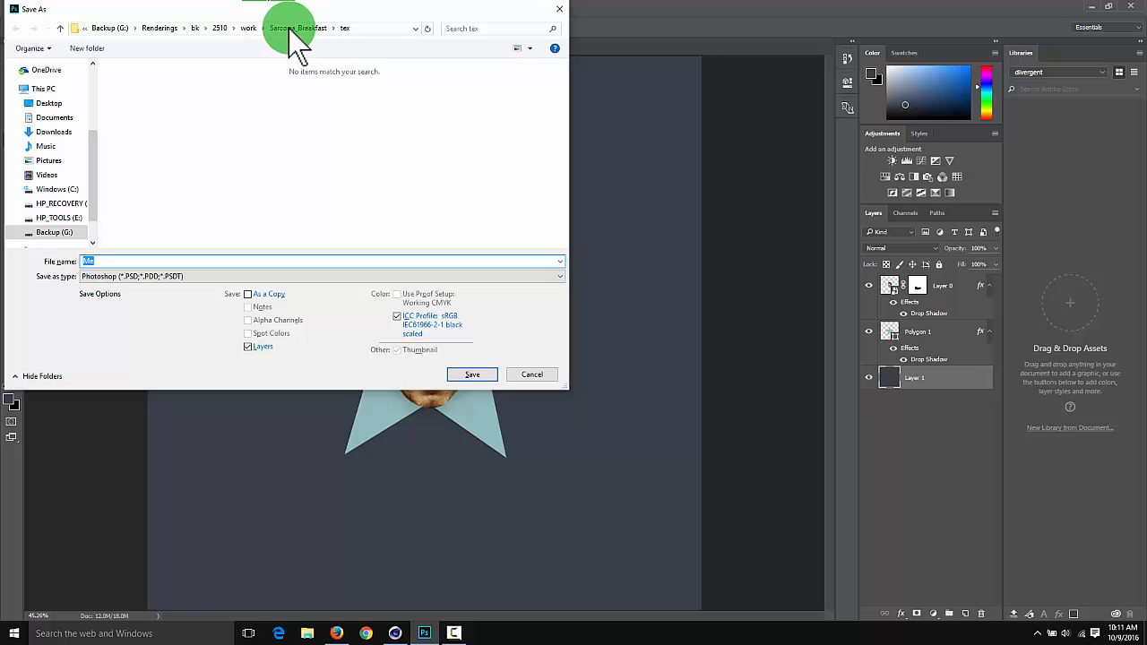
click(174, 276)
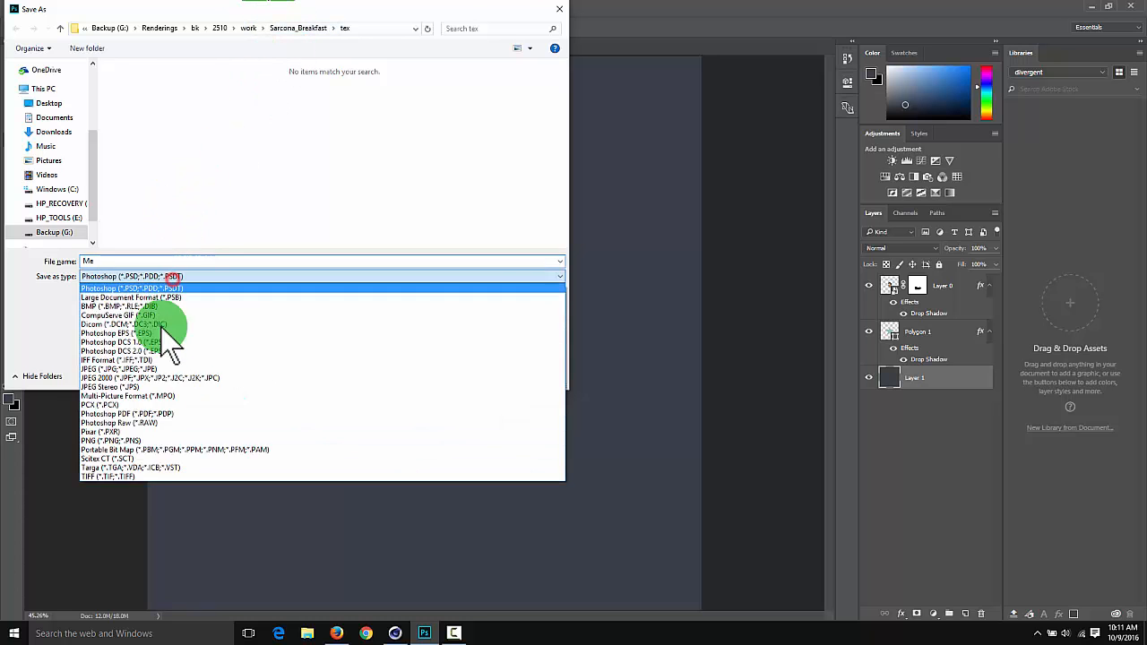
click(150, 461)
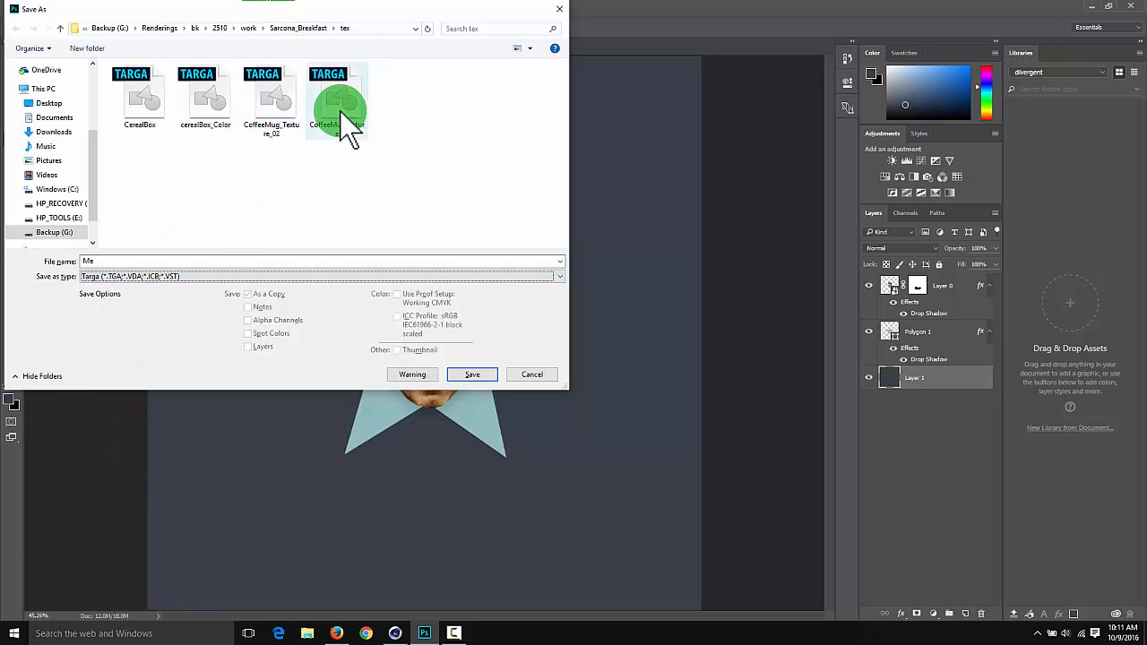
click(344, 110)
double_click(343, 111)
click(588, 315)
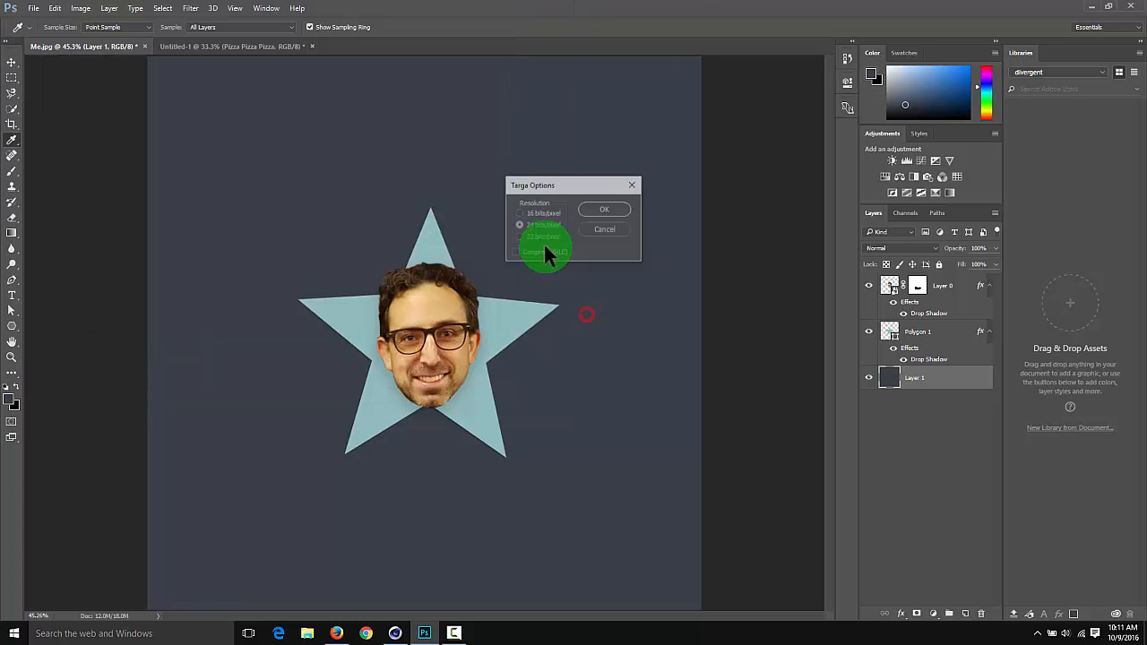
click(590, 211)
Switch back to Cinema 4D and reload CoffeeMugTexture.tga in the coffeeMug material's bitmap shader
key(alt+Tab)
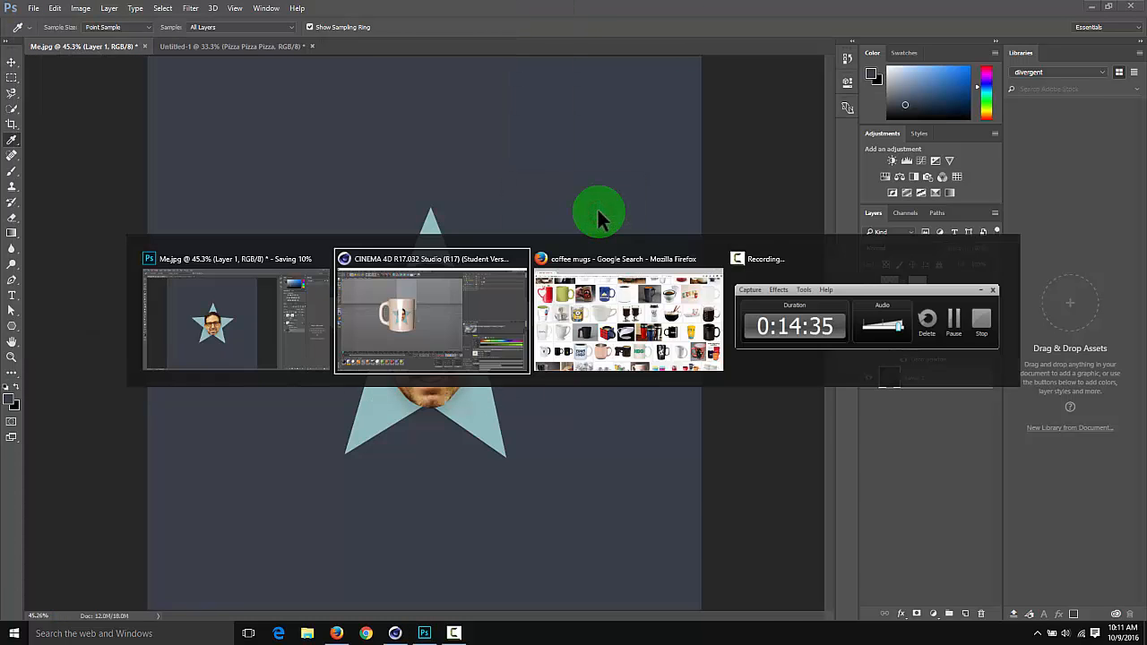
click(905, 492)
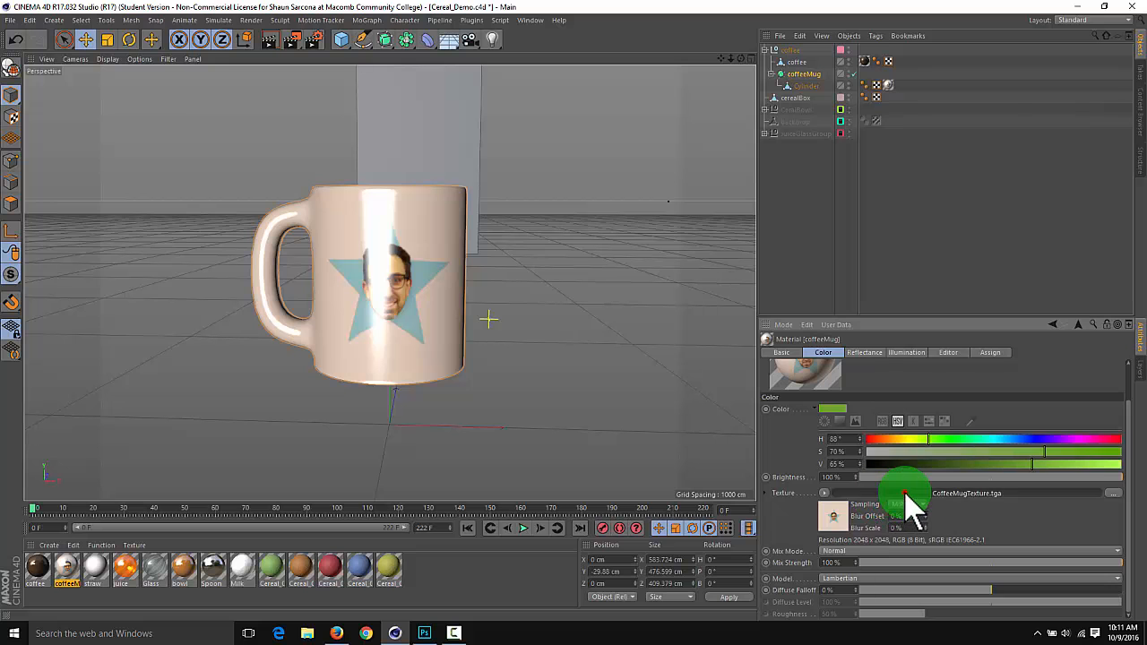
click(880, 364)
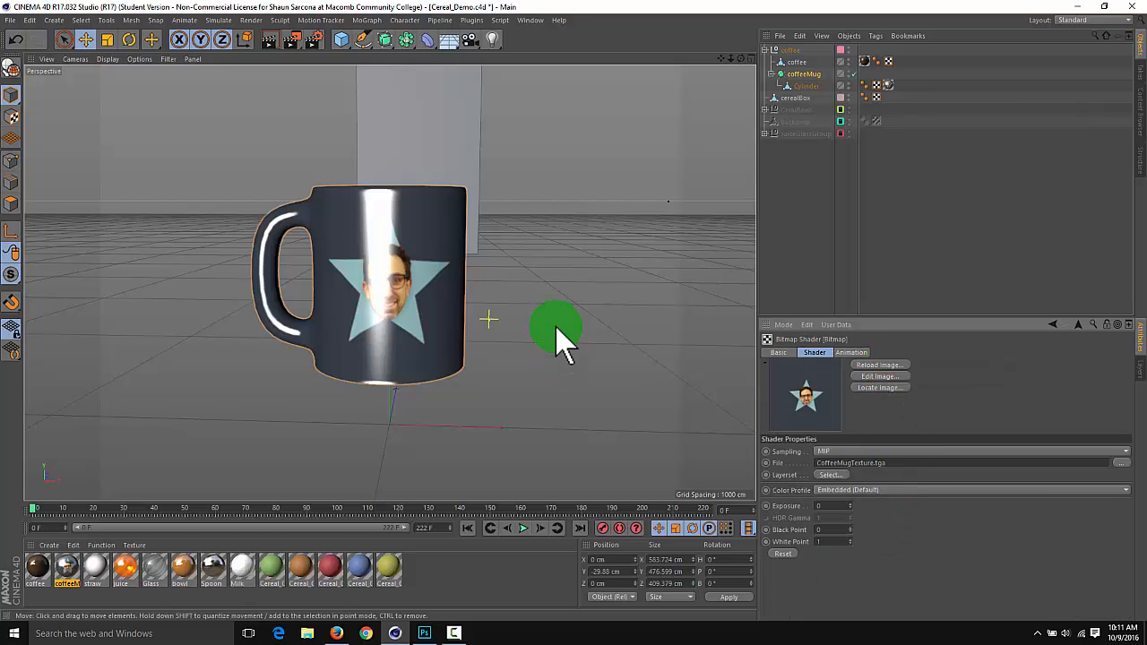
mouse_move(543, 252)
alt+mouse_down()
mouse_move(493, 257)
mouse_move(505, 350)
mouse_move(448, 406)
mouse_move(448, 338)
mouse_move(512, 302)
mouse_move(538, 243)
mouse_move(498, 258)
mouse_move(547, 240)
alt+mouse_up()
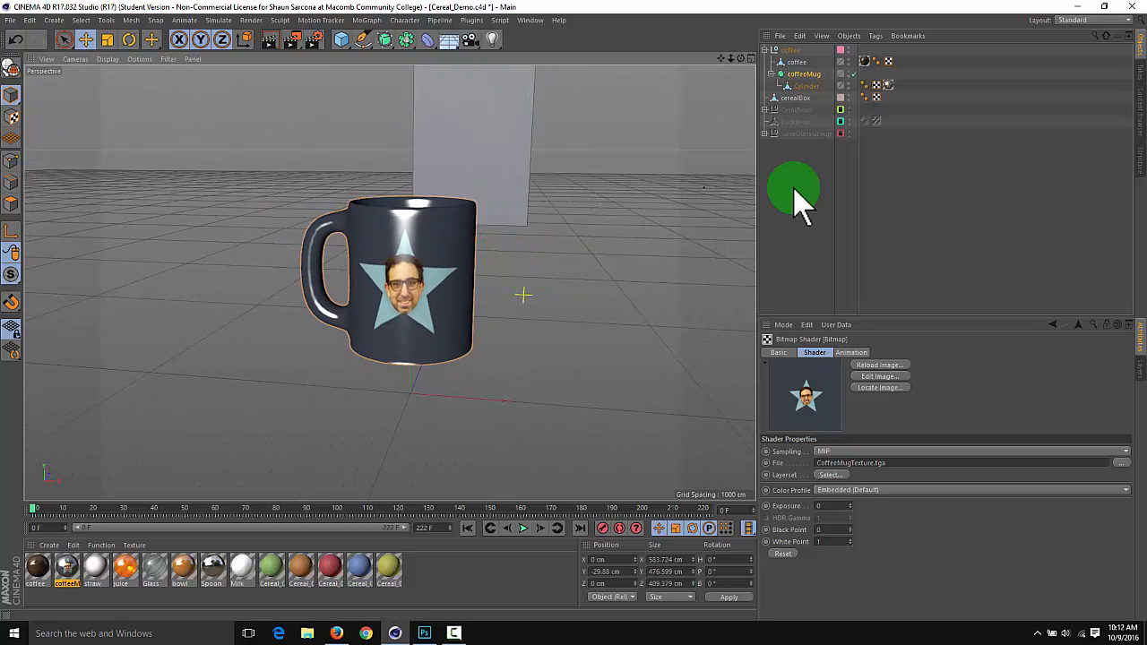
Collapse the coffeeMug hierarchy, show the scene's layers, and hide the Coffee layer in the viewport
click(771, 73)
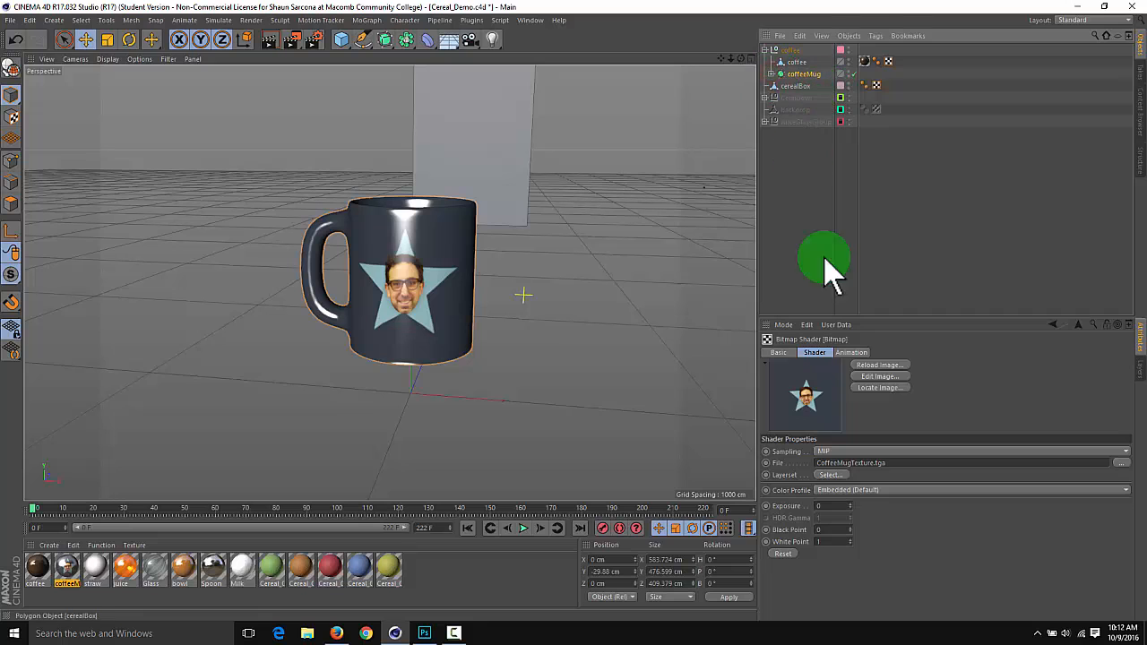
click(1140, 374)
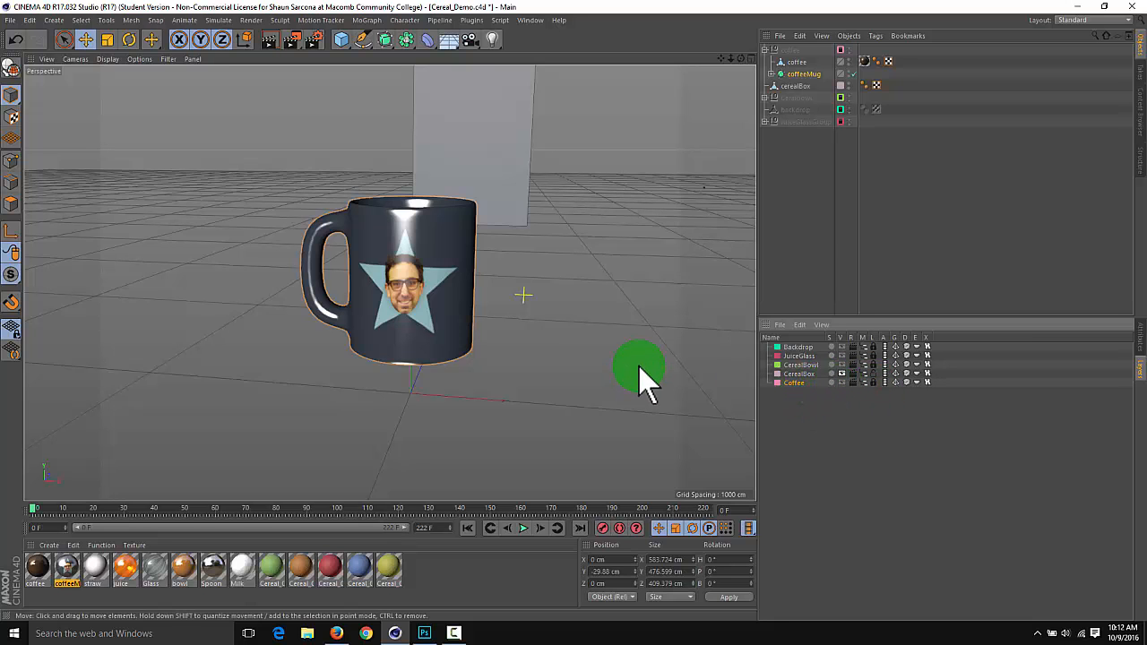
mouse_move(634, 336)
alt+mouse_down()
mouse_move(633, 352)
mouse_move(640, 346)
alt+mouse_up()
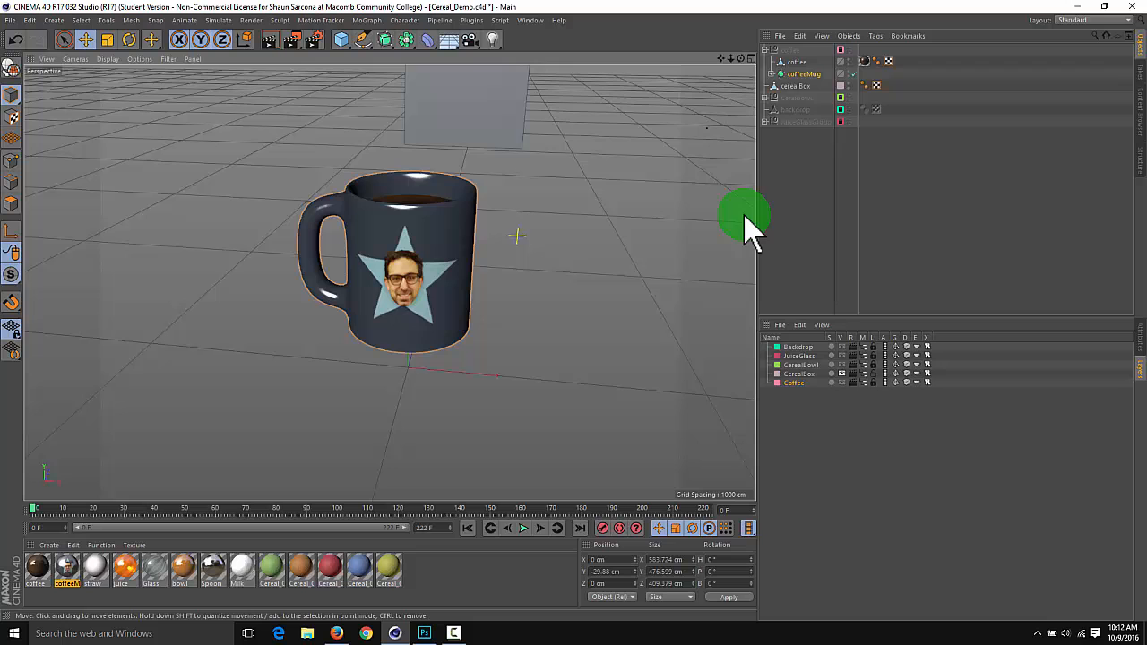
Assign the coffee and coffeeMug objects to the Coffee layer
click(796, 62)
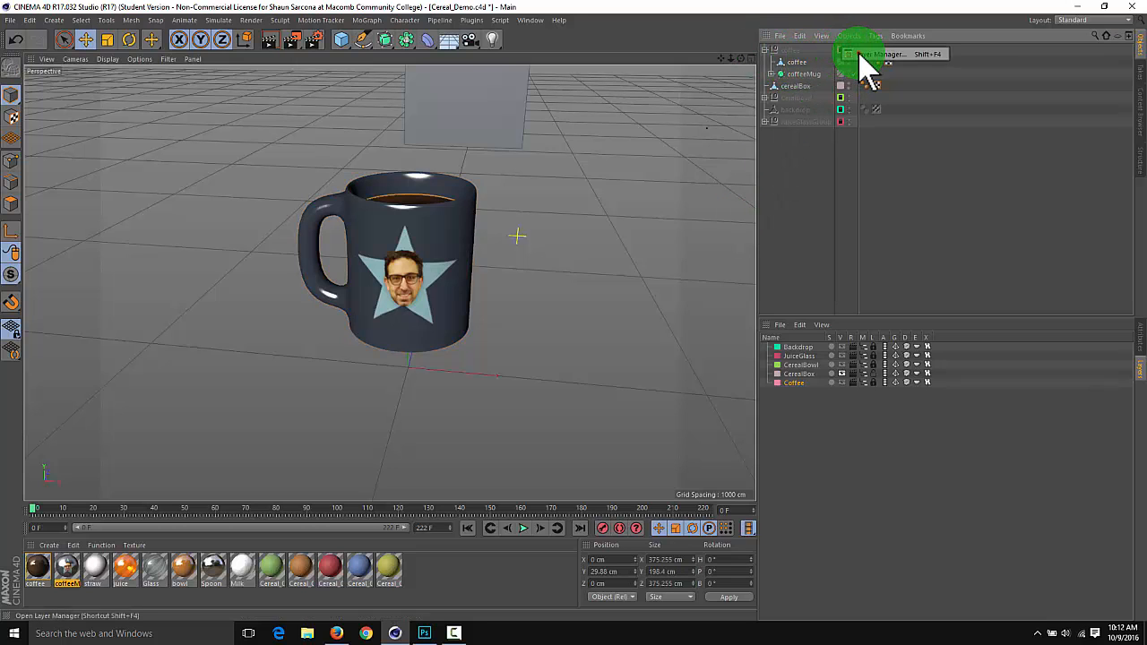
click(858, 54)
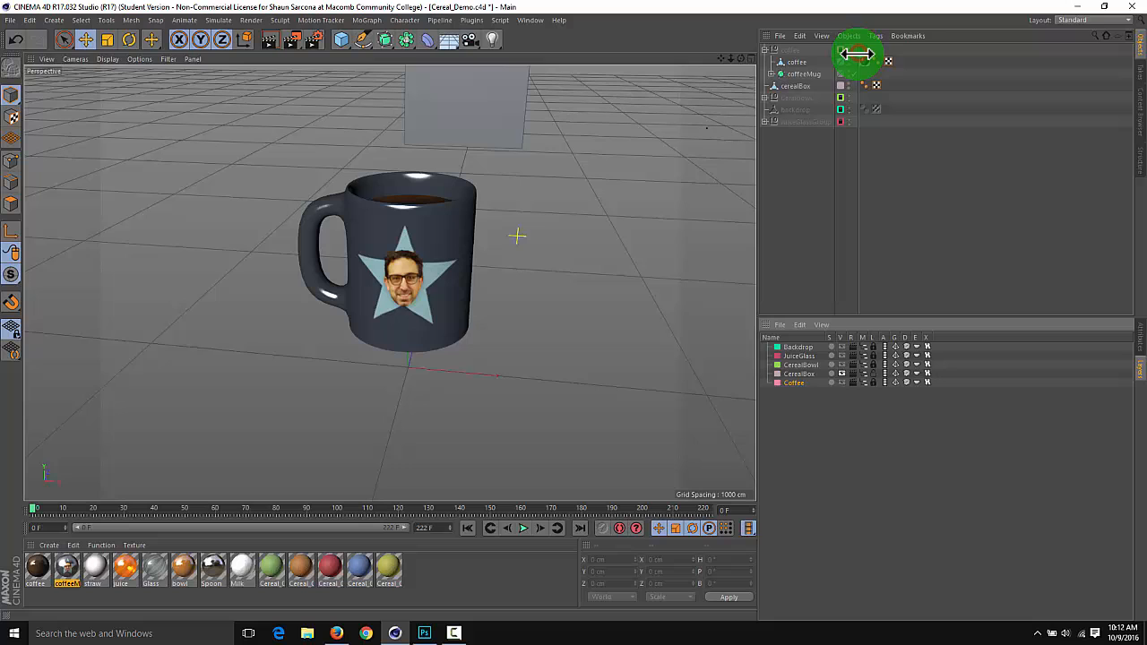
click(680, 216)
click(701, 170)
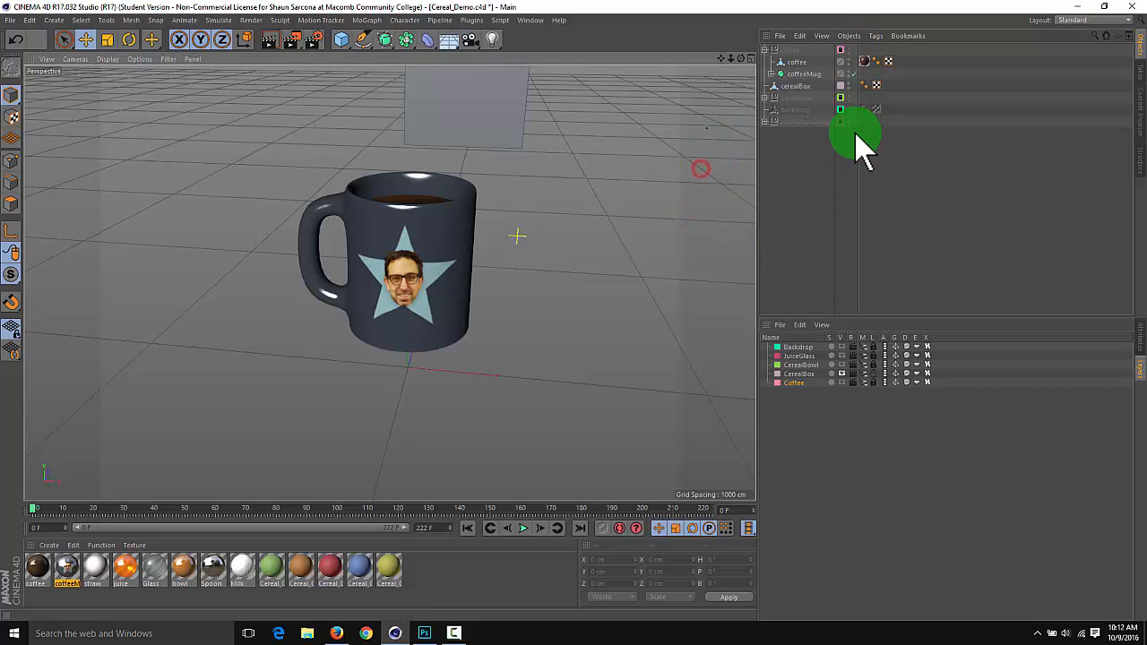
click(791, 50)
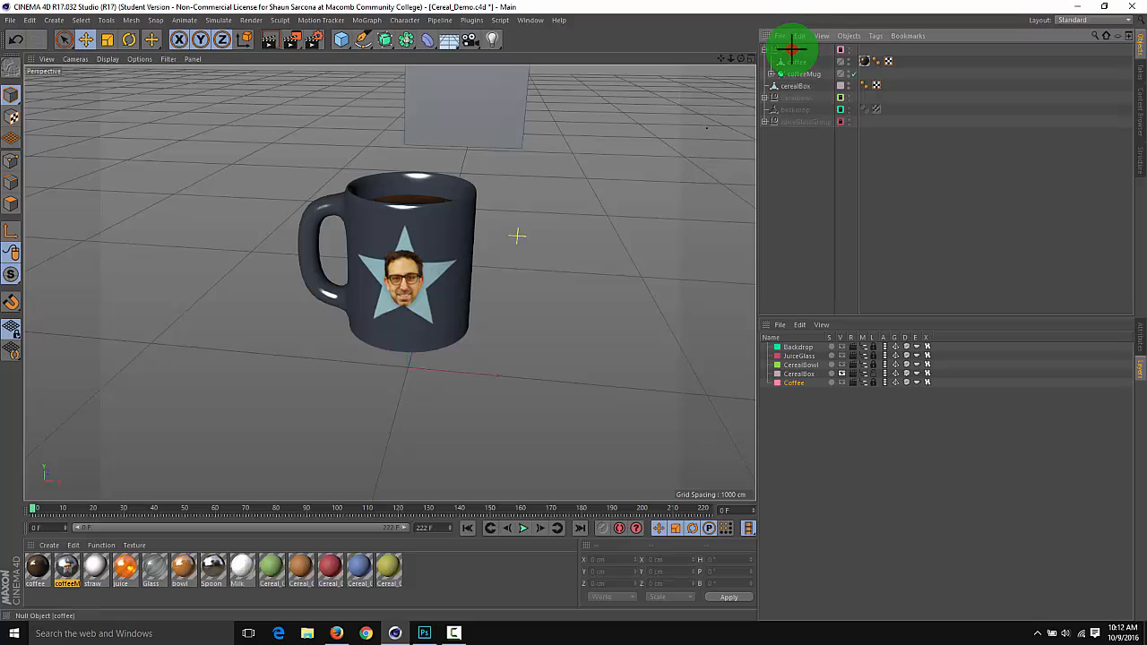
click(793, 62)
click(797, 73)
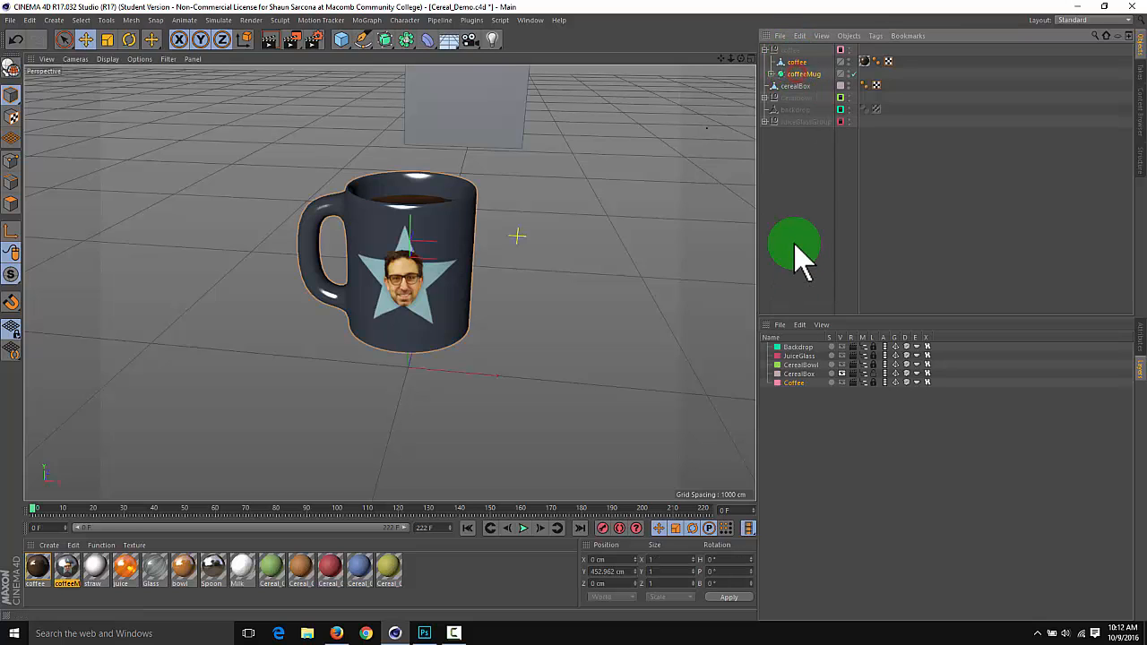
right_click(793, 383)
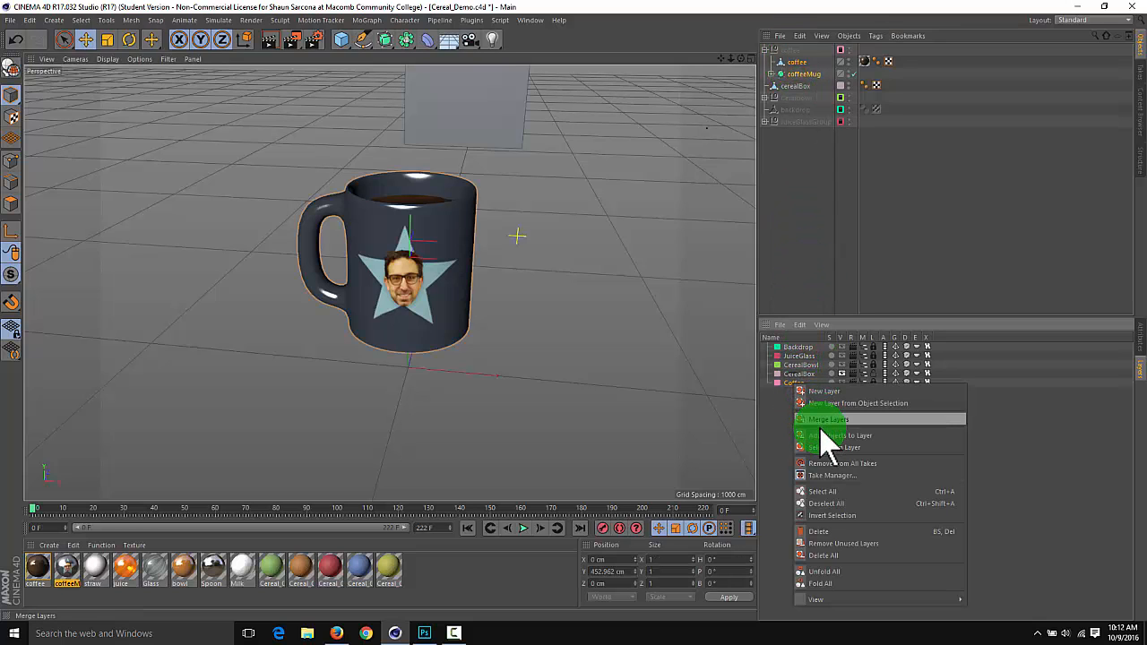
click(820, 435)
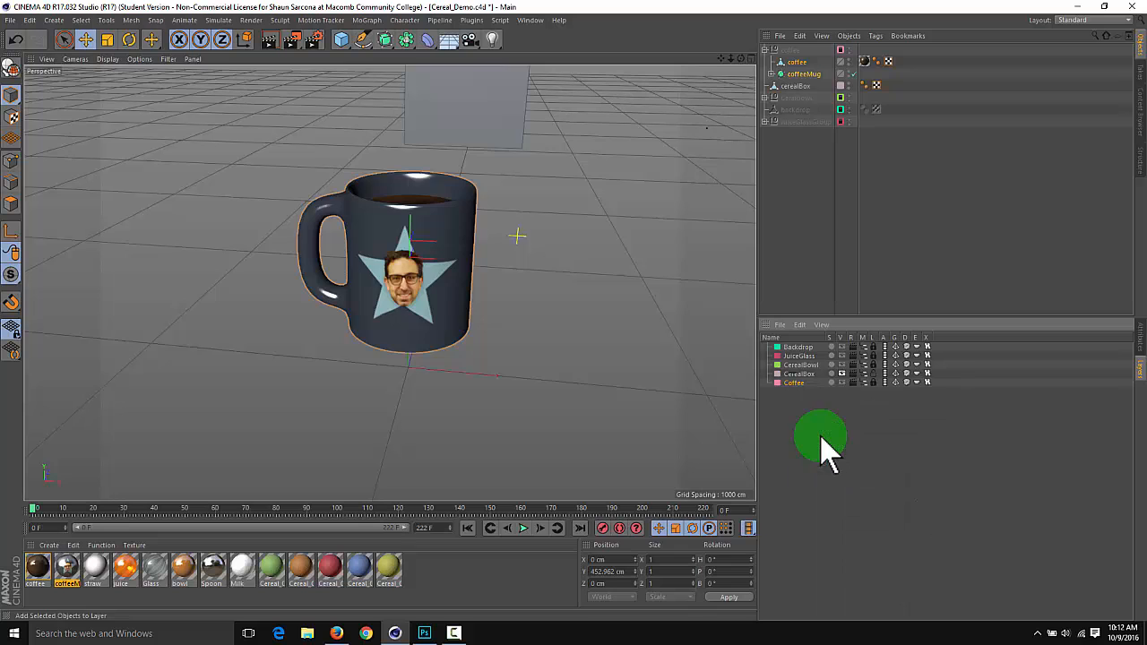
Save the Cereal_Demo.c4d scene
click(698, 306)
mouse_move(684, 210)
alt+mouse_down()
mouse_move(670, 213)
mouse_move(658, 266)
alt+mouse_up()
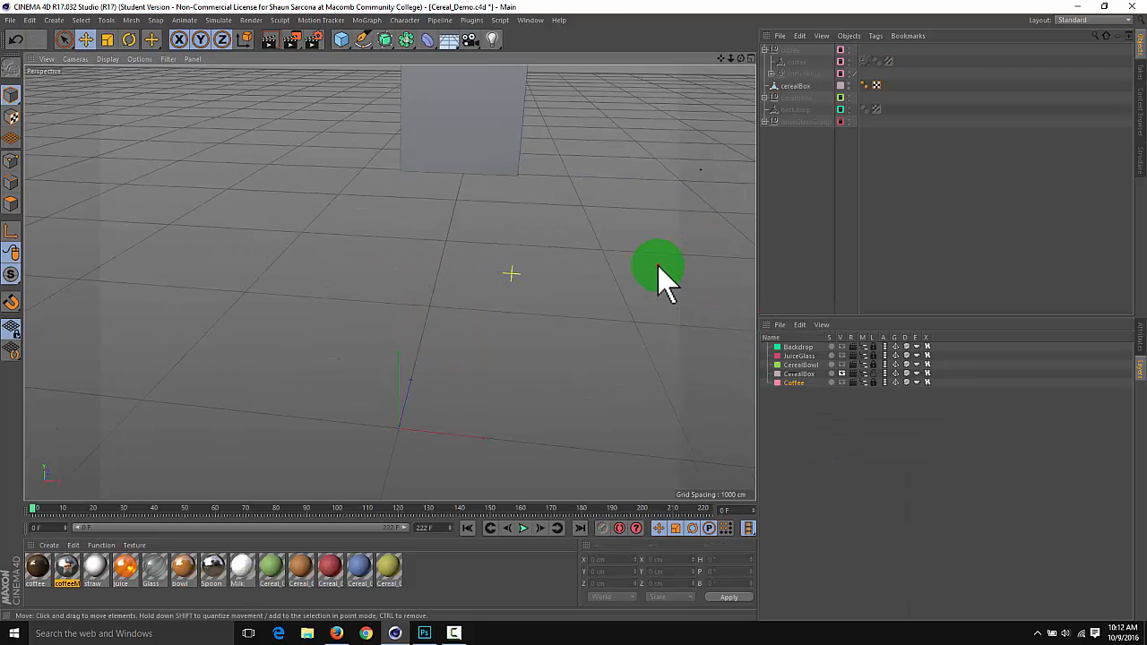
key(ctrl+s)
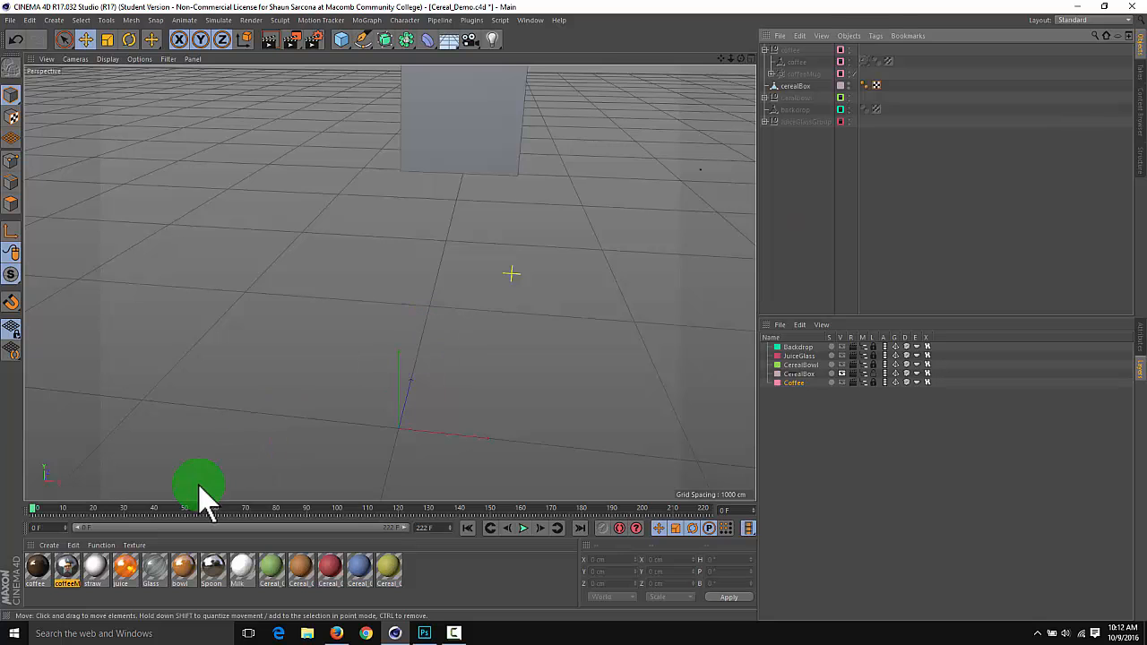
Select the cerealBox object in the viewport
mouse_move(279, 336)
alt+middle_down()
mouse_move(234, 438)
mouse_move(305, 346)
mouse_move(314, 310)
mouse_move(314, 440)
alt+middle_up()
alt+right_drag(320, 307, 386, 300)
mouse_move(390, 283)
alt+middle_down()
mouse_move(239, 428)
mouse_move(350, 288)
alt+middle_up()
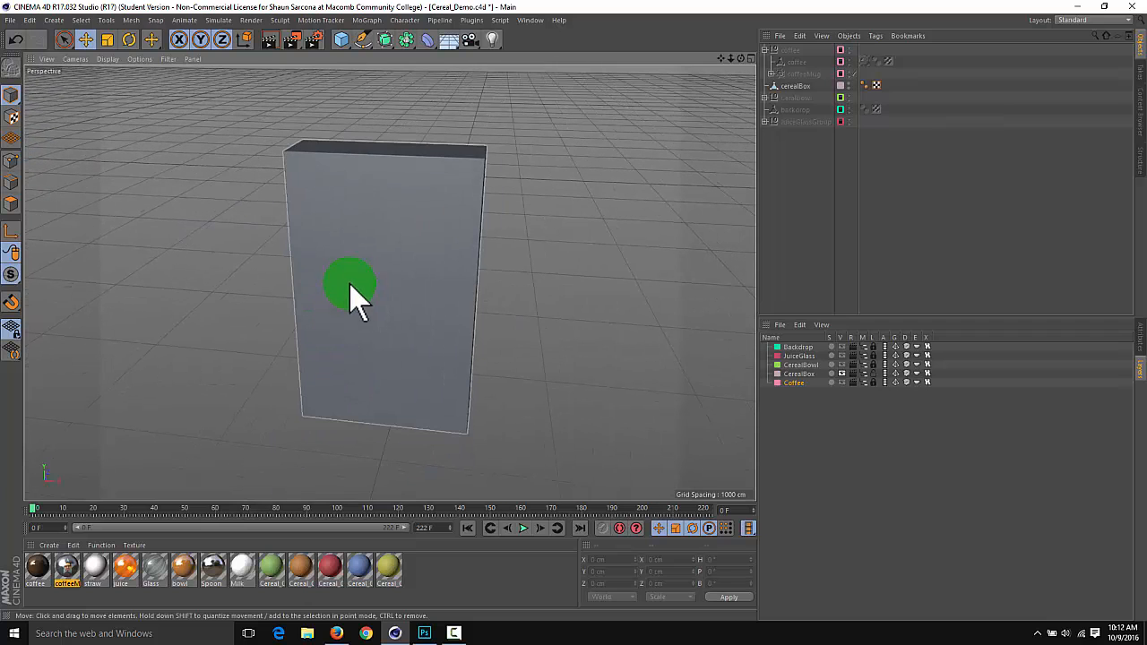
click(484, 166)
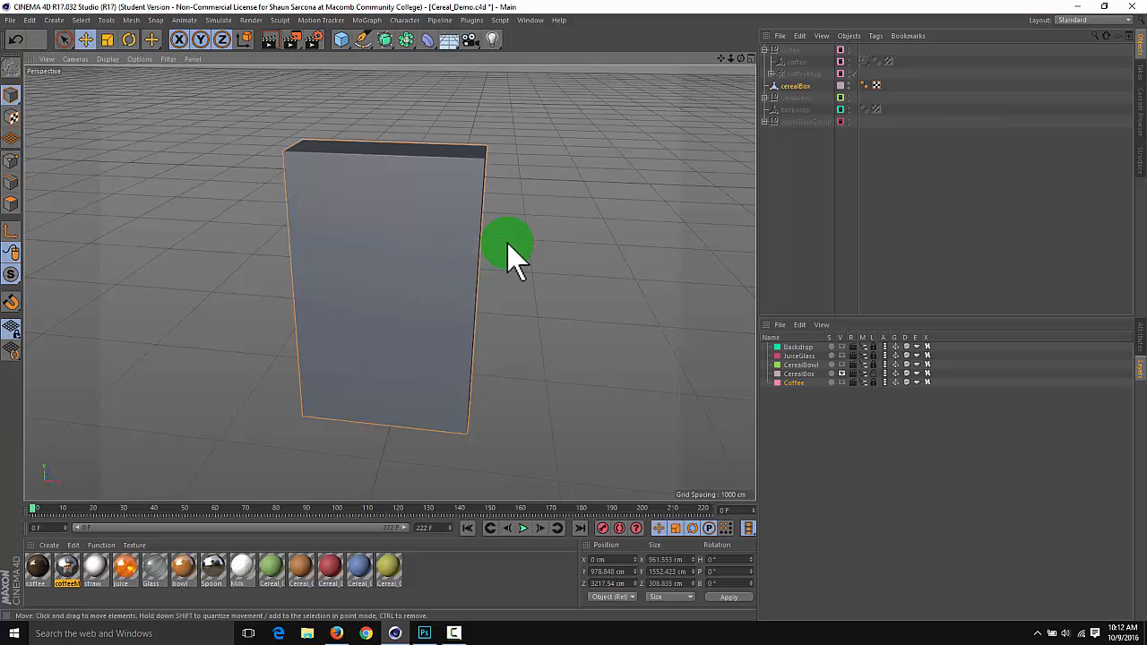
alt+drag(561, 241, 414, 199)
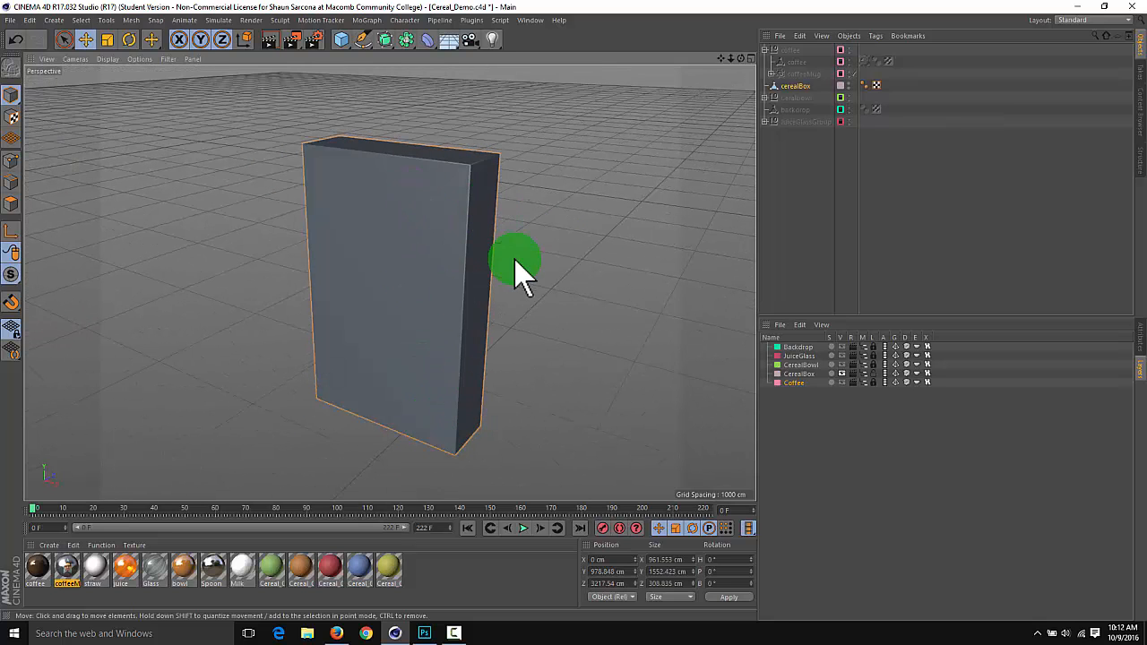
alt+drag(515, 261, 405, 361)
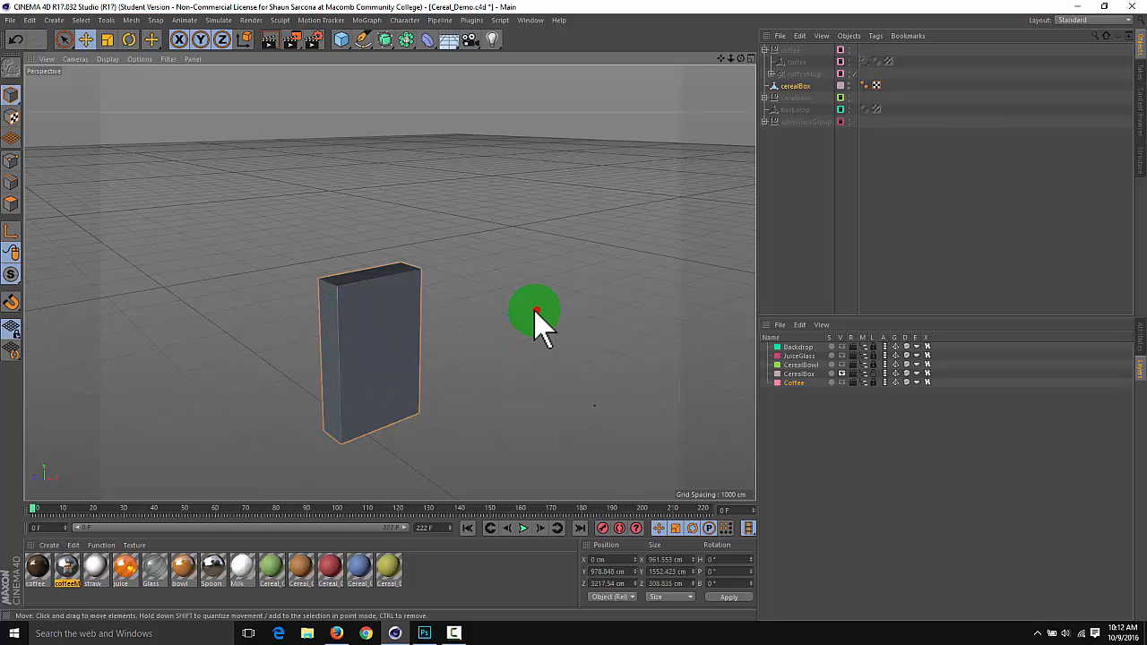
alt+drag(535, 312, 239, 265)
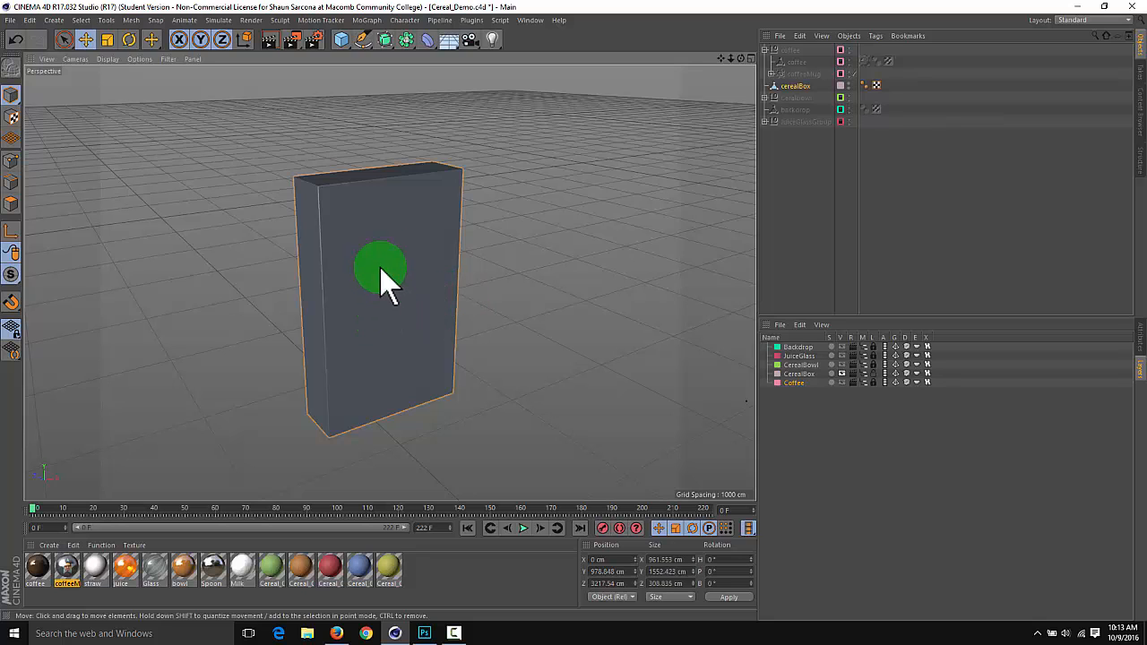
click(382, 224)
Create a new material and load the Checkerboard surface shader into its Color channel texture
double_click(482, 566)
click(29, 569)
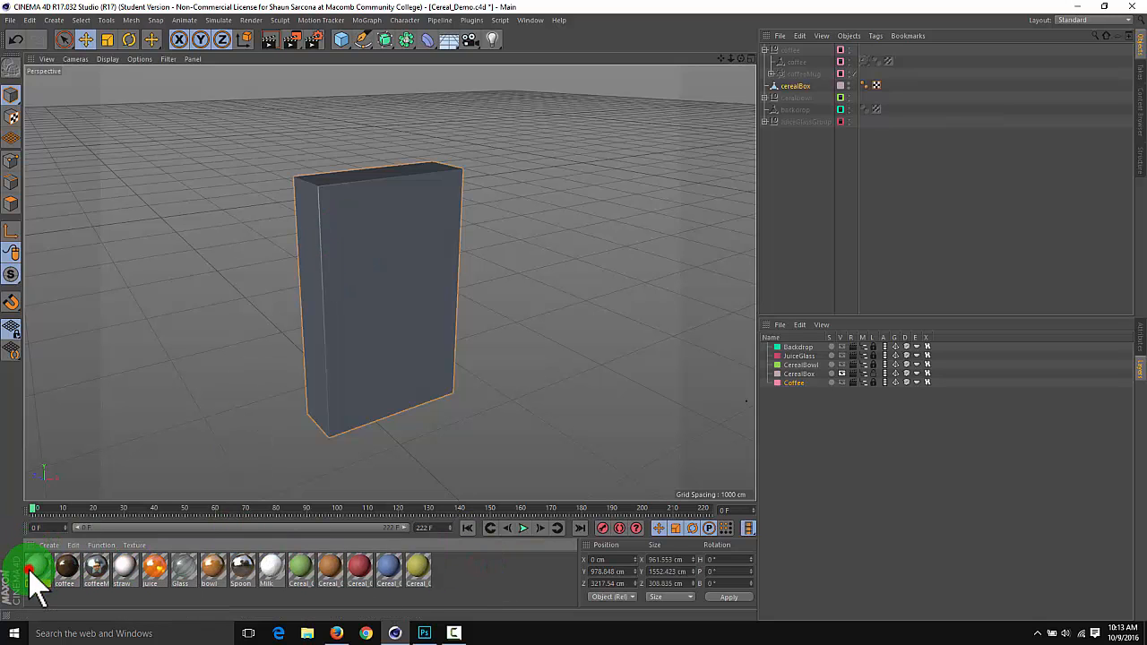
double_click(30, 570)
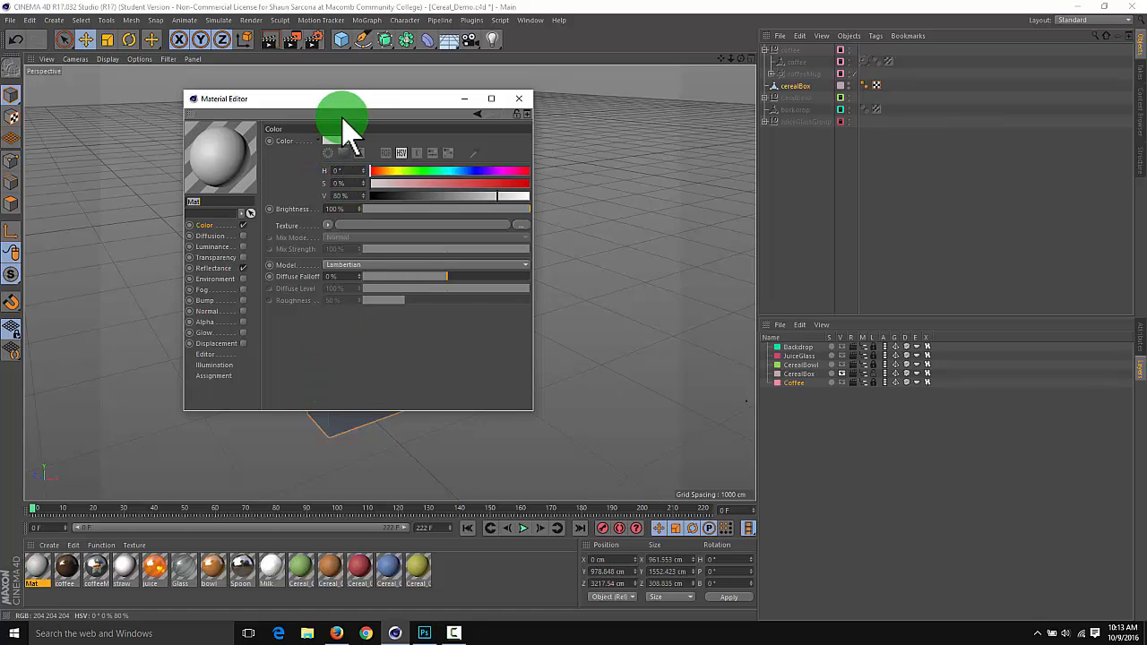
drag(347, 102, 345, 65)
click(327, 186)
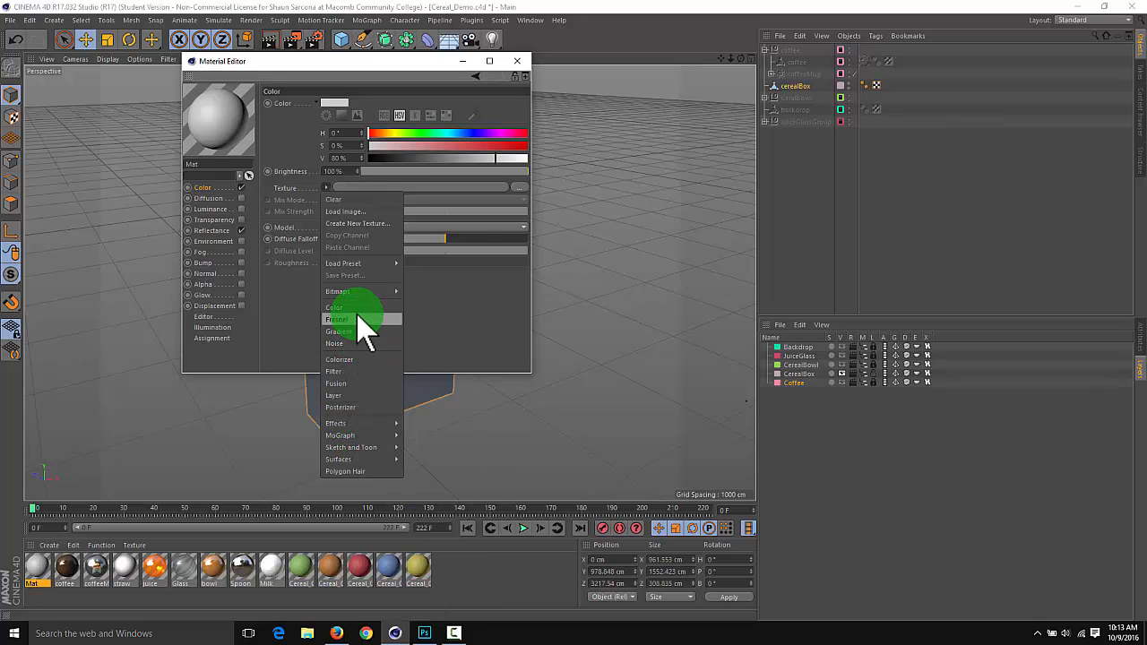
mouse_move(359, 292)
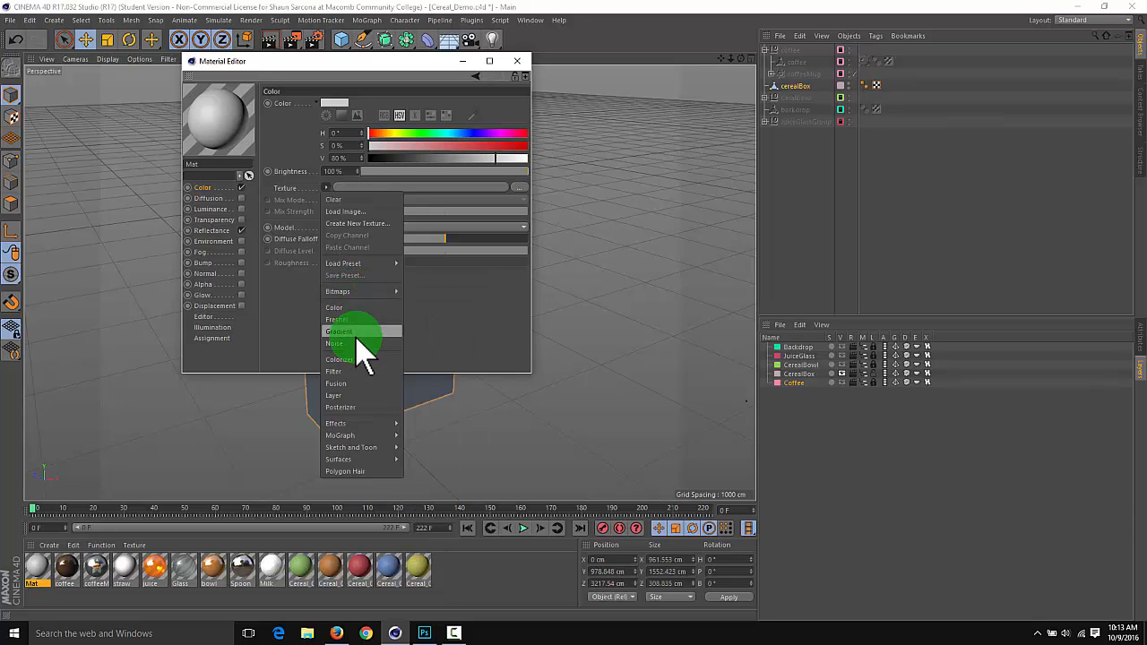
mouse_move(362, 425)
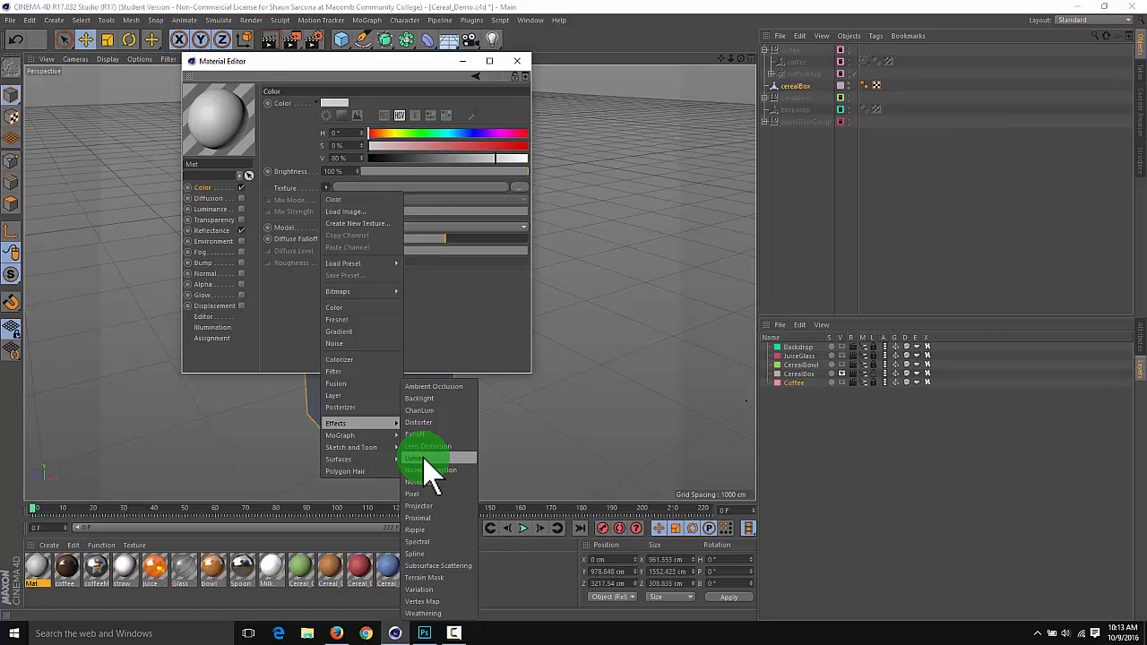
mouse_move(385, 459)
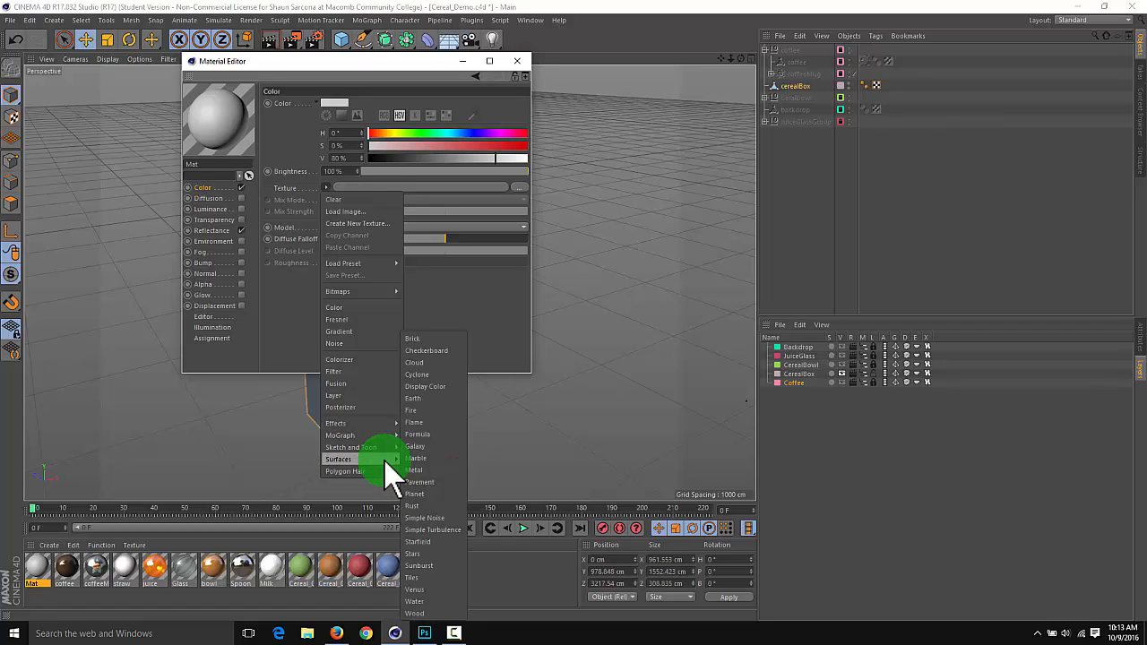
click(428, 351)
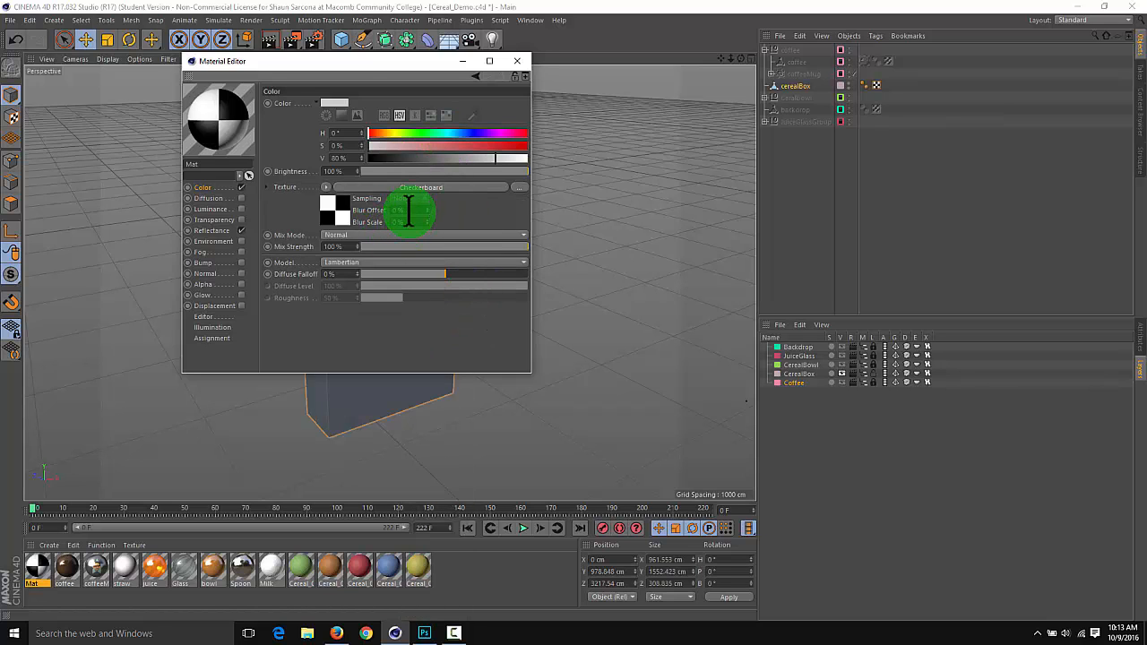
Make the new material's base color black, with hue, saturation and value all at 0
drag(355, 70, 588, 95)
drag(653, 146, 786, 158)
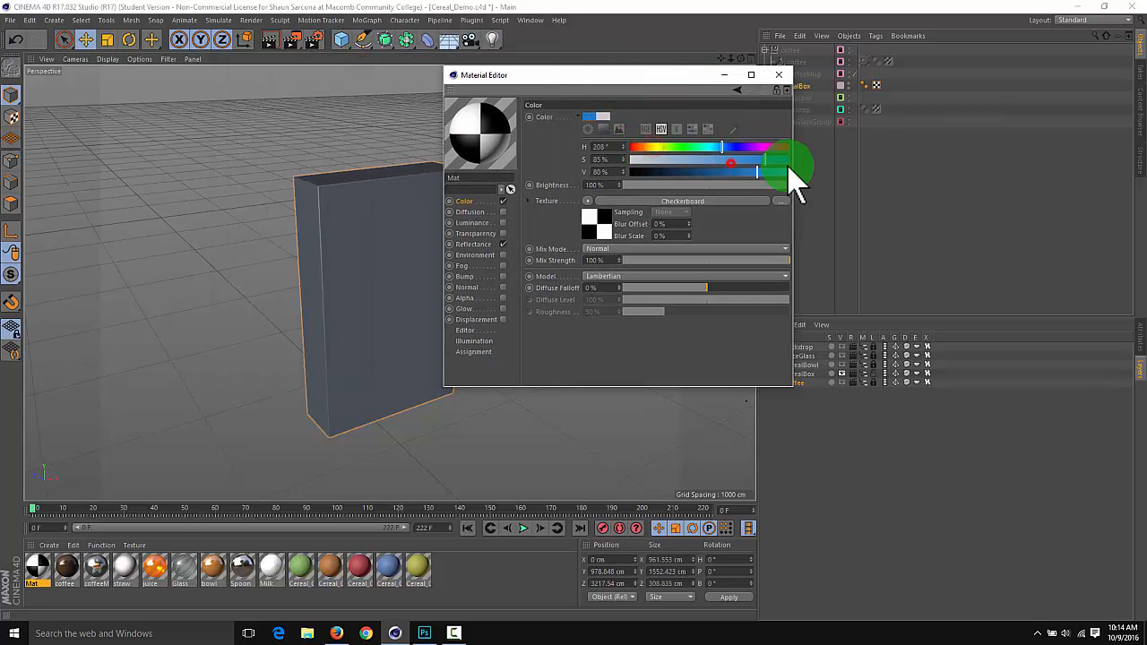
drag(689, 147, 630, 154)
drag(717, 172, 630, 189)
Set the Checkerboard shader's U Frequency and V Frequency to 10 and close the material's settings
click(651, 203)
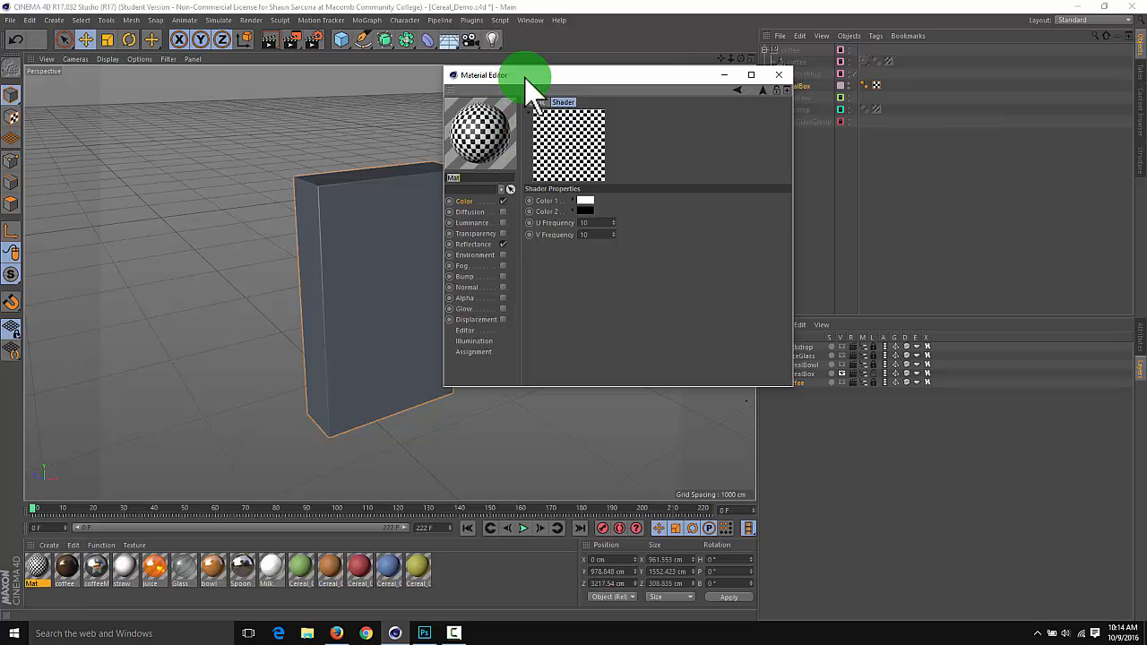
drag(524, 78, 580, 74)
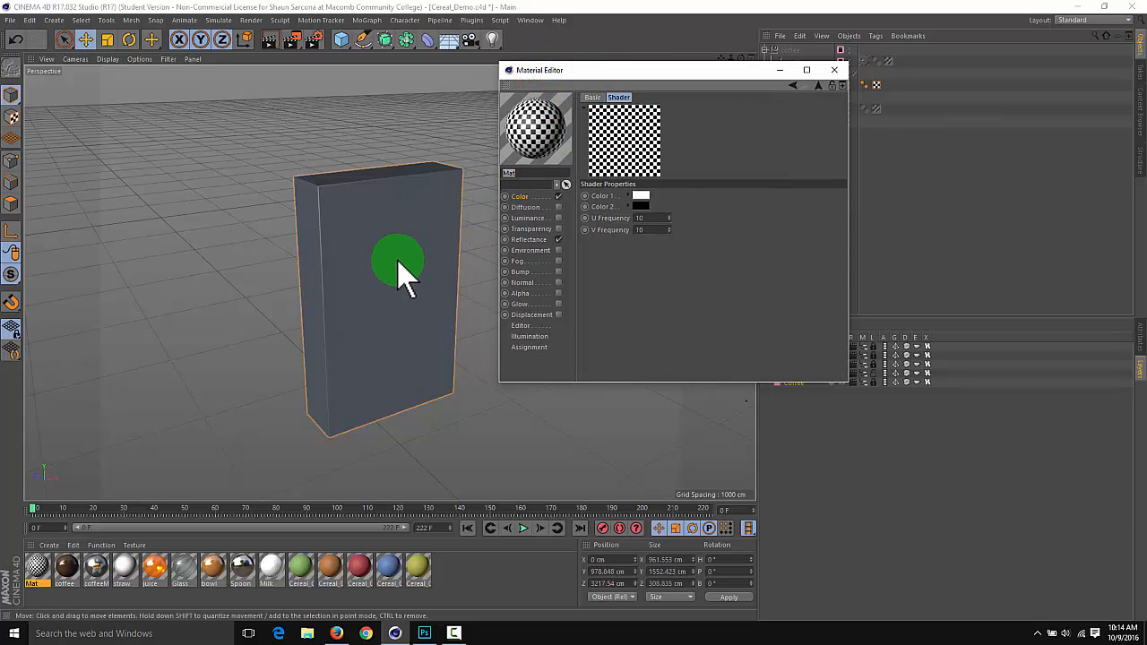
click(834, 70)
Apply the checkerboard material to the cerealBox and inspect the pattern on its front, side and top faces
drag(37, 568, 179, 459)
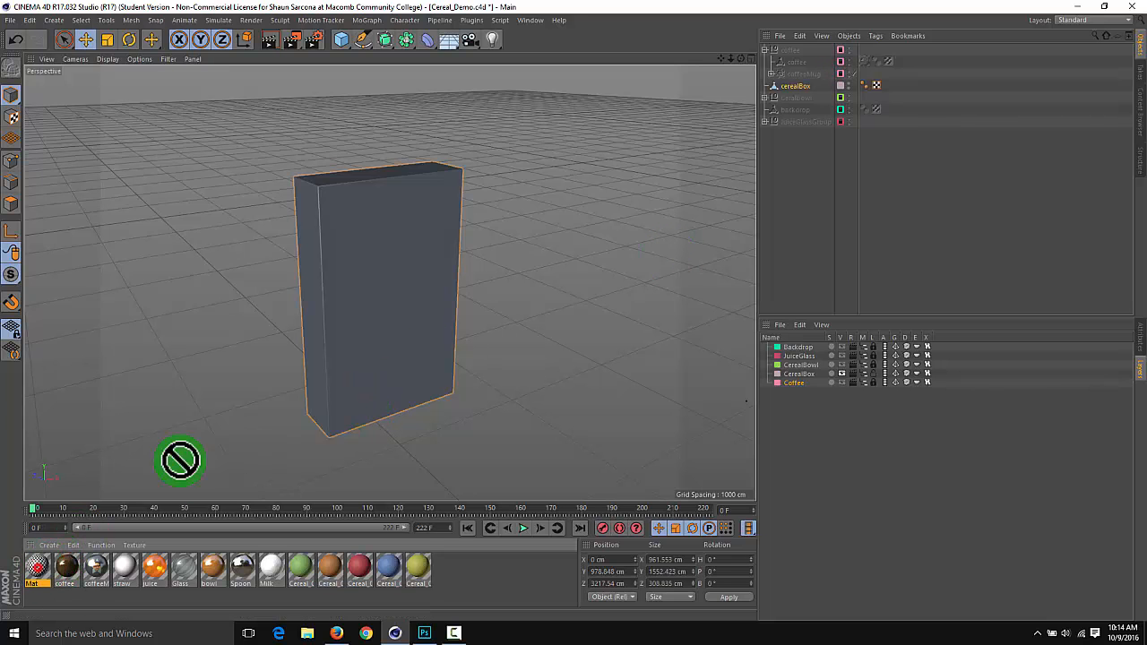
drag(362, 362, 362, 362)
alt+drag(362, 309, 392, 318)
alt+drag(405, 314, 250, 179)
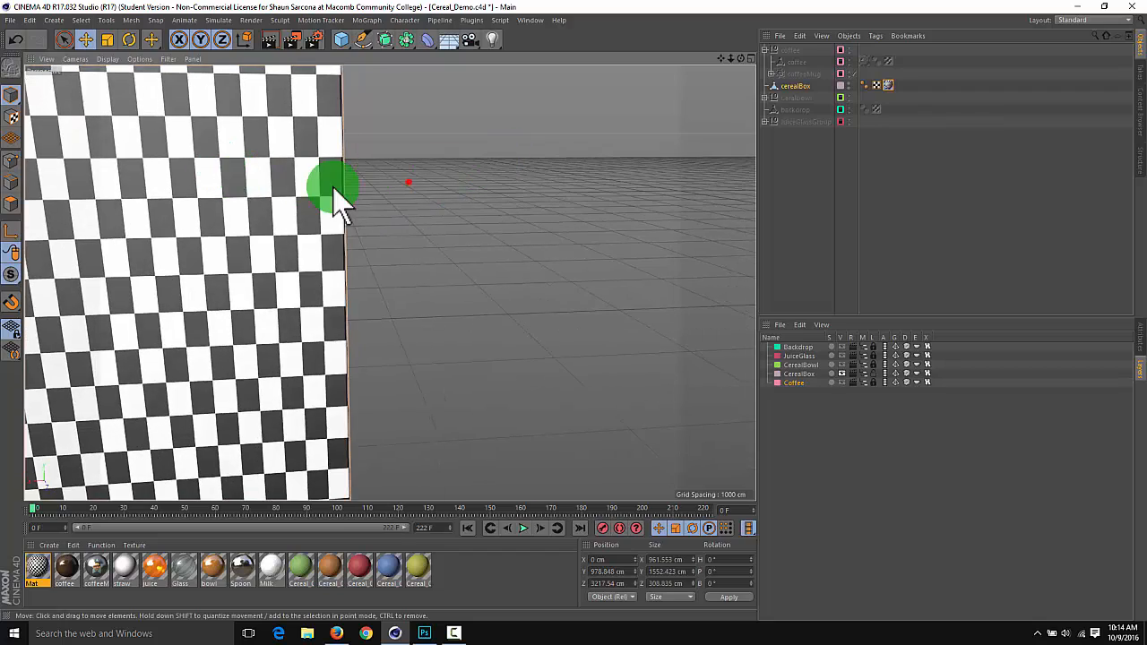
alt+drag(334, 187, 455, 258)
alt+right_drag(506, 145, 392, 160)
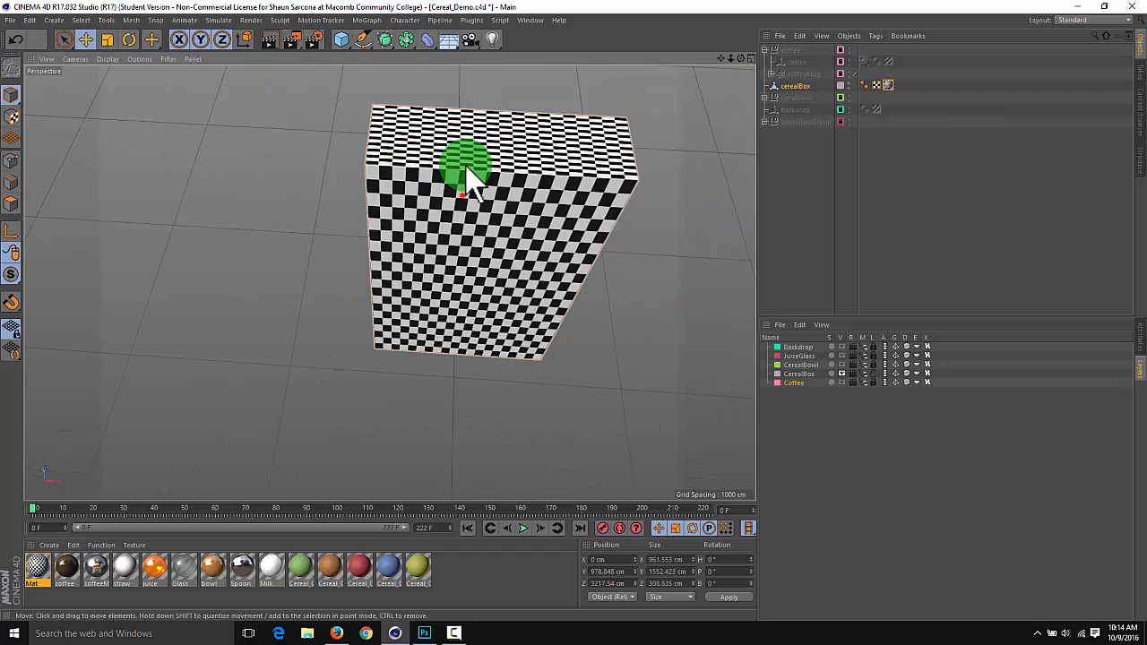
alt+drag(467, 168, 579, 192)
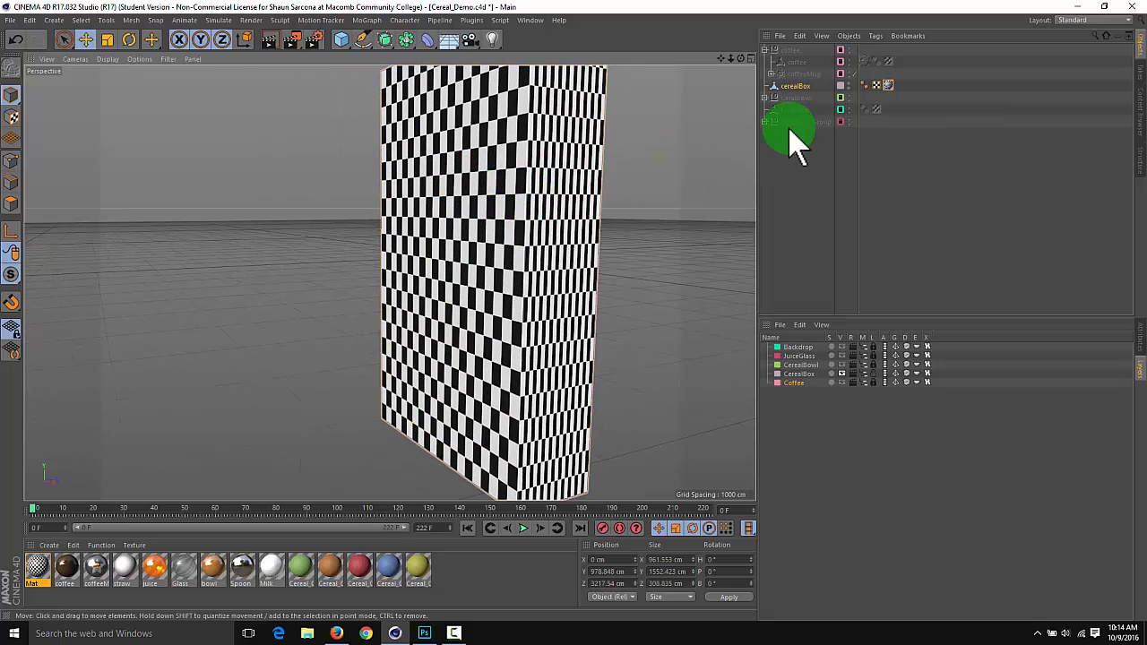
Try Spherical projection on the cerealBox's checkerboard texture tag
drag(876, 88, 1008, 384)
click(930, 403)
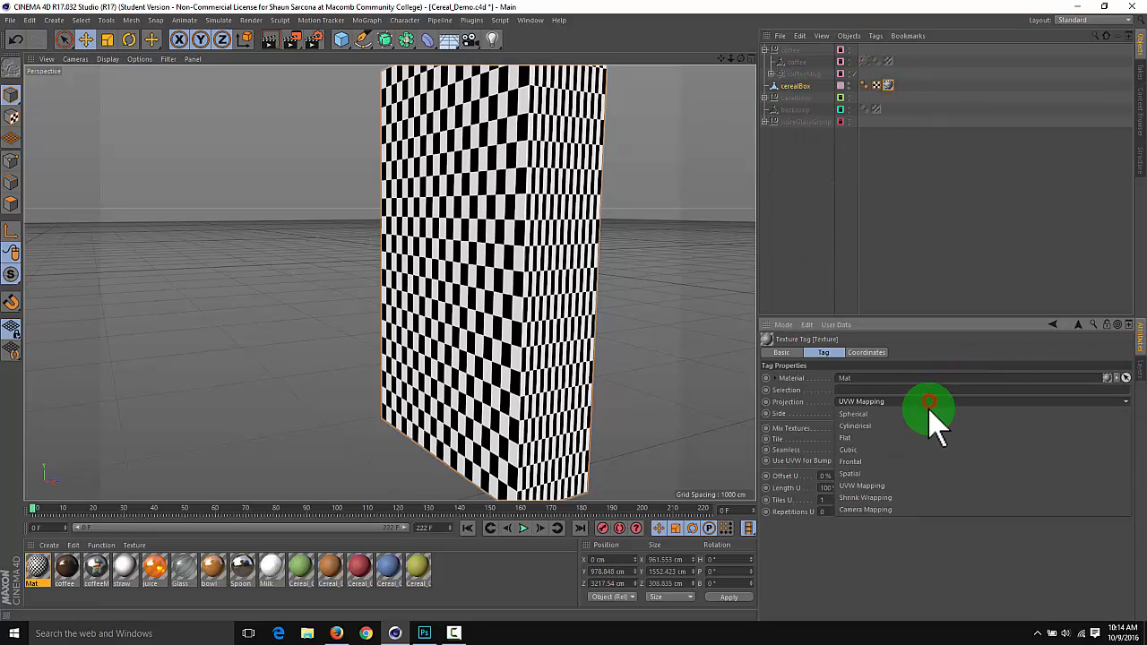
click(928, 415)
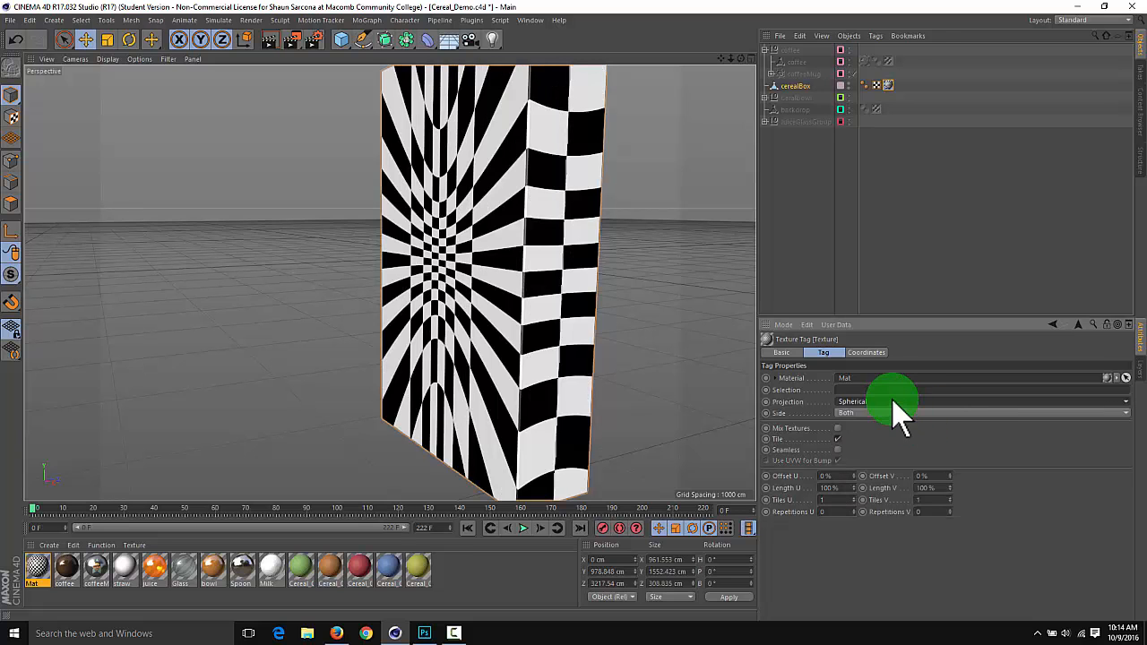
Try Flat projection on the cerealBox's texture tag and inspect the pattern across the front and side faces
click(872, 401)
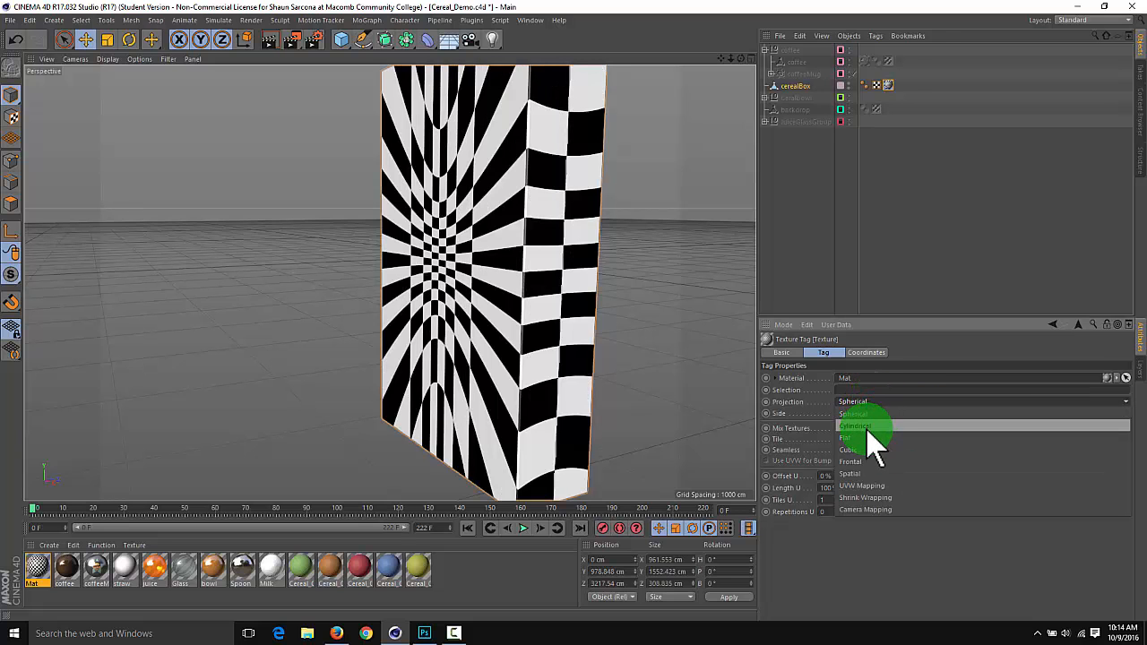
click(862, 437)
alt+drag(542, 284, 502, 283)
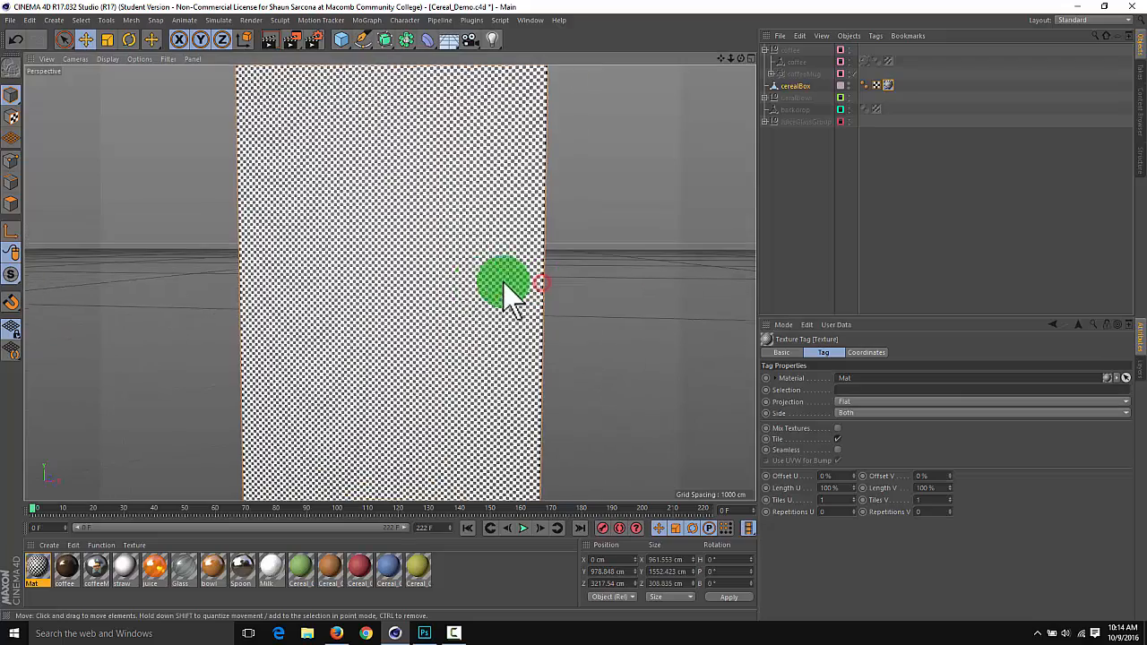
alt+right_drag(475, 285, 686, 289)
alt+drag(685, 289, 488, 297)
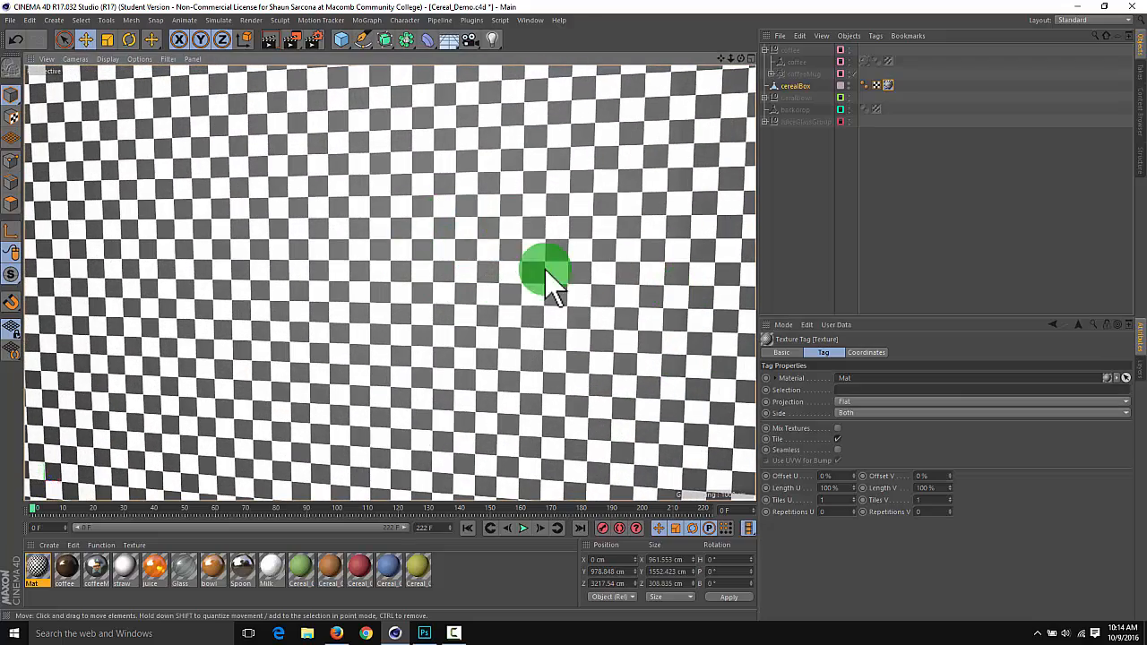
alt+right_drag(484, 274, 523, 266)
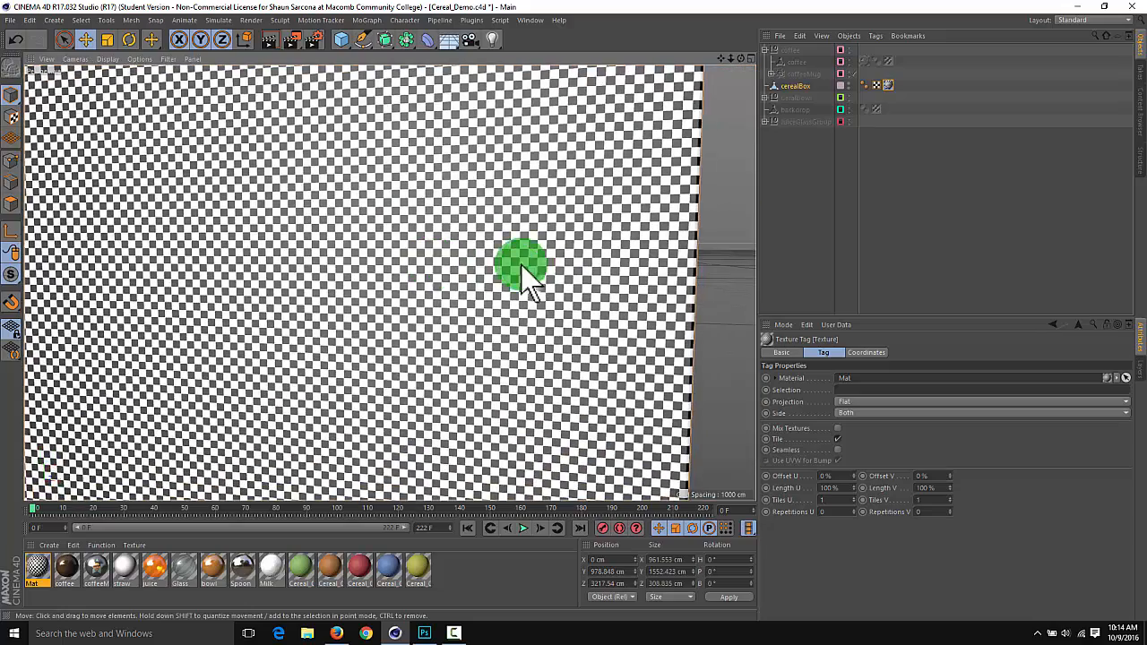
alt+drag(523, 266, 378, 248)
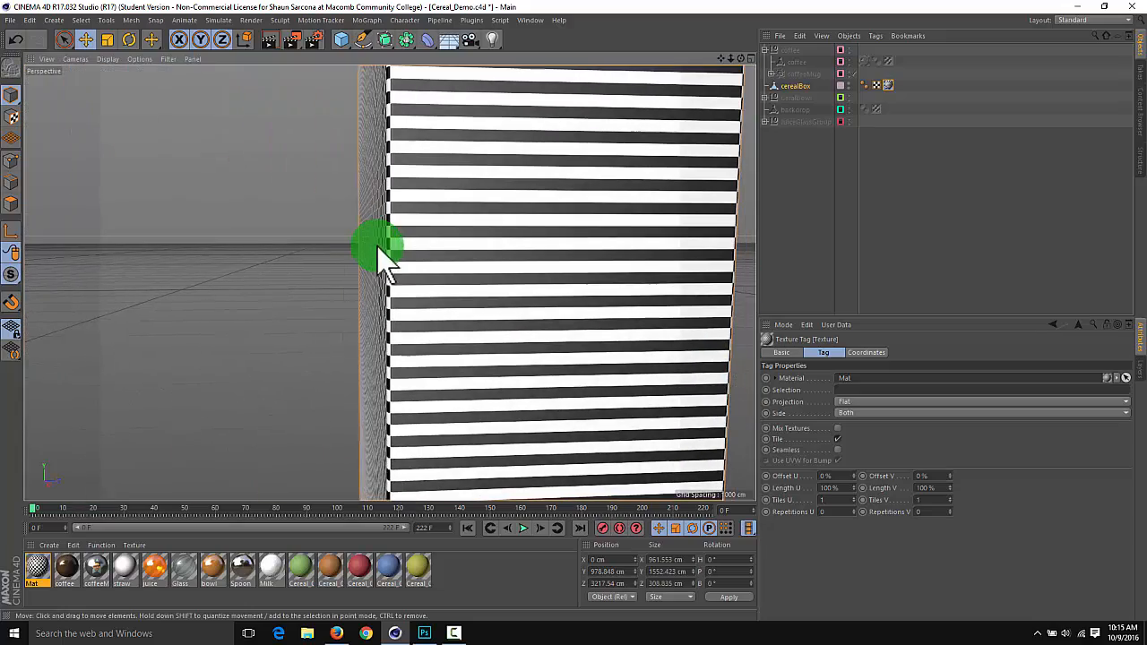
Try Cubic projection on the cerealBox's texture tag and inspect the checker pattern on all visible faces
click(856, 402)
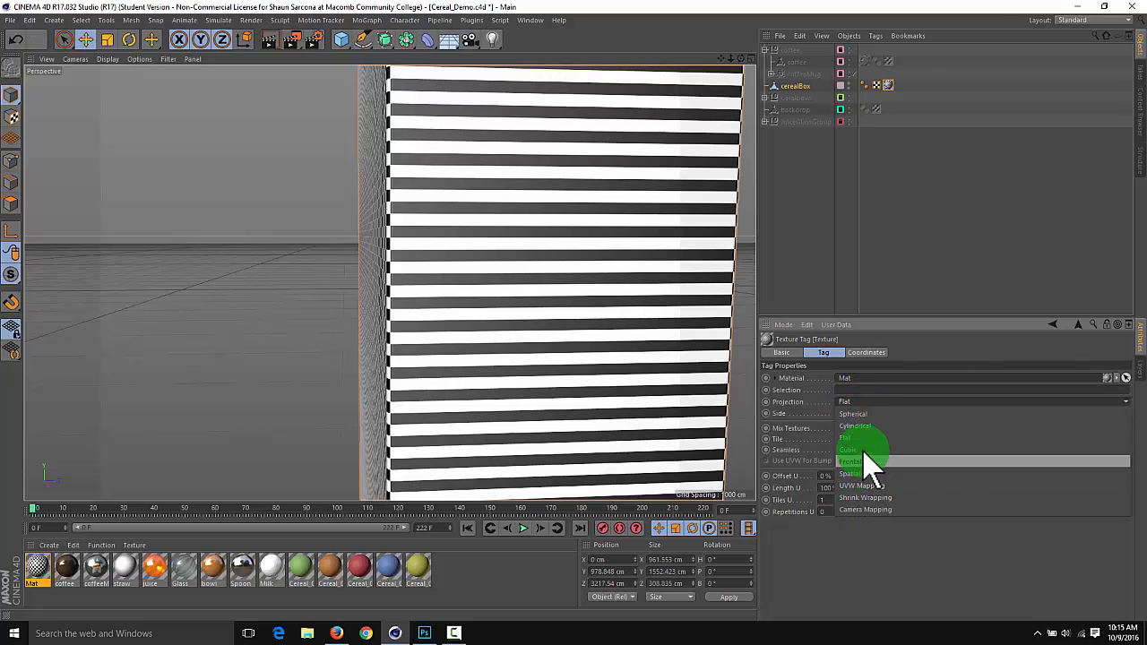
click(850, 449)
mouse_move(532, 333)
alt+right_down()
mouse_move(649, 342)
mouse_move(540, 335)
alt+right_up()
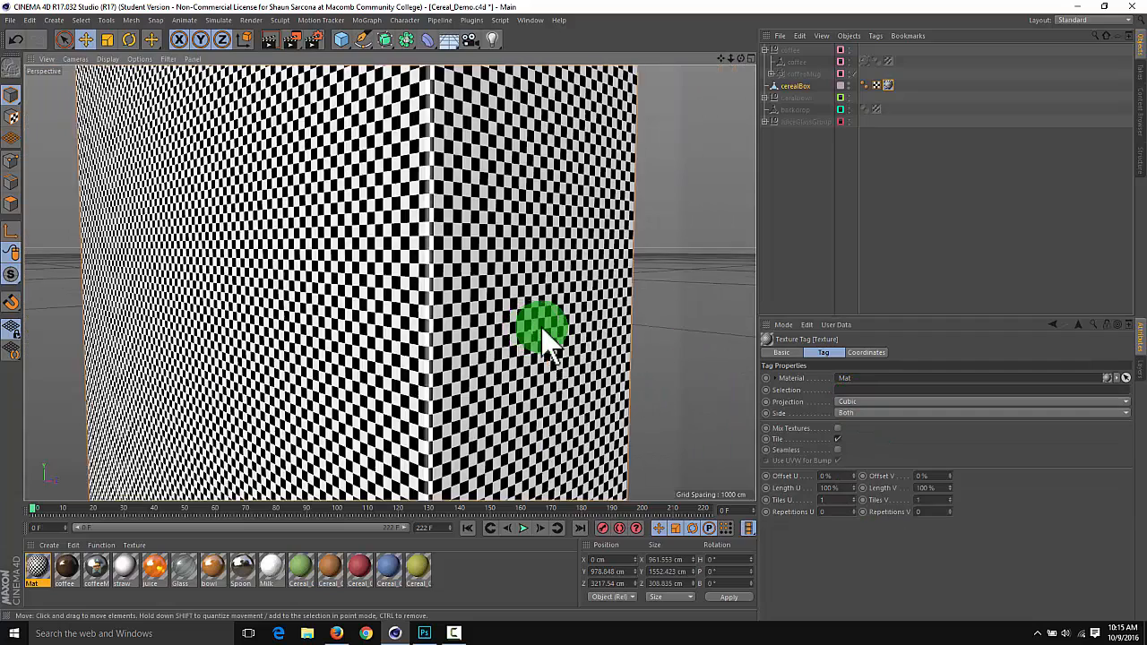
alt+drag(541, 335, 558, 335)
alt+right_drag(558, 335, 473, 353)
alt+drag(529, 299, 424, 343)
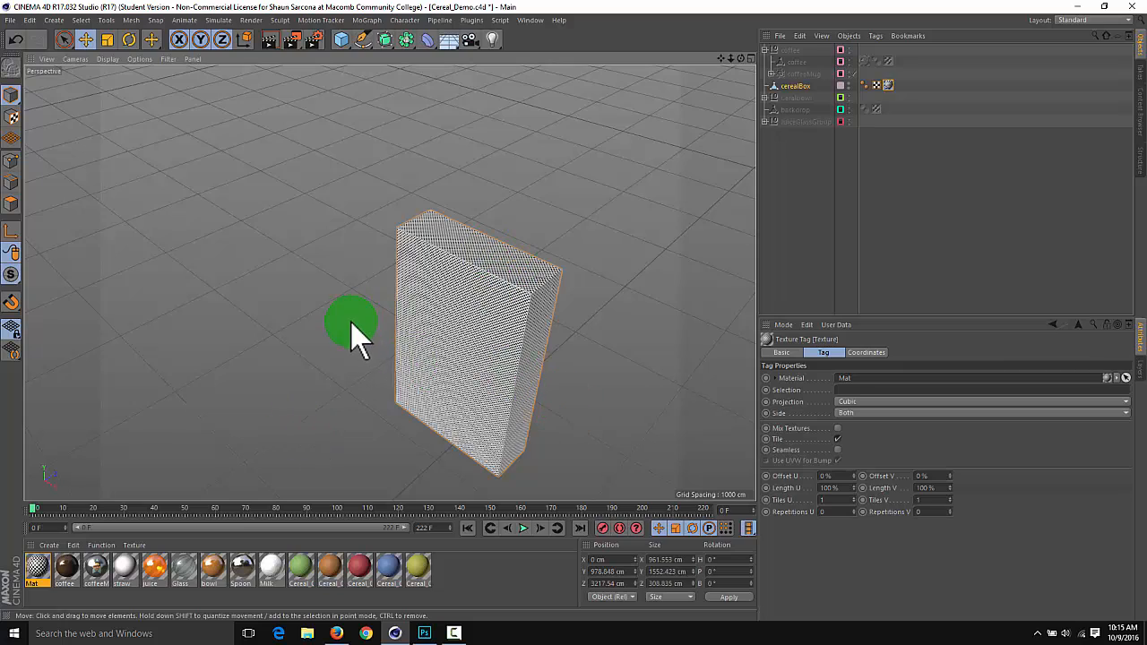
alt+drag(351, 323, 502, 340)
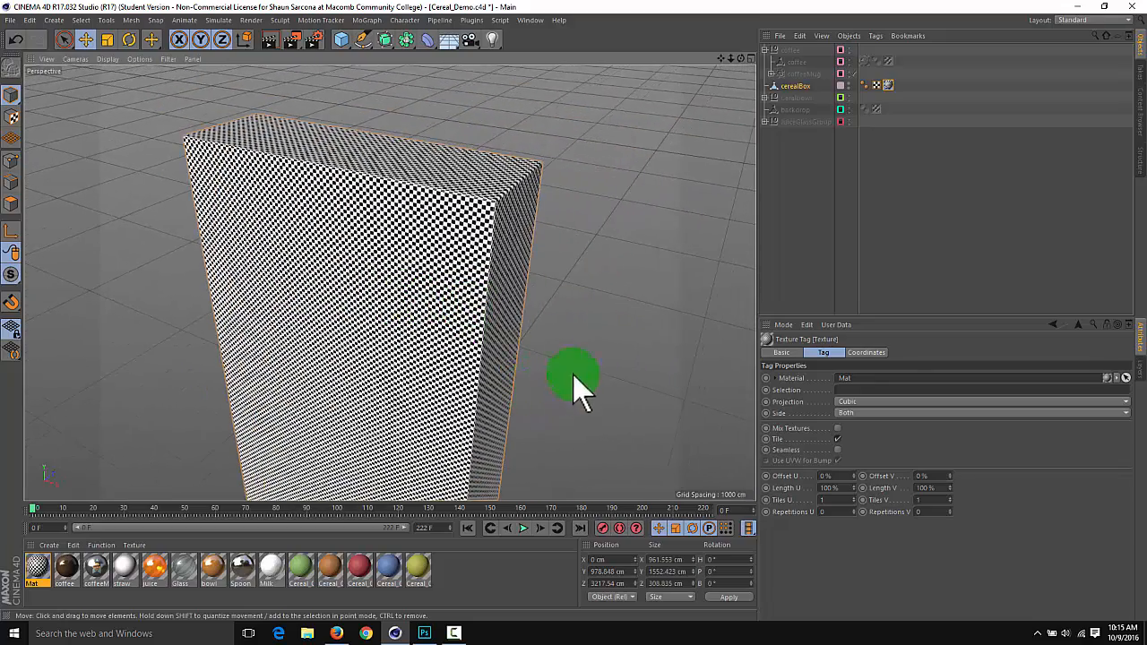
alt+drag(574, 374, 668, 383)
Set the cerealBox texture tag's projection back to UVW Mapping
click(845, 401)
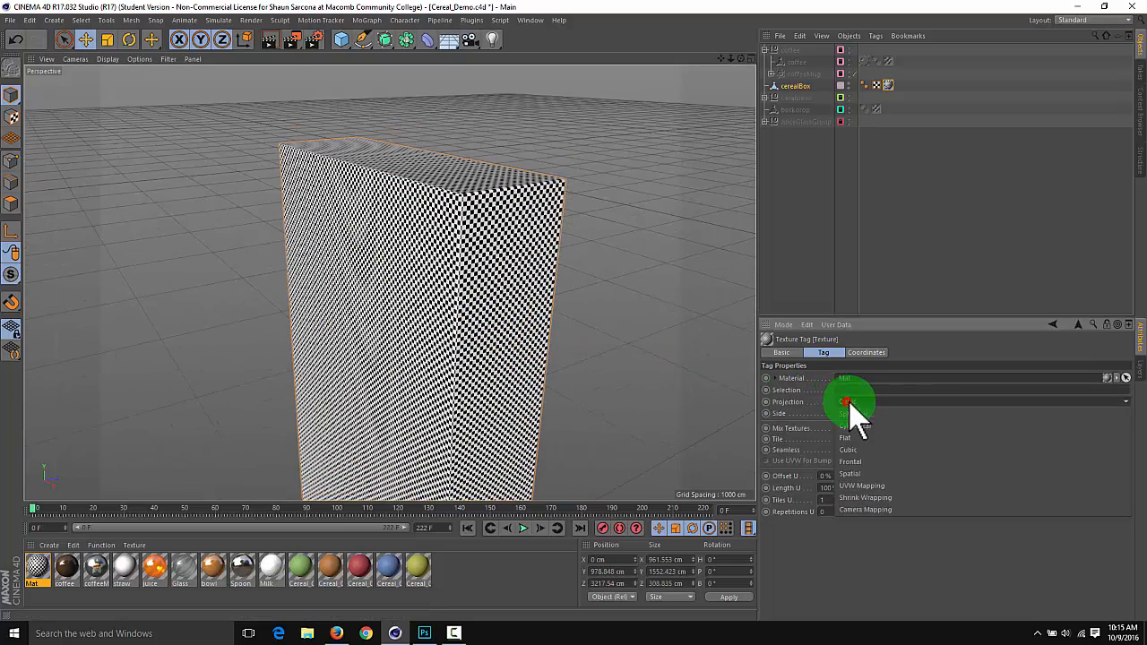
click(863, 486)
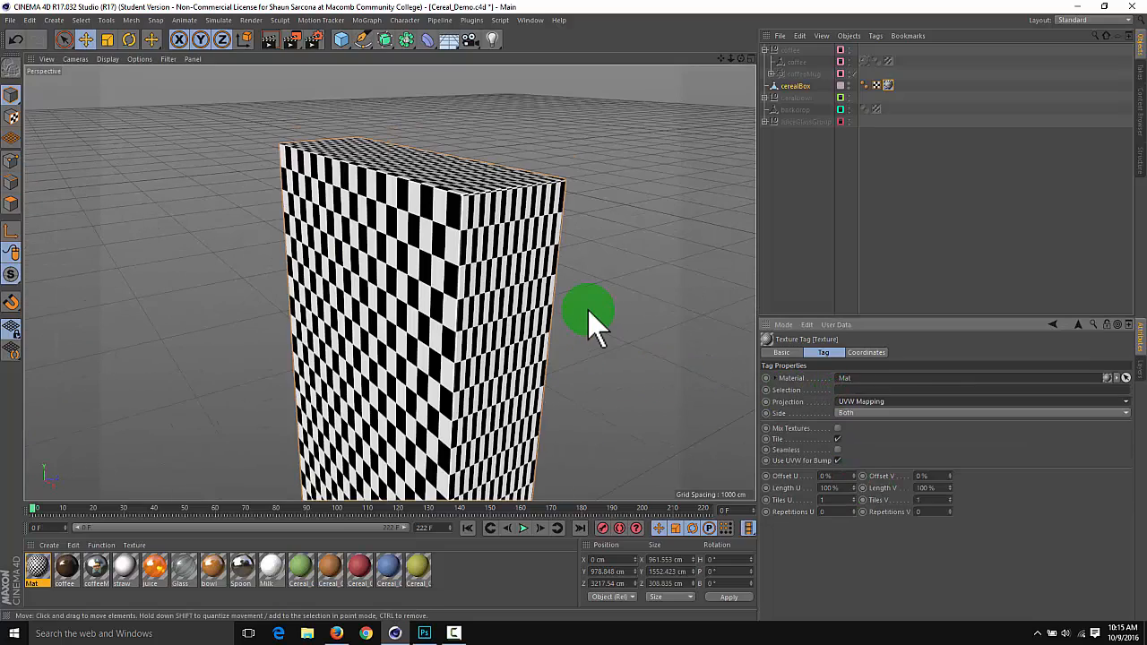
alt+drag(589, 327, 484, 282)
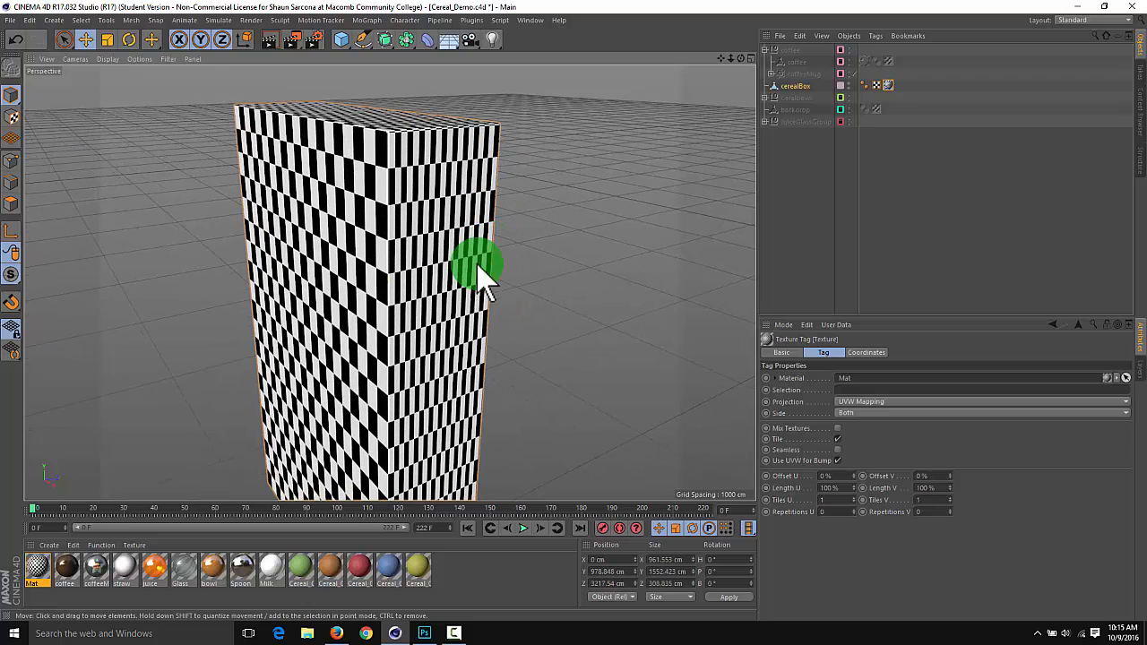
Switch the interface layout to BP UV Edit
click(1074, 21)
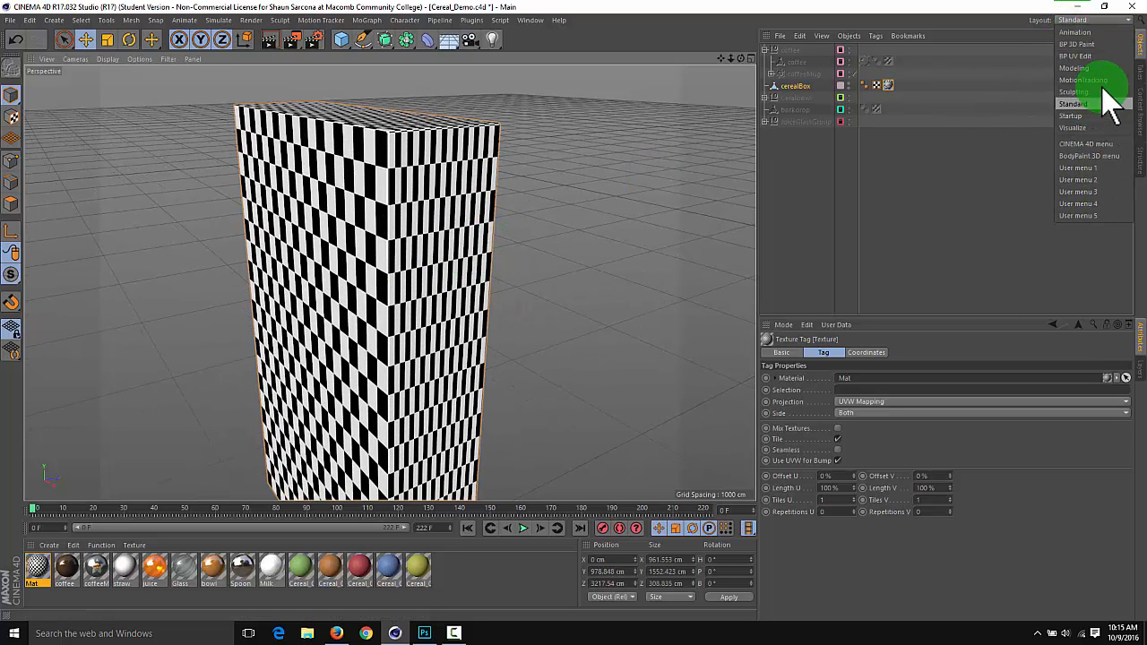
click(1081, 55)
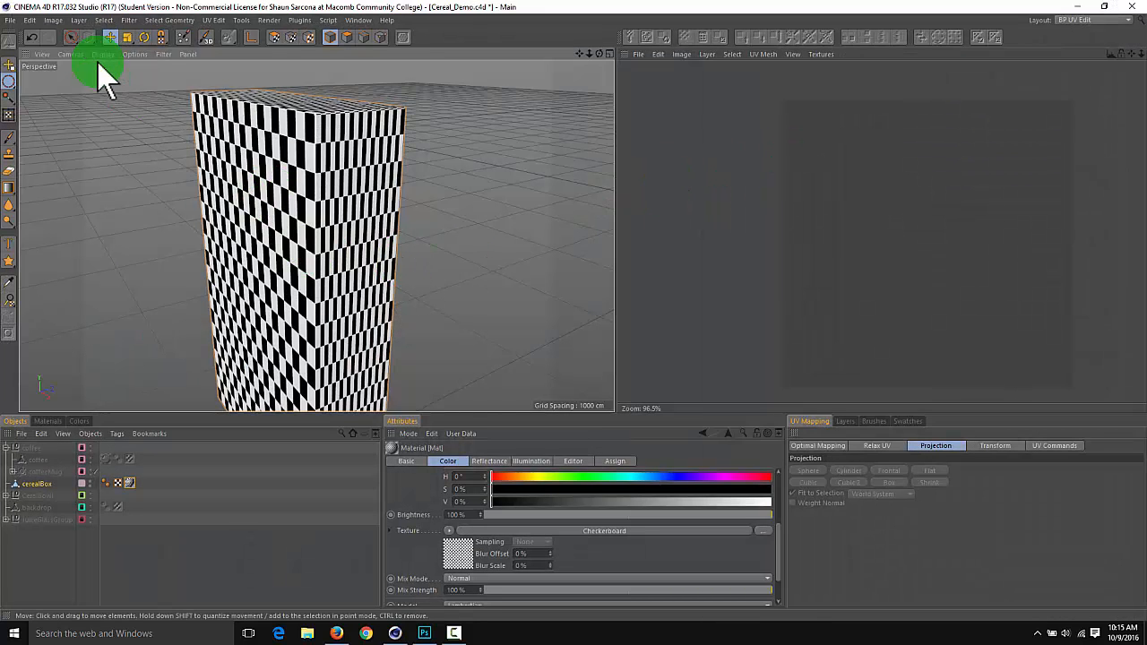
Activate the Rectangle Selection tool and switch the cerealBox to UV polygon editing so its UV mesh shows in the texture view
drag(72, 37, 92, 45)
click(199, 119)
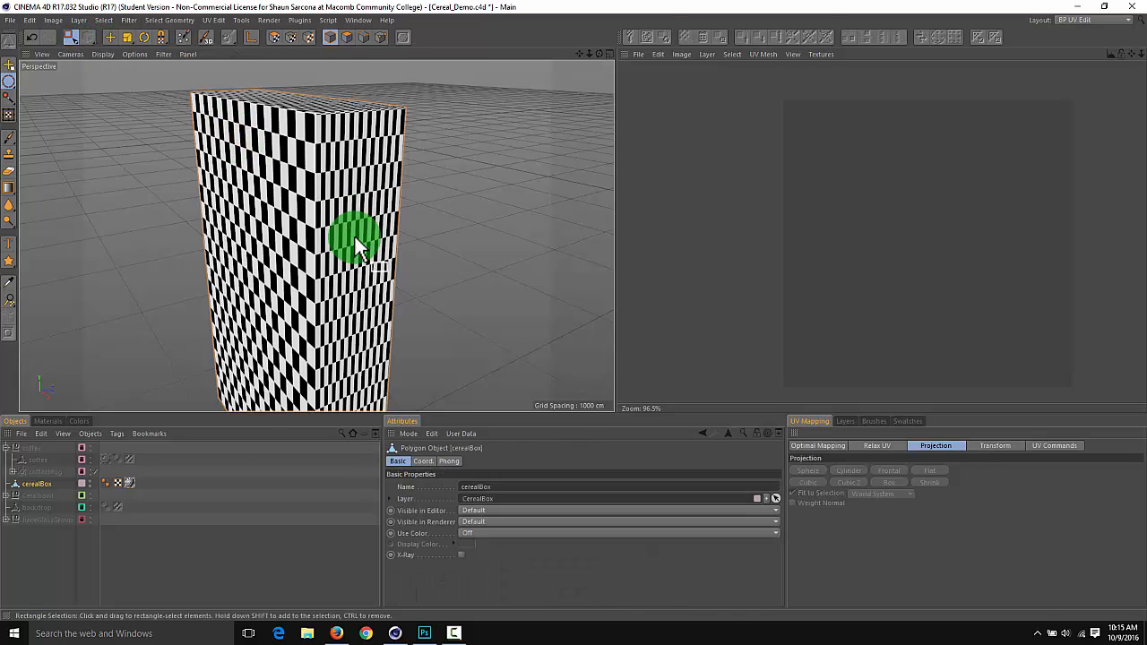
alt+drag(333, 354, 260, 107)
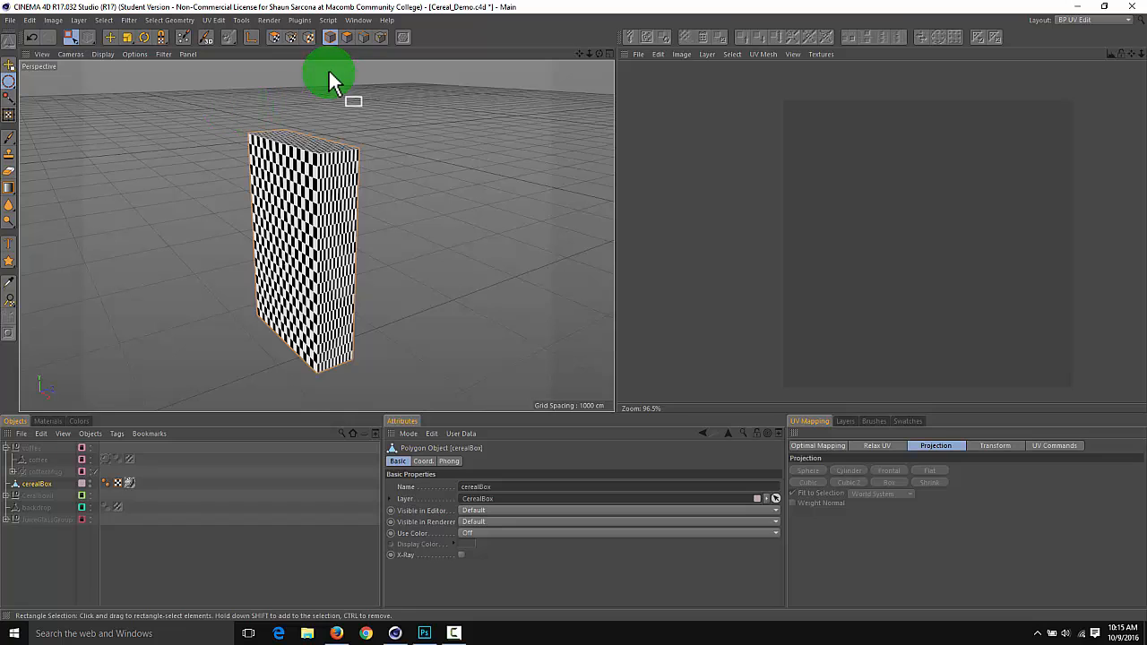
click(274, 38)
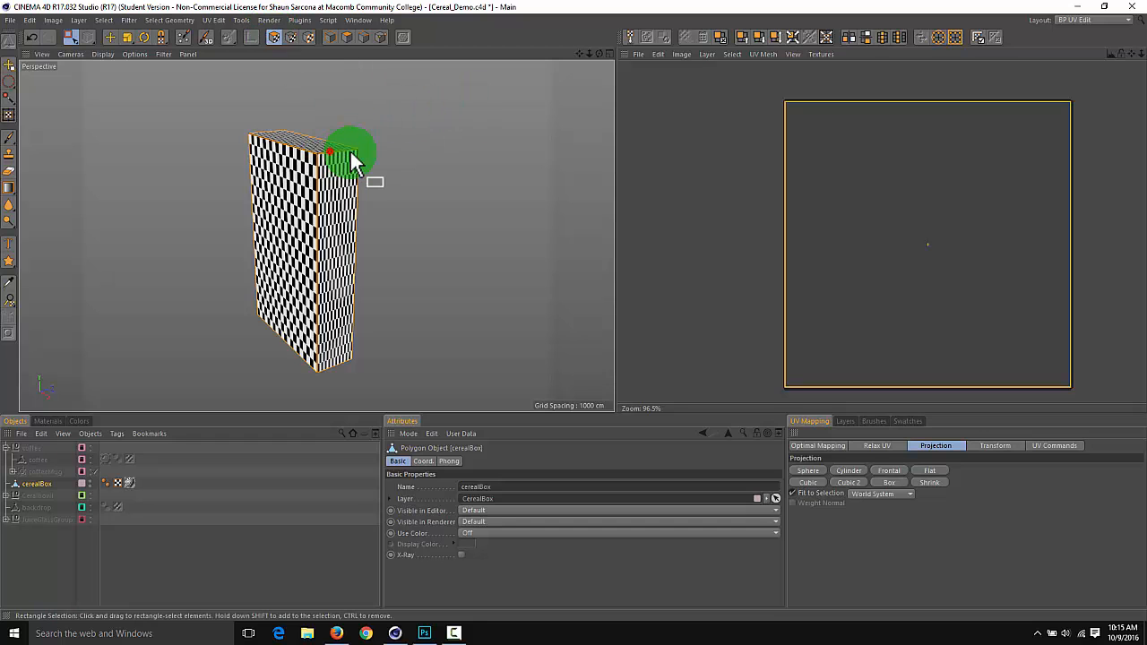
Rectangle-select the cerealBox's whole UV mesh in the texture view and examine the checker pattern on the box's faces
alt+drag(351, 159, 421, 167)
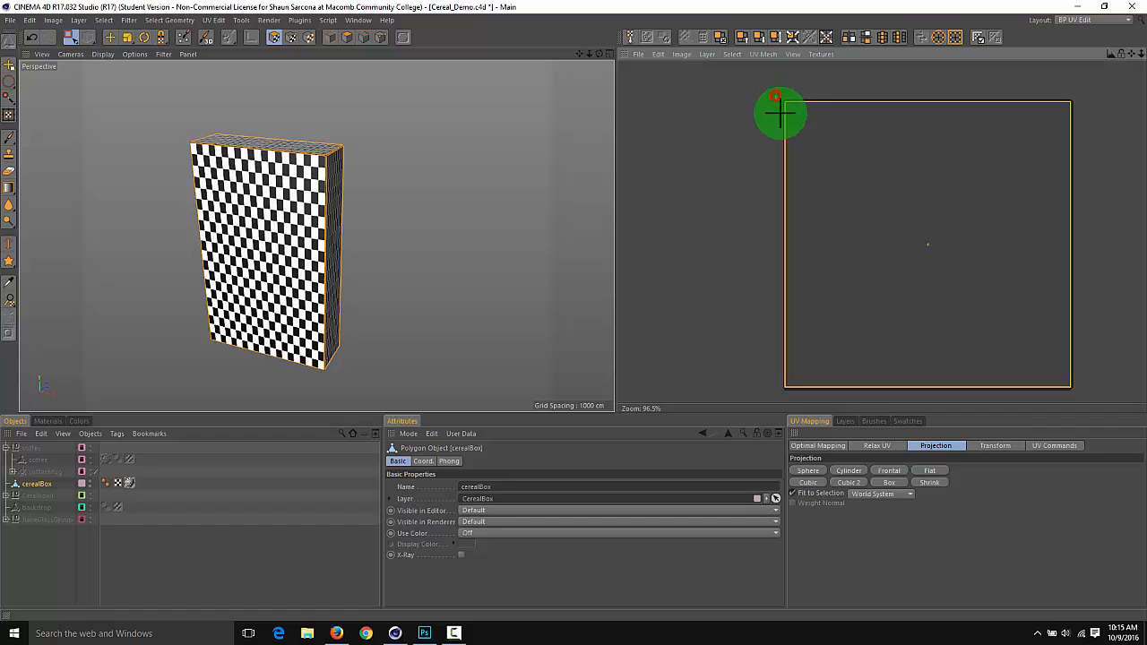
drag(777, 110, 1106, 404)
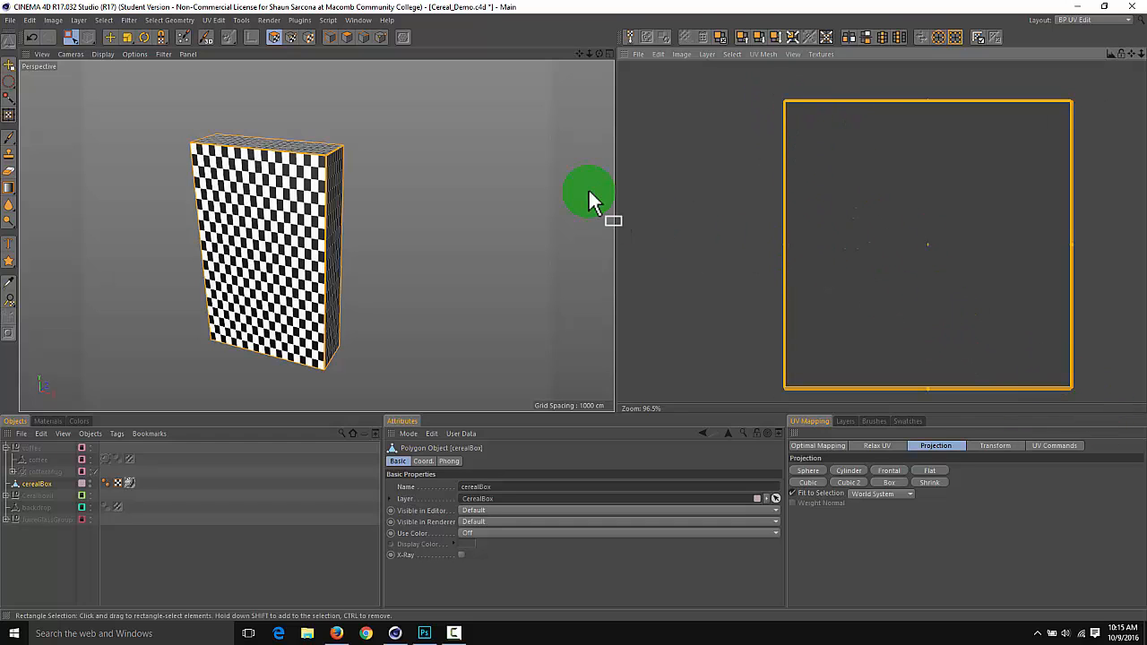
alt+drag(428, 199, 358, 200)
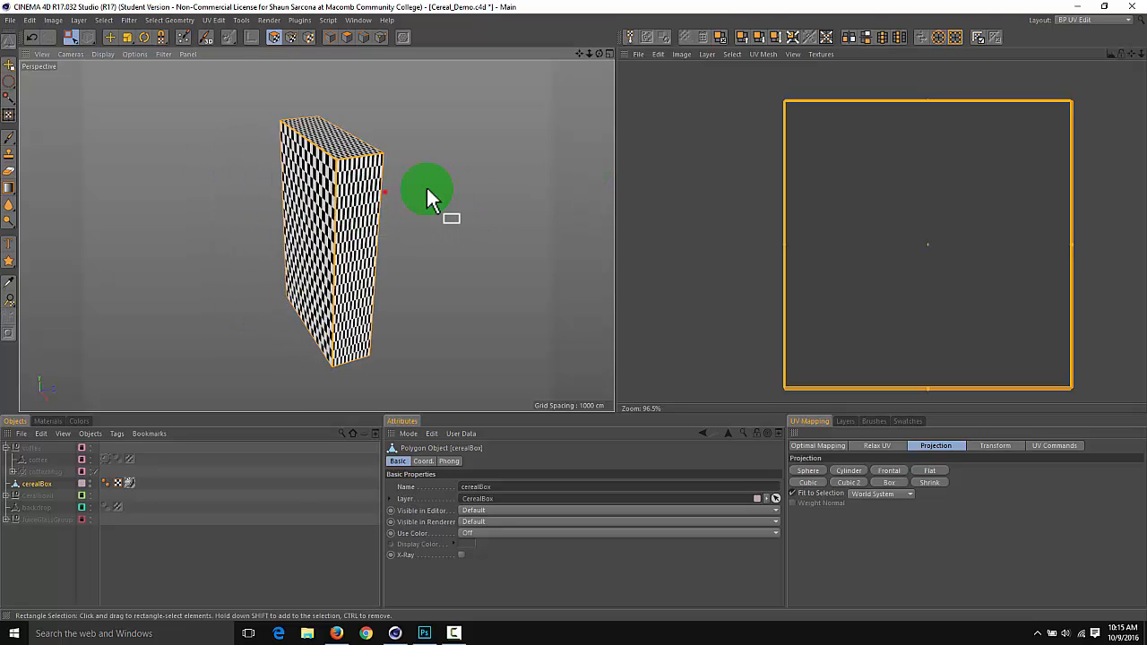
alt+drag(428, 192, 330, 226)
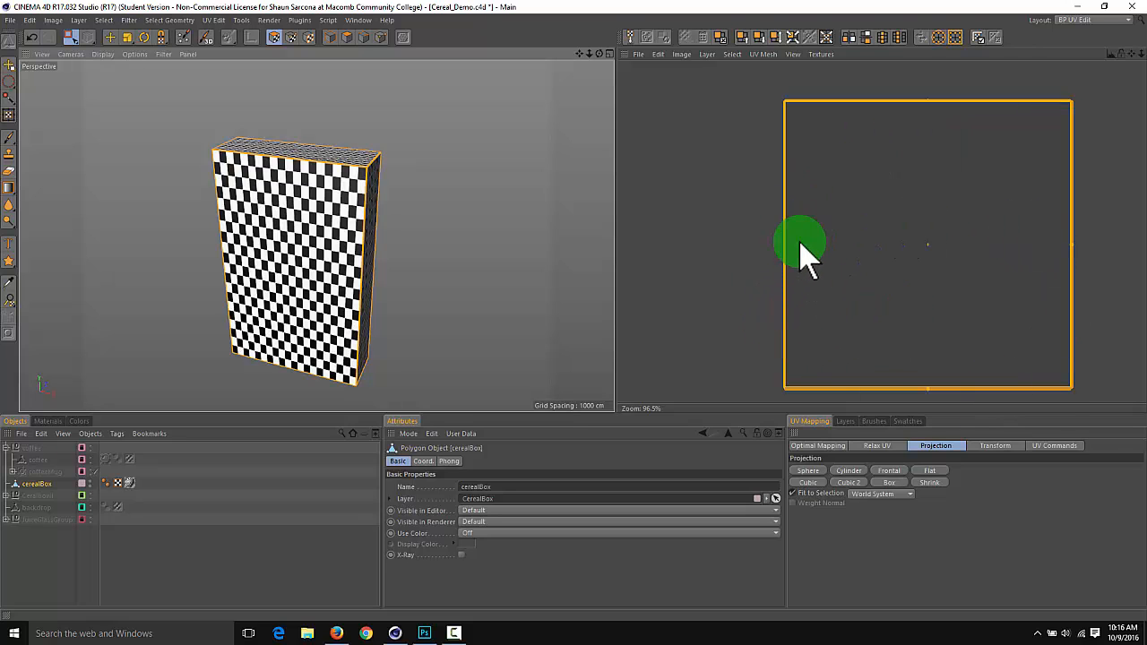
alt+drag(479, 199, 493, 232)
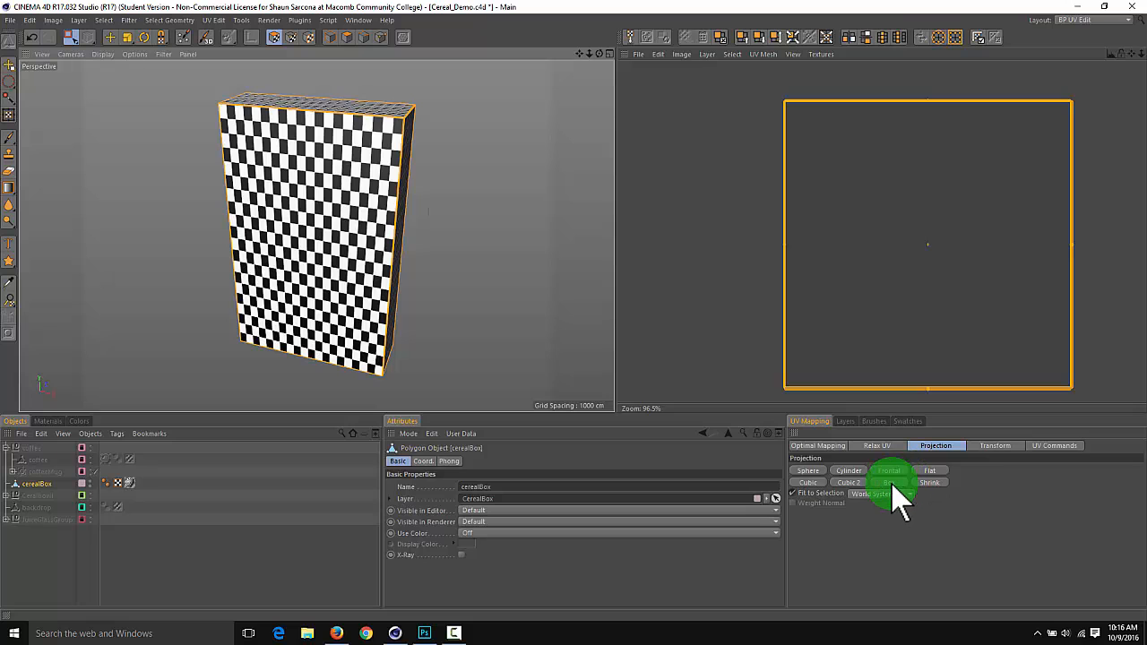
Try the Sphere and Cylinder UV projections on the cerealBox
click(808, 471)
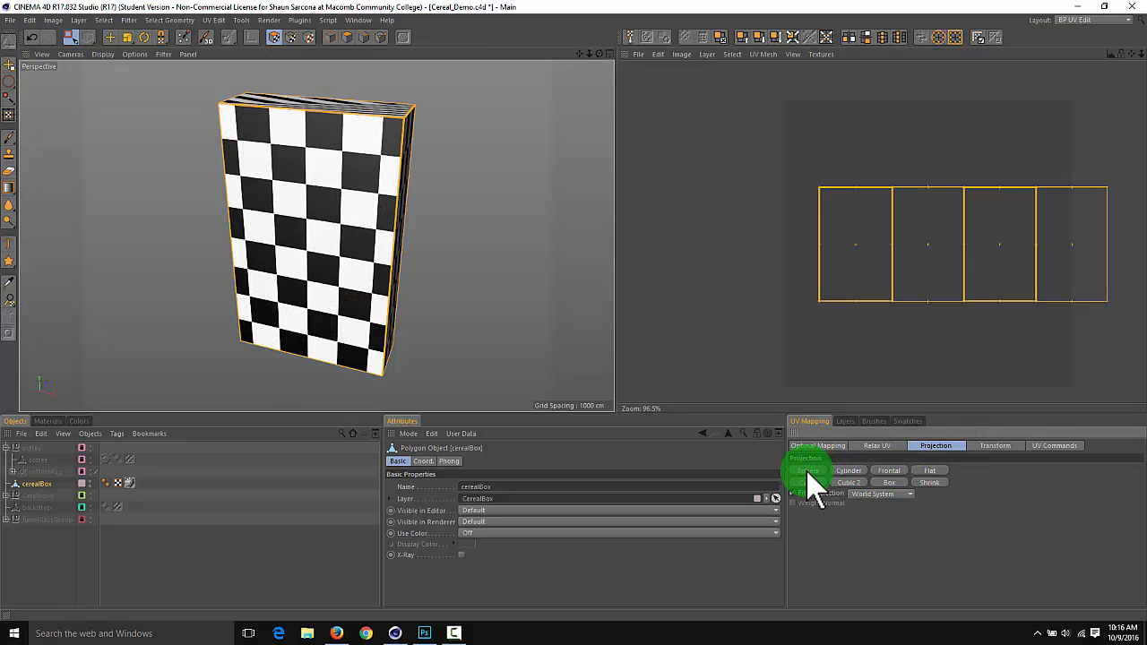
click(849, 471)
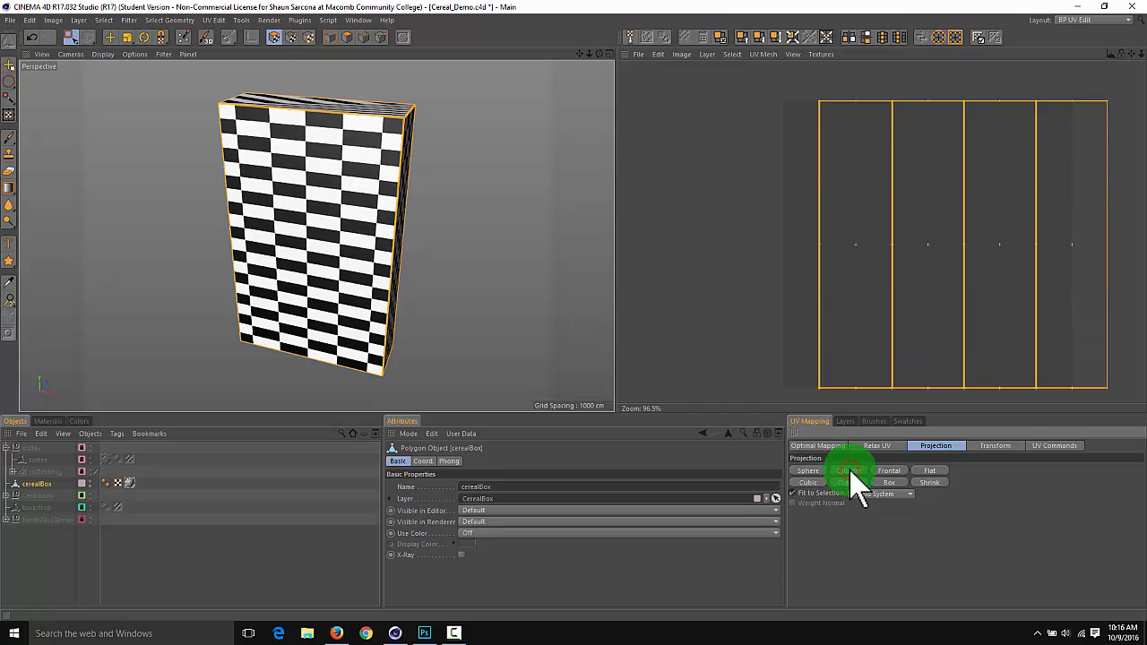
Try Frontal UV projection on the cerealBox from several view angles, including straight at its large face, and inspect the checker pattern
click(897, 471)
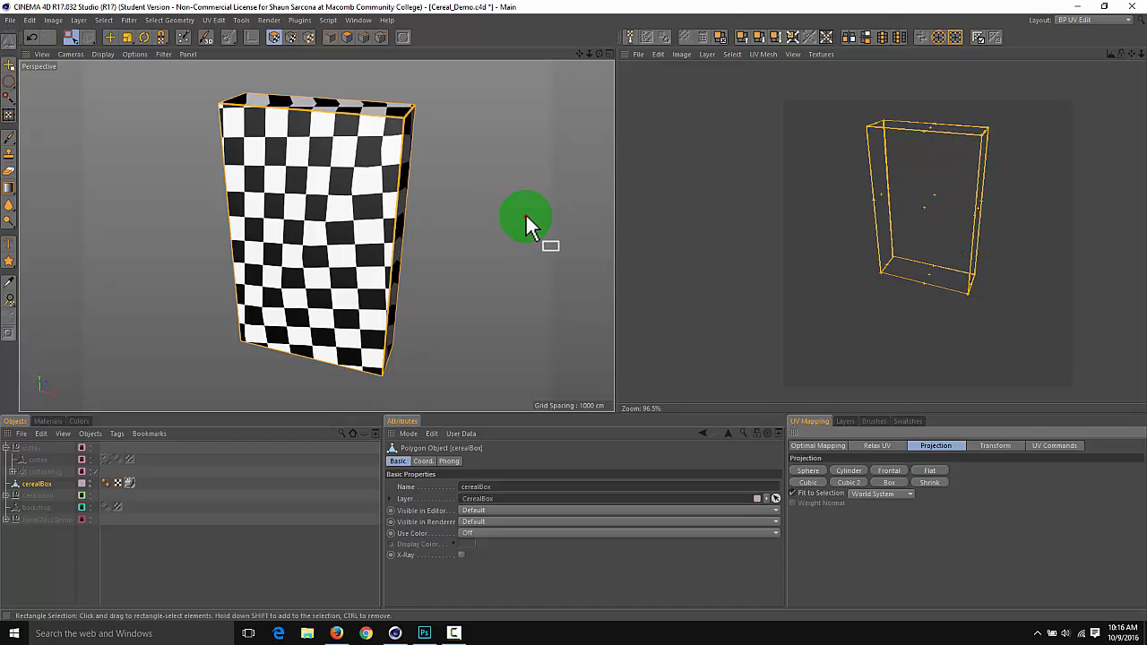
alt+drag(526, 217, 444, 216)
click(889, 471)
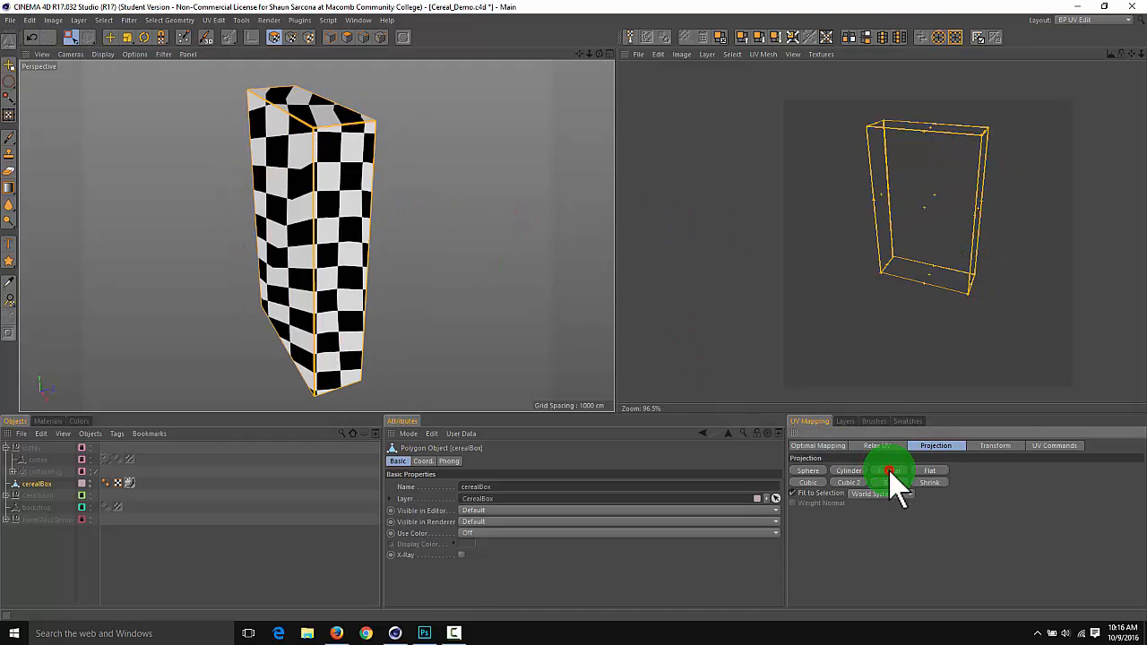
alt+drag(556, 318, 546, 340)
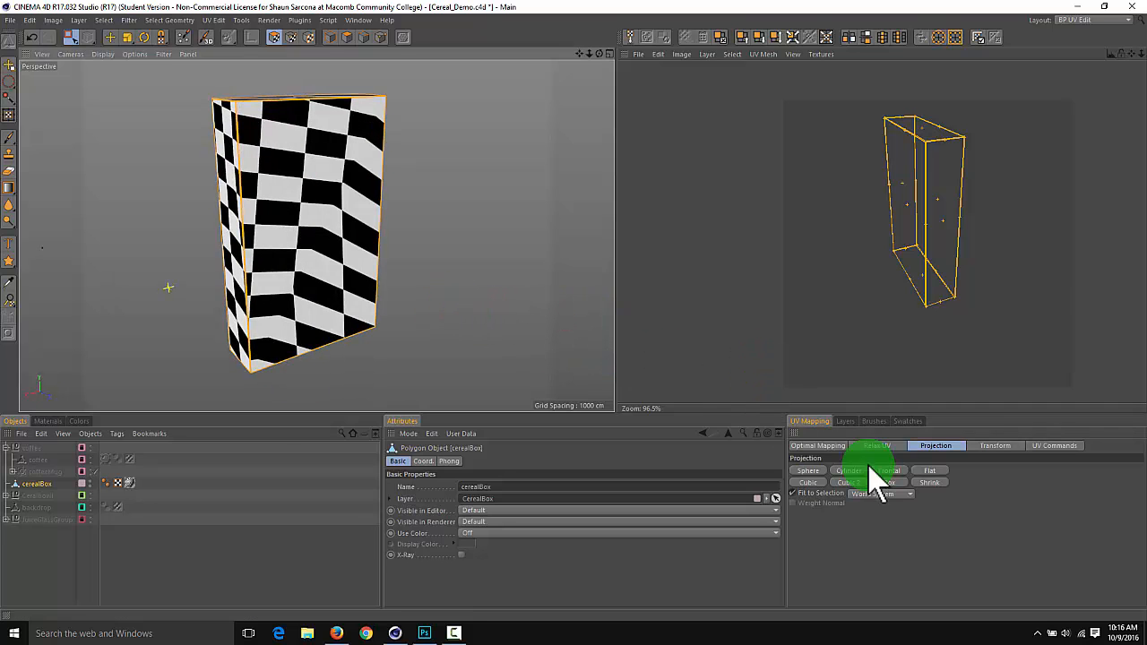
click(903, 470)
alt+drag(457, 284, 647, 344)
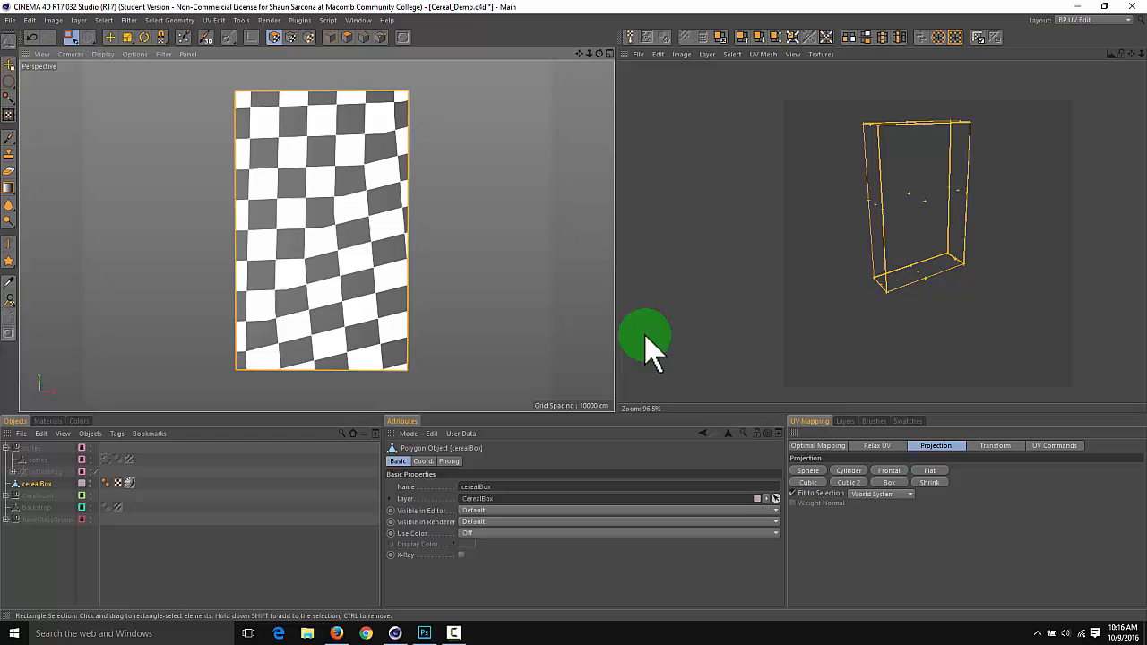
click(889, 473)
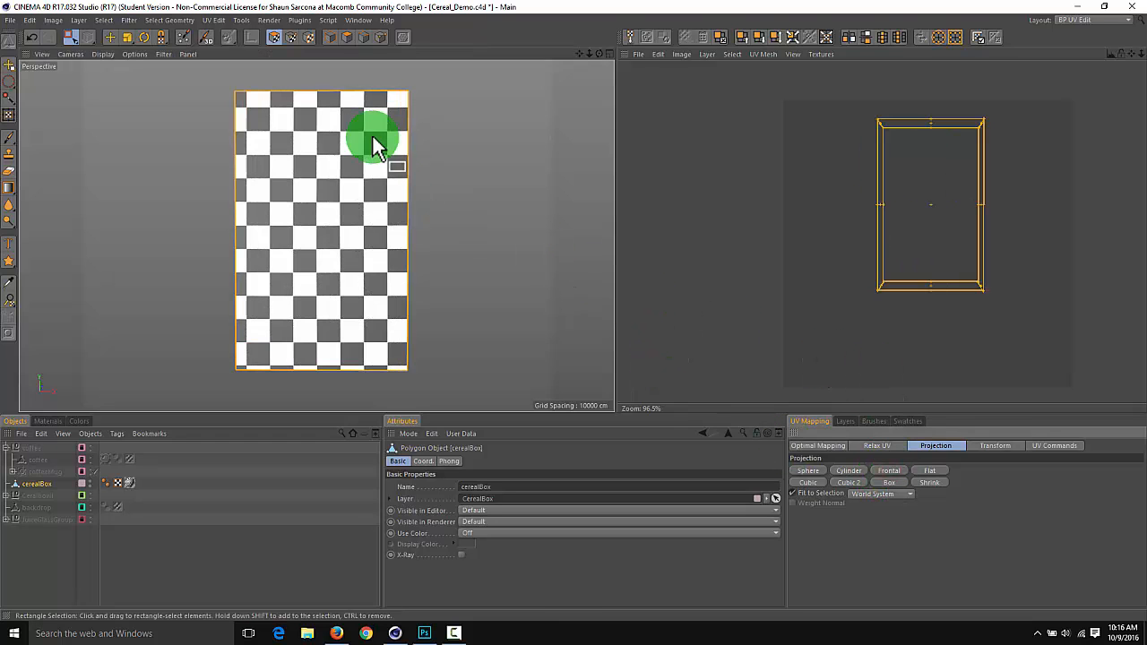
alt+drag(503, 219, 537, 242)
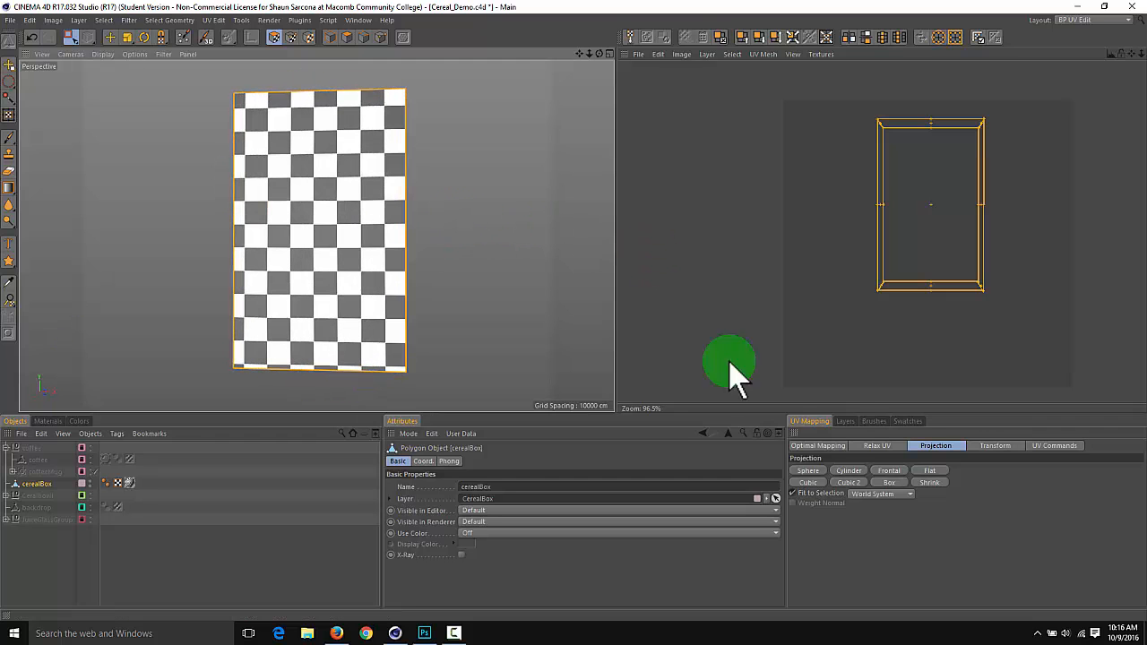
Try Flat UV projection on the cerealBox and inspect the pattern on its narrow side and top
click(932, 471)
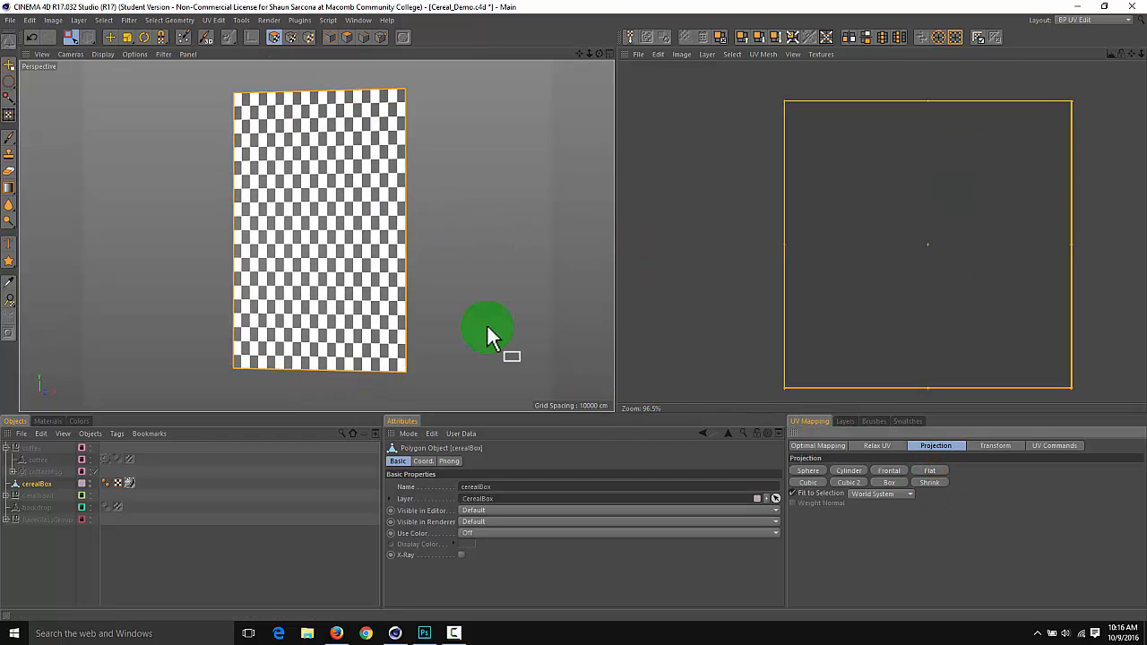
alt+drag(489, 328, 241, 277)
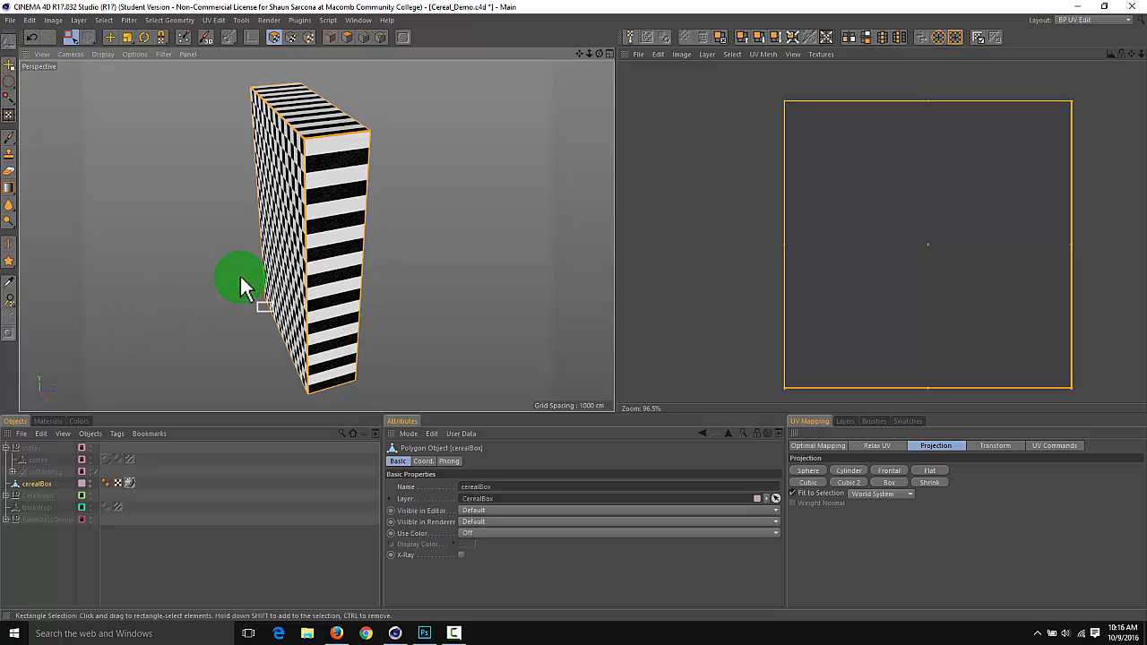
Try the Cubic and Cubic 2 UV projections on the cerealBox and compare their checker patterns
click(809, 483)
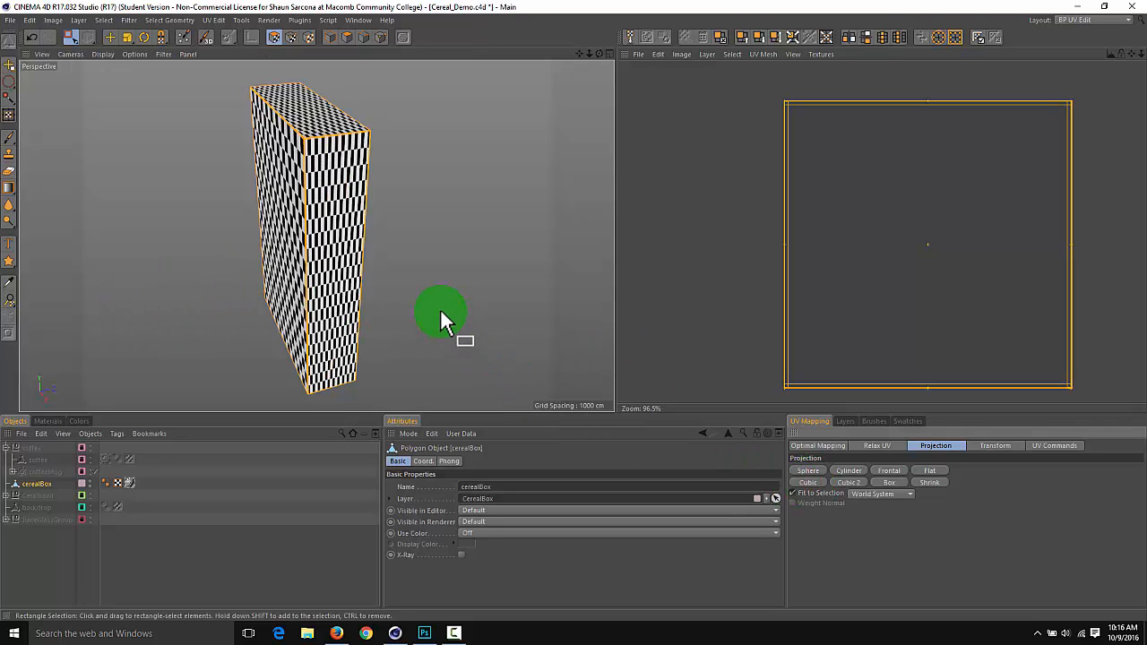
alt+drag(441, 314, 803, 186)
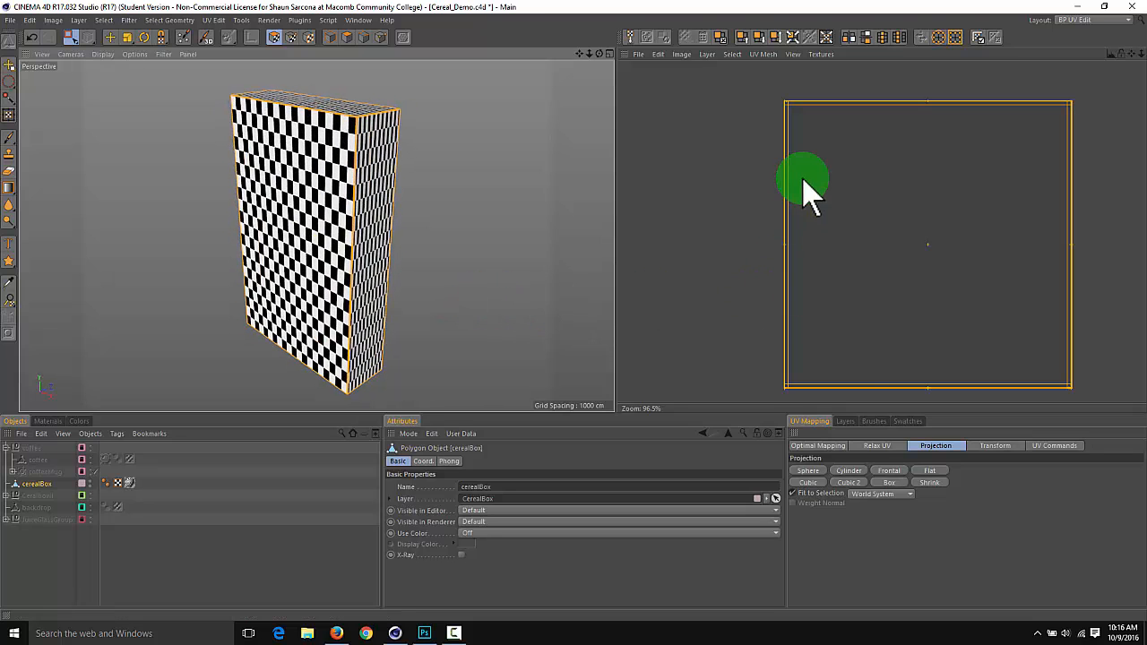
click(846, 483)
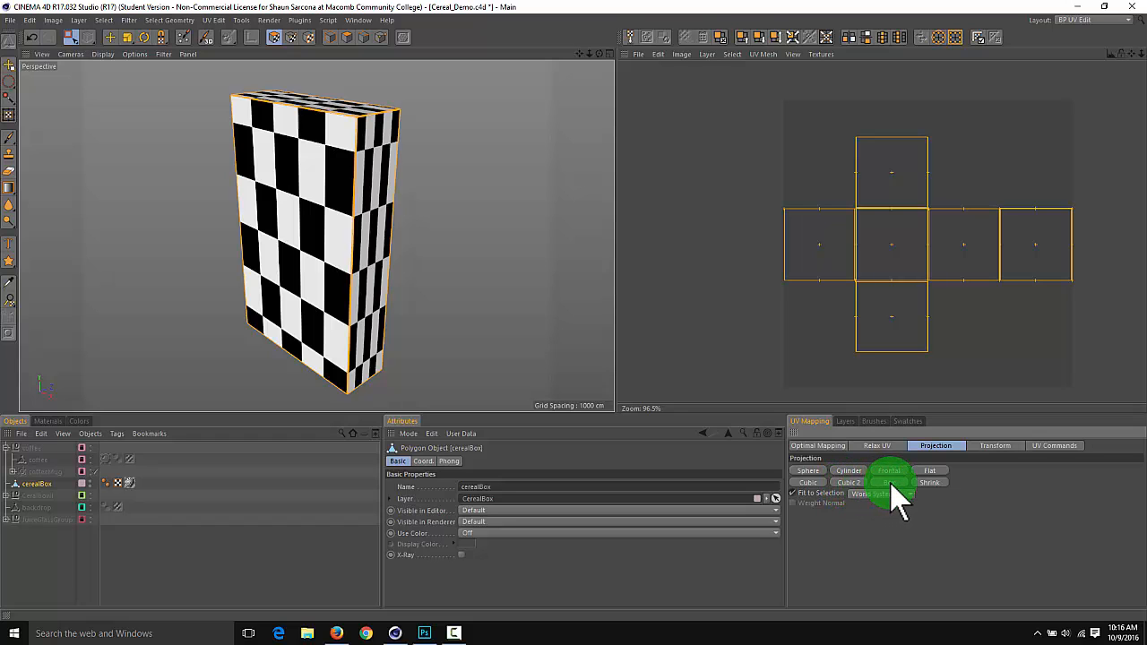
Apply Box UV projection to the cerealBox and inspect the checker pattern on its front, side and top faces
click(890, 483)
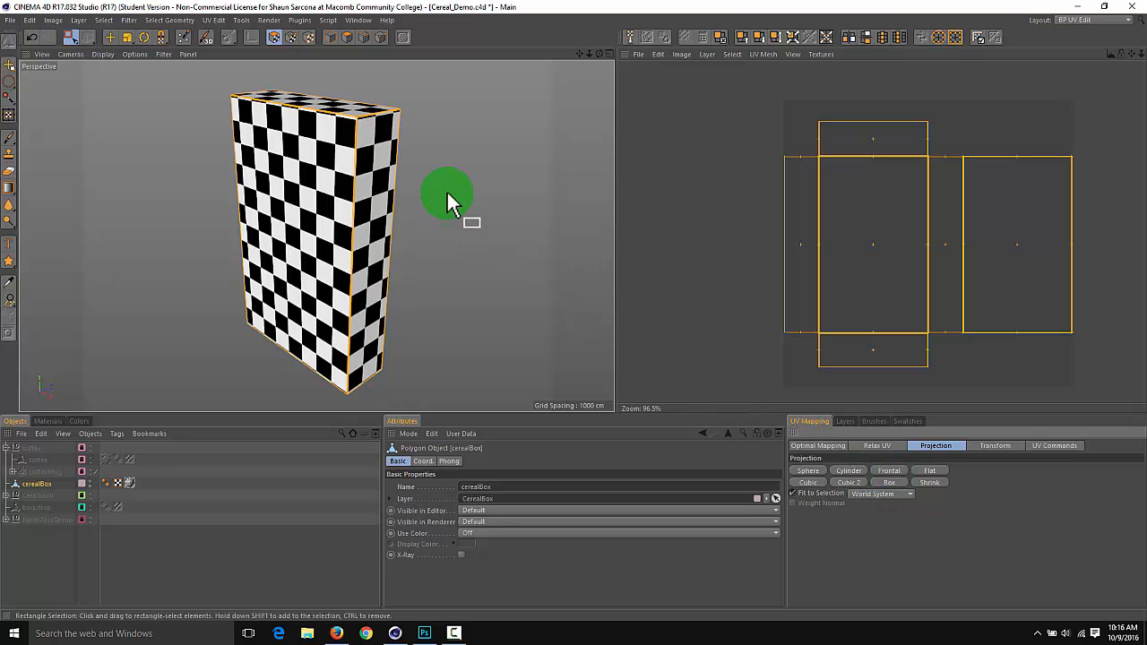
alt+drag(447, 190, 488, 179)
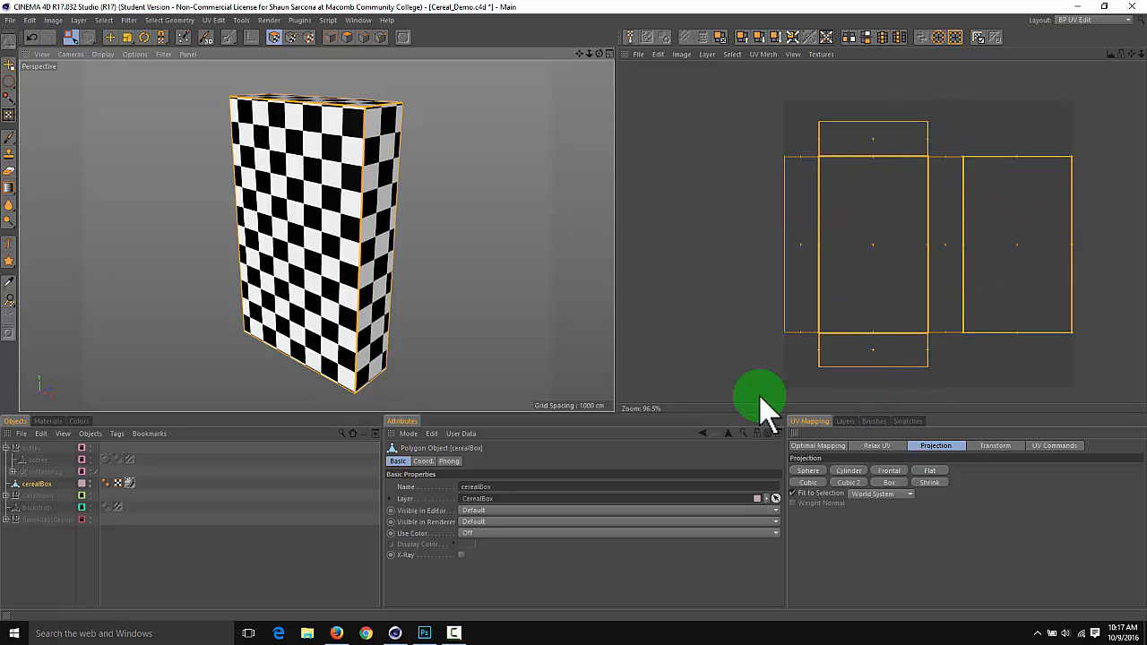
alt+drag(504, 251, 458, 225)
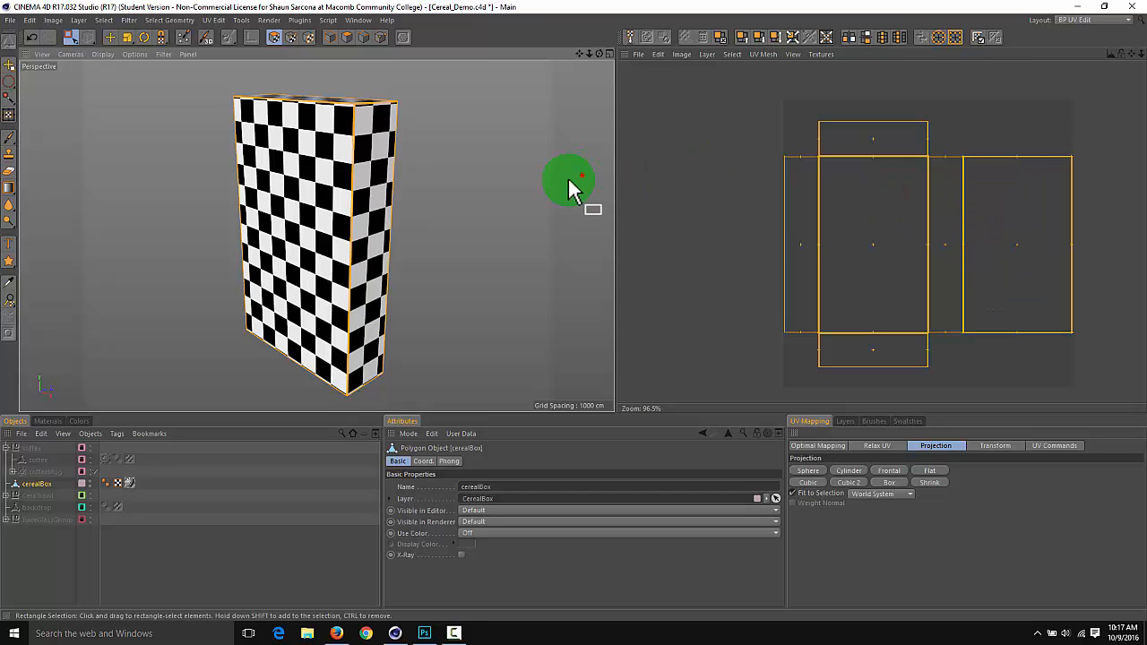
alt+drag(567, 177, 277, 160)
alt+drag(333, 195, 430, 305)
alt+drag(243, 253, 593, 236)
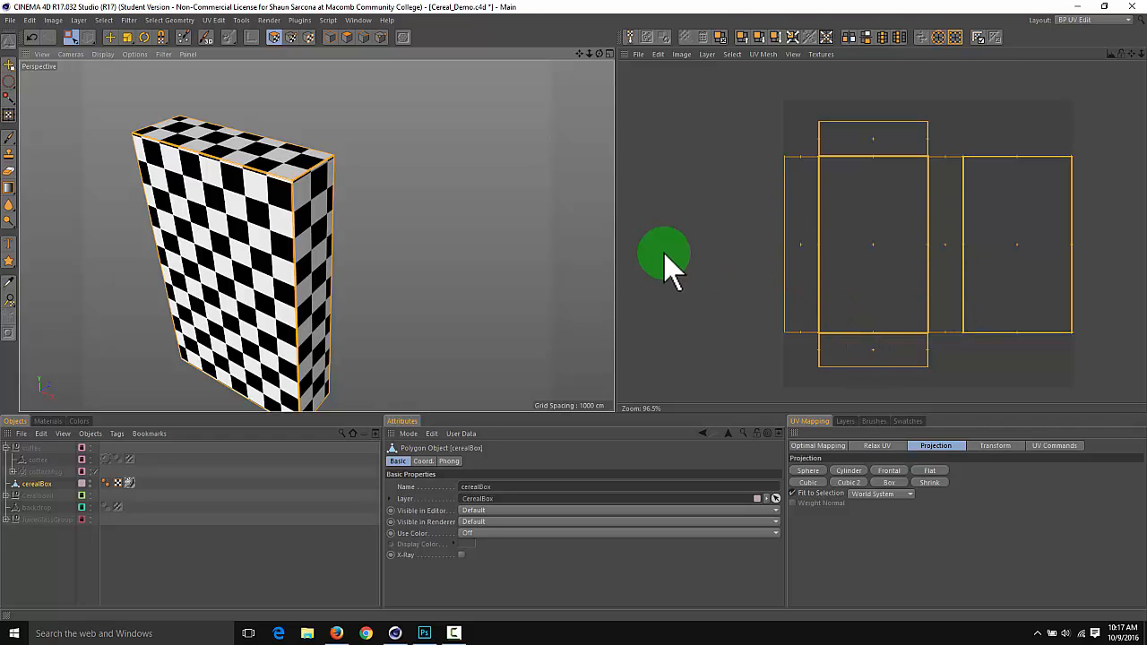
alt+drag(472, 257, 609, 229)
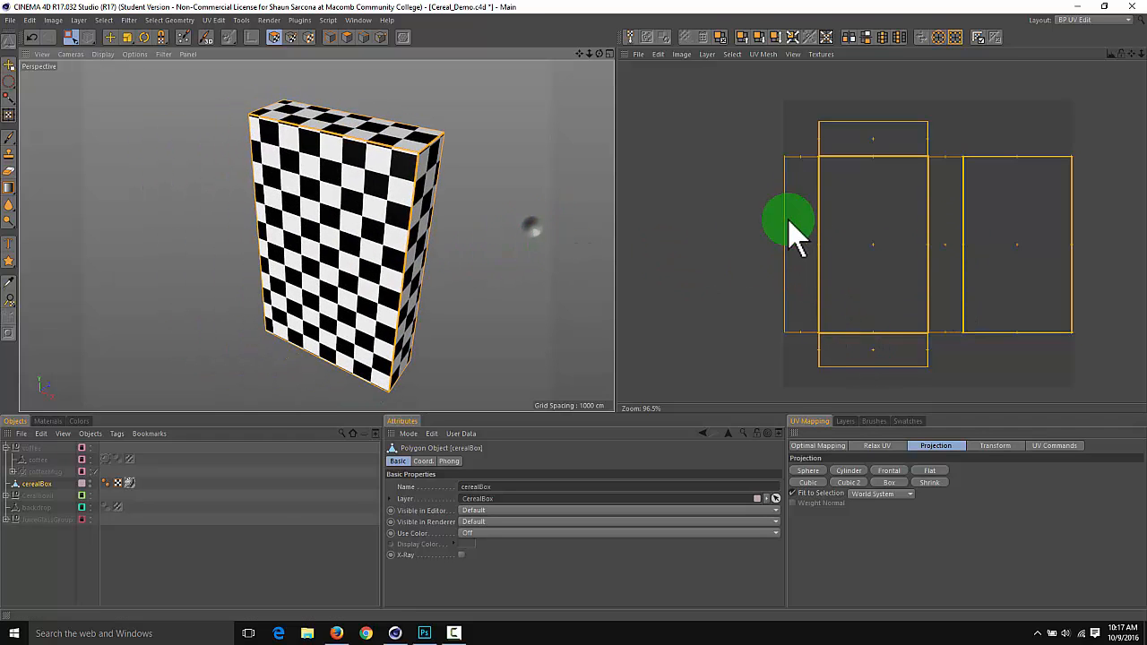
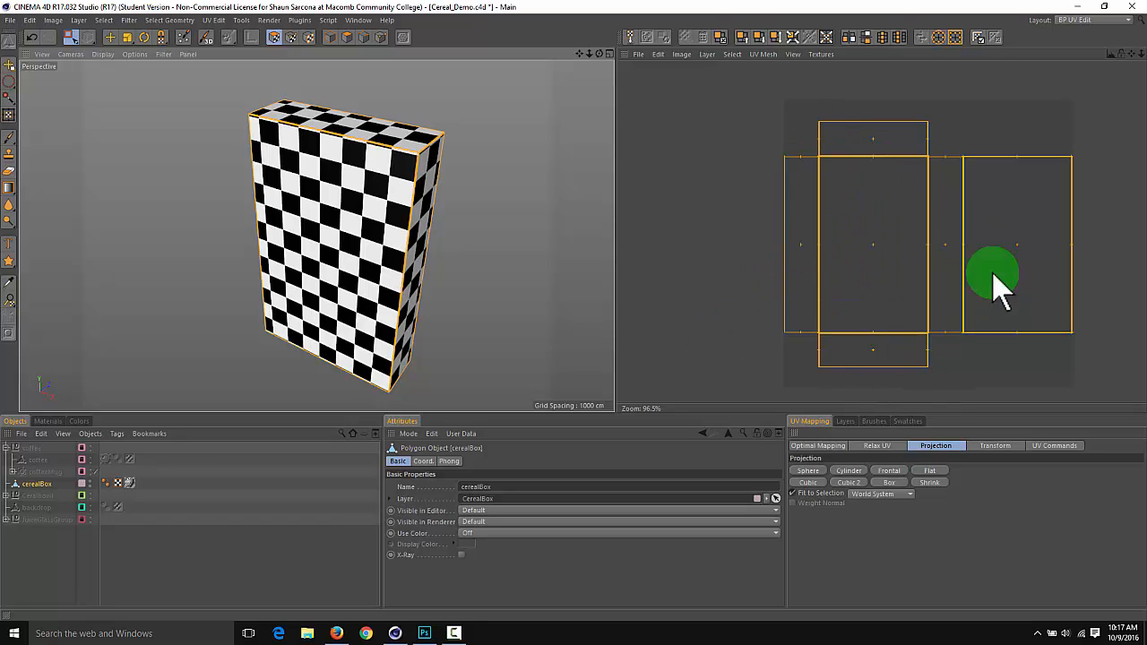
Check the cerealBox's empty texture layer list and launch the Paint Setup Wizard
alt+middle_drag(1051, 272, 1046, 274)
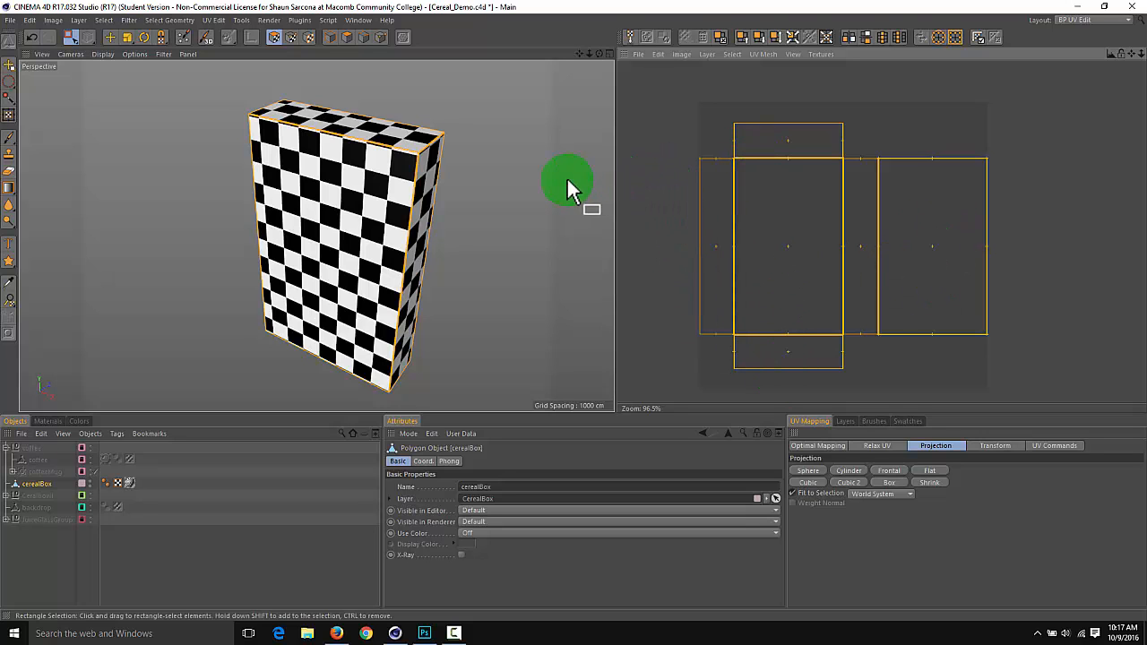
alt+drag(568, 184, 499, 143)
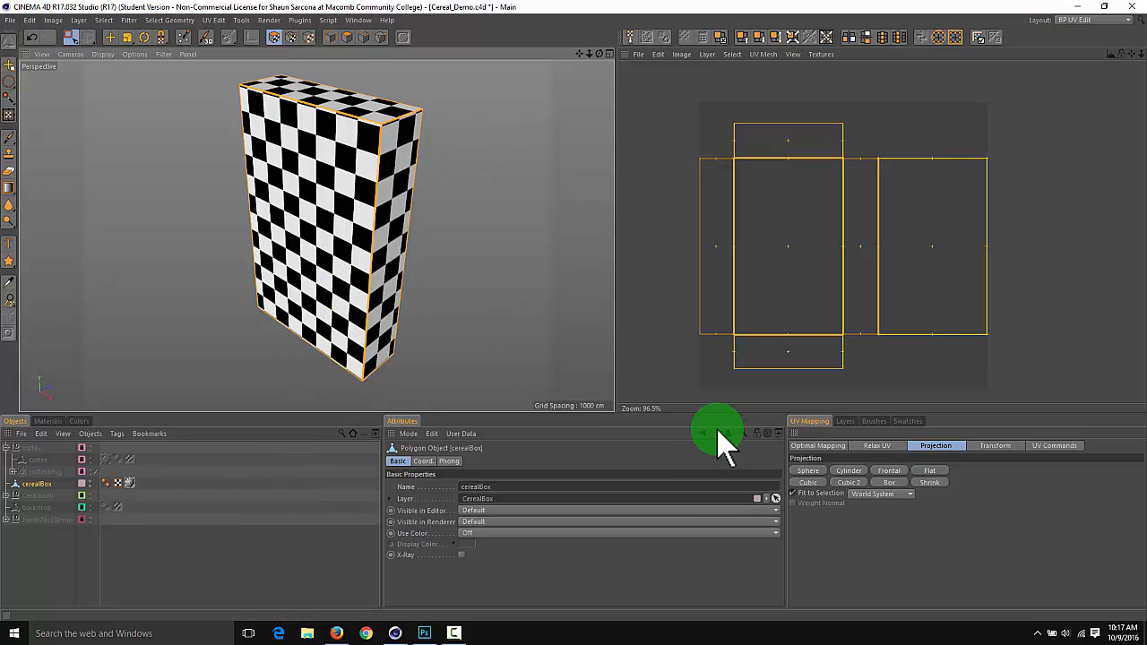
click(842, 421)
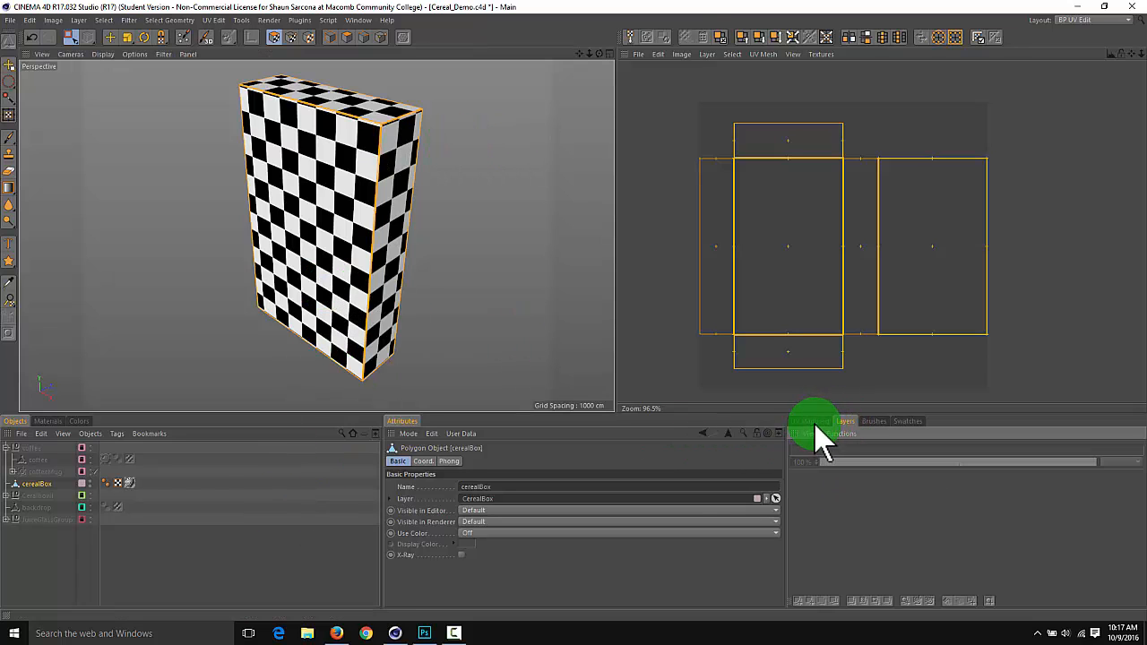
click(819, 421)
click(844, 422)
click(241, 20)
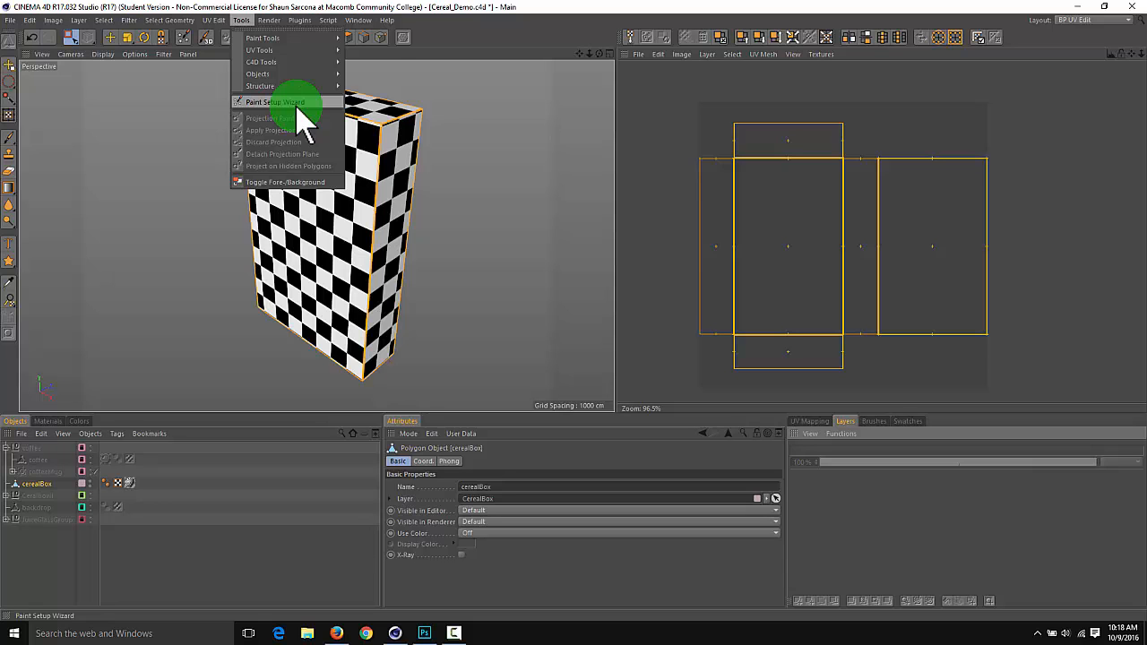
click(297, 103)
Include only the Mat material in the wizard and turn off Recalculate UV, leaving Single Material Mode on
drag(302, 13, 294, 58)
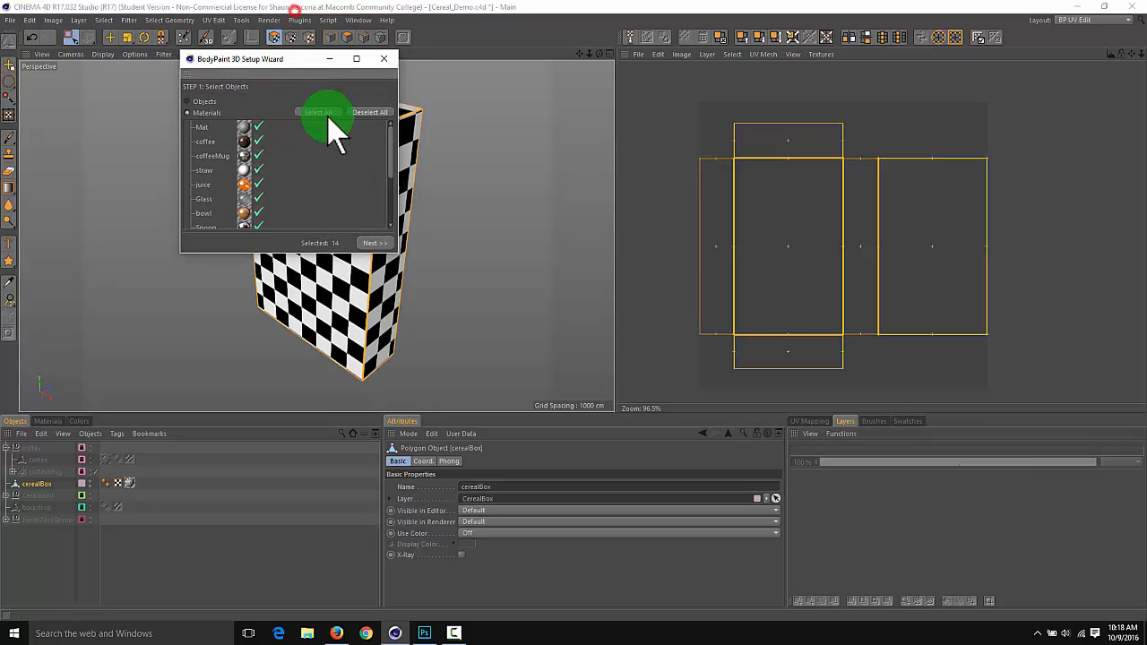
click(356, 242)
click(255, 125)
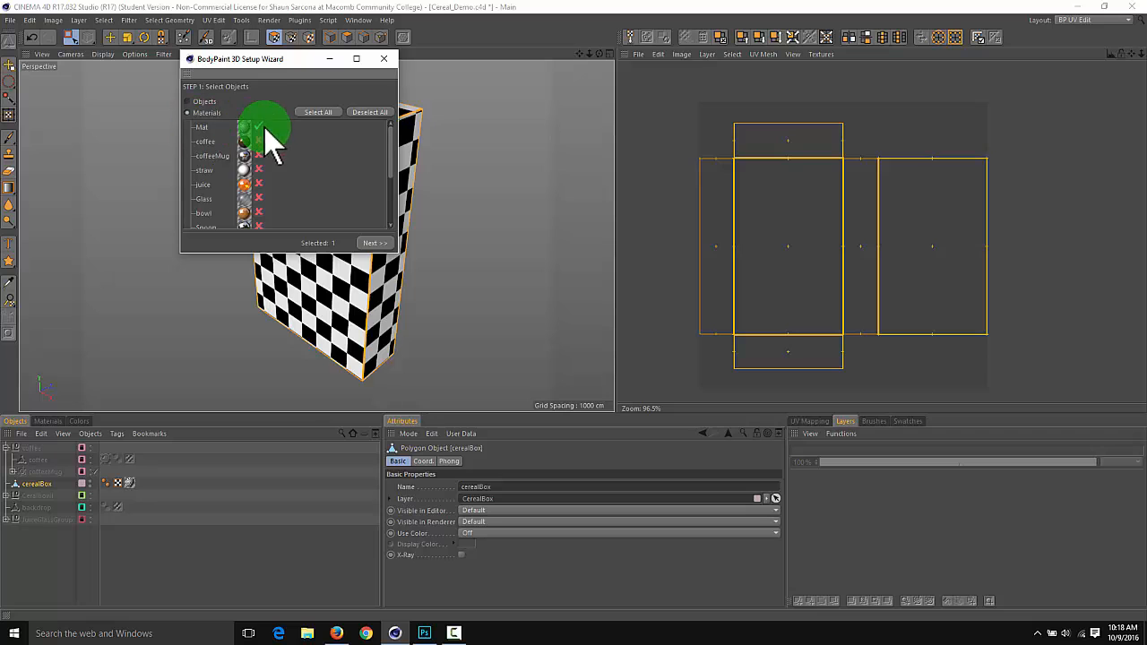
click(389, 244)
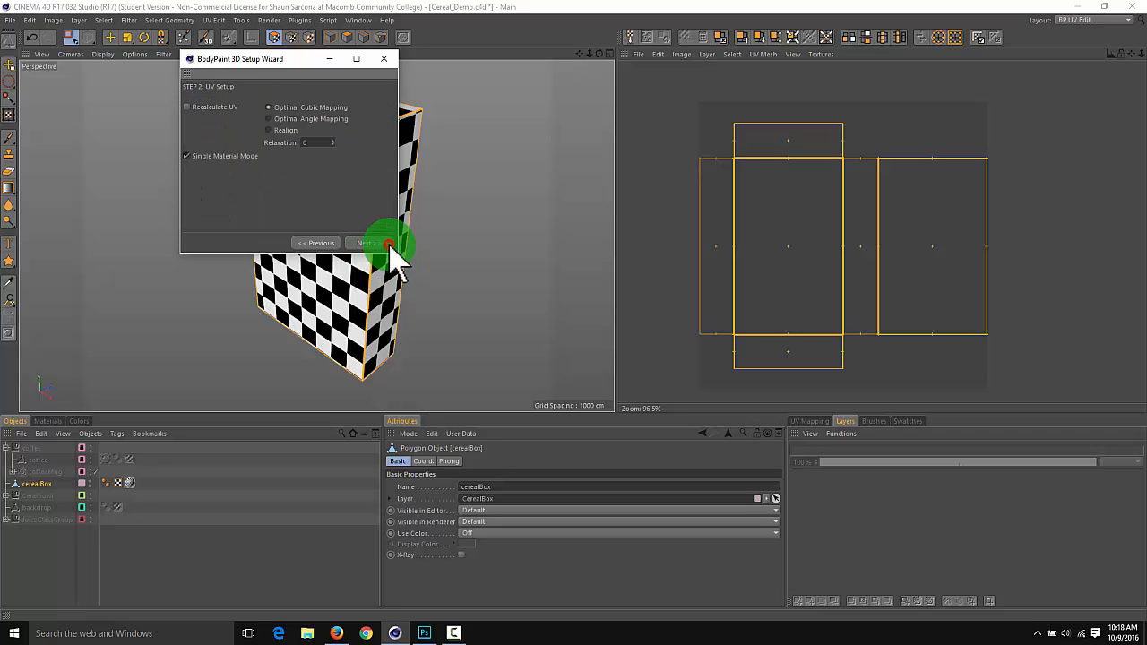
click(210, 120)
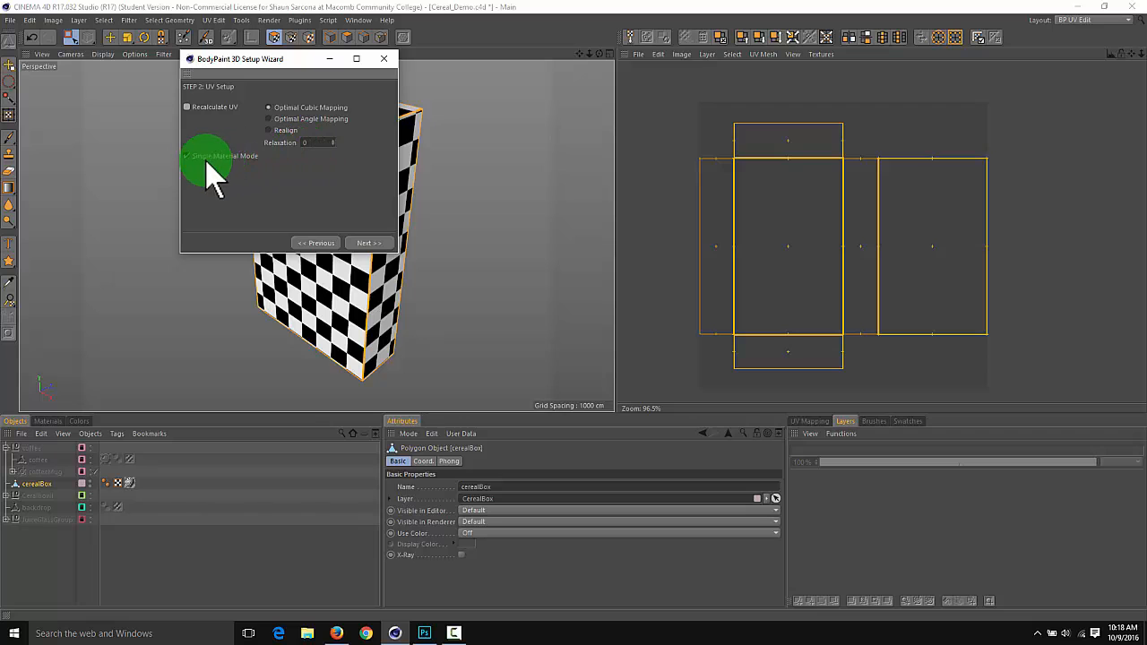
click(369, 243)
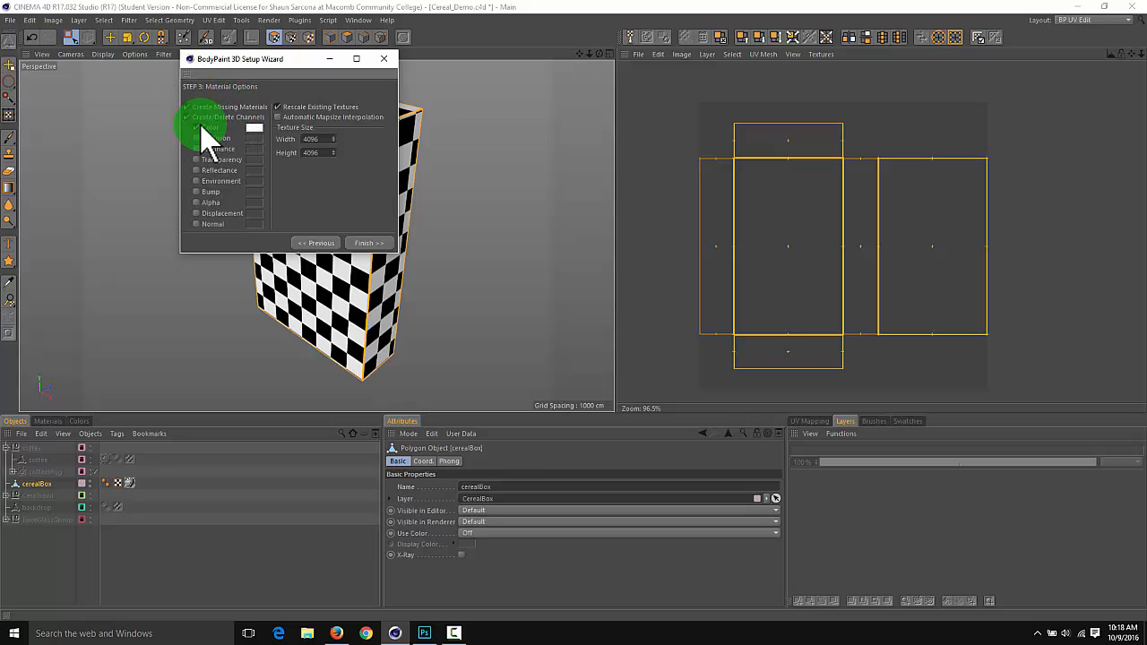
Review the wizard's white Color channel, the Rescale Existing Textures option and the texture width and height
click(255, 129)
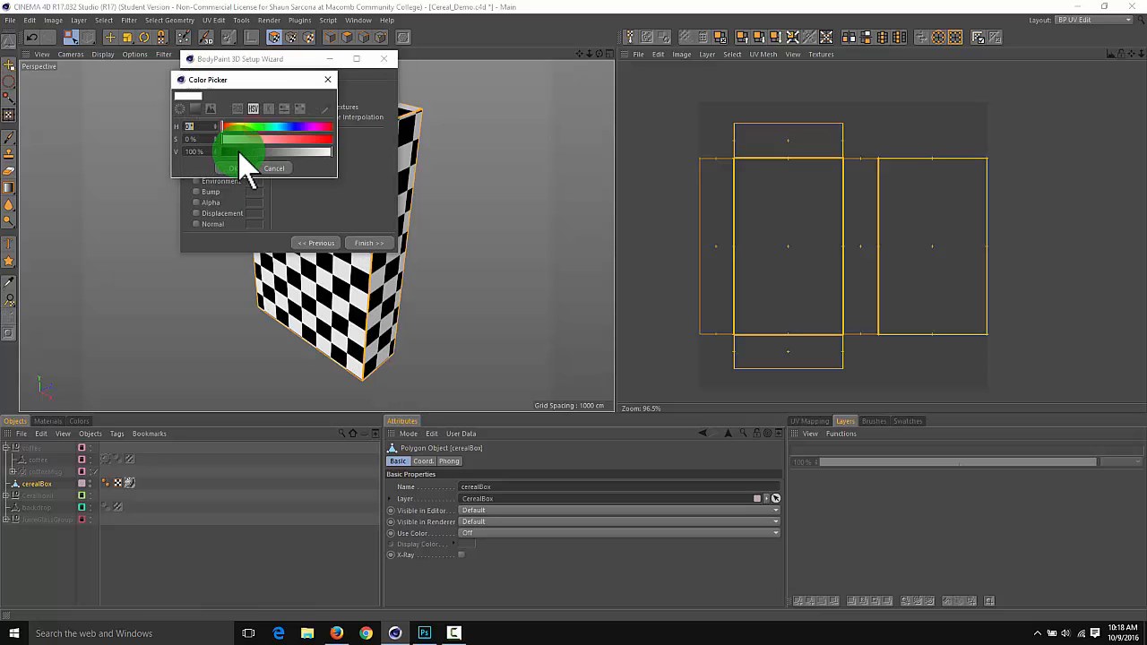
click(237, 168)
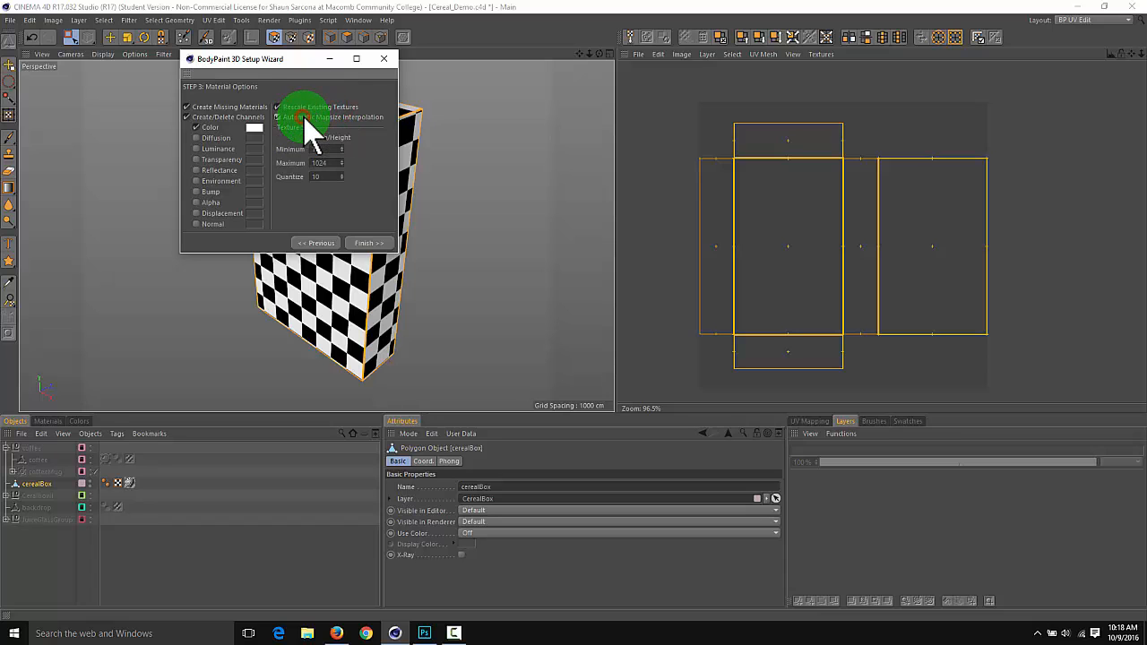
click(301, 118)
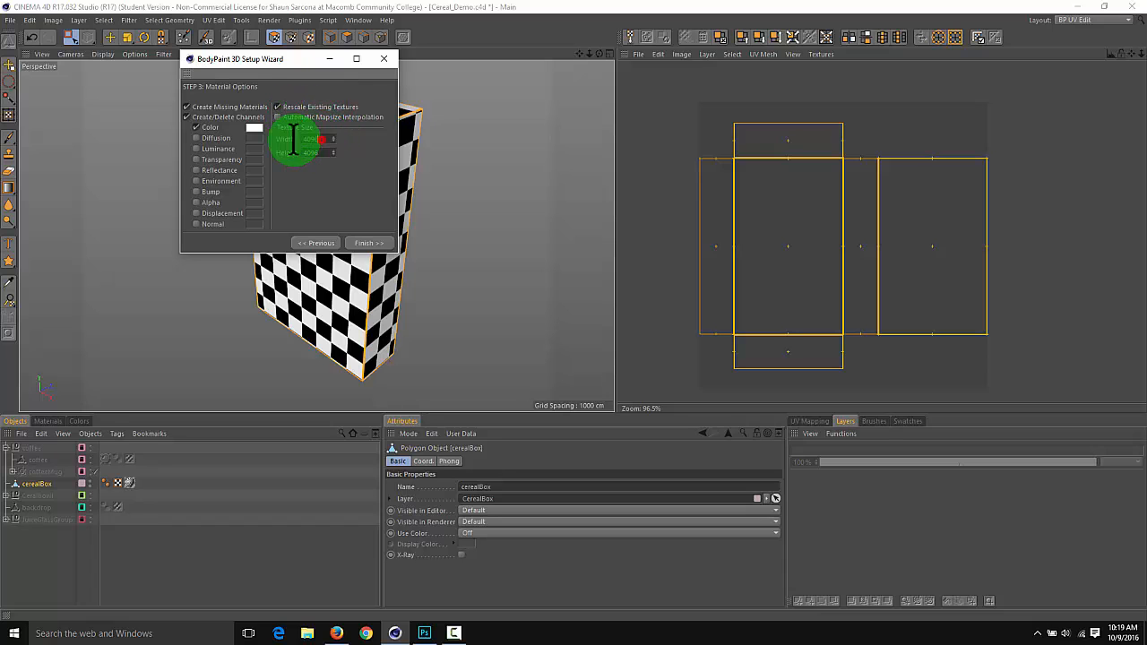
double_click(313, 140)
double_click(323, 152)
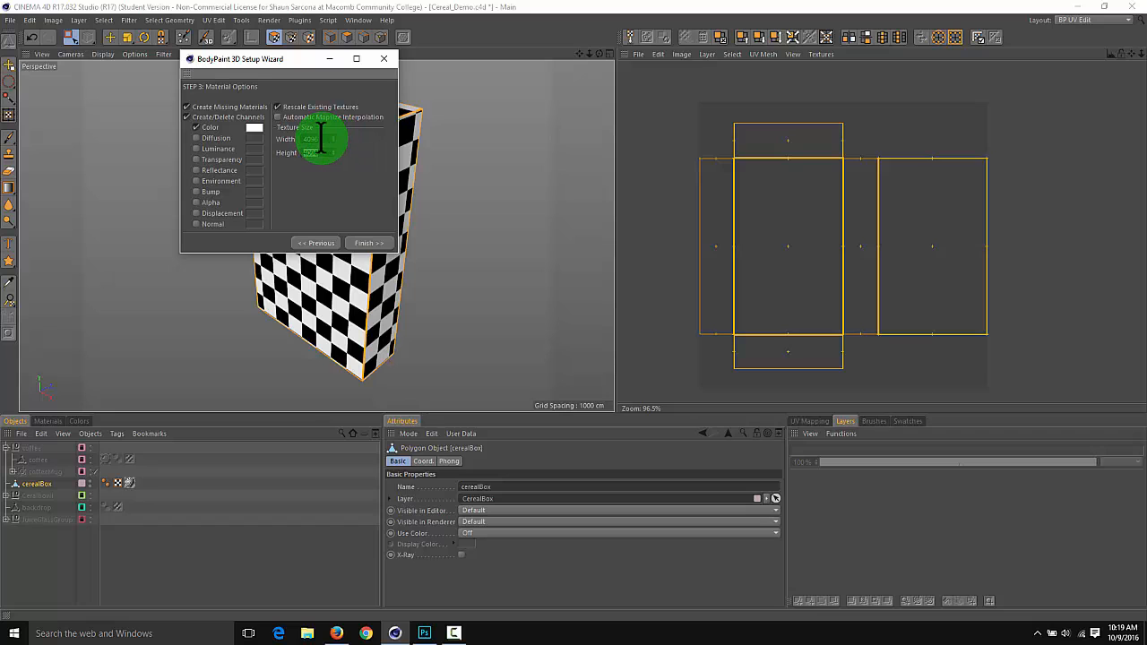
double_click(316, 138)
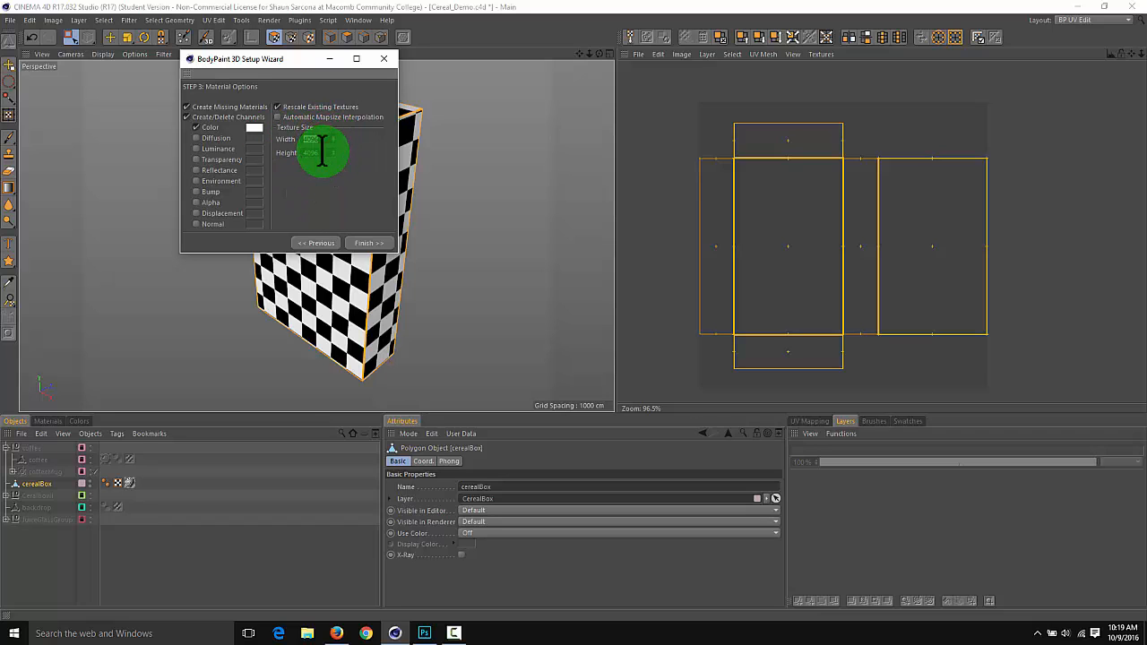
double_click(314, 152)
Switch to Photoshop and create a new 128 × 128 pixel document with a white background
key(alt+Tab)
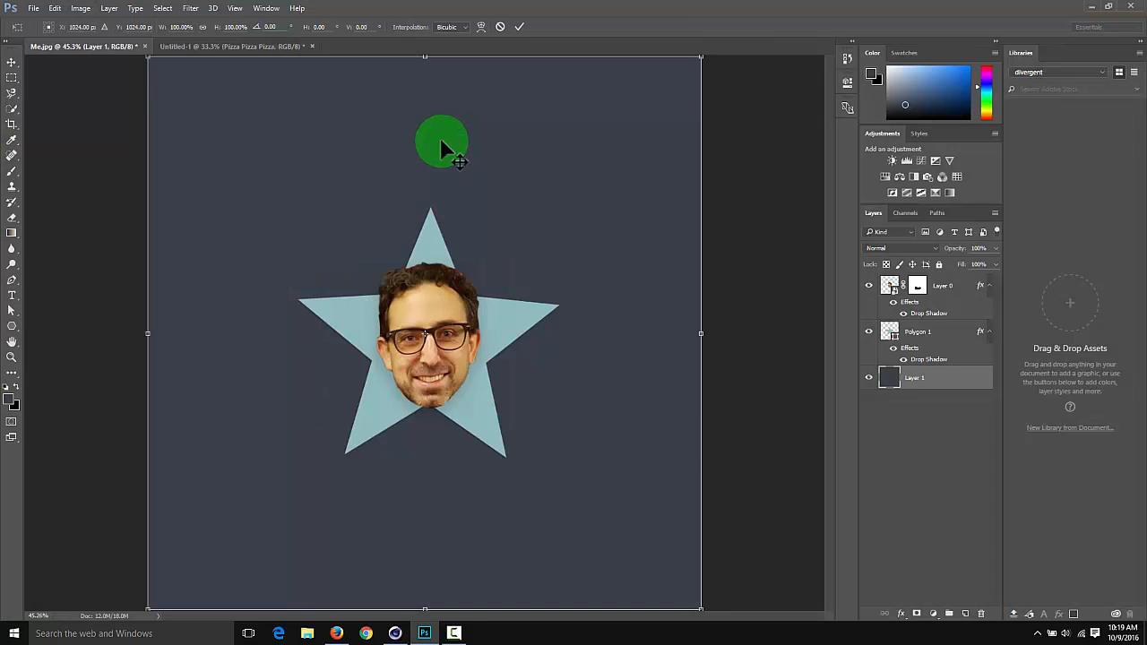
key(ctrl+n)
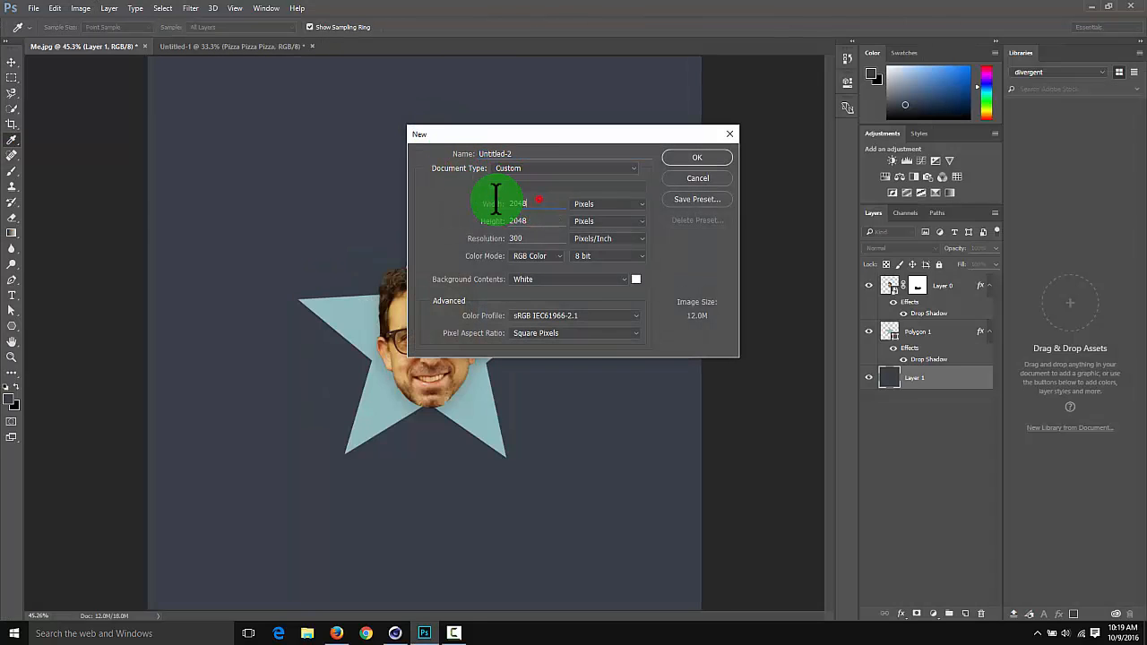
text(128)
key(Tab)
text(128)
key(Return)
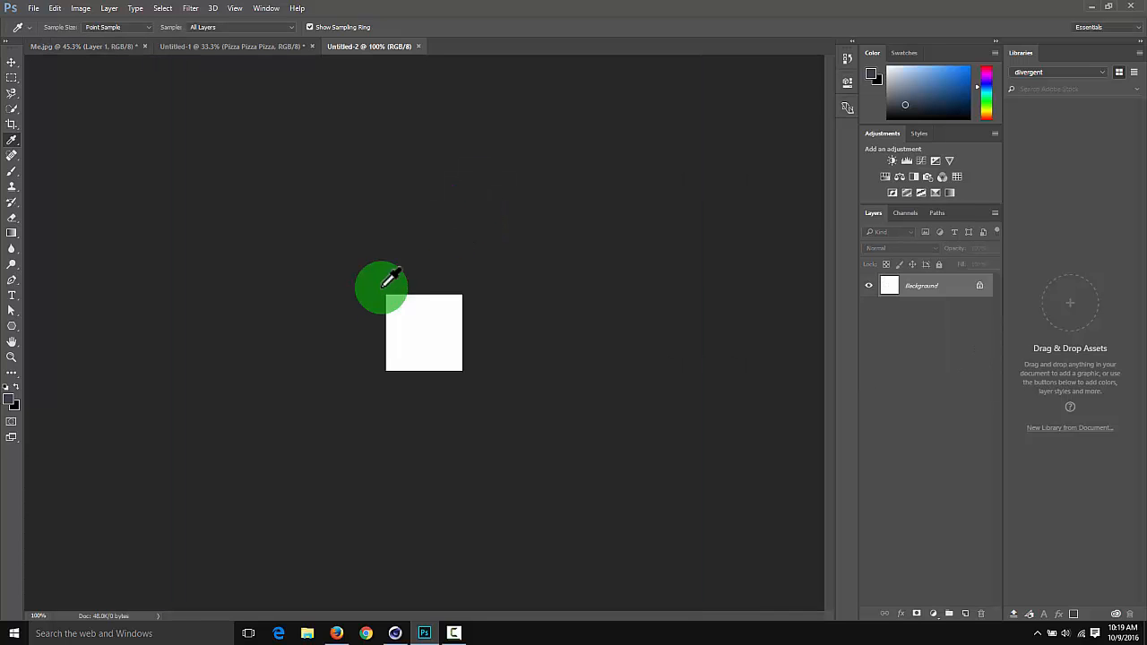
Zoom in on the small canvas and add the text "HELLO" near its middle in a reduced font size
drag(388, 304, 440, 316)
key(t)
drag(305, 258, 547, 409)
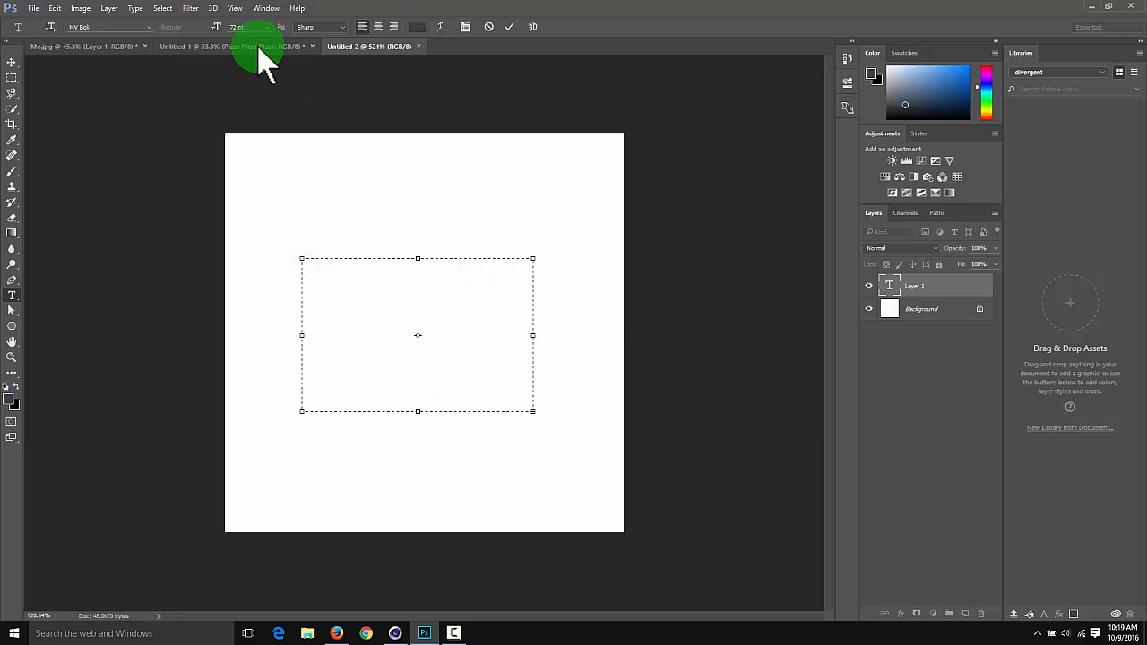
drag(226, 36, 171, 32)
click(11, 62)
click(222, 215)
click(381, 299)
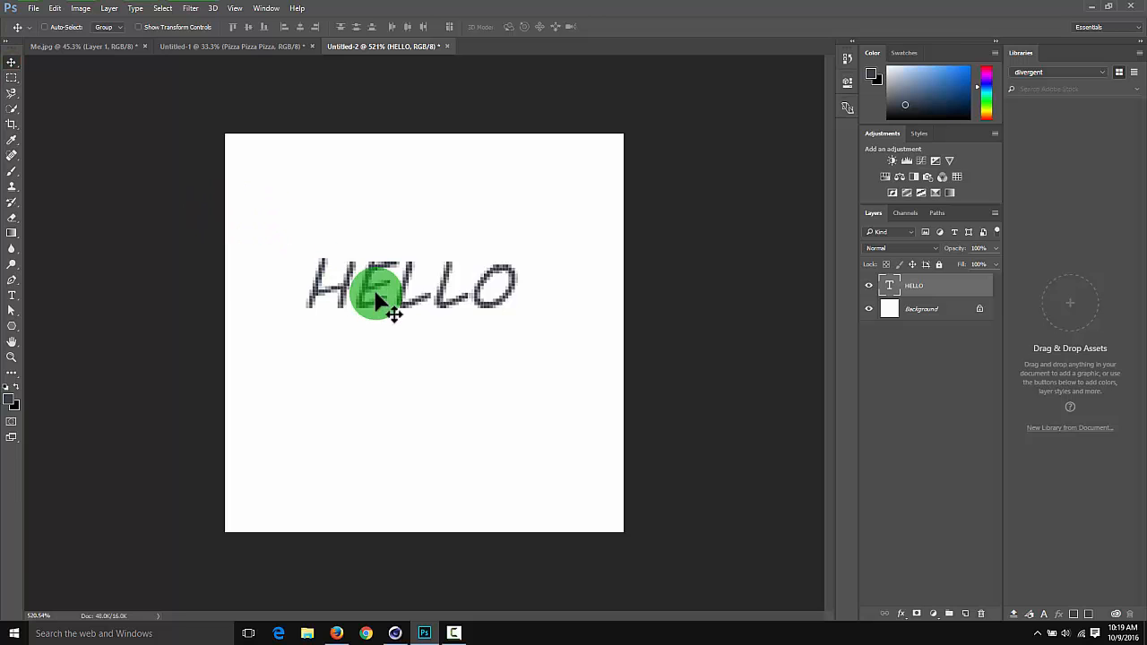
Move the HELLO text to the canvas's upper-left area, scale it down, and close the document without saving
drag(386, 295, 335, 218)
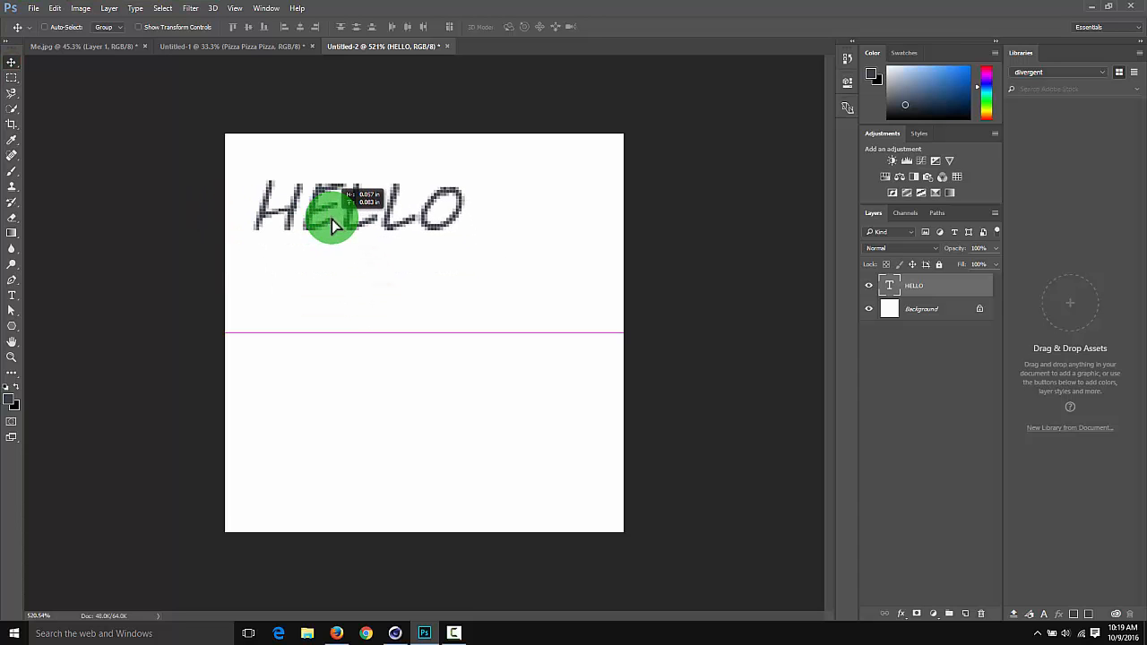
key(ctrl+t)
drag(480, 334, 316, 227)
key(Return)
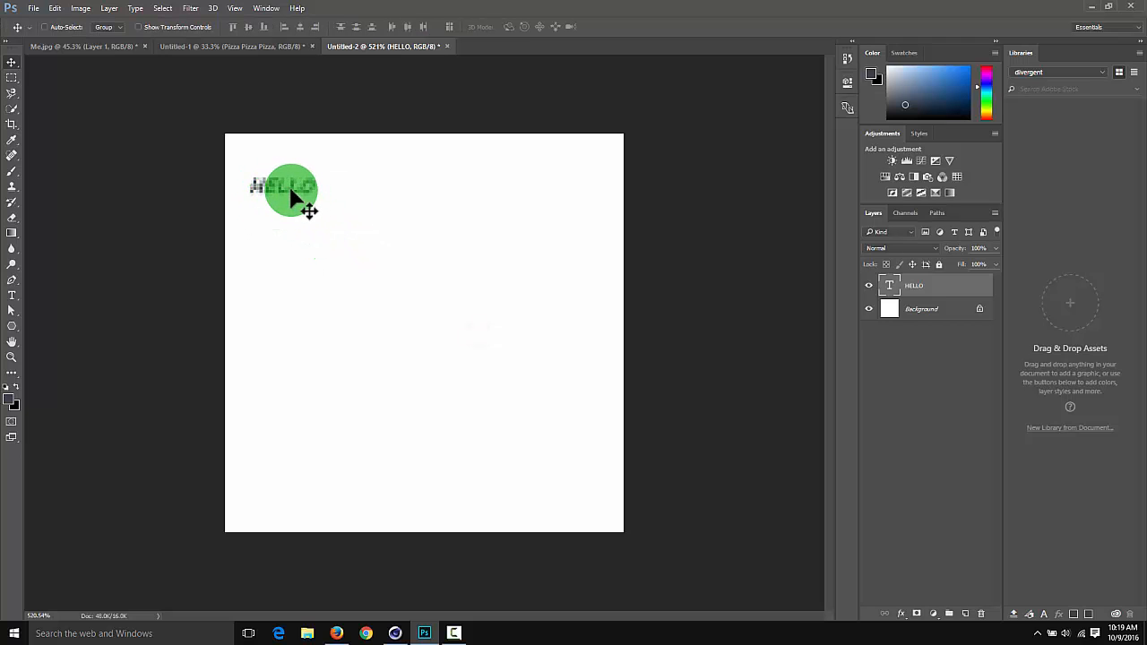
key(ctrl+w)
key(n)
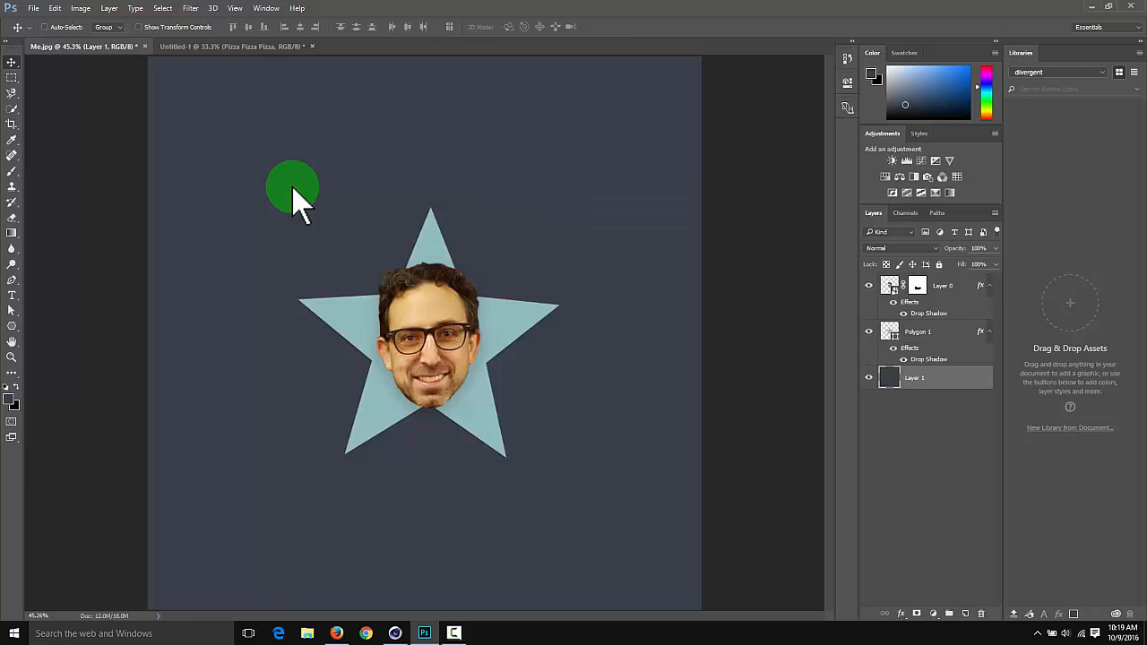
Create a new 4096 × 4096 pixel document for comparison
key(ctrl+n)
double_click(524, 204)
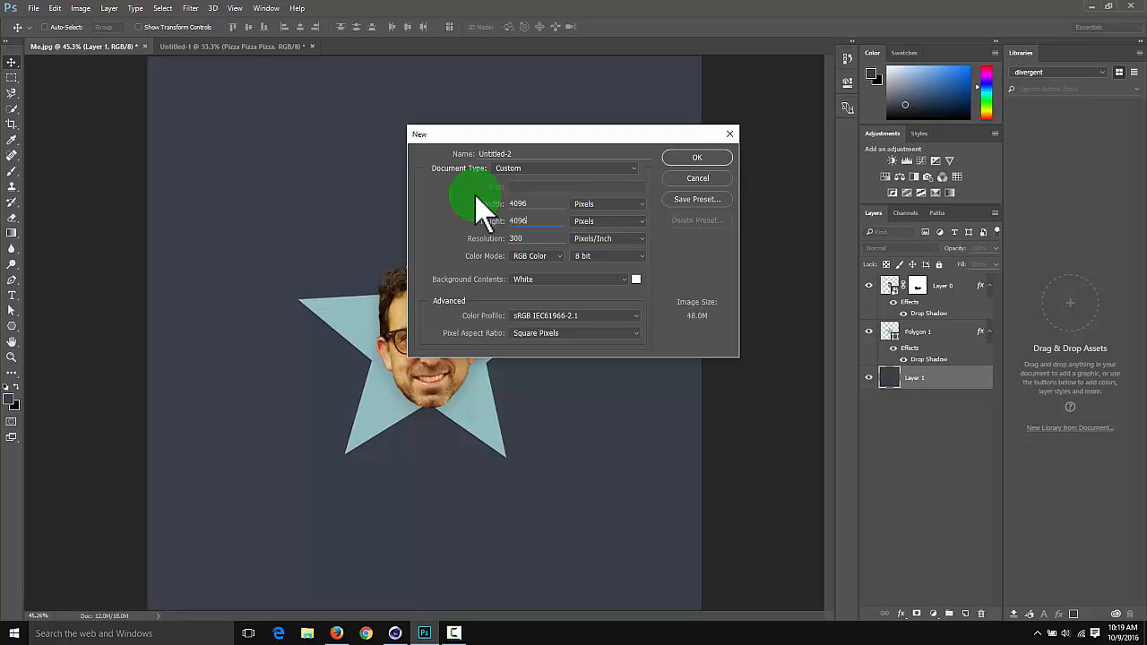
key(Return)
Add the text "Hello" at about 181 pt to the large canvas, examine its sharpness, and discard the document
key(t)
drag(252, 182, 510, 258)
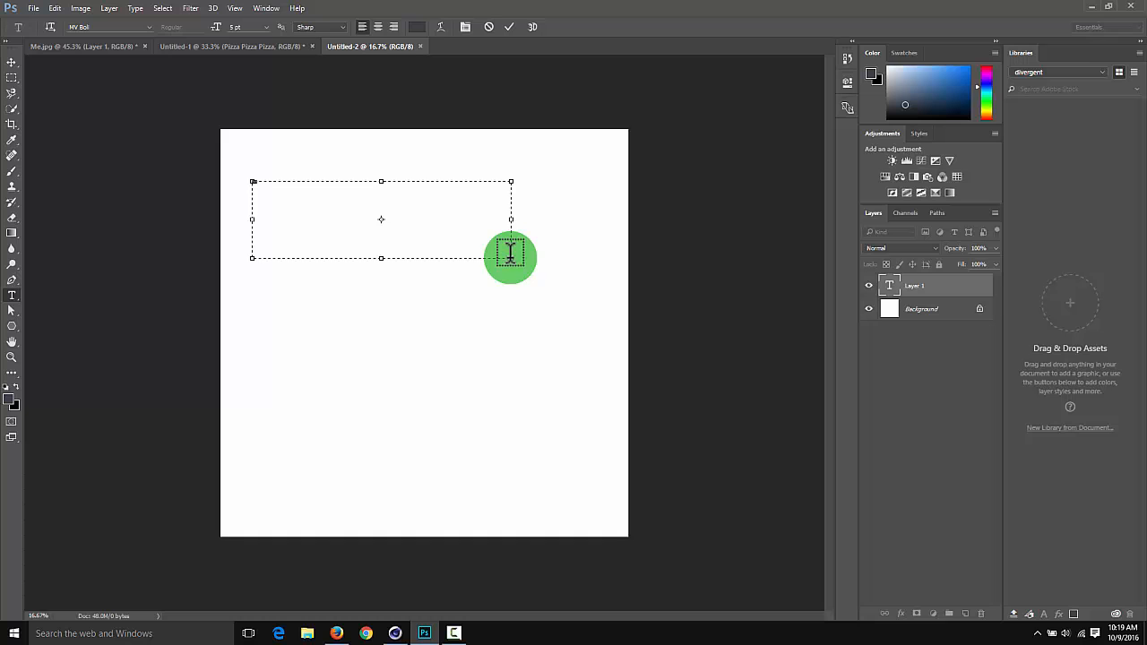
drag(218, 27, 330, 44)
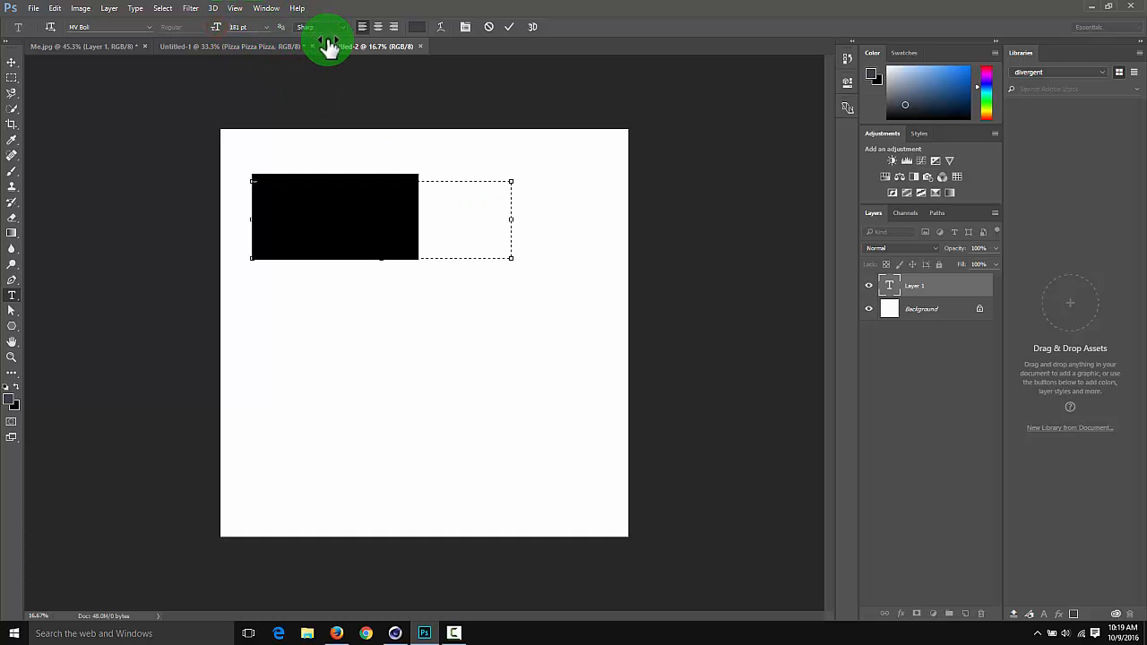
click(12, 62)
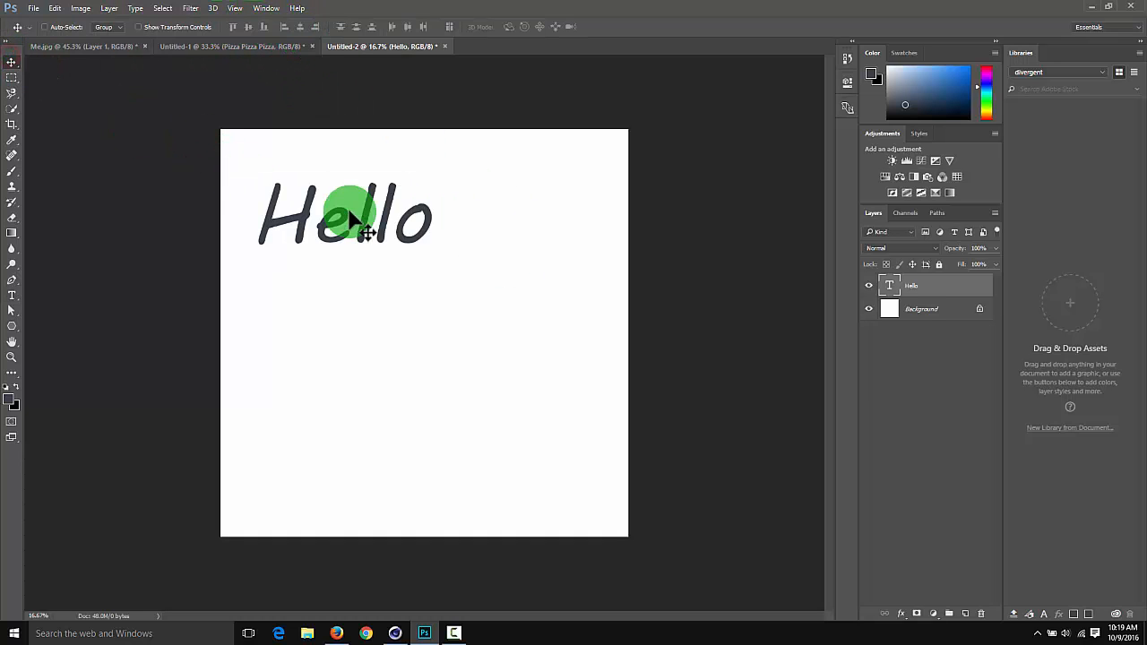
ctrl+drag(303, 215, 328, 238)
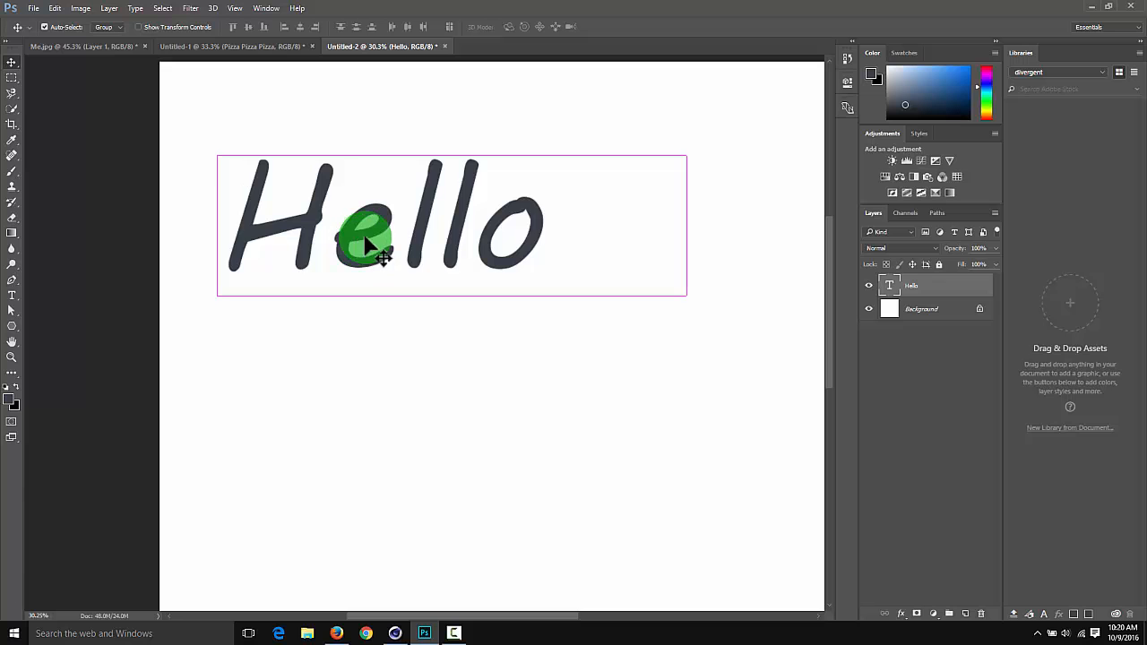
key(ctrl+w)
click(592, 237)
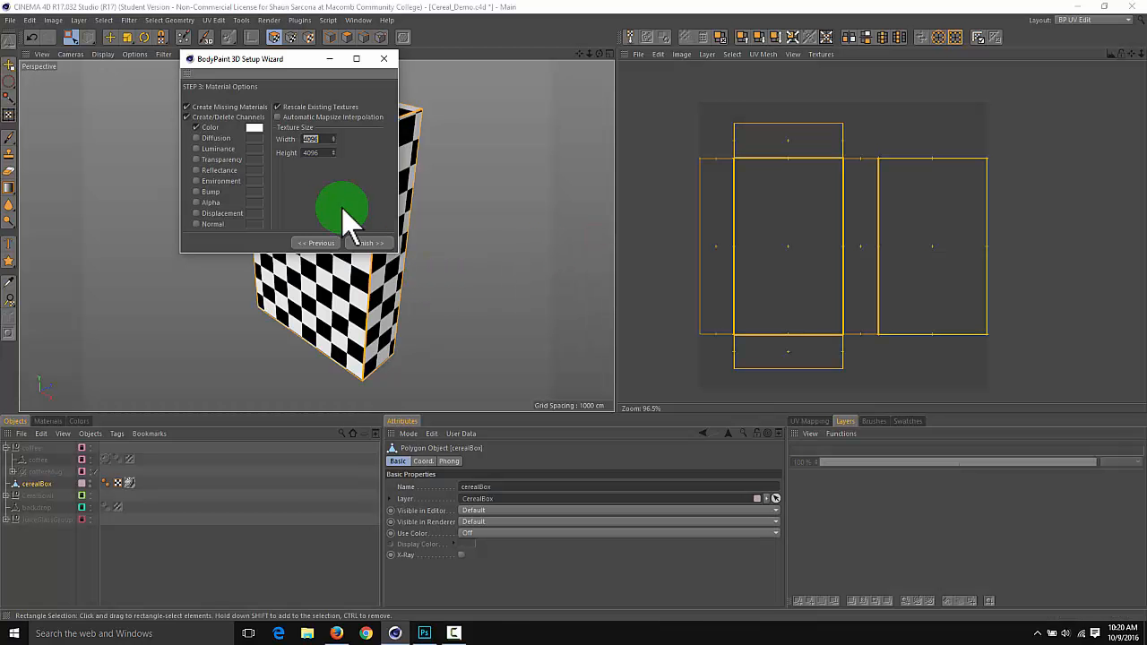
Return to the Cinema 4D wizard, generate Mat's Color texture at 4096 × 4096, and close the wizard
drag(308, 139, 285, 151)
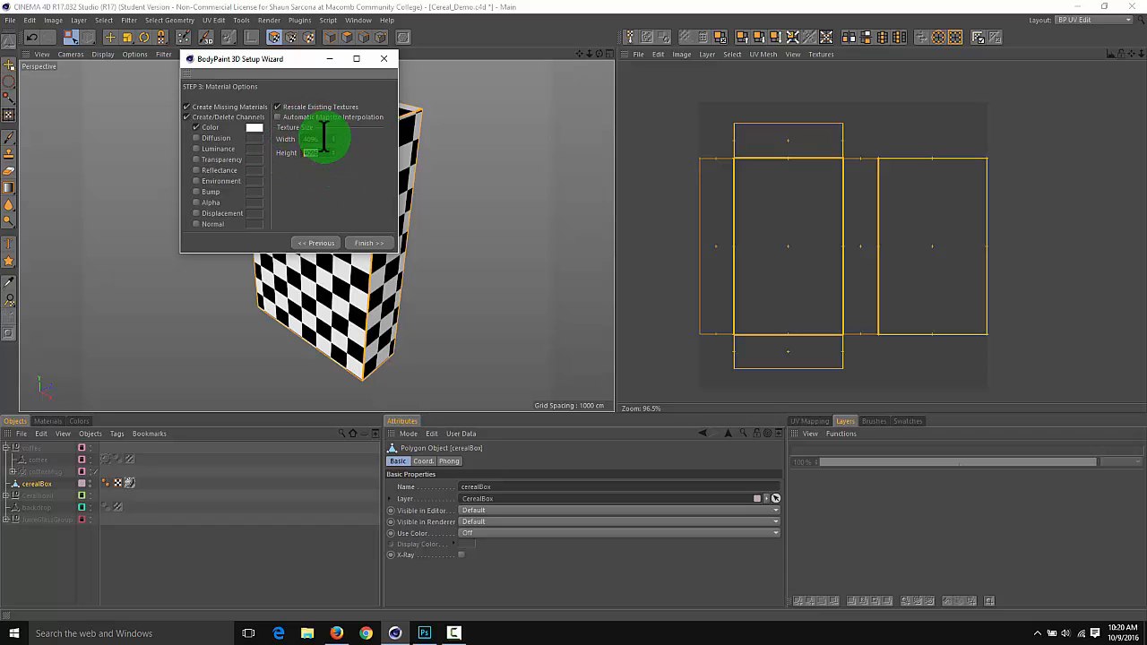
drag(318, 131, 316, 153)
click(366, 242)
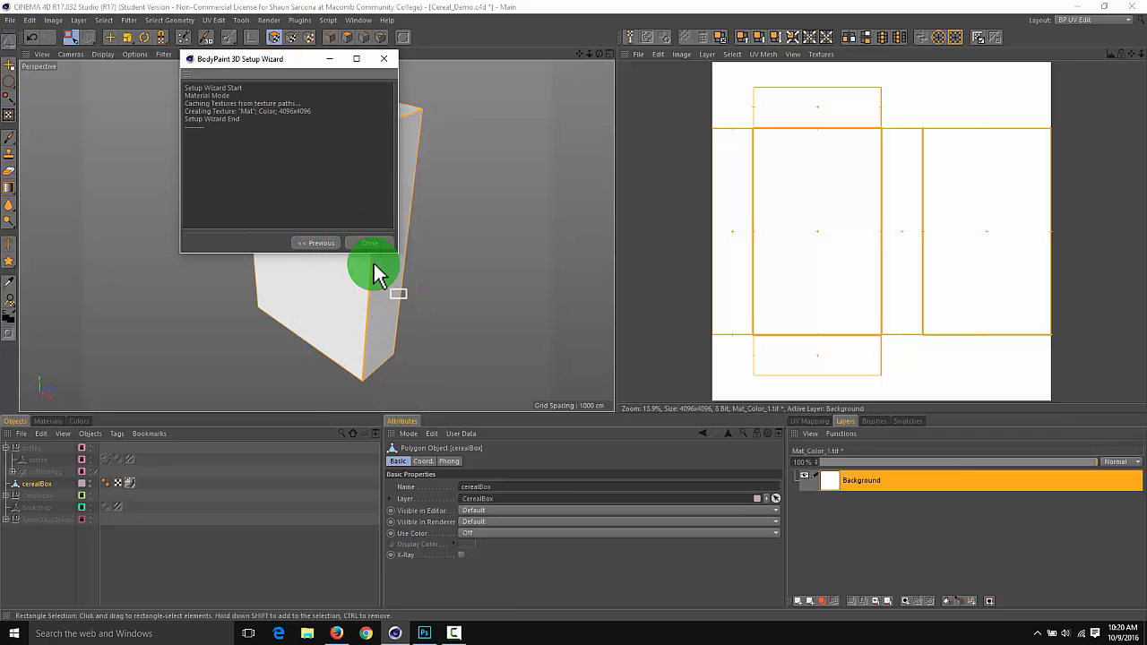
click(368, 249)
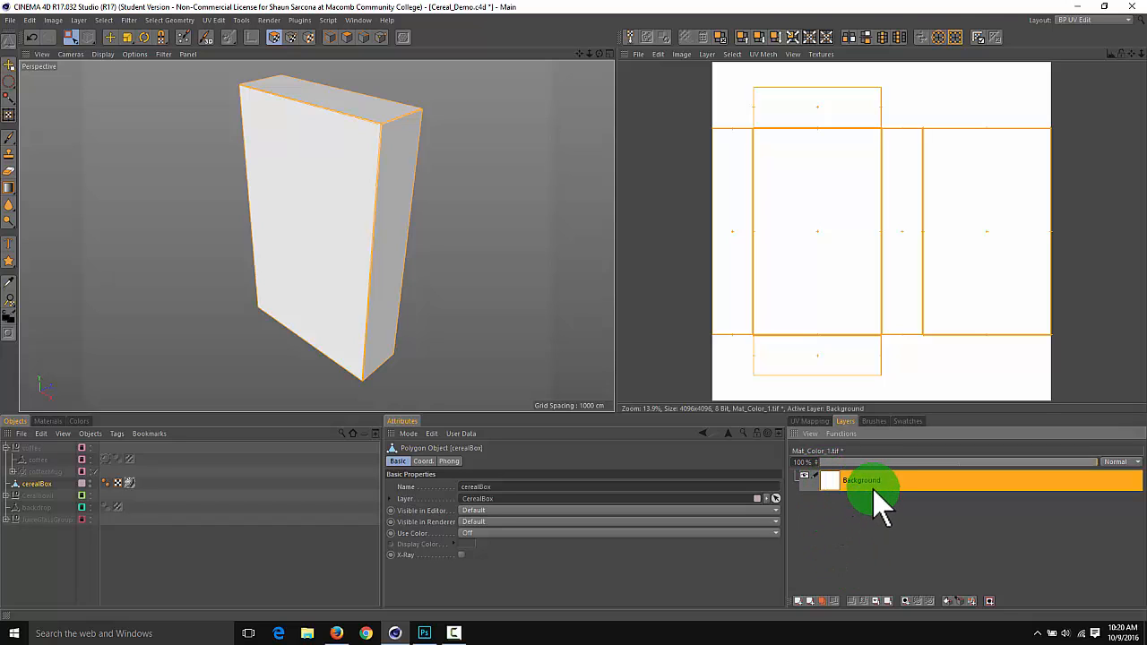
Add a new empty texture layer above the Background layer of Mat_Color_1.tif
click(811, 433)
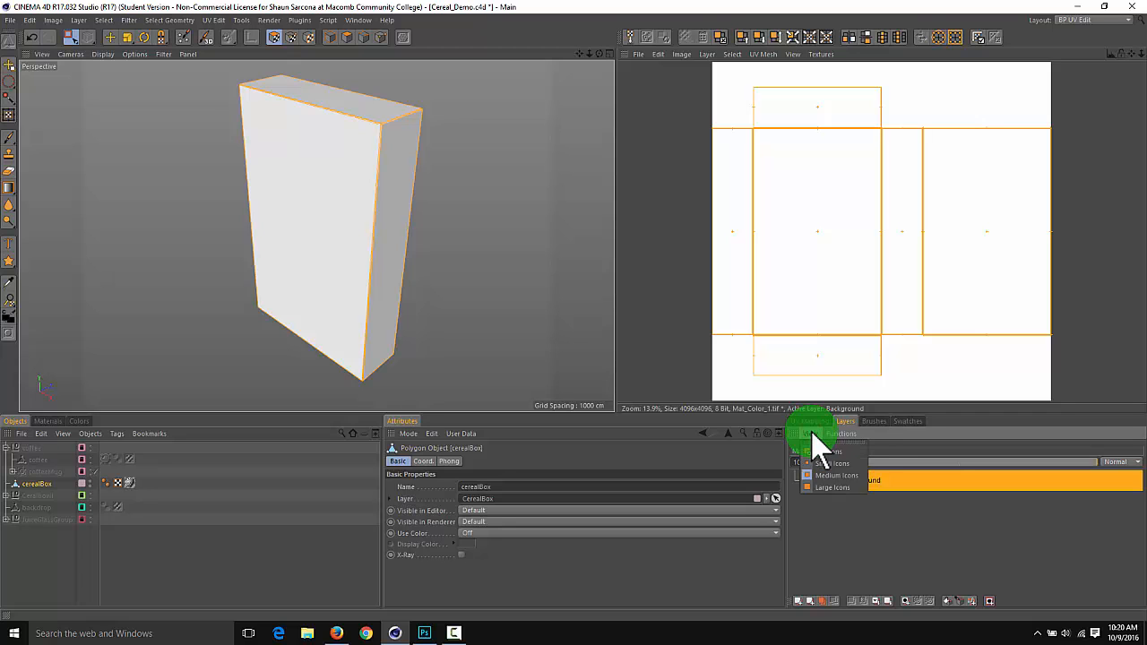
click(839, 434)
click(840, 434)
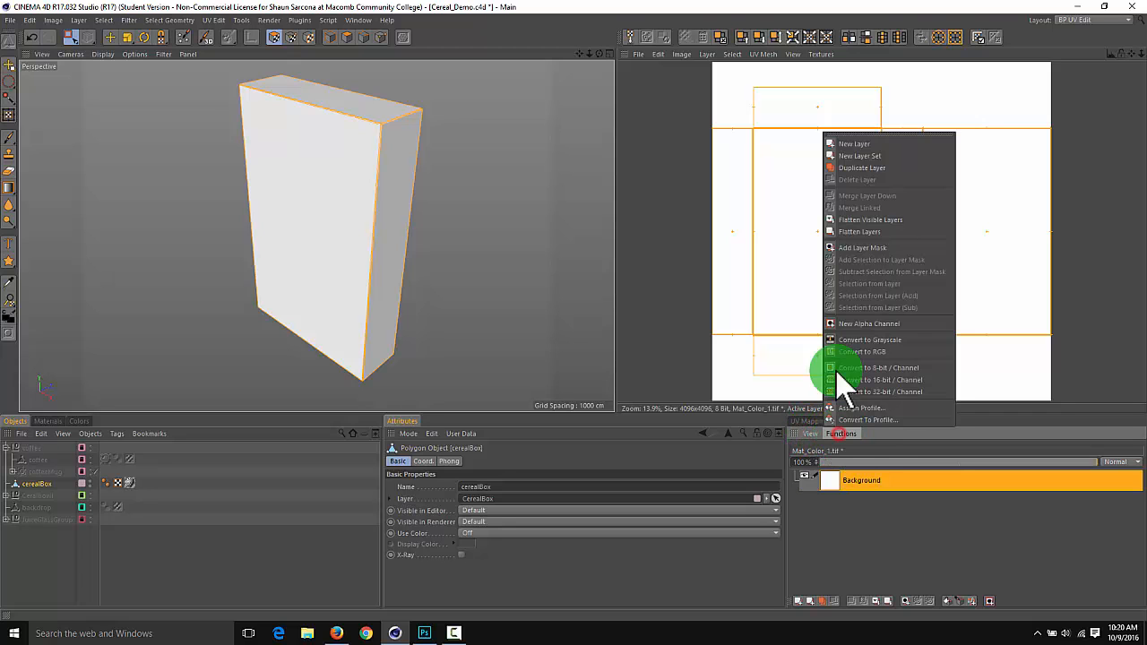
click(866, 146)
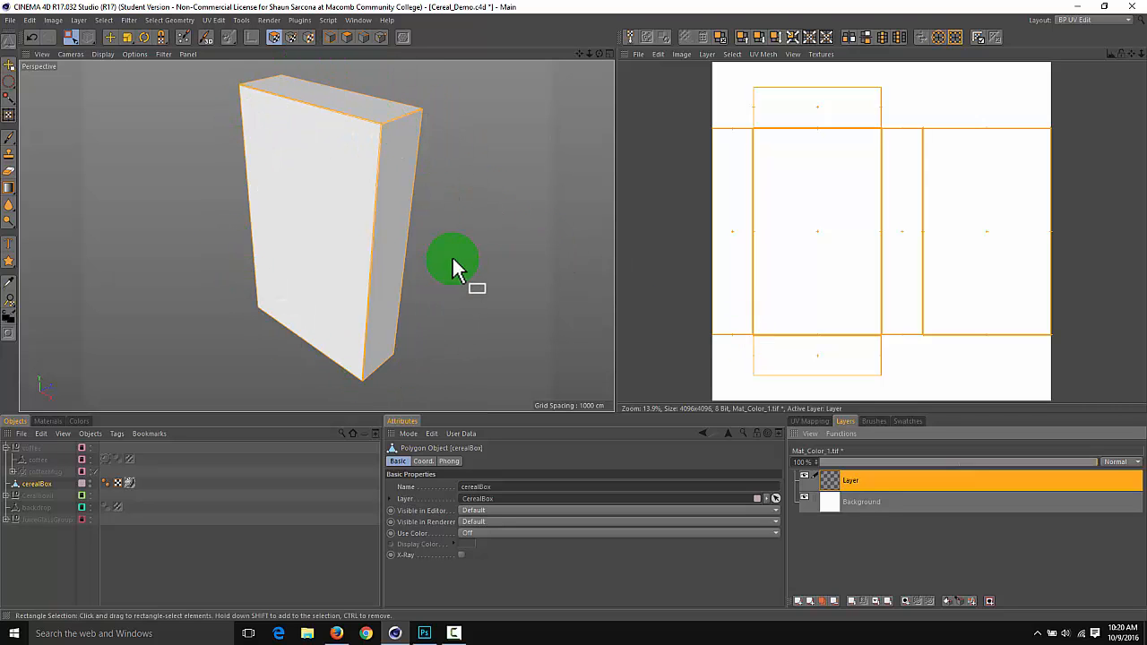
alt+right_drag(445, 256, 443, 258)
alt+drag(441, 257, 265, 167)
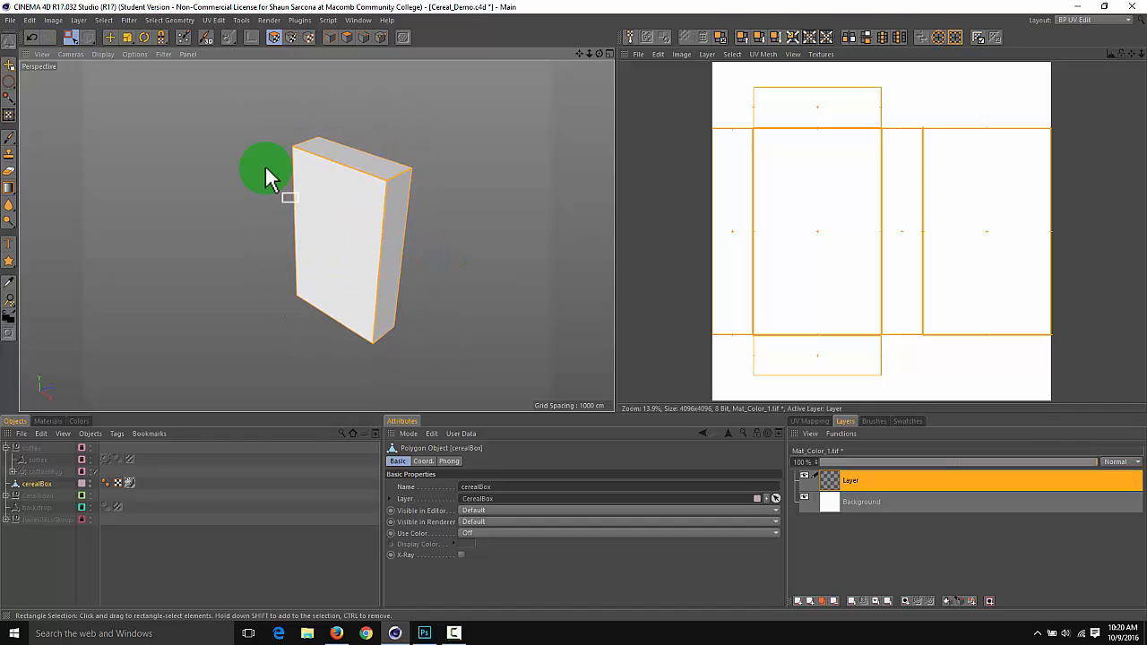
click(72, 37)
drag(262, 96, 444, 387)
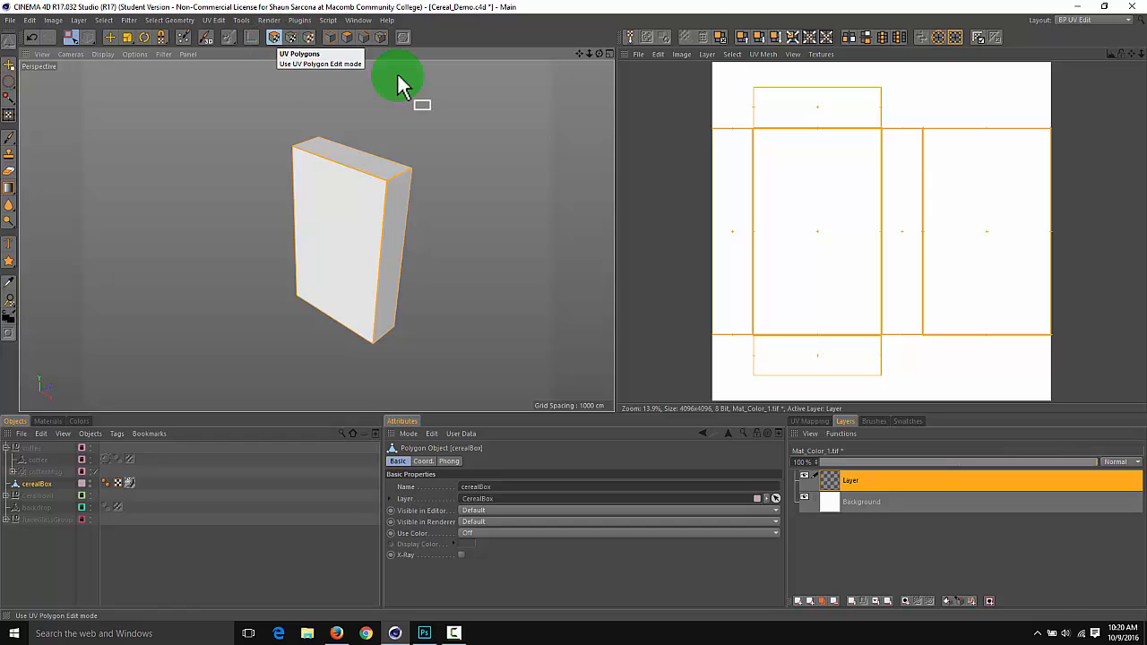
click(707, 54)
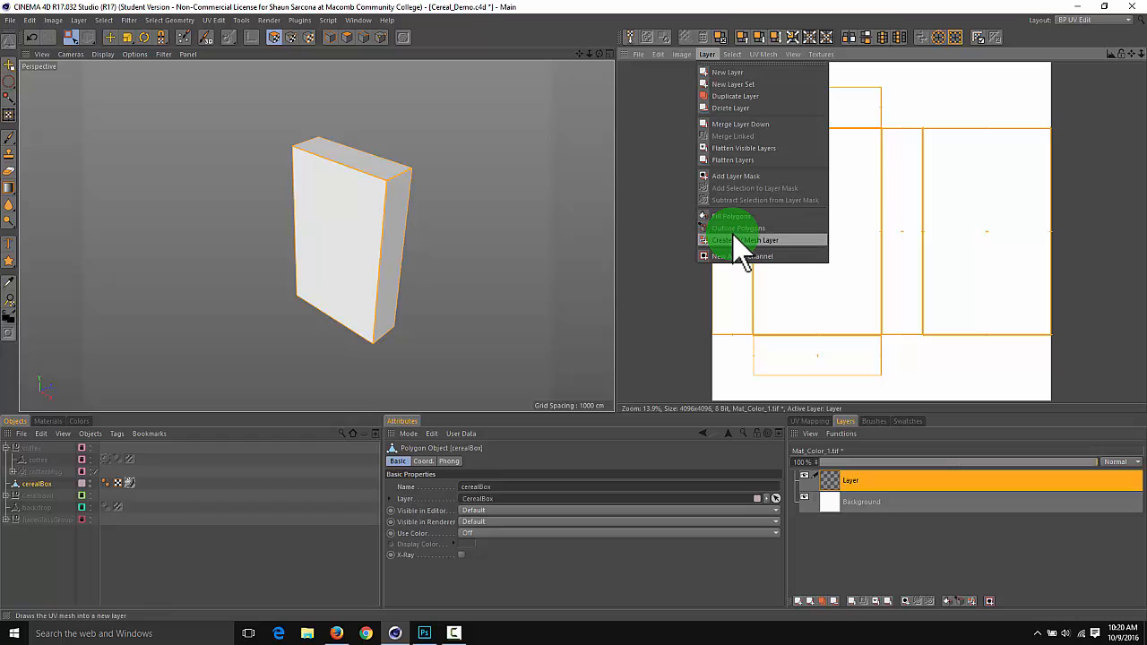
click(680, 231)
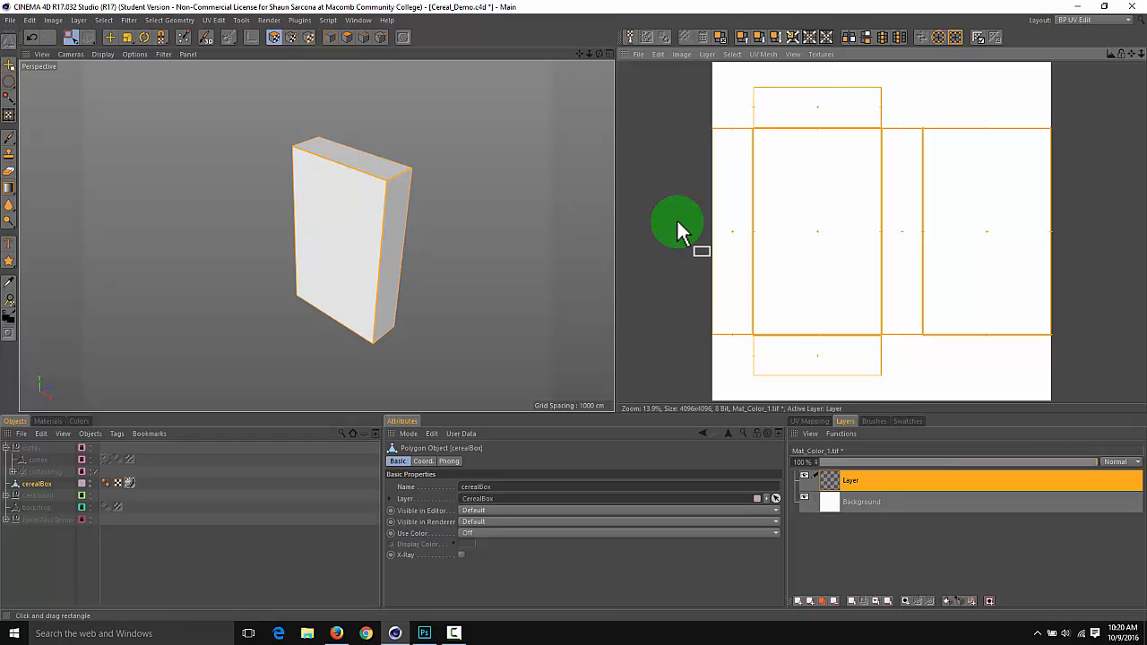
Configure the paint Brush with a size of 5 and a hardness of 100%
click(9, 137)
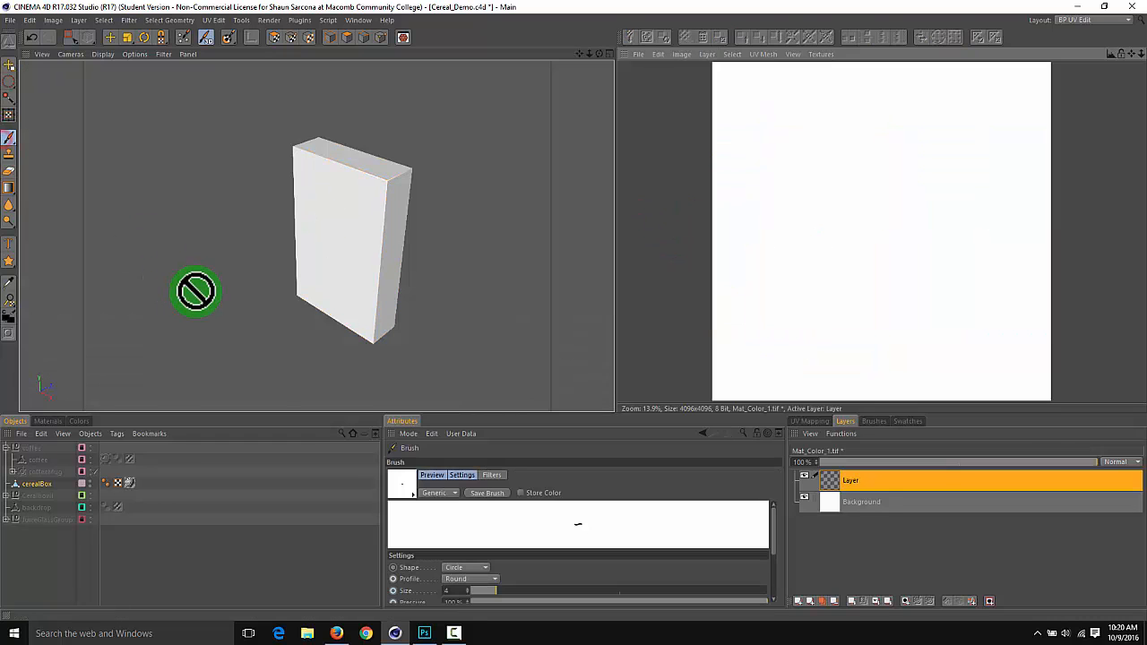
drag(452, 413, 450, 349)
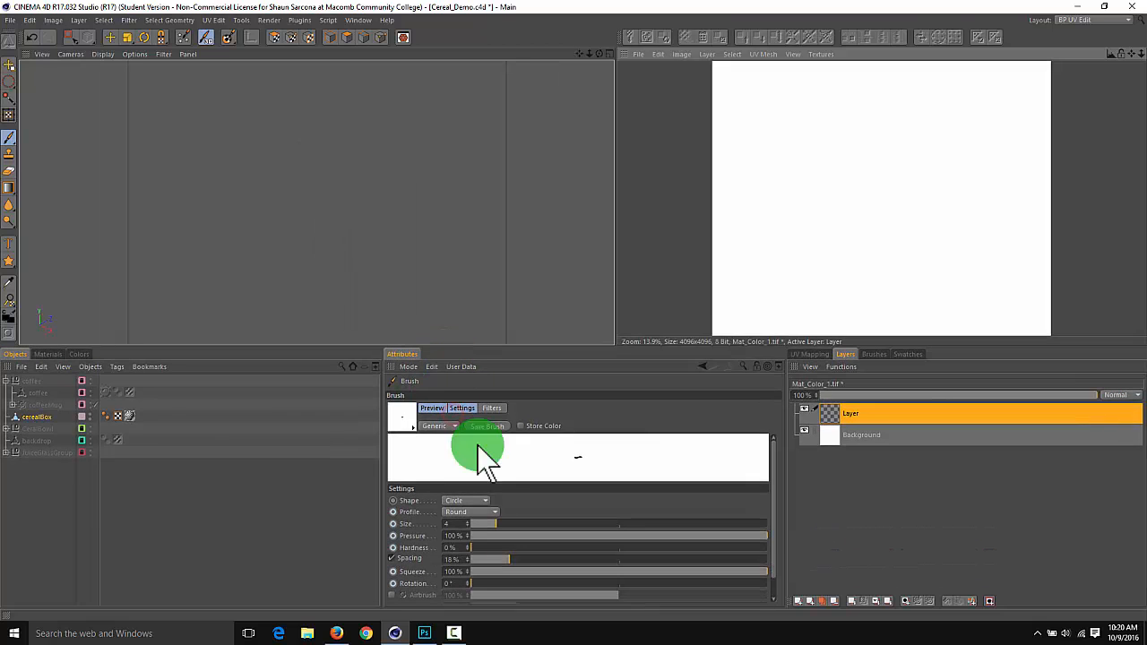
drag(492, 523, 612, 520)
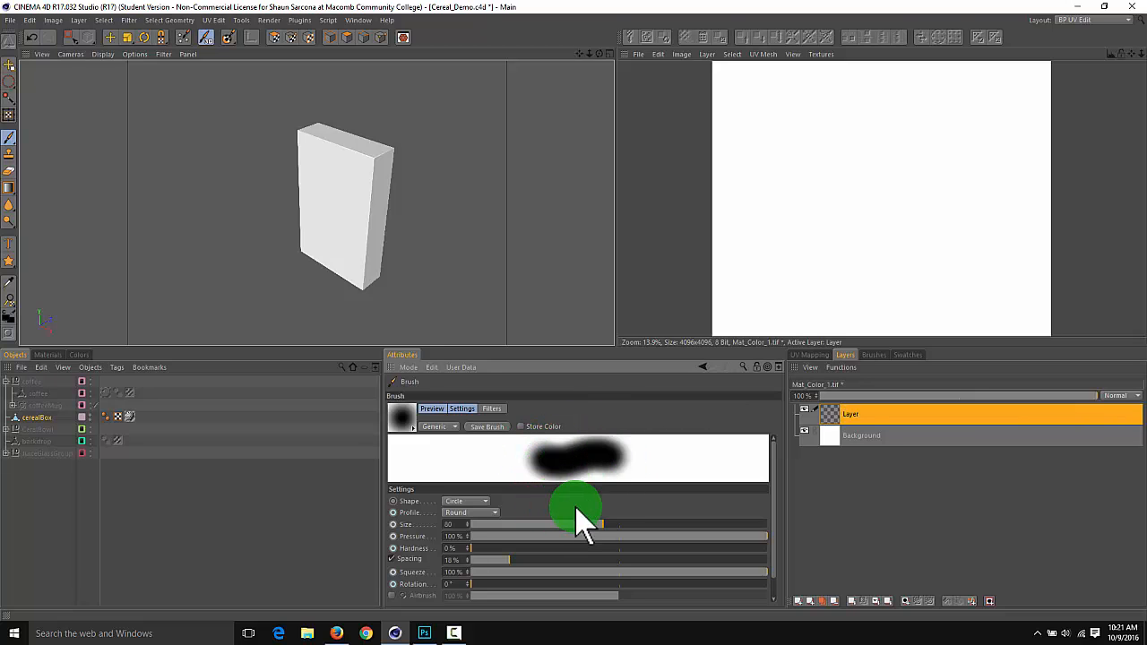
drag(564, 547, 811, 551)
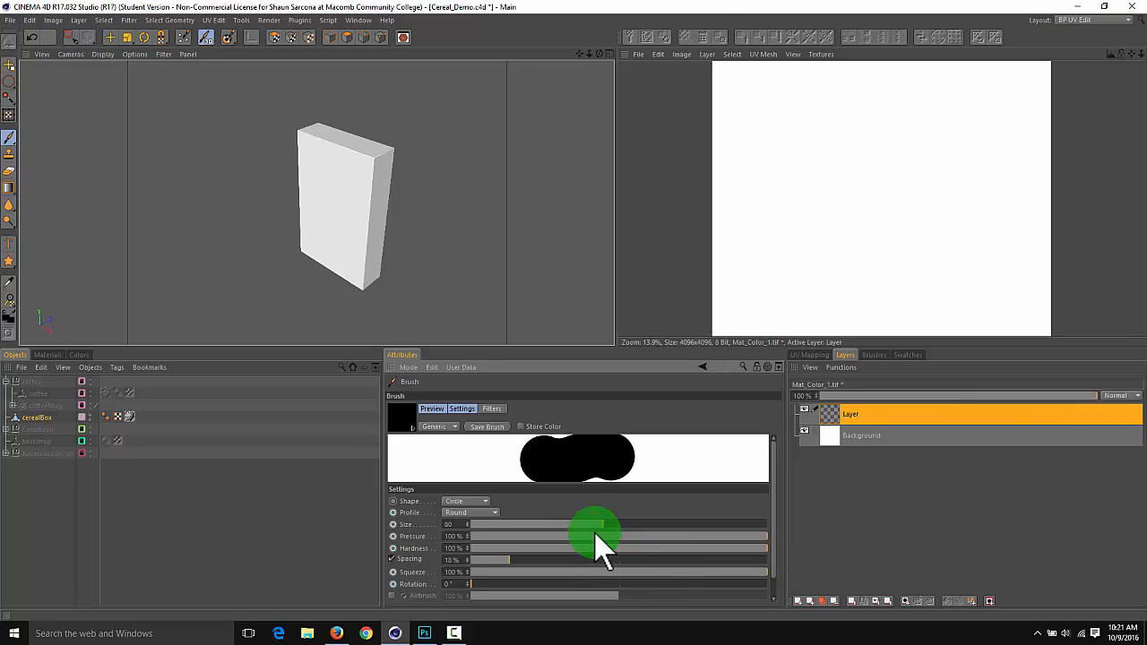
drag(596, 530, 500, 528)
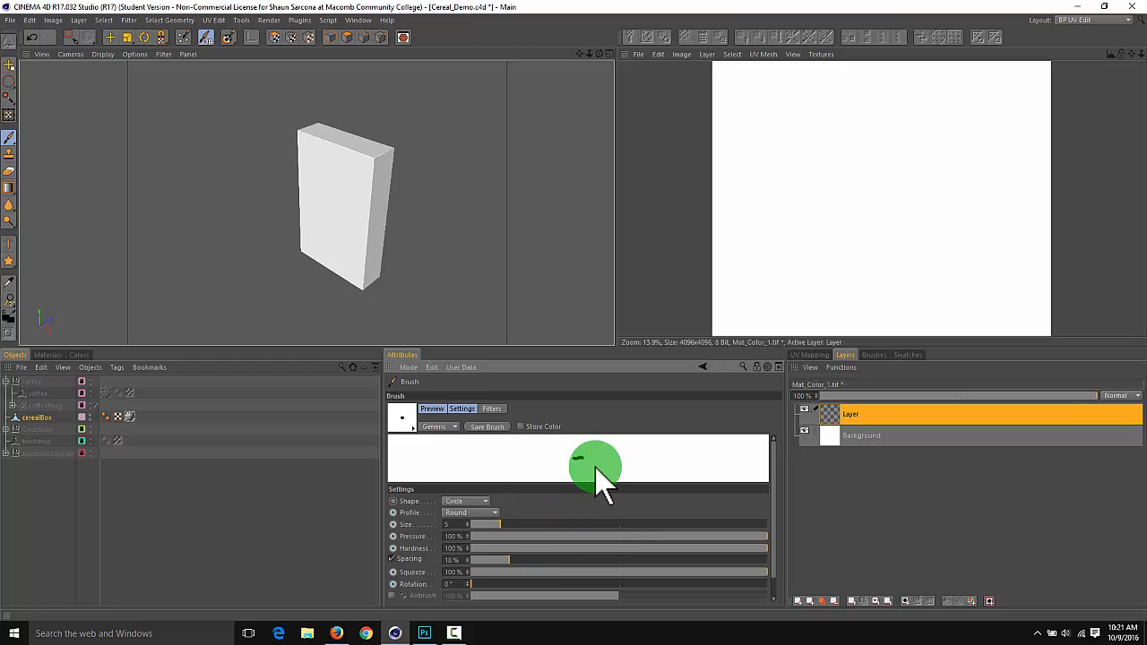
drag(582, 348, 561, 446)
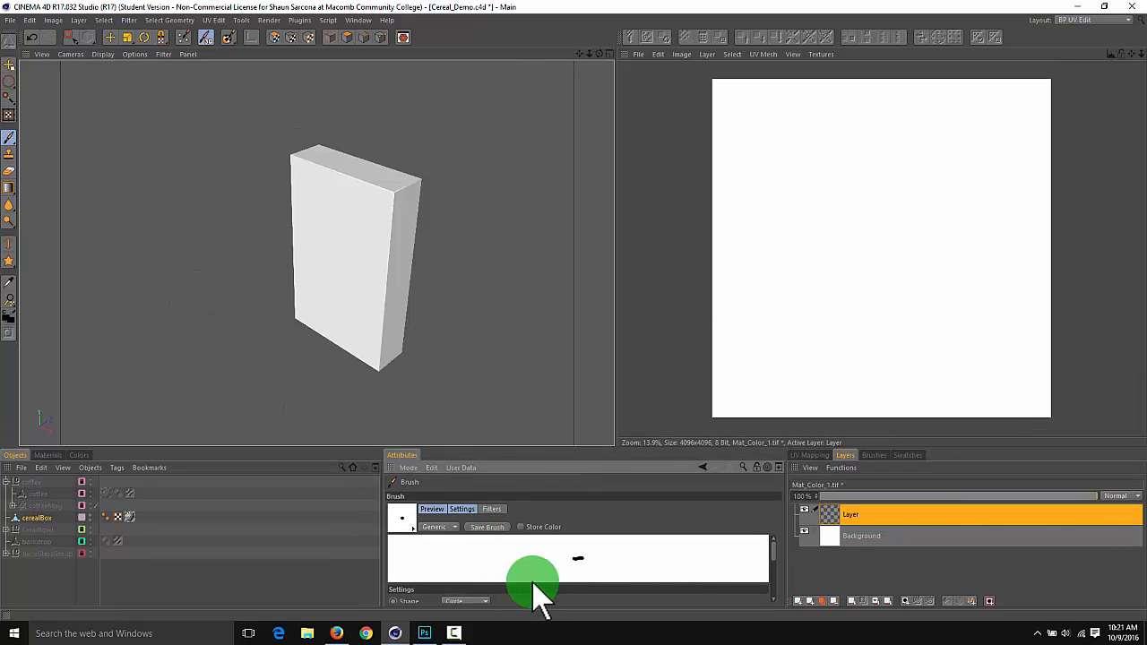
scroll(544, 592, down, 2)
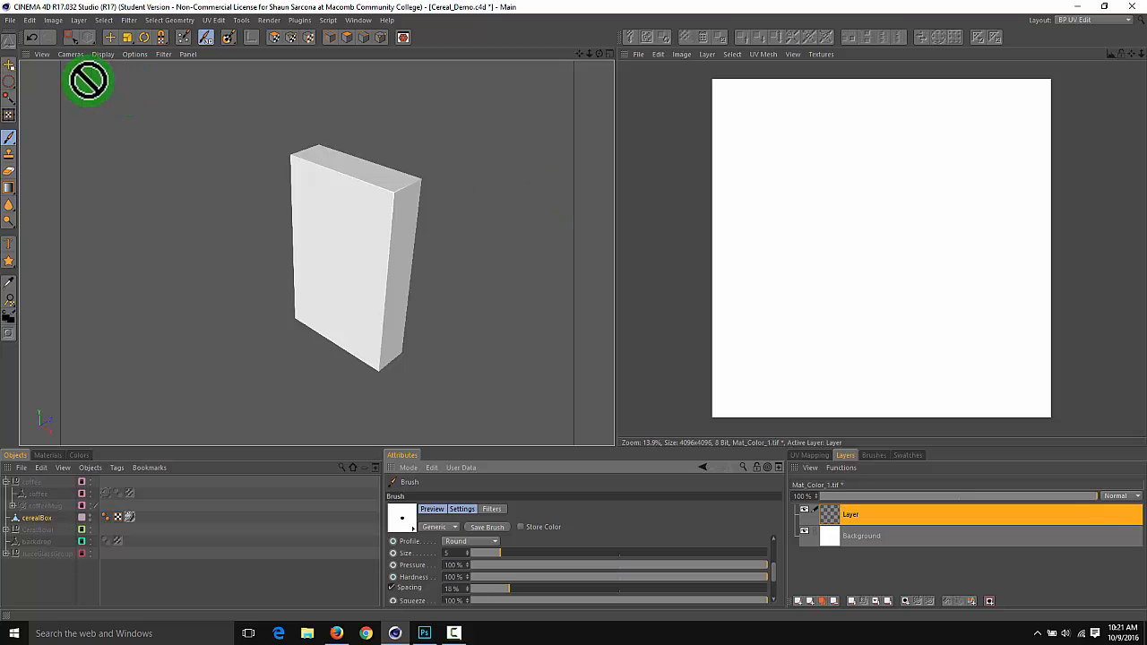
Outline the cereal box's UV polygons with the brush on the empty texture layer using Outline Polygons
click(74, 39)
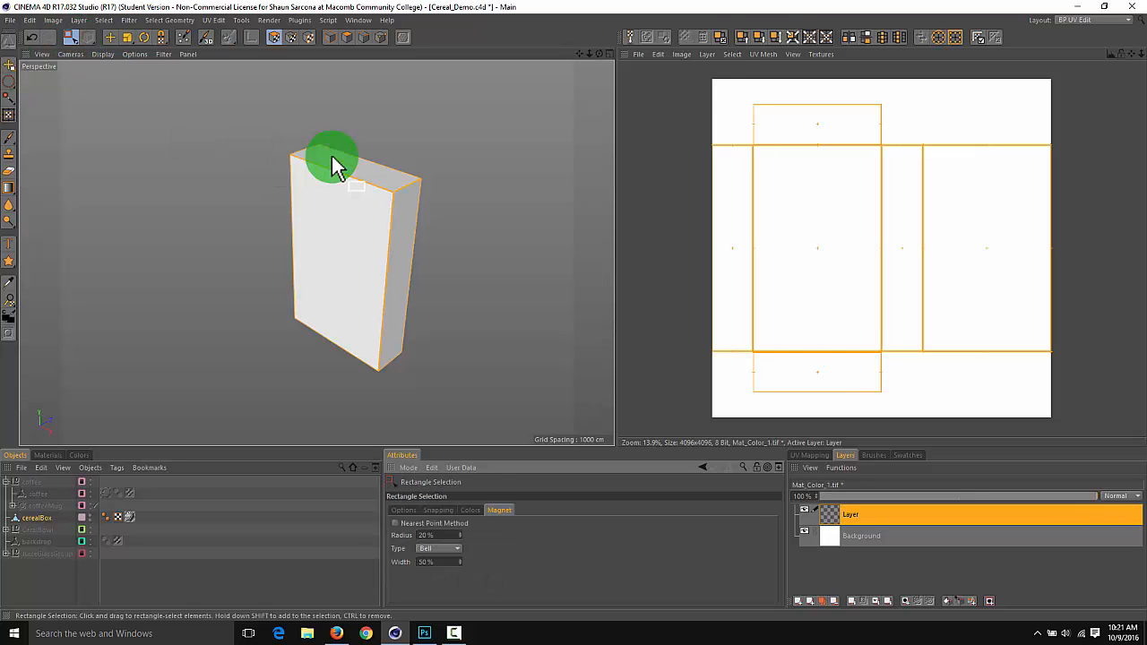
click(708, 55)
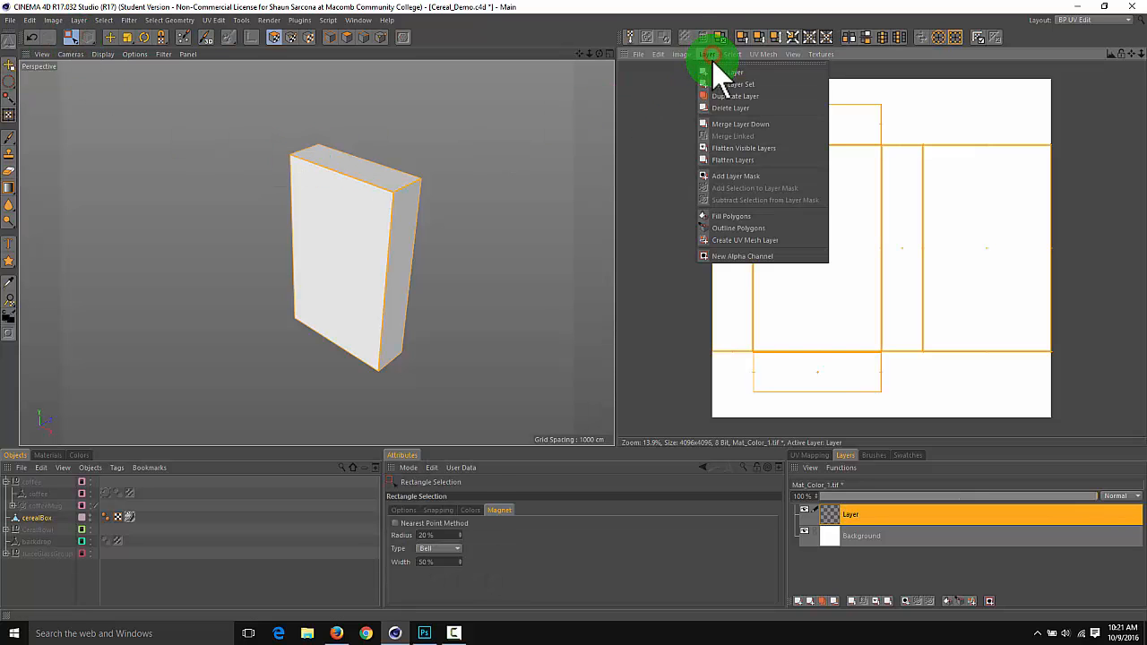
click(751, 228)
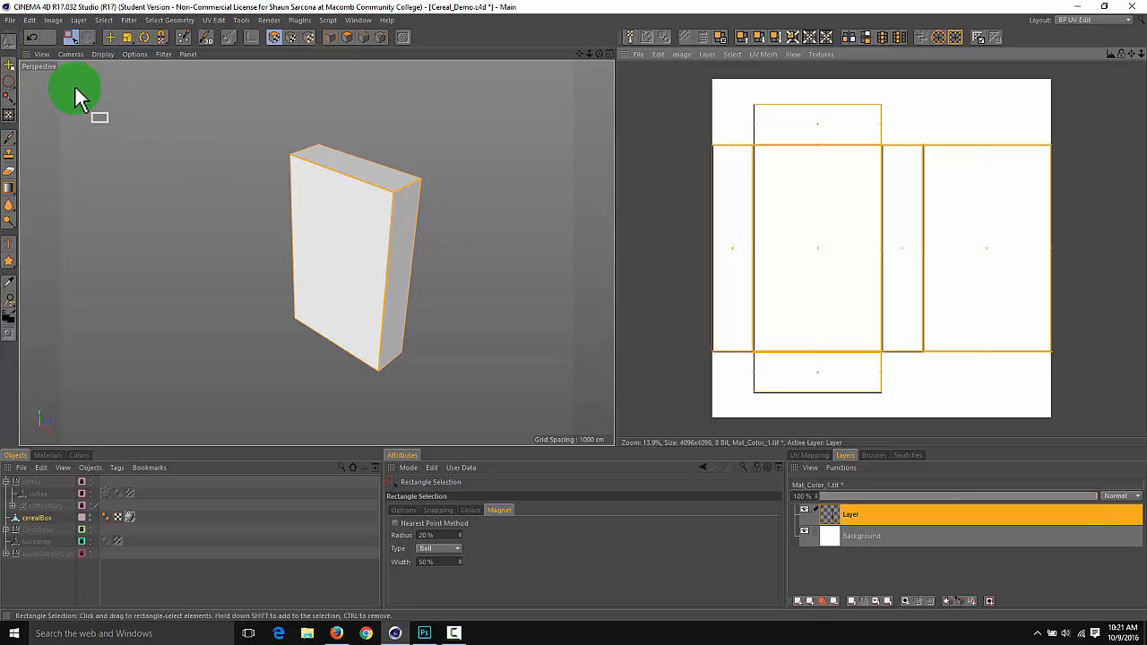
Save the outlined texture in TARGA (*.tga) format as CerealBox_UV in the project's tex folder
drag(14, 21, 65, 175)
click(357, 166)
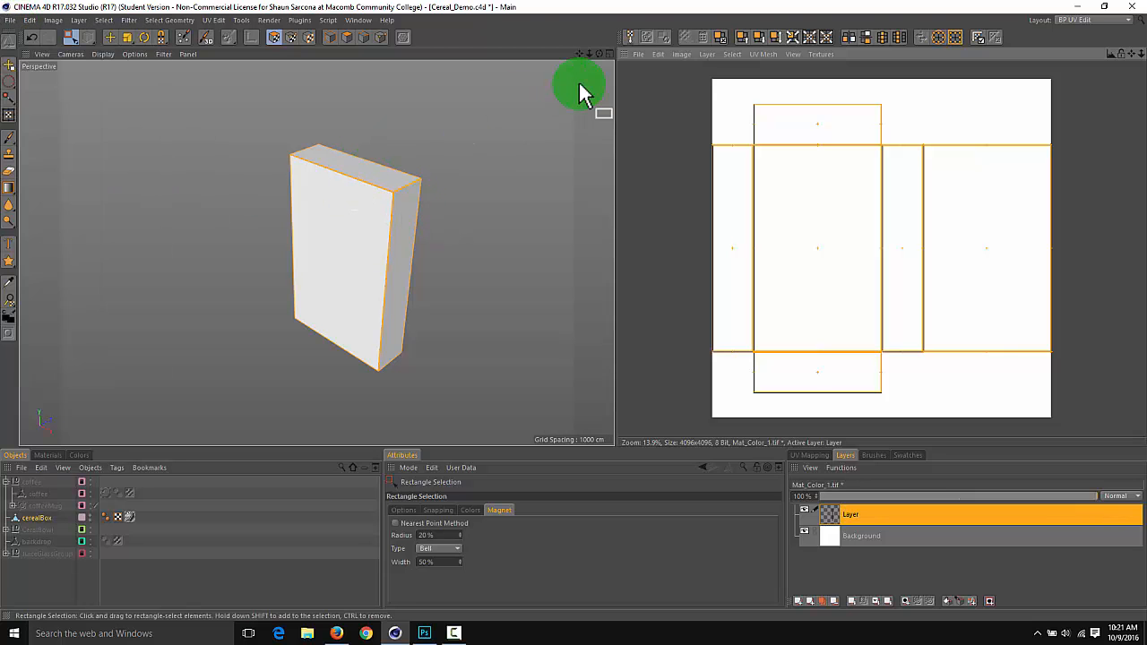
click(642, 54)
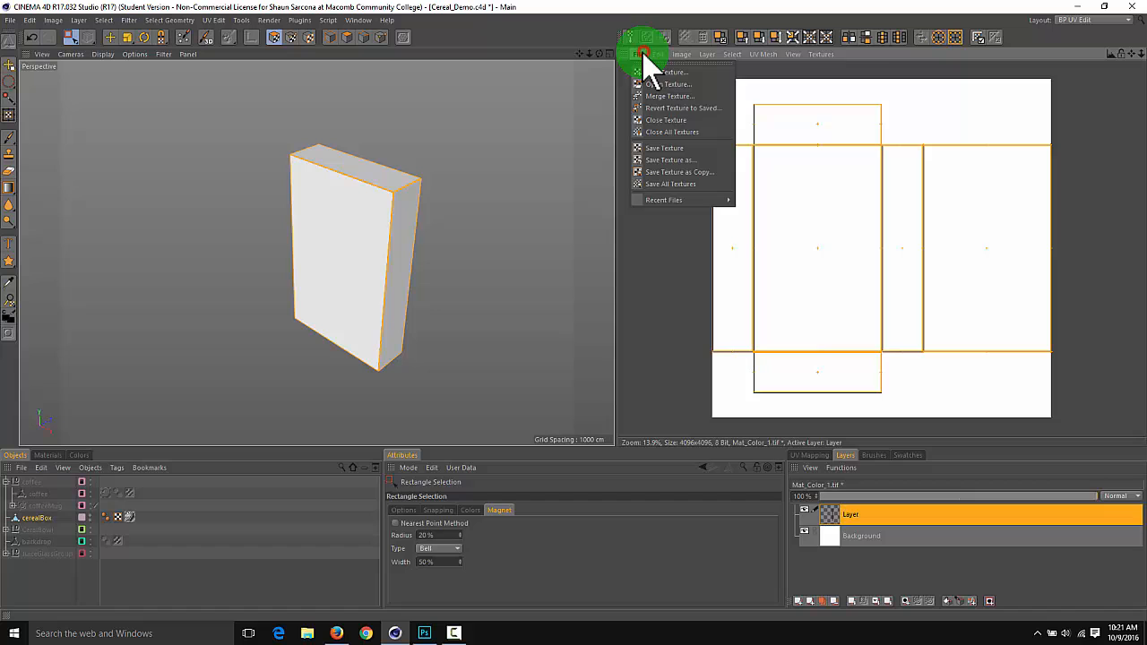
click(686, 159)
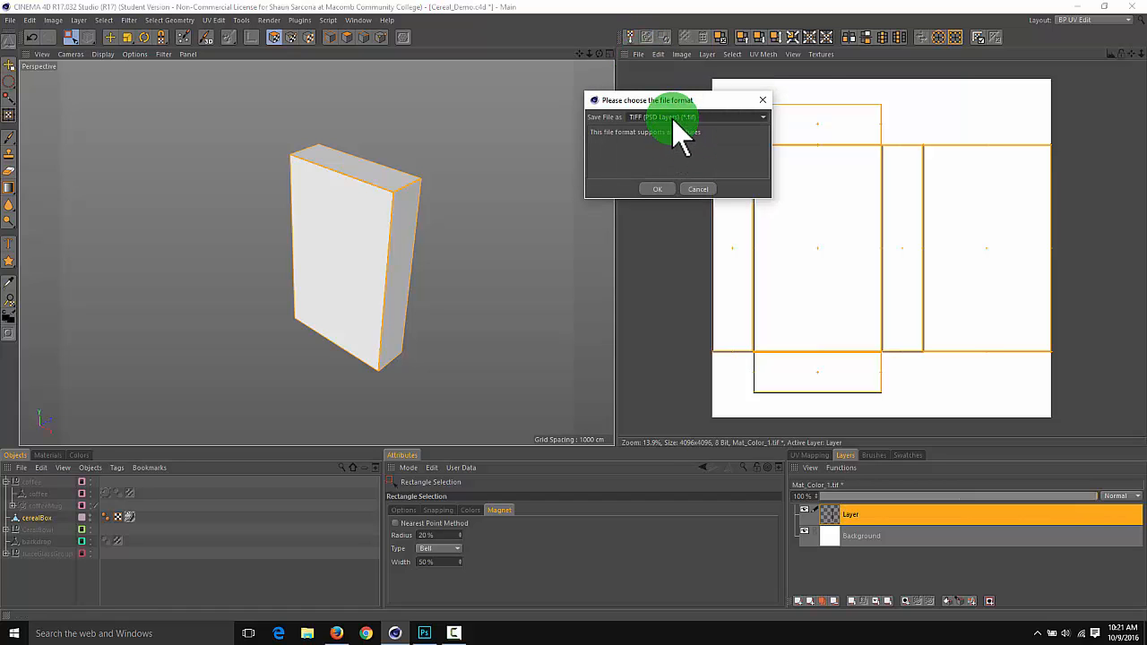
drag(673, 120, 670, 286)
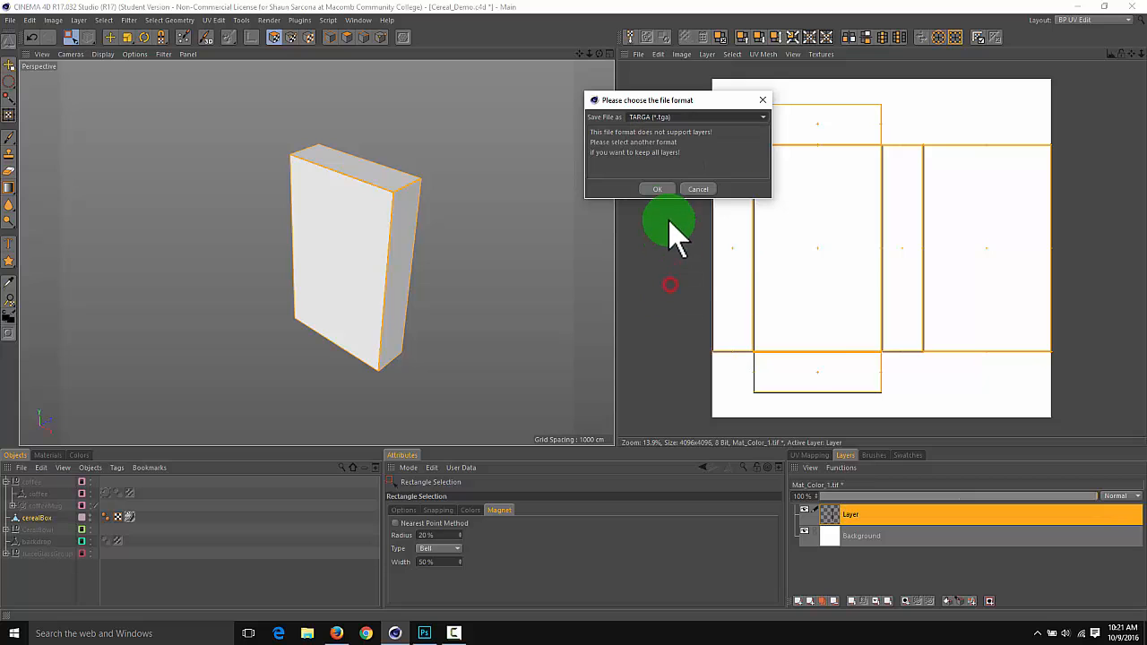
click(657, 188)
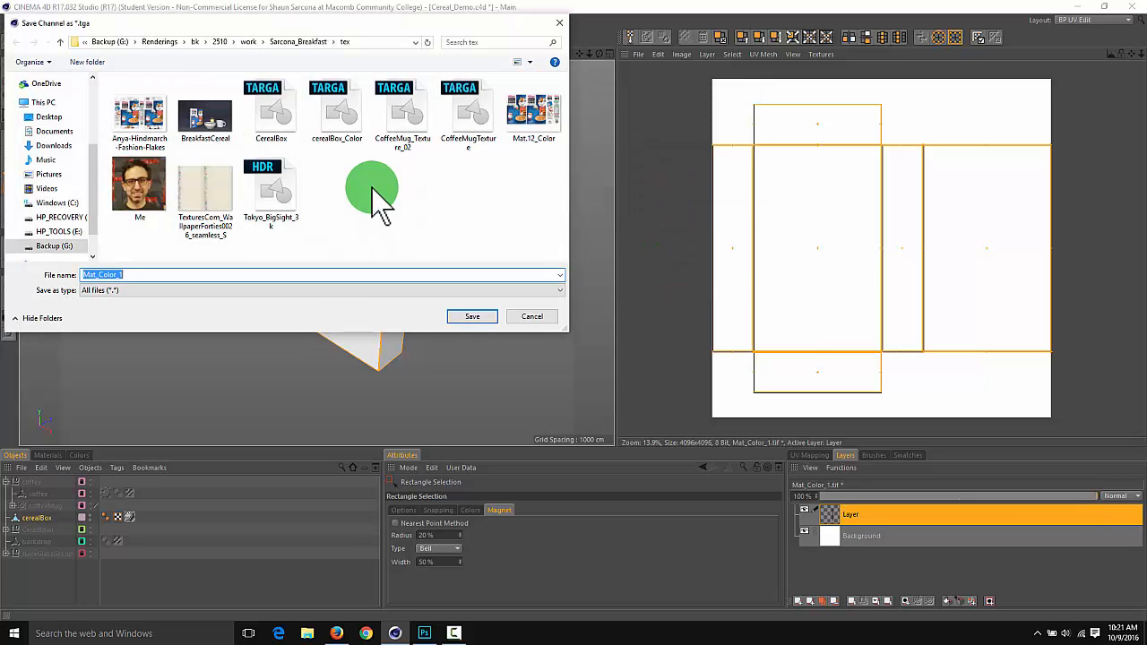
text(Cerea)
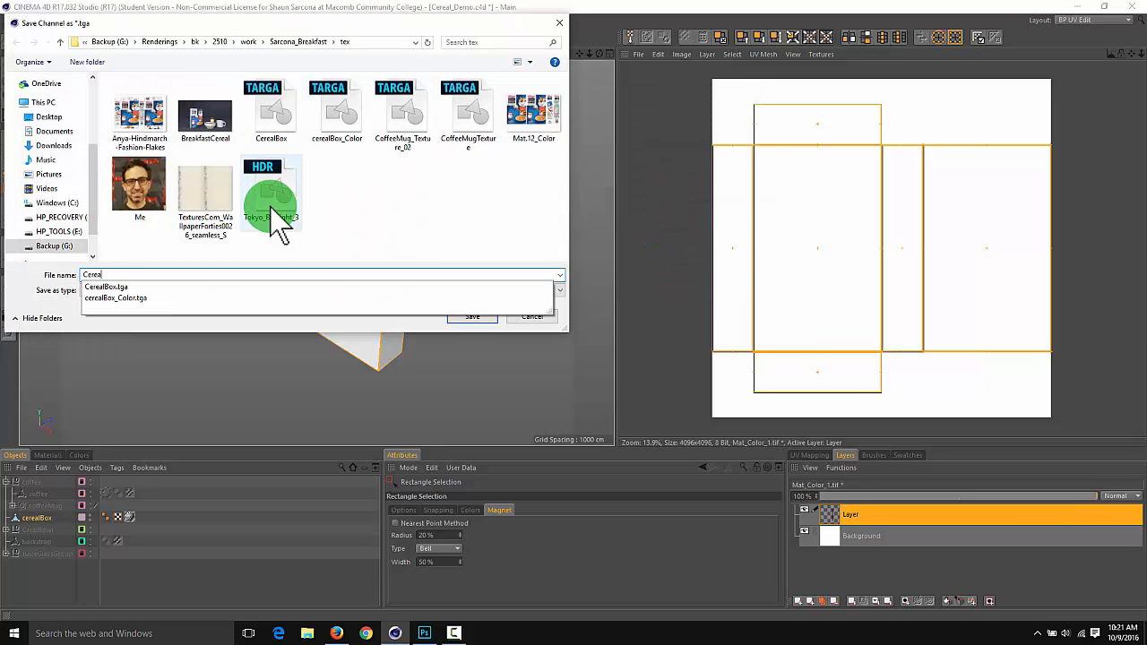
text(lBox_UV)
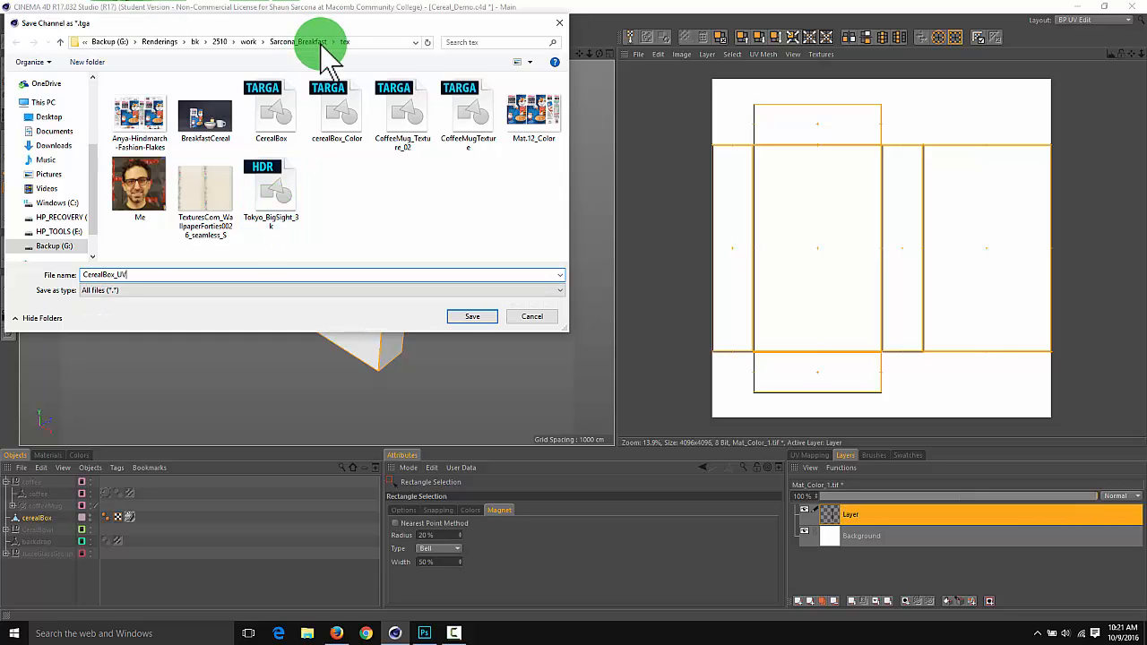
key(Return)
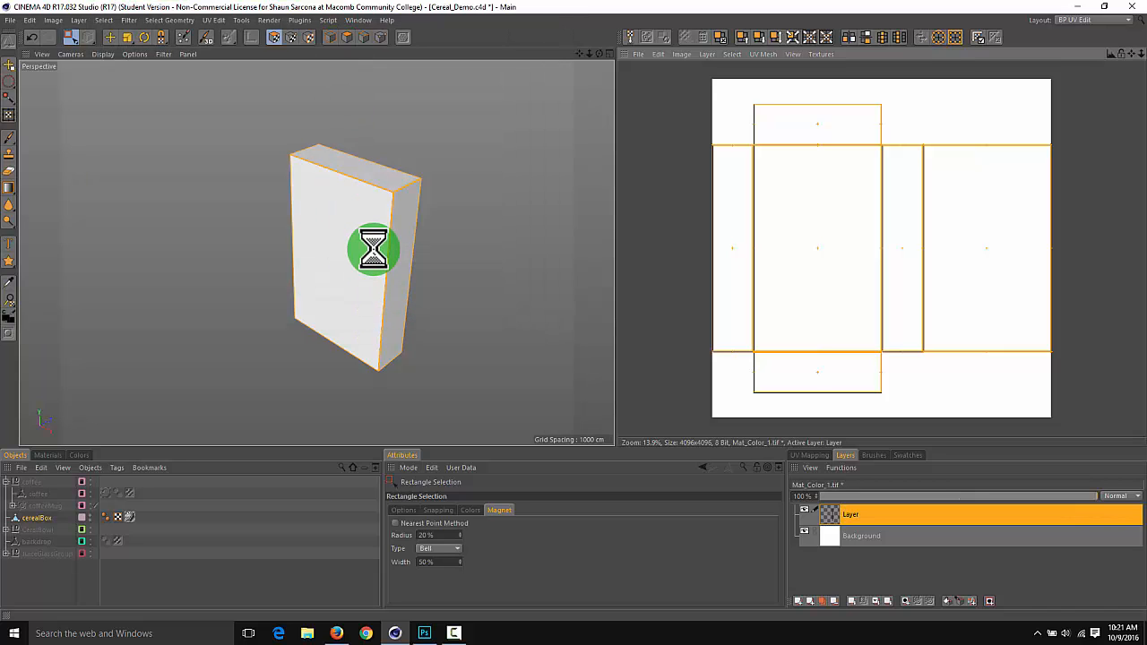
Switch to Photoshop, open CerealBox_UV.tga from the tex folder, and add an empty layer above its background
key(alt+Tab)
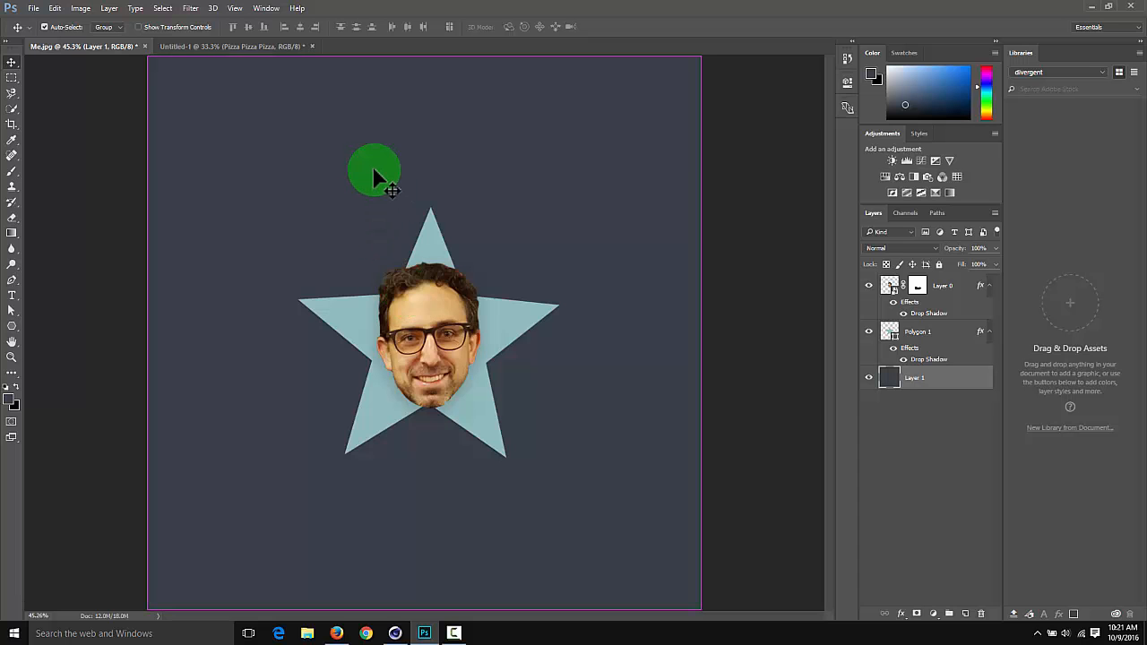
key(ctrl+o)
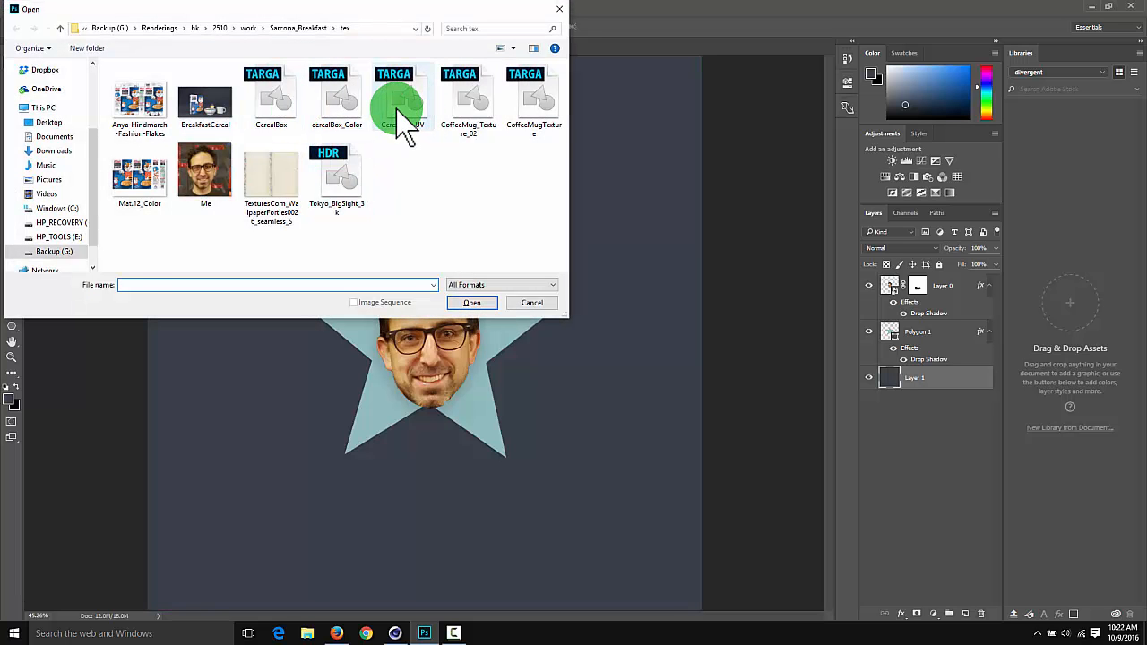
double_click(397, 109)
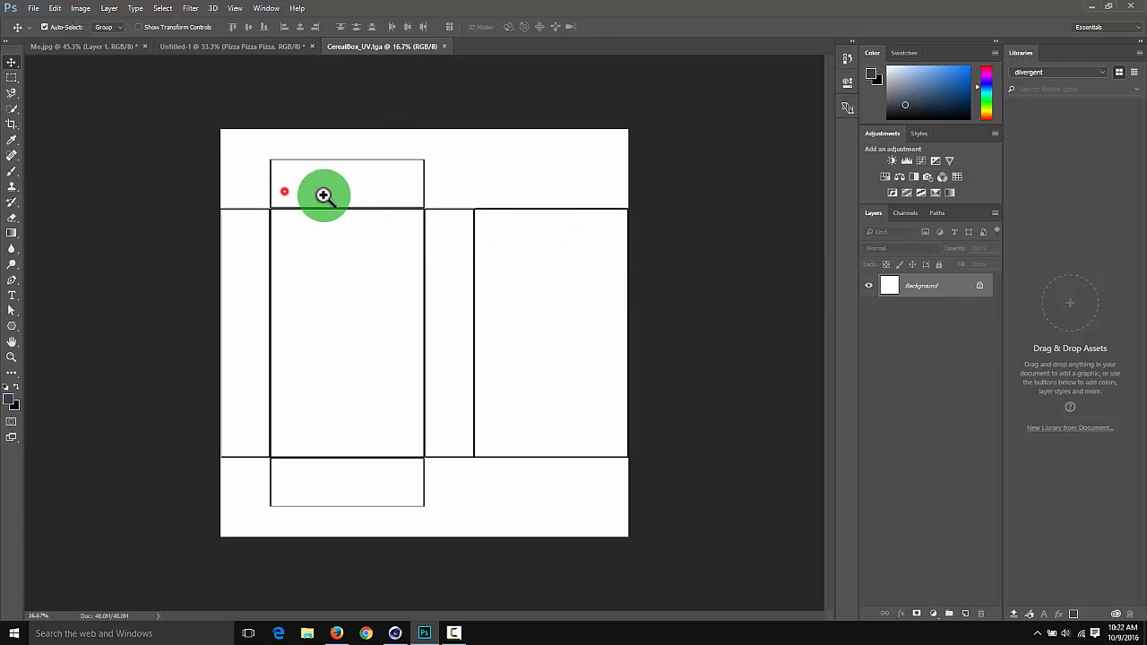
drag(324, 194, 318, 223)
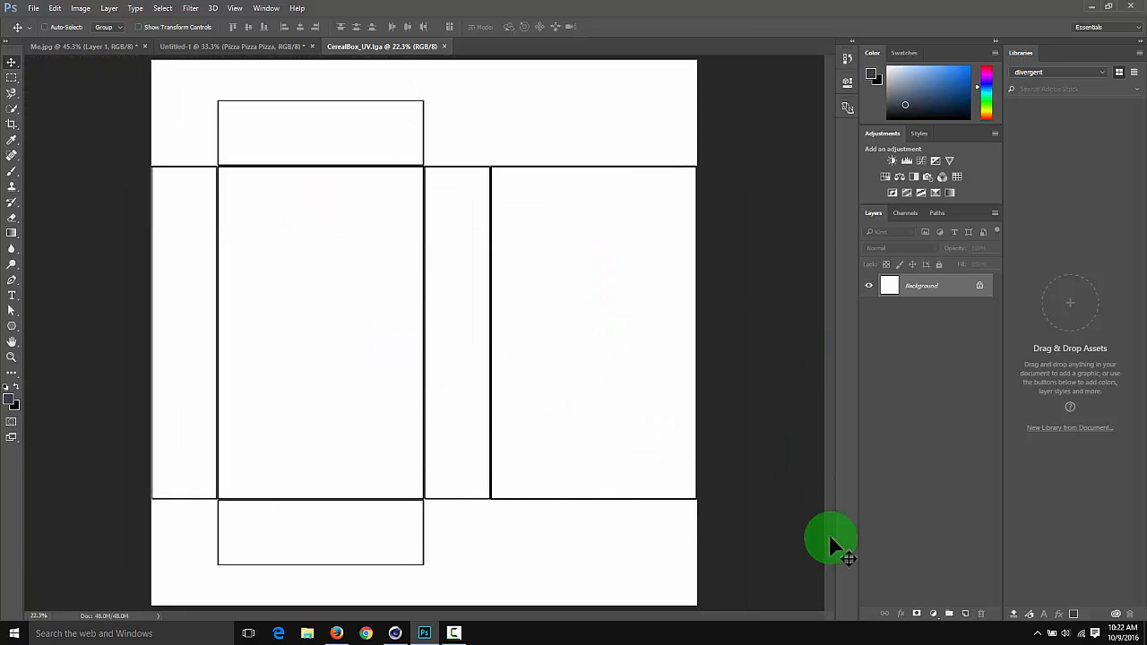
click(965, 614)
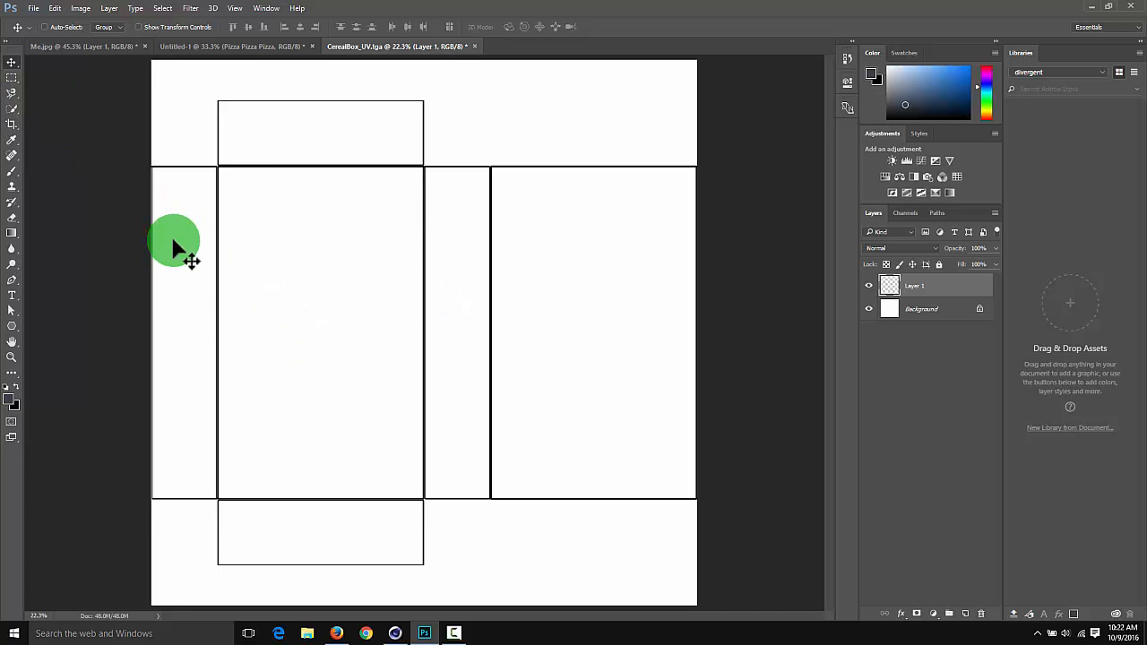
Switch to Firefox and search Google Images for "cereal box"
click(337, 632)
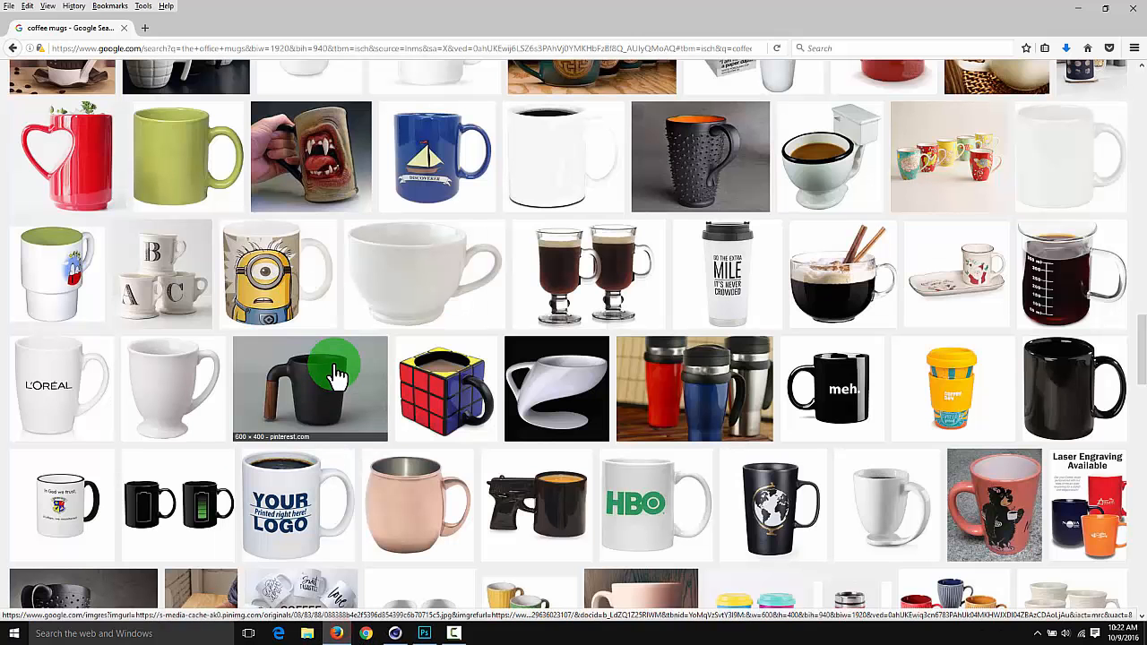
scroll(333, 375, up, 20)
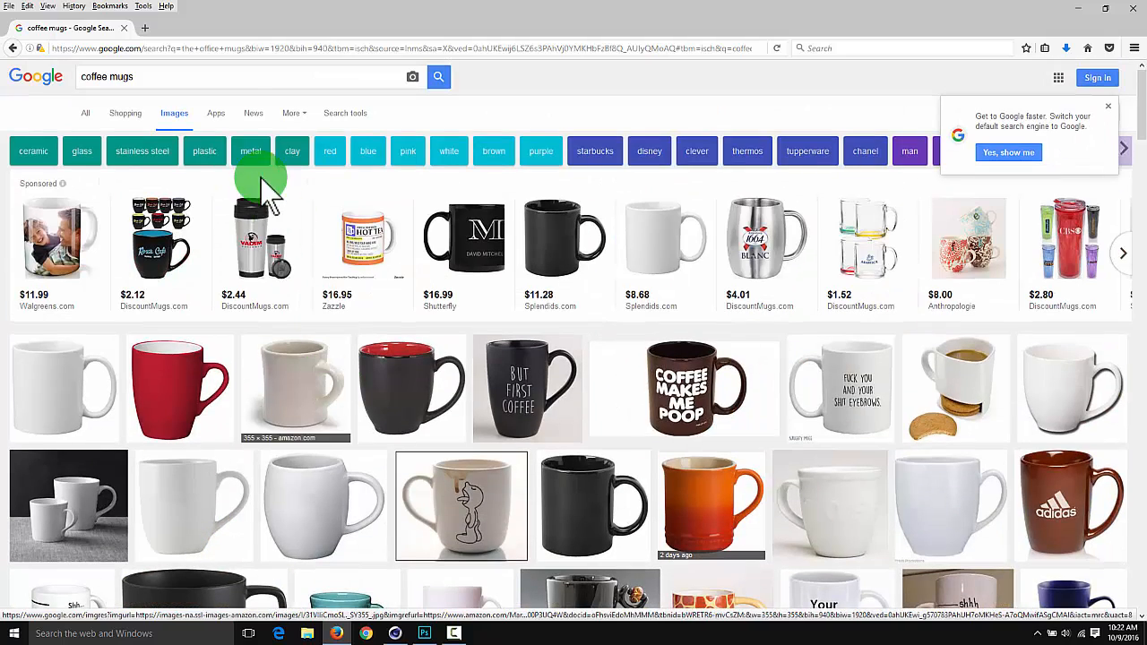
click(228, 86)
text(c)
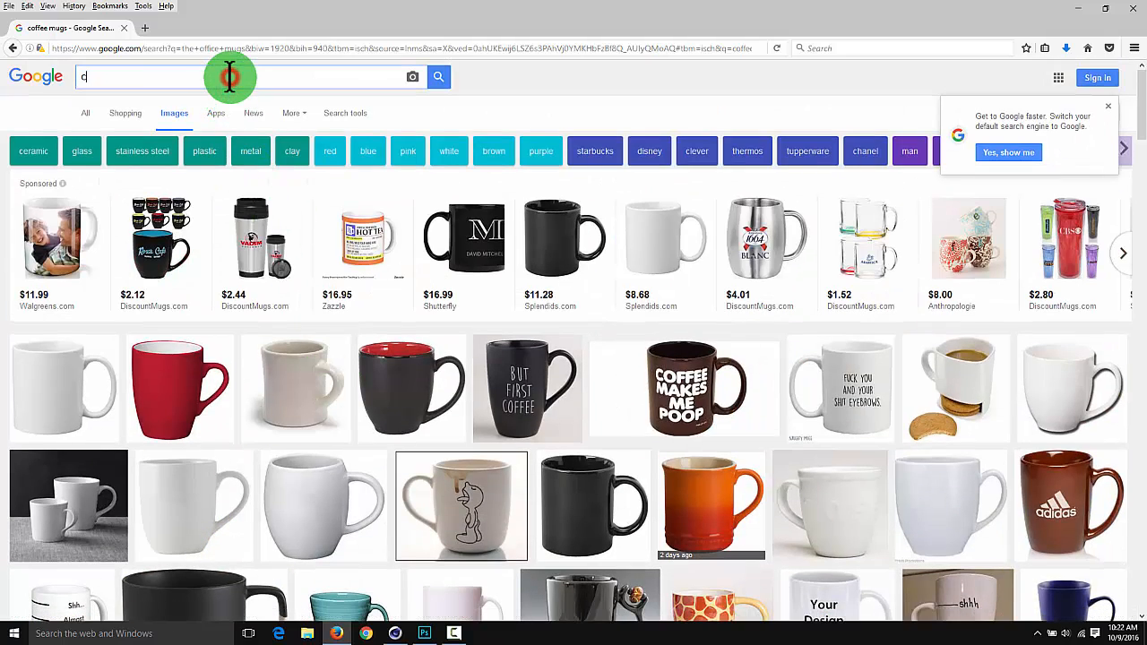
text(ereal box l)
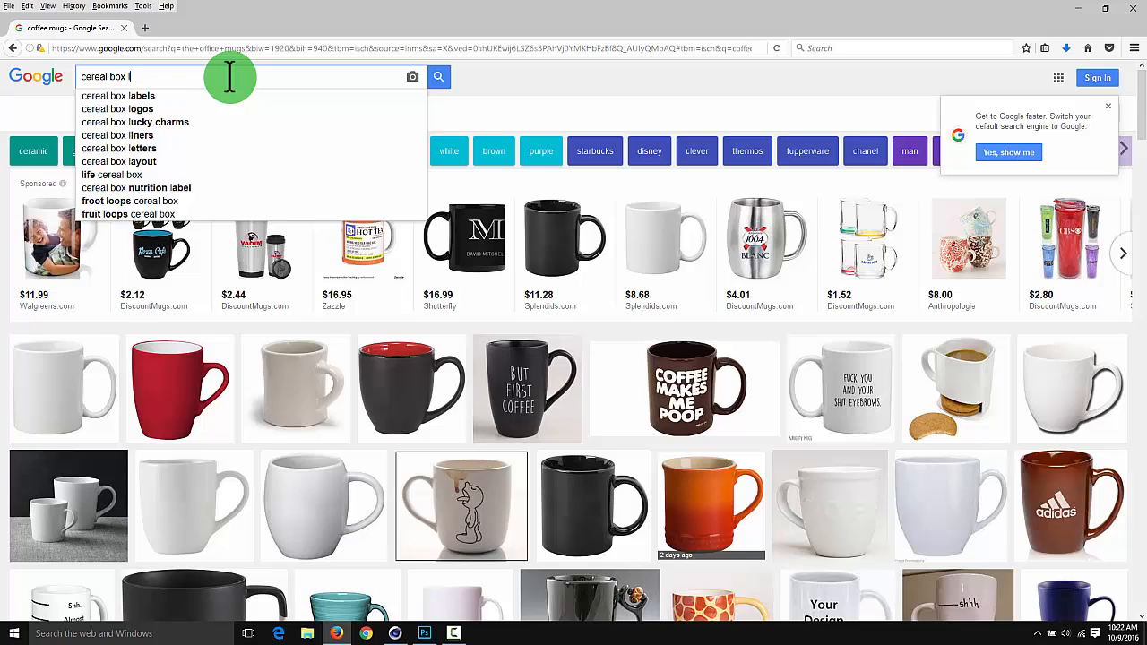
text(a)
key(BackSpace)
key(BackSpace)
key(Return)
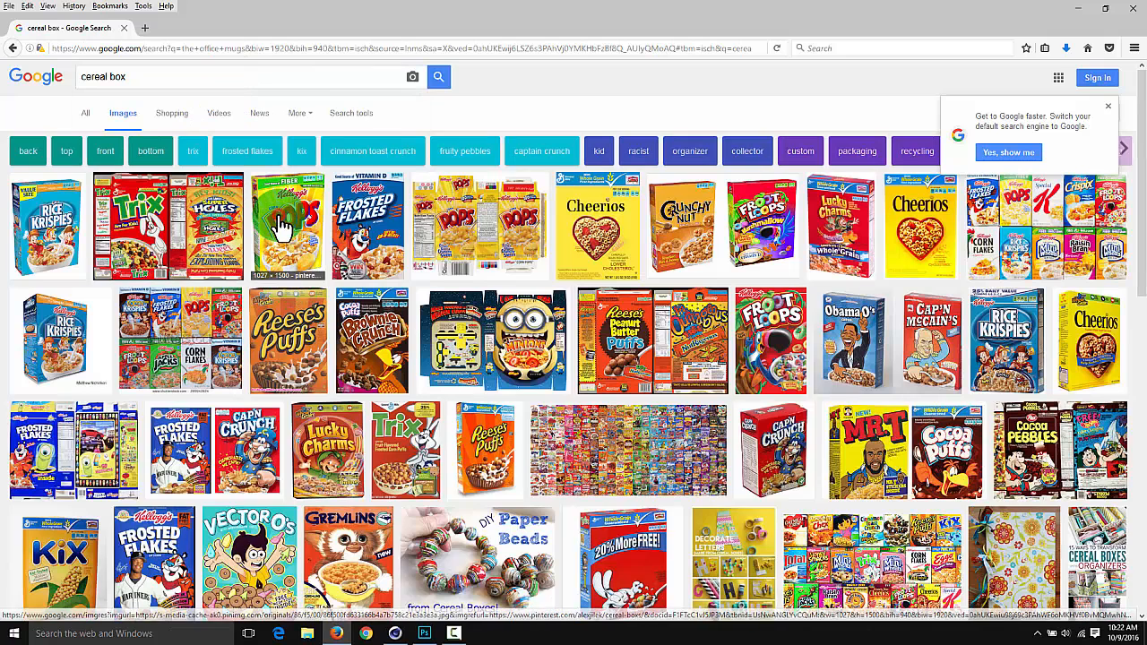
Examine the enlarged previews of the Pops, Frosted Flakes and Cheerios box images as possible artwork sources
click(280, 228)
key(Right)
key(Left)
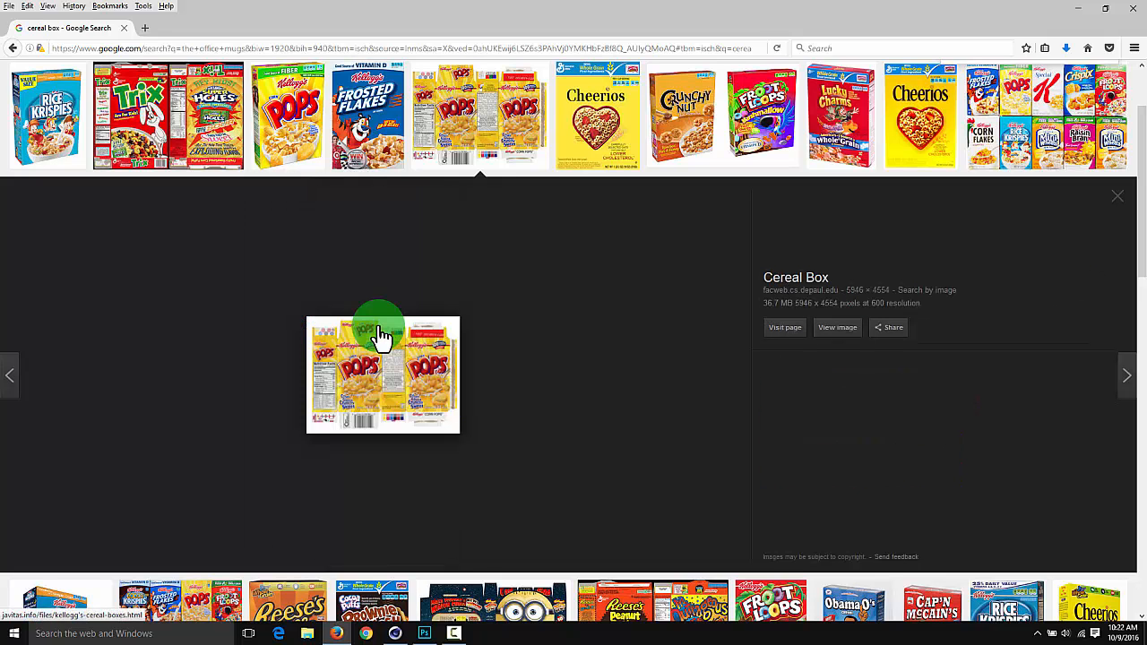
key(Right)
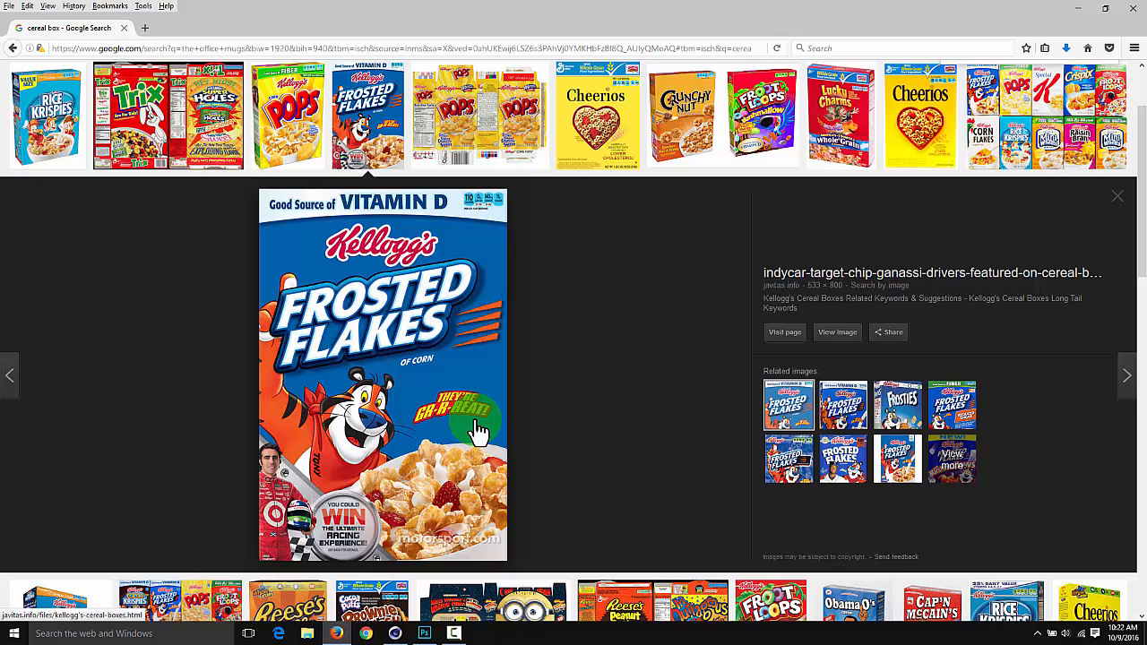
key(Right)
key(Right)
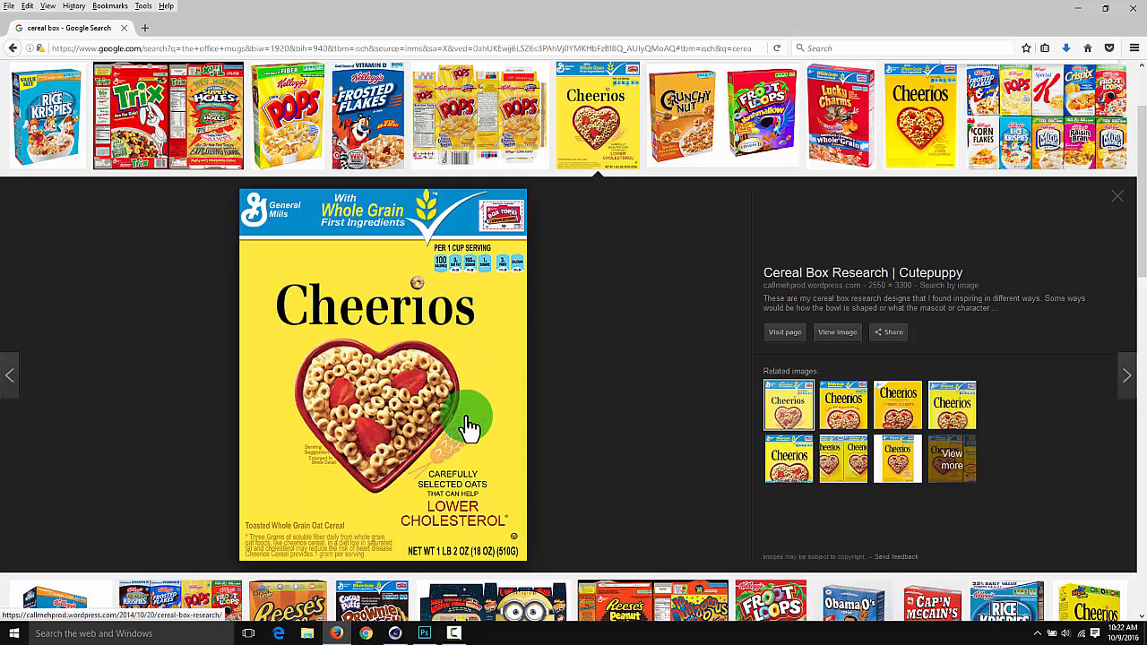
Examine the enlarged preview of the Crunchy Nut and Froot Loops boxes as a design reference
key(Right)
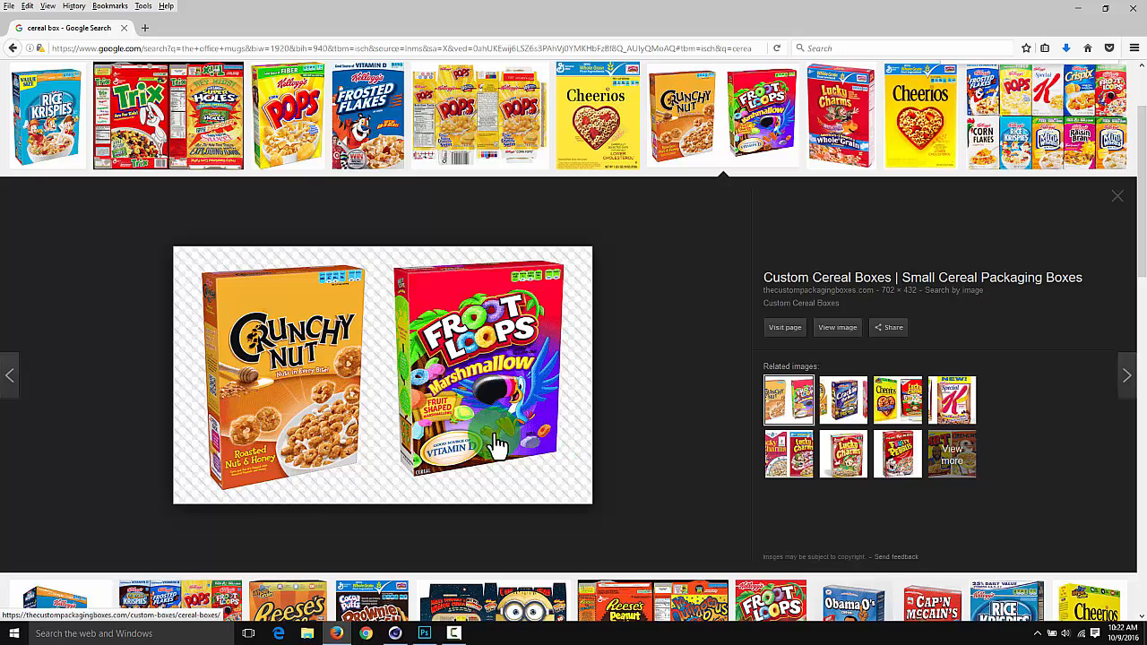
key(Right)
key(Left)
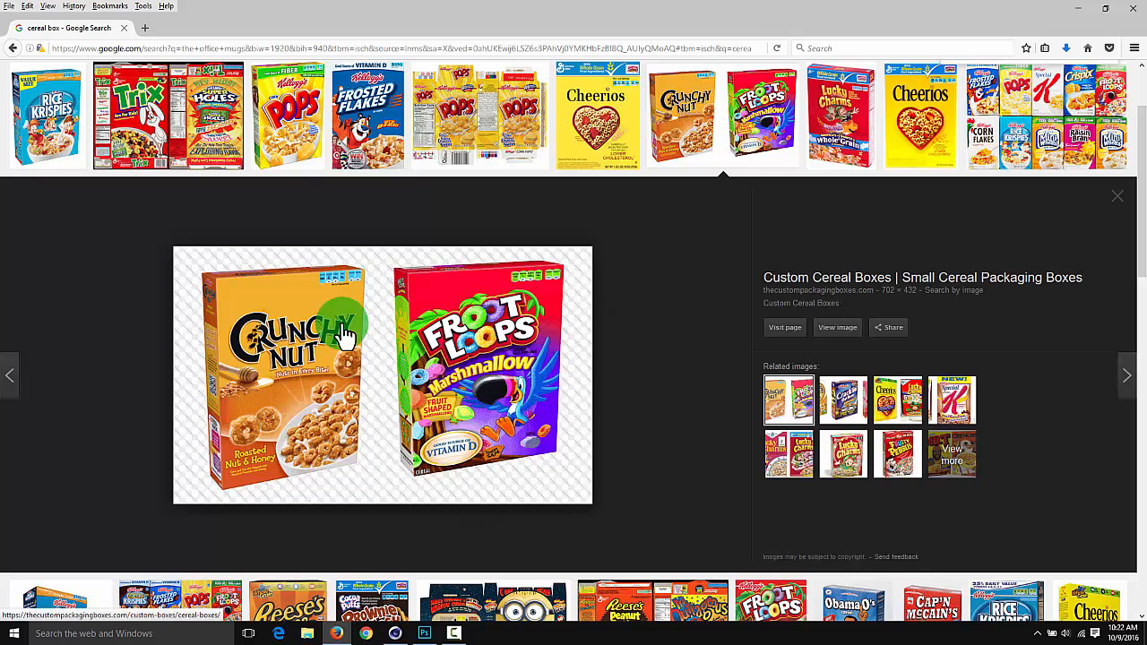
Switch to Photoshop and fill the empty Layer 1 of CerealBox_UV.tga with a pinkish red
key(alt+Tab)
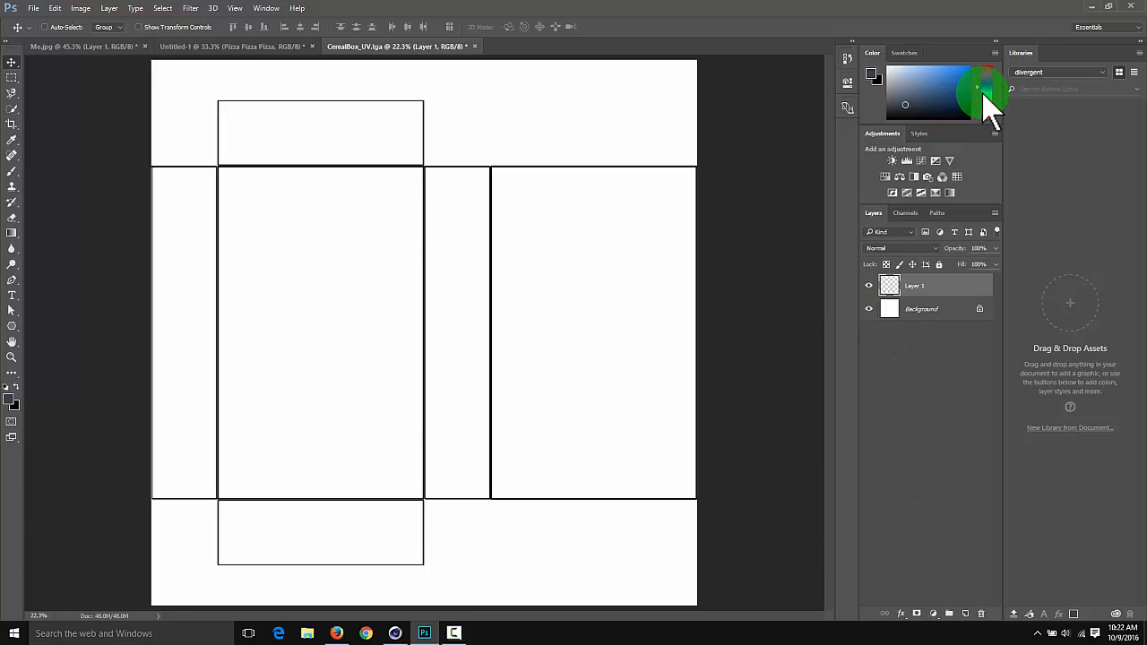
drag(986, 102, 986, 69)
click(937, 84)
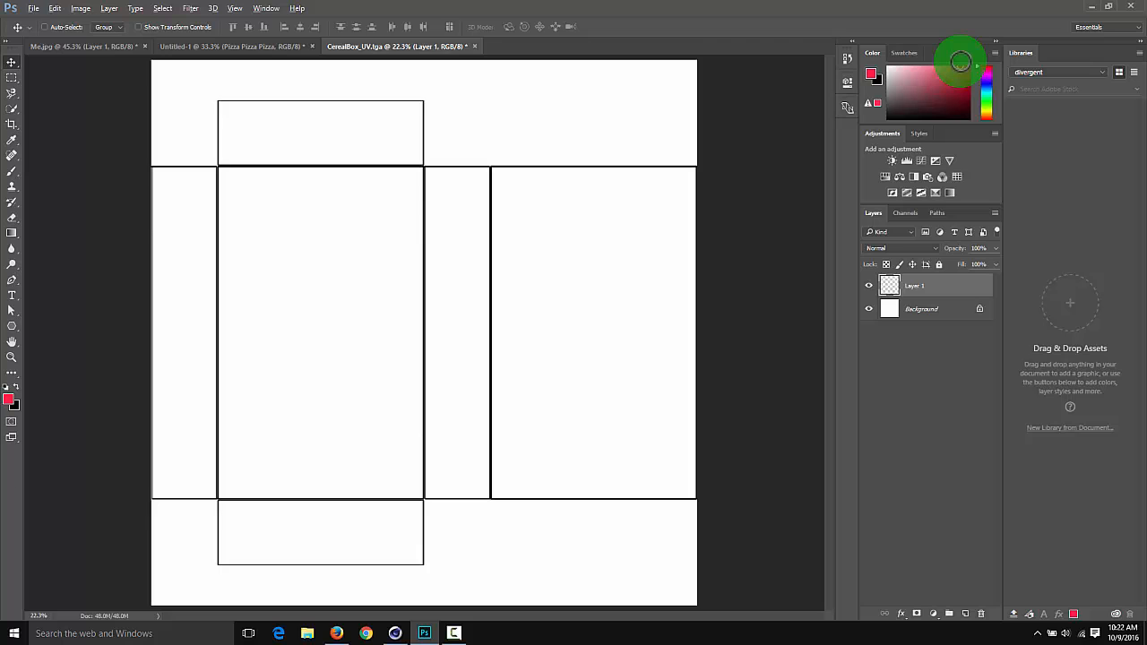
key(alt+BackSpace)
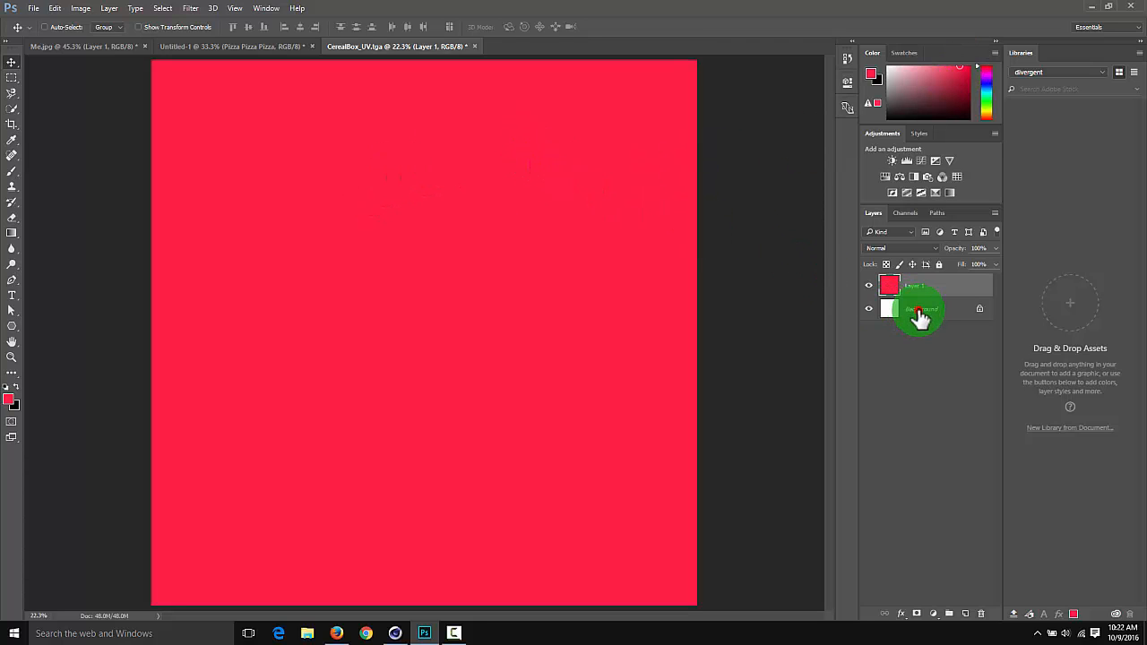
Convert the Background with the UV outline to a regular layer above the red fill, set its blend mode to Multiply, and lock it
drag(920, 315, 922, 286)
double_click(920, 312)
key(Return)
drag(918, 310, 903, 256)
click(896, 247)
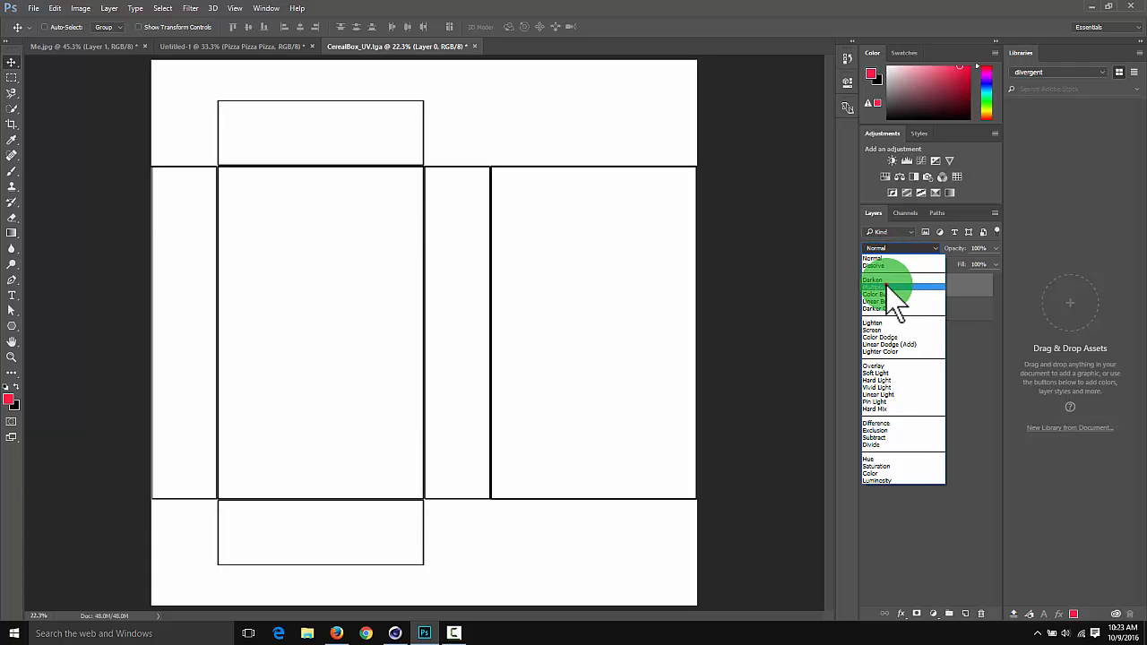
click(895, 286)
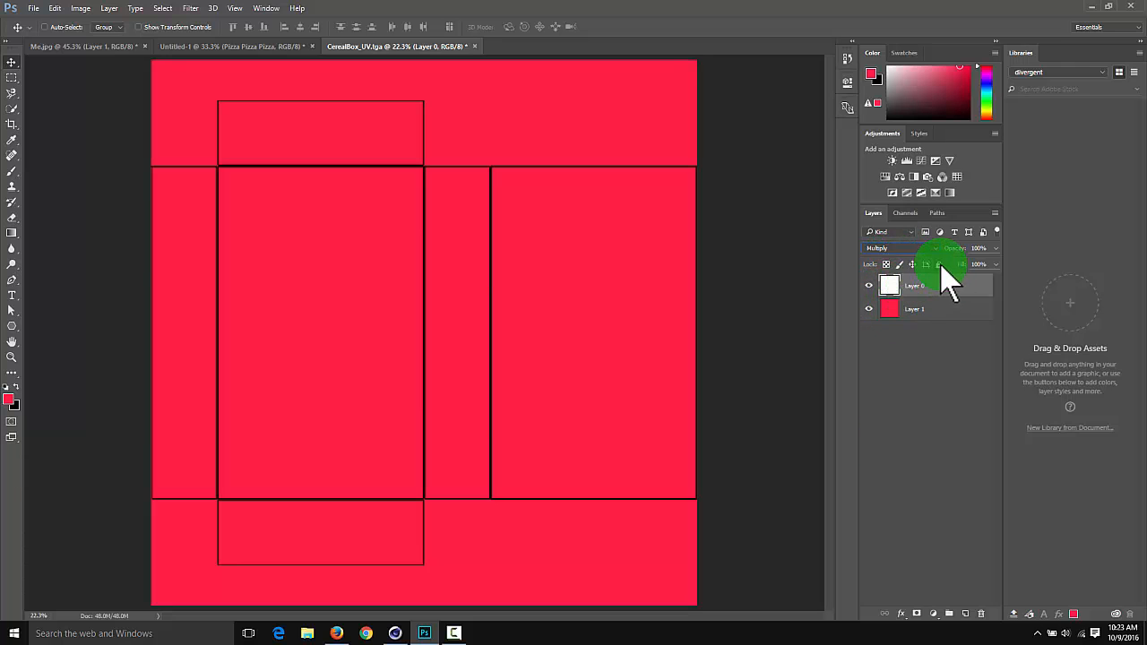
click(939, 265)
Refill Layer 1 with a more saturated pure red
click(881, 309)
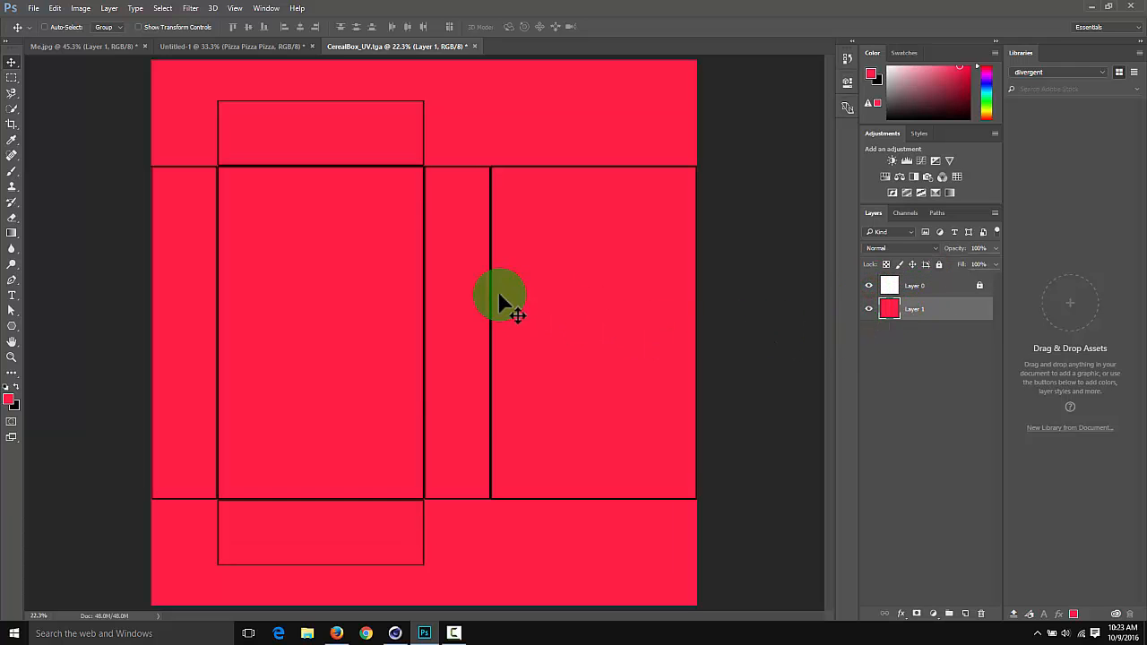
click(964, 68)
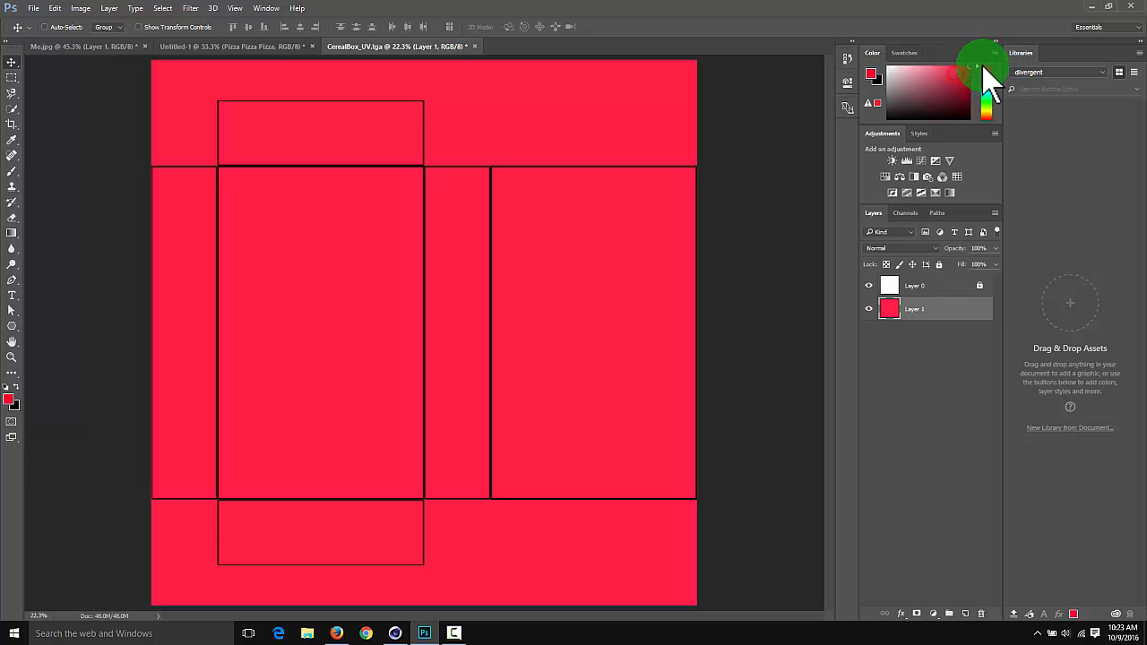
key(alt+BackSpace)
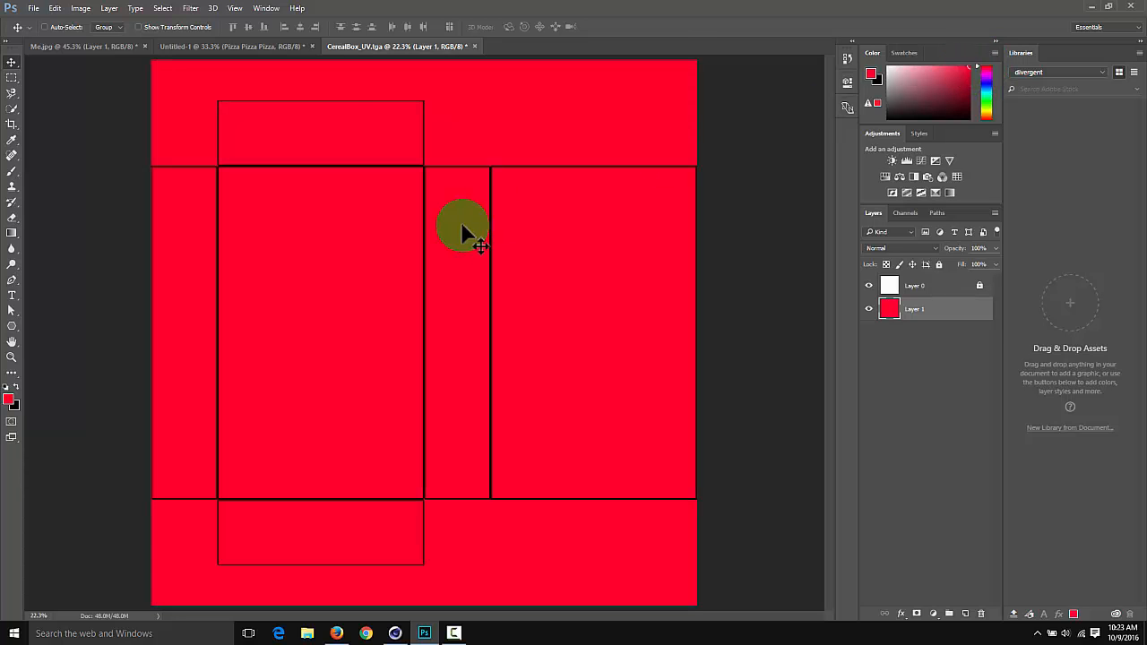
Add a text box reading FROOT LOOPs in the upper part of the box's front panel and color it black (000000)
key(t)
click(423, 294)
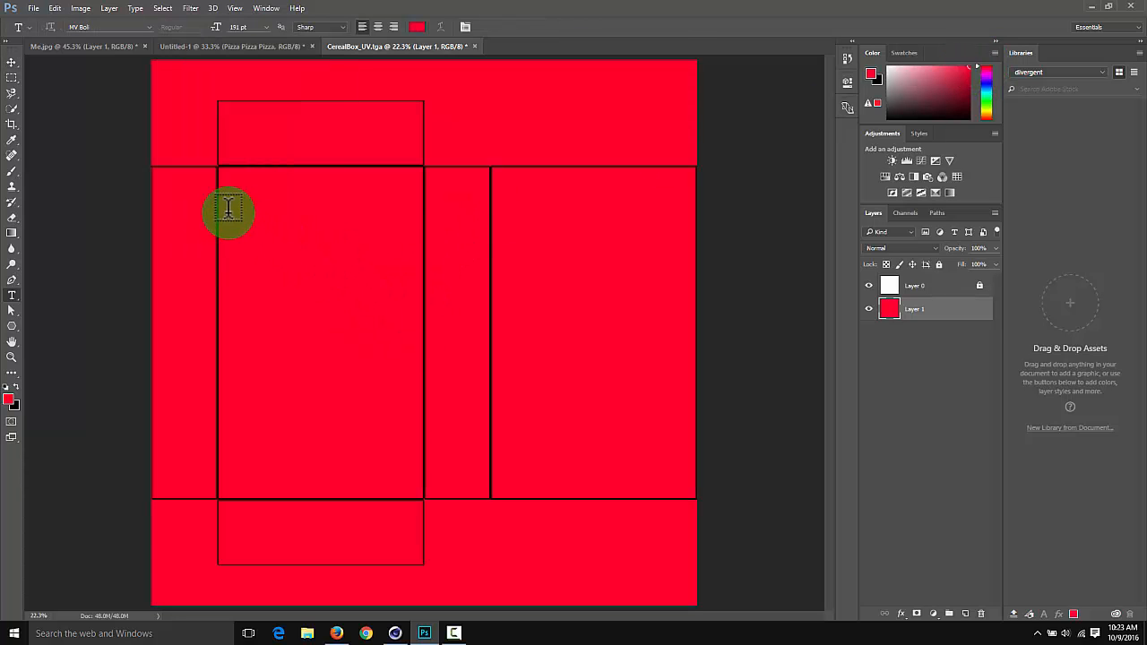
drag(240, 200, 395, 390)
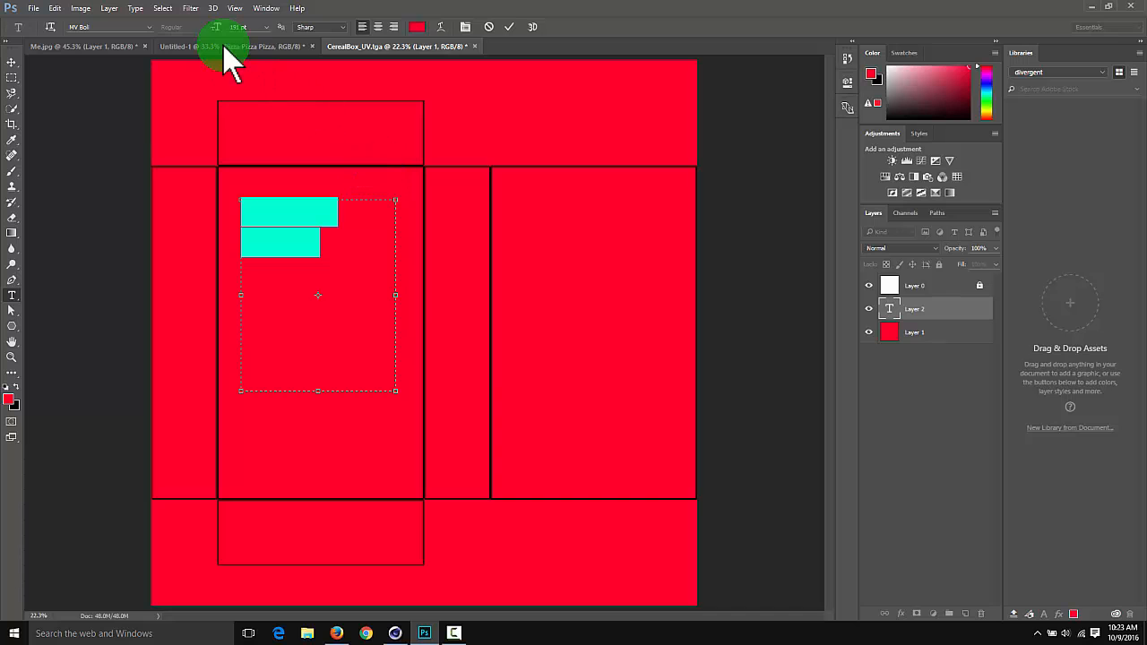
click(417, 26)
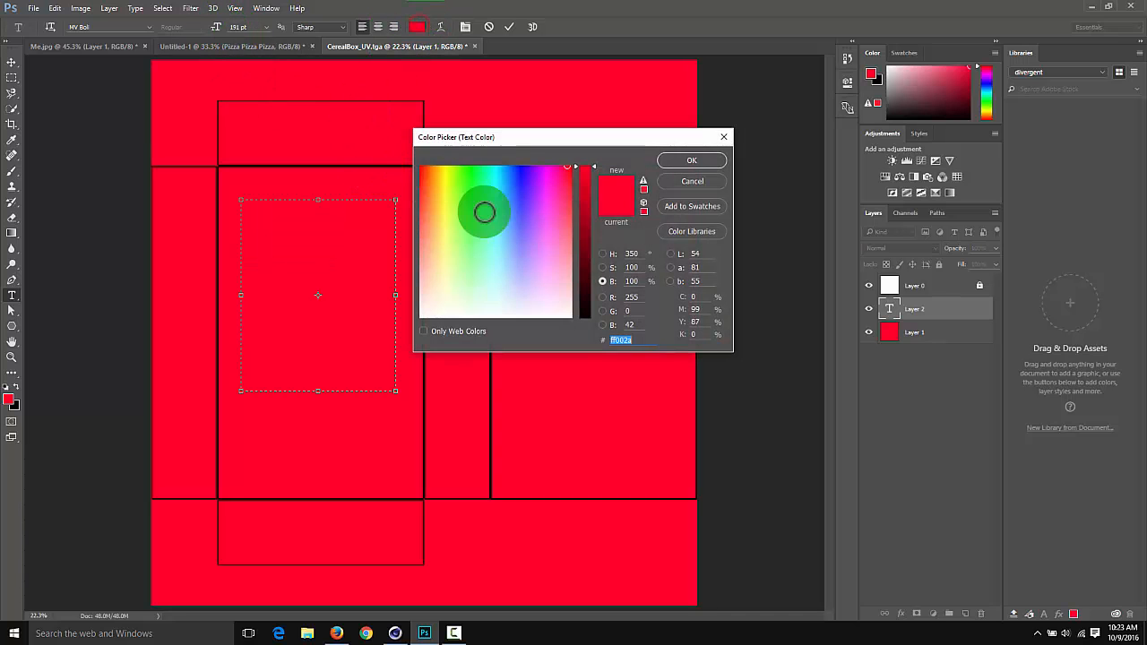
drag(485, 212, 394, 136)
drag(591, 262, 585, 342)
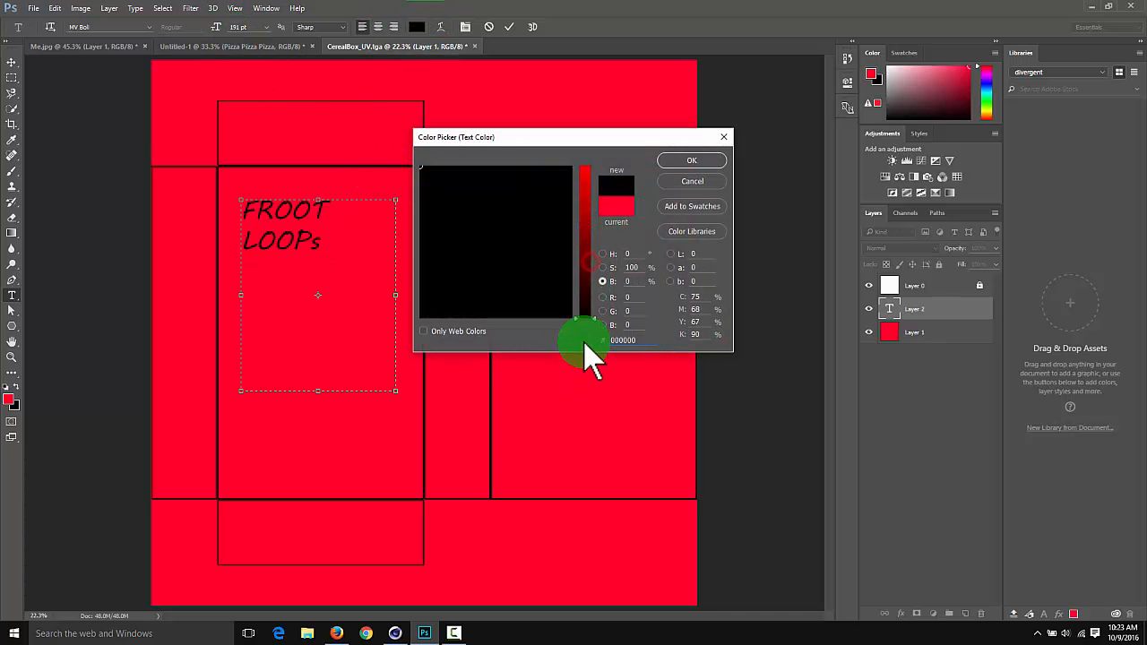
key(Return)
Correct the second word of the title to LOOPS and move the text closer to the front panel's upper-left corner
click(332, 249)
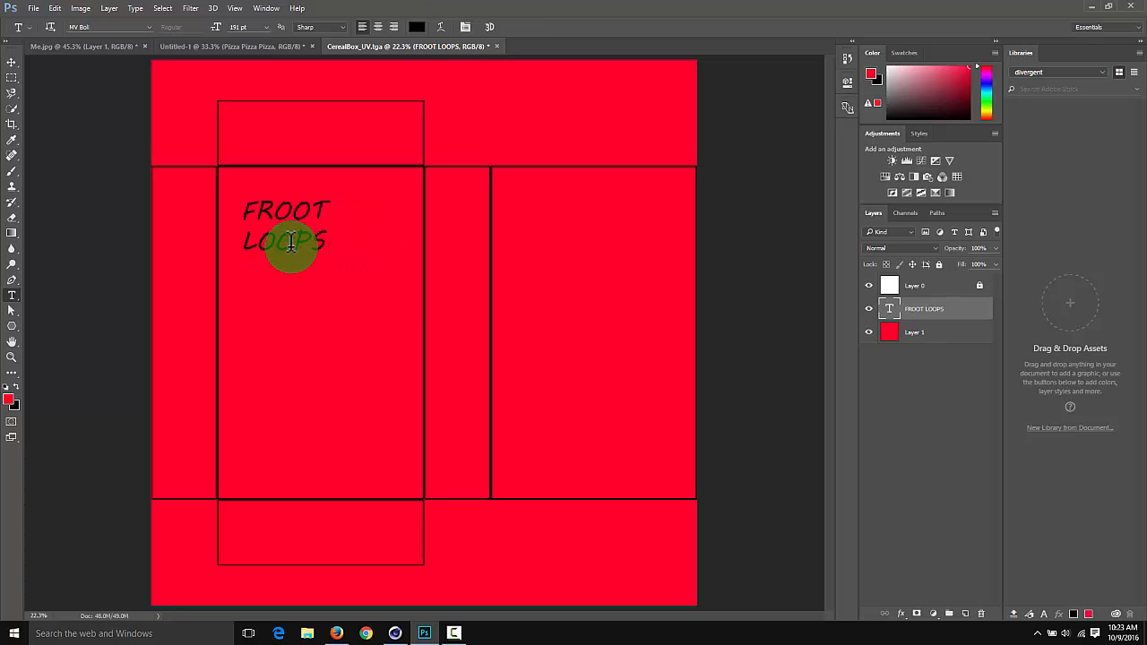
ctrl+drag(272, 251, 261, 241)
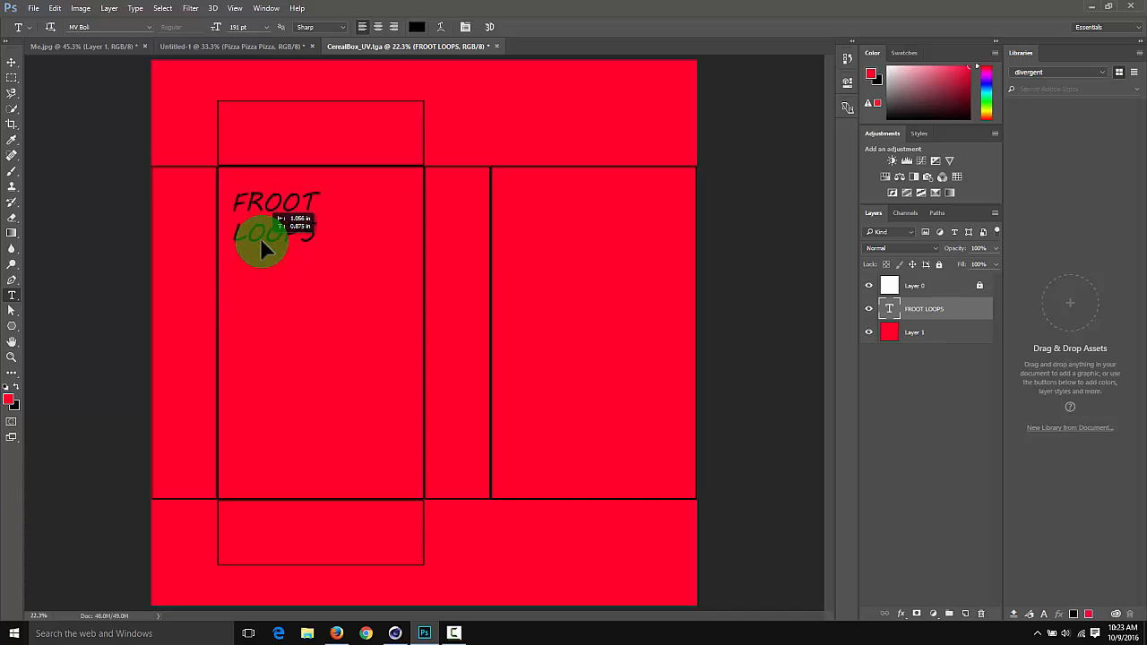
Switch to Firefox, examine more cereal box designs from the Trix box through to Lucky Charms, and return to Photoshop
key(alt+Tab)
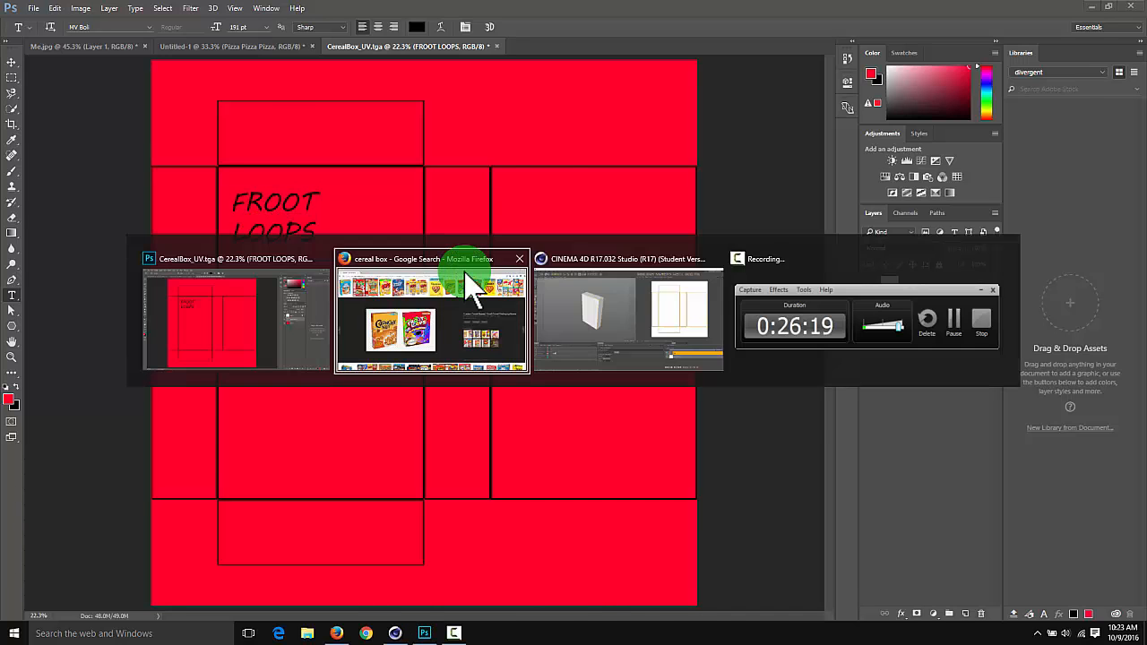
click(473, 281)
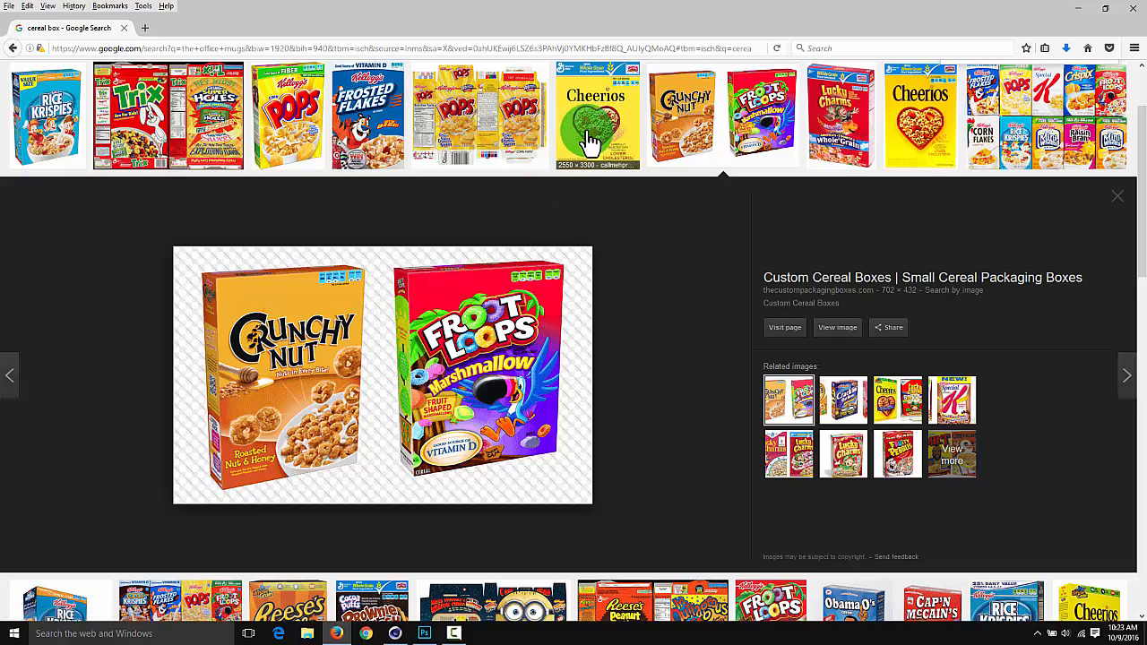
scroll(588, 146, down, 5)
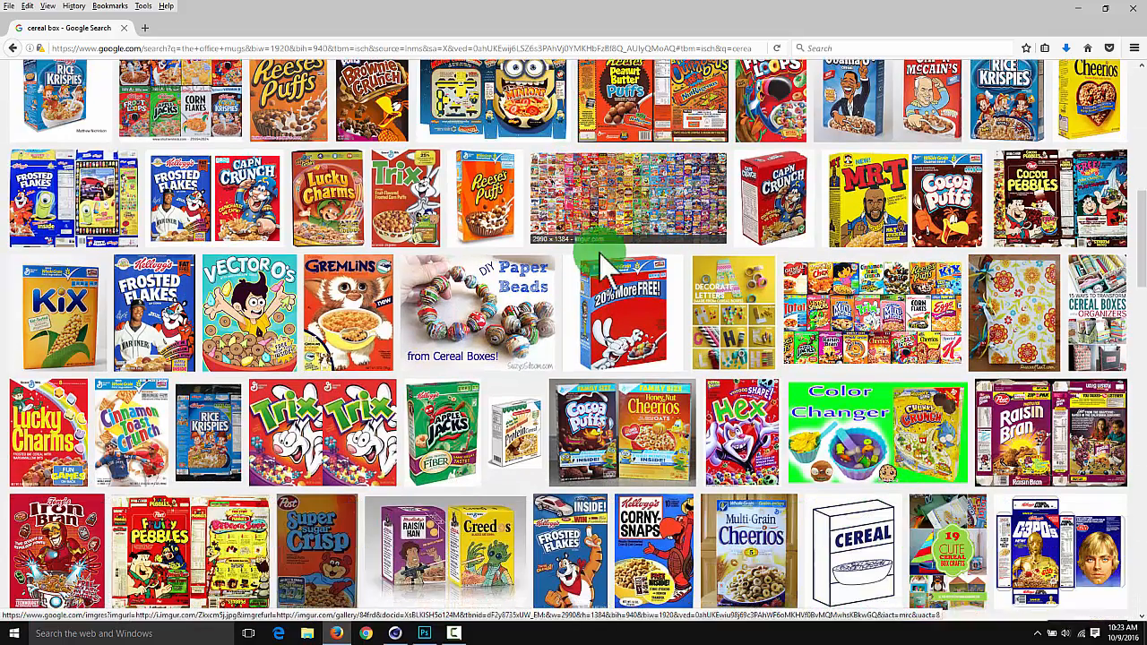
click(605, 322)
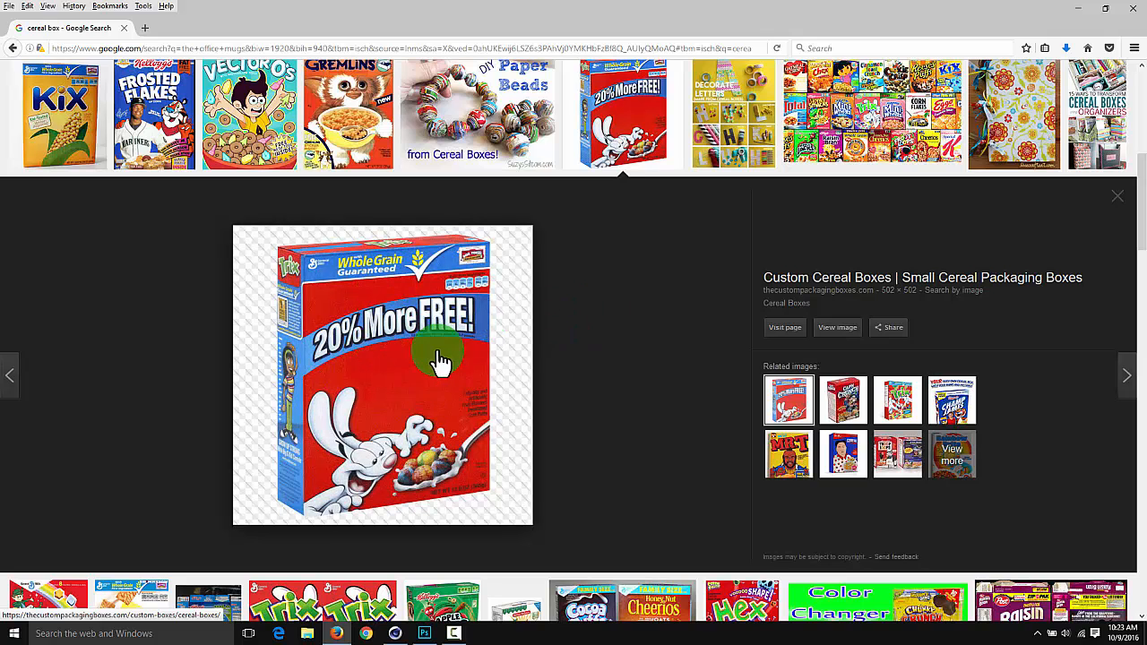
key(Right)
key(Right)
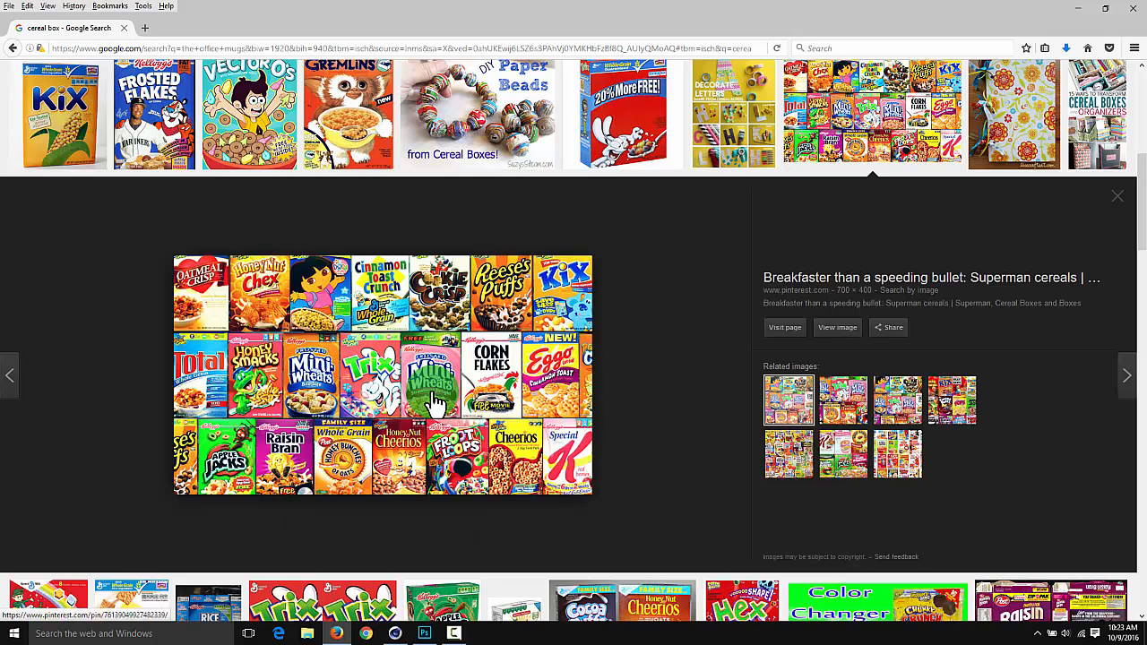
key(Right)
key(Right)
key(Right)
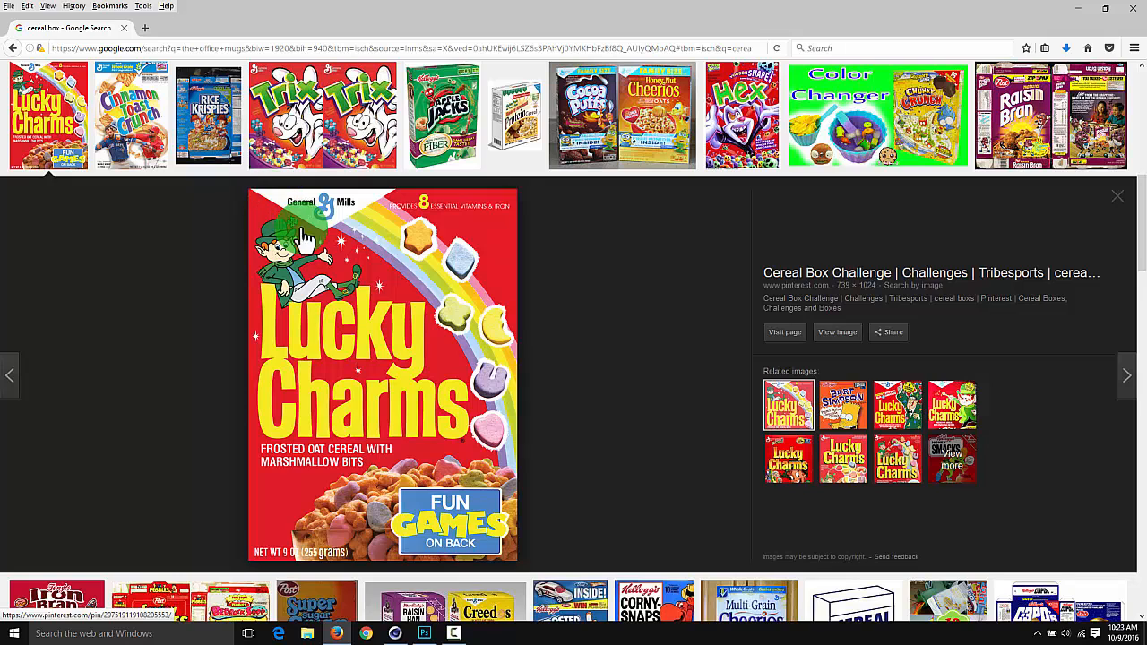
key(alt+Tab)
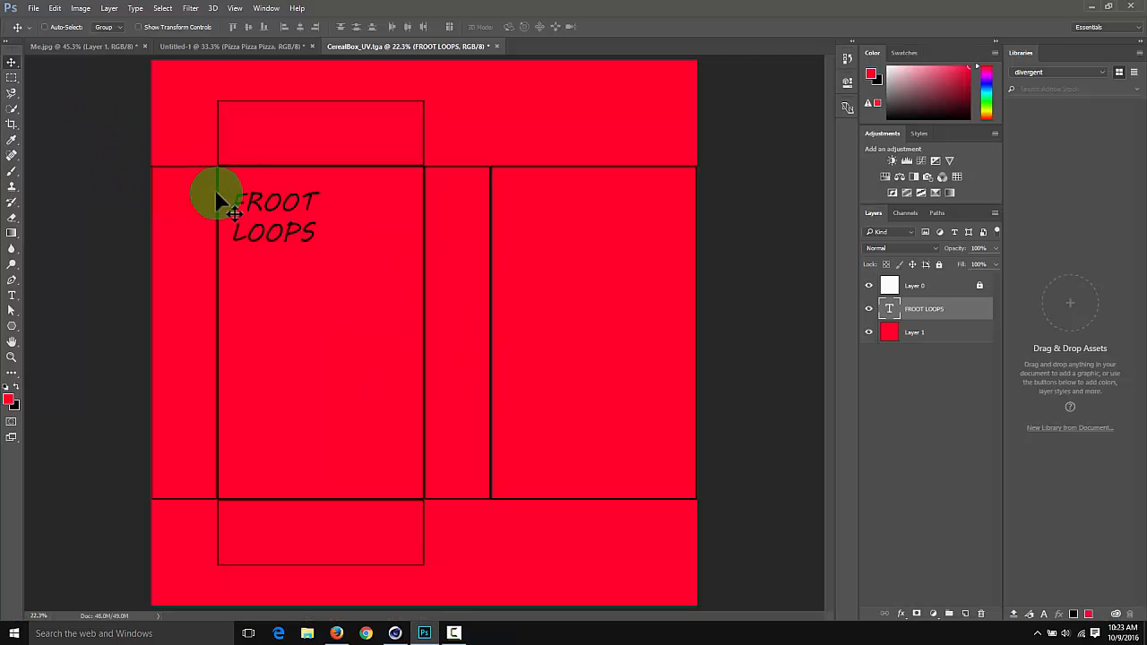
key(t)
drag(320, 240, 231, 190)
key(Escape)
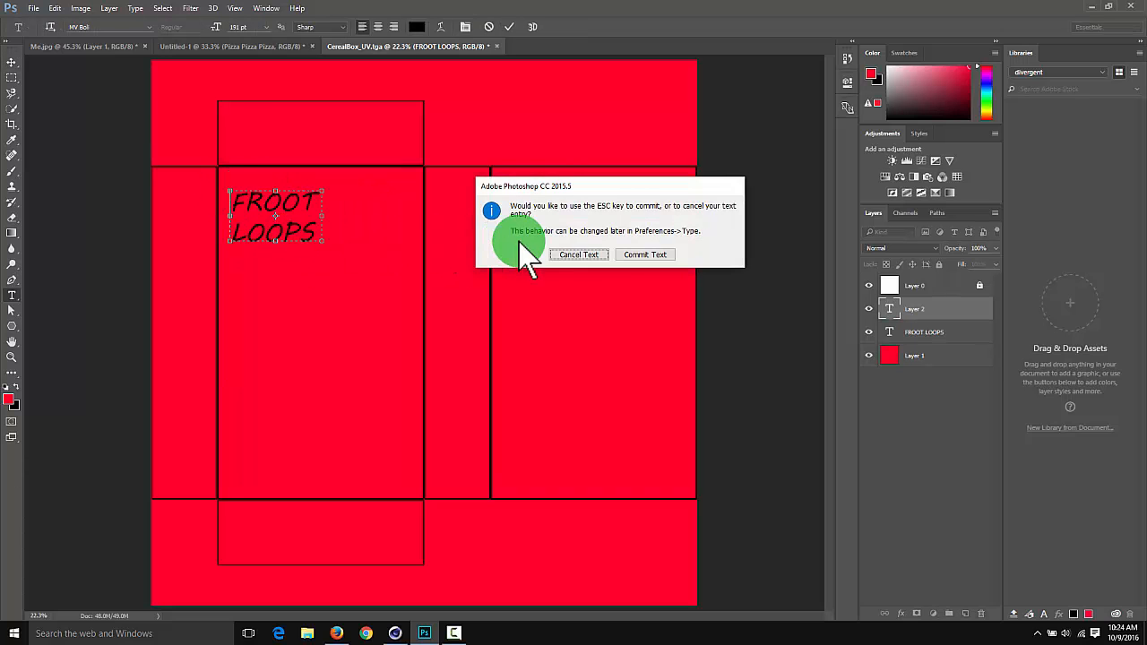
click(578, 254)
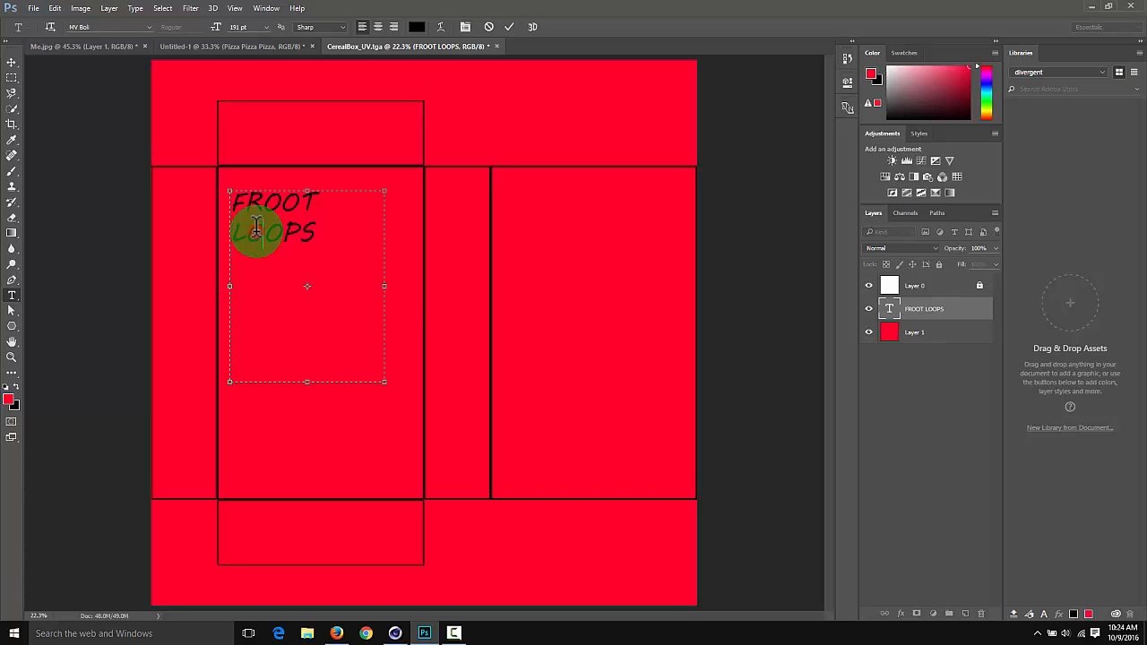
double_click(256, 229)
double_click(262, 208)
click(272, 228)
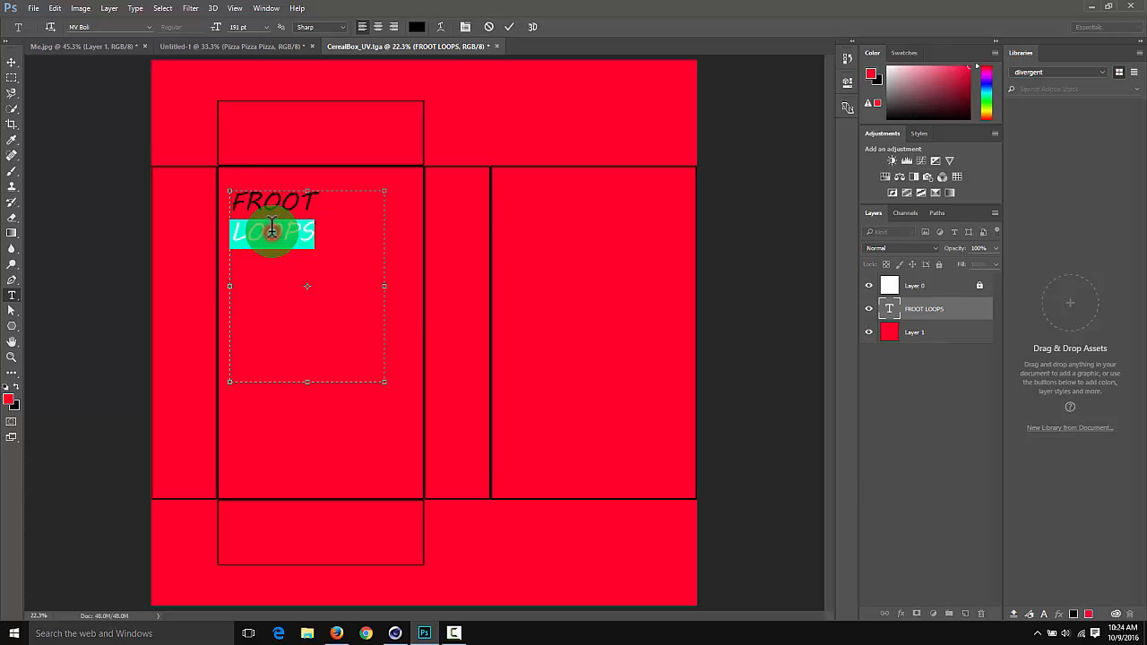
click(12, 62)
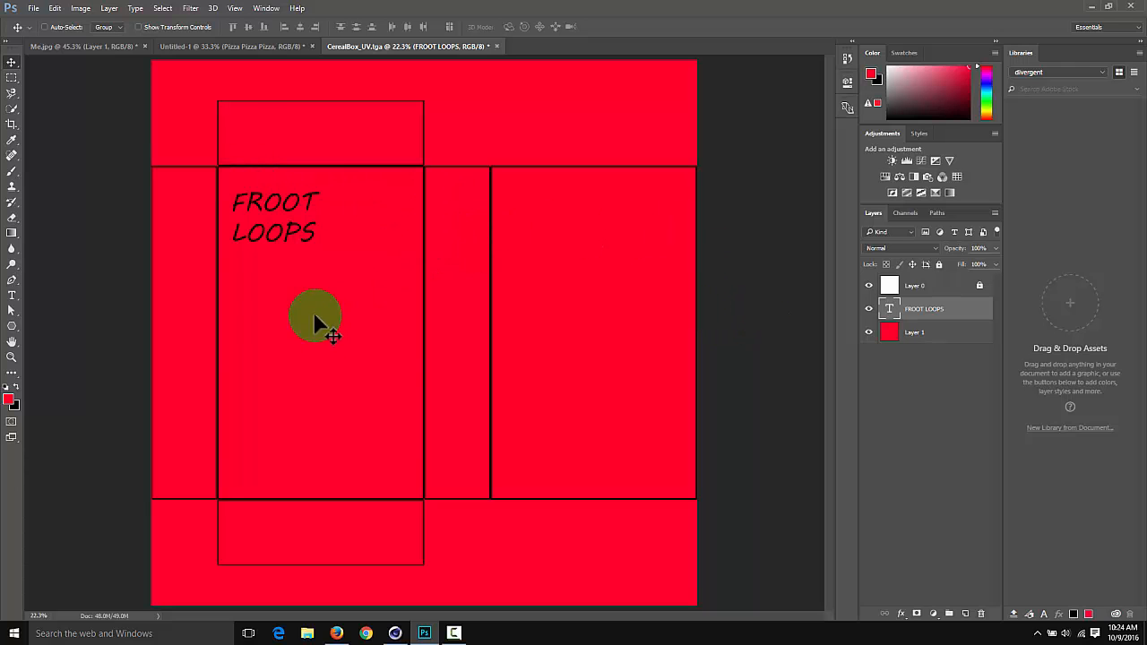
Open Mat.12_Color from the tex folder and dismiss the offer to create a new library from the document
key(ctrl+o)
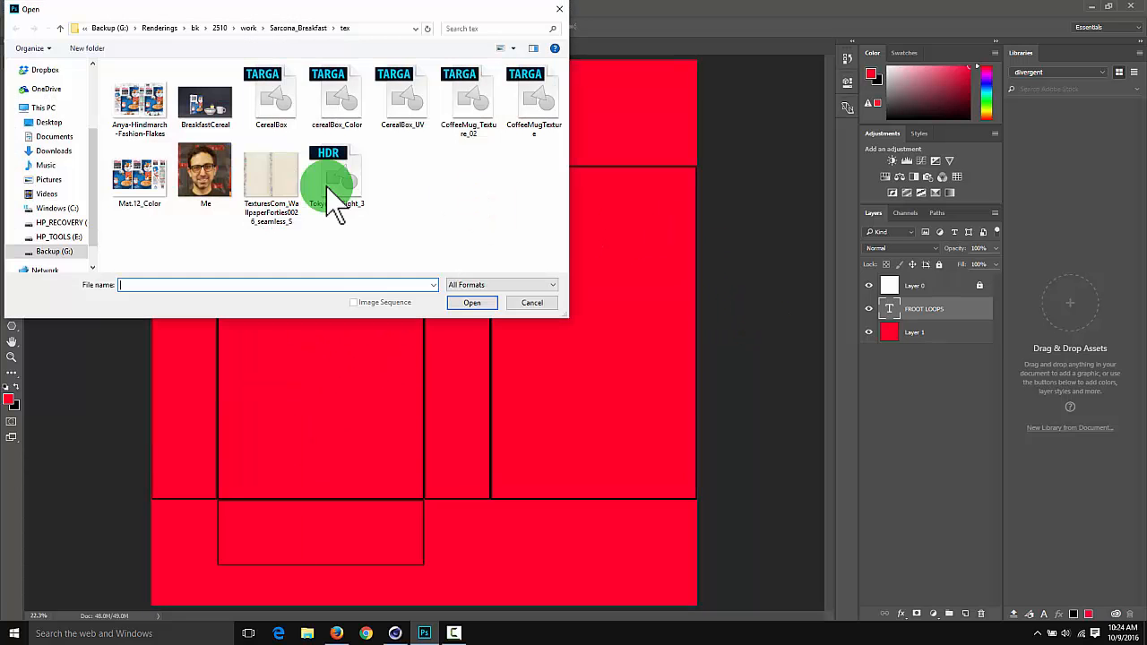
click(137, 176)
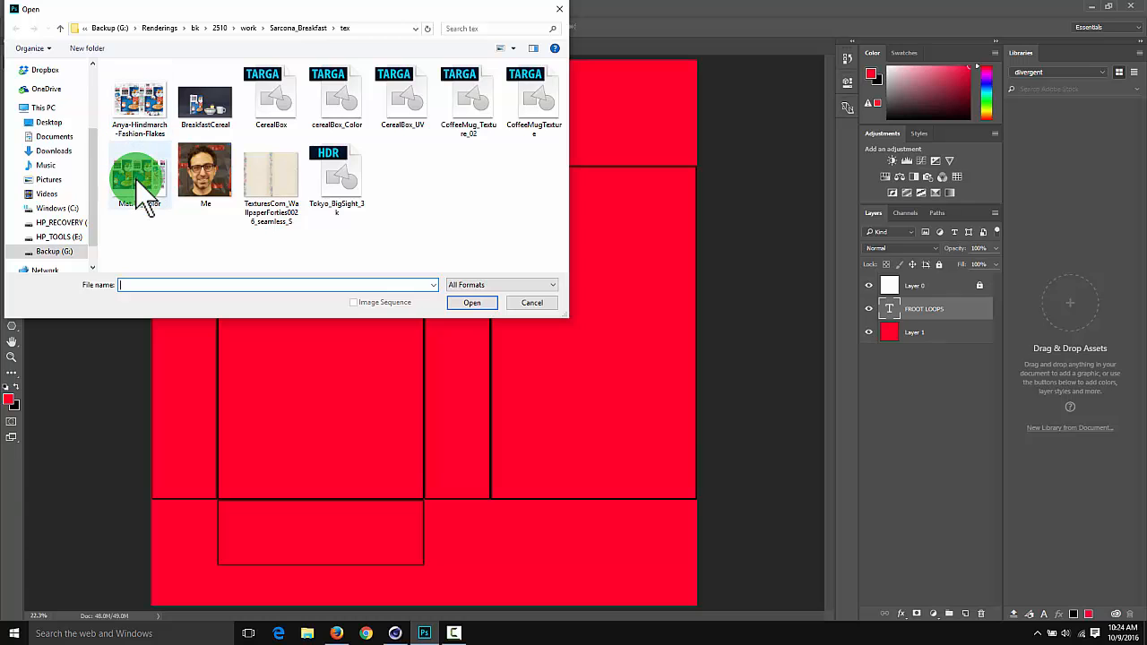
double_click(137, 177)
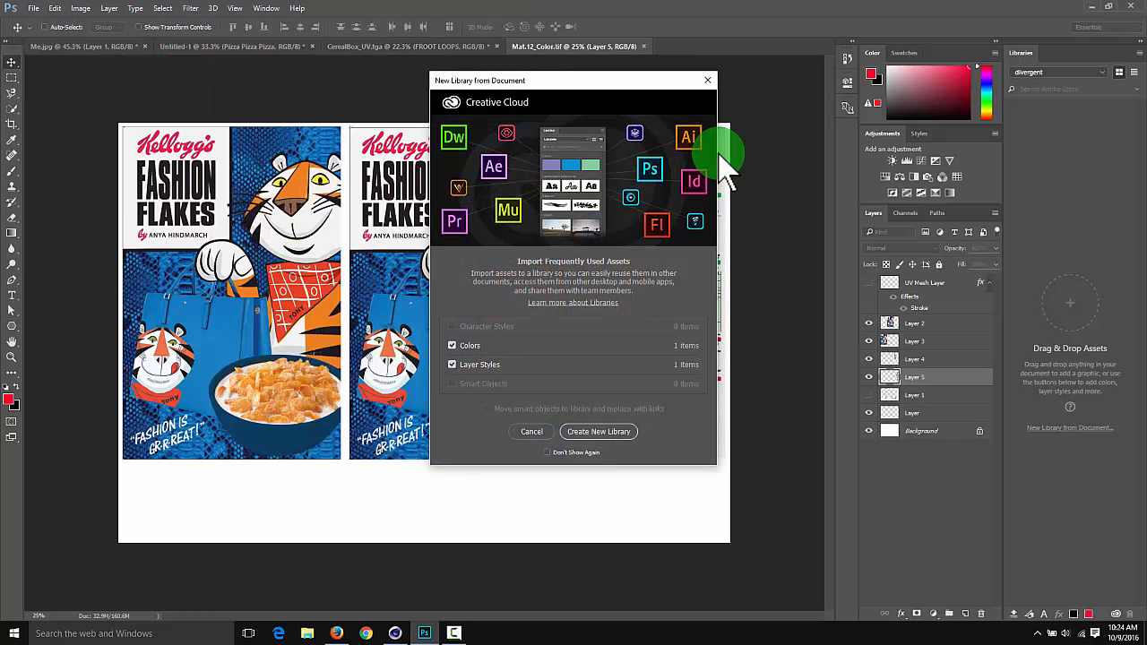
click(707, 80)
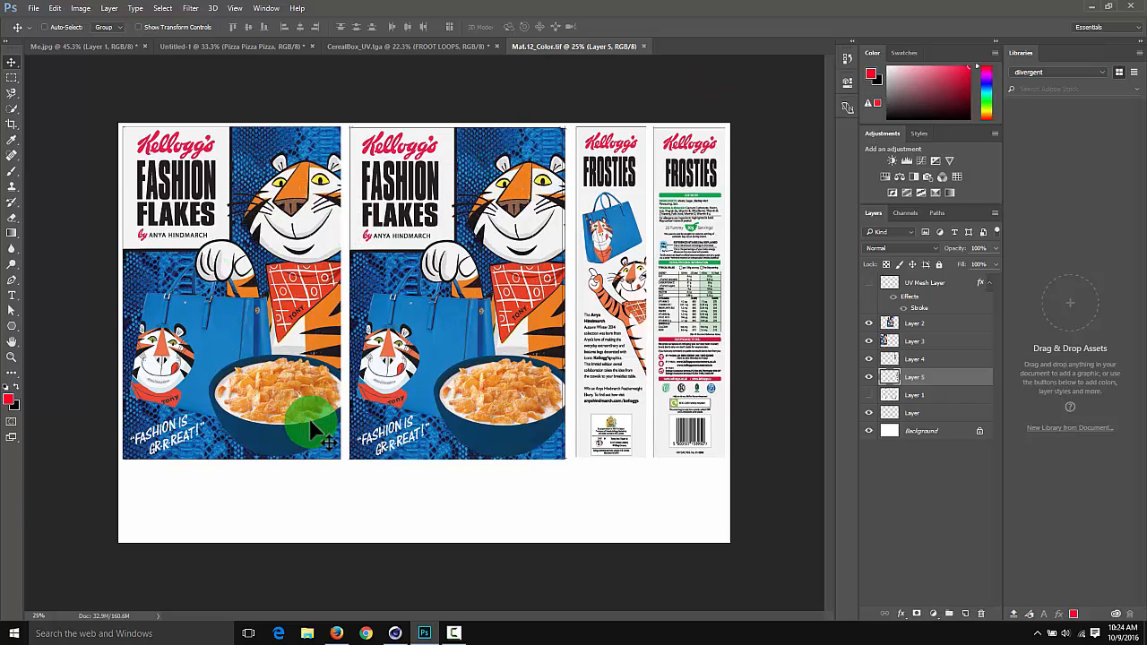
Select the first Fashion Flakes front artwork with a rectangular marquee and bring it into CerealBox_UV.tga over the front panel
key(m)
drag(340, 462, 110, 128)
key(ctrl+c)
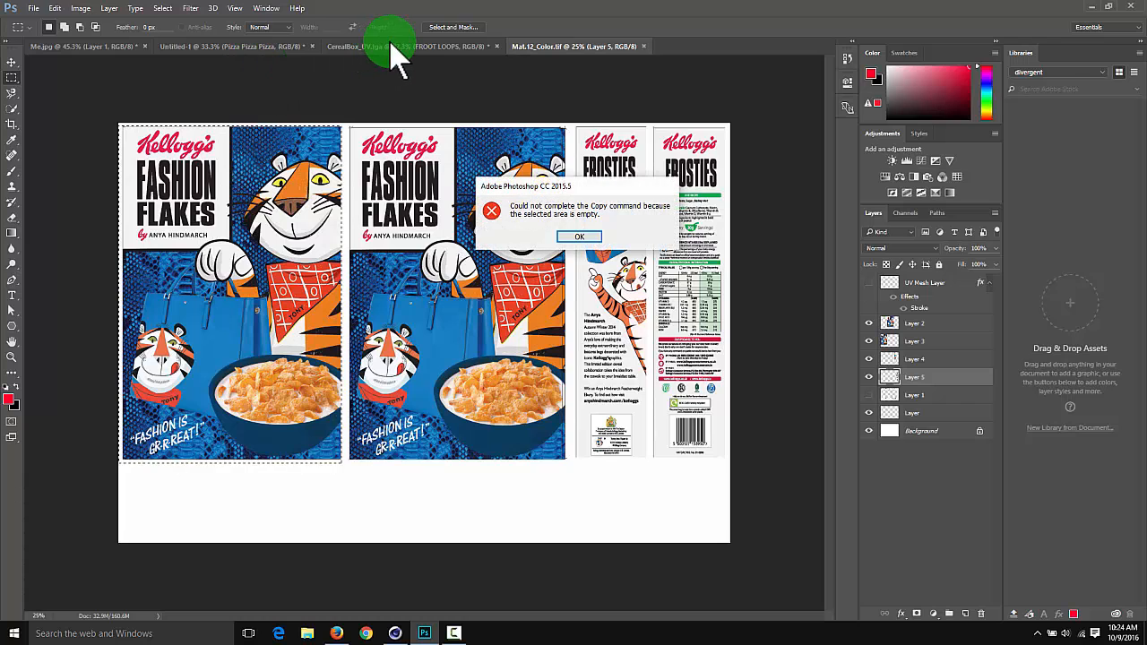
click(580, 237)
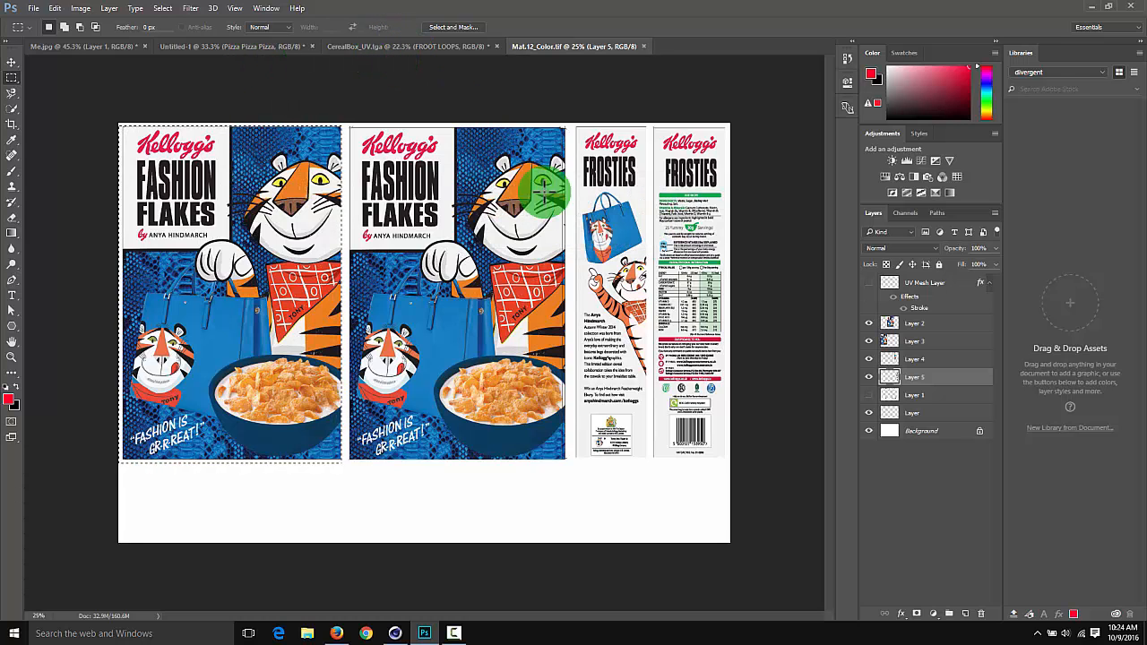
drag(409, 54, 328, 330)
Scale the Fashion Flakes artwork with Free Transform so it fills the outlined front panel
key(ctrl+t)
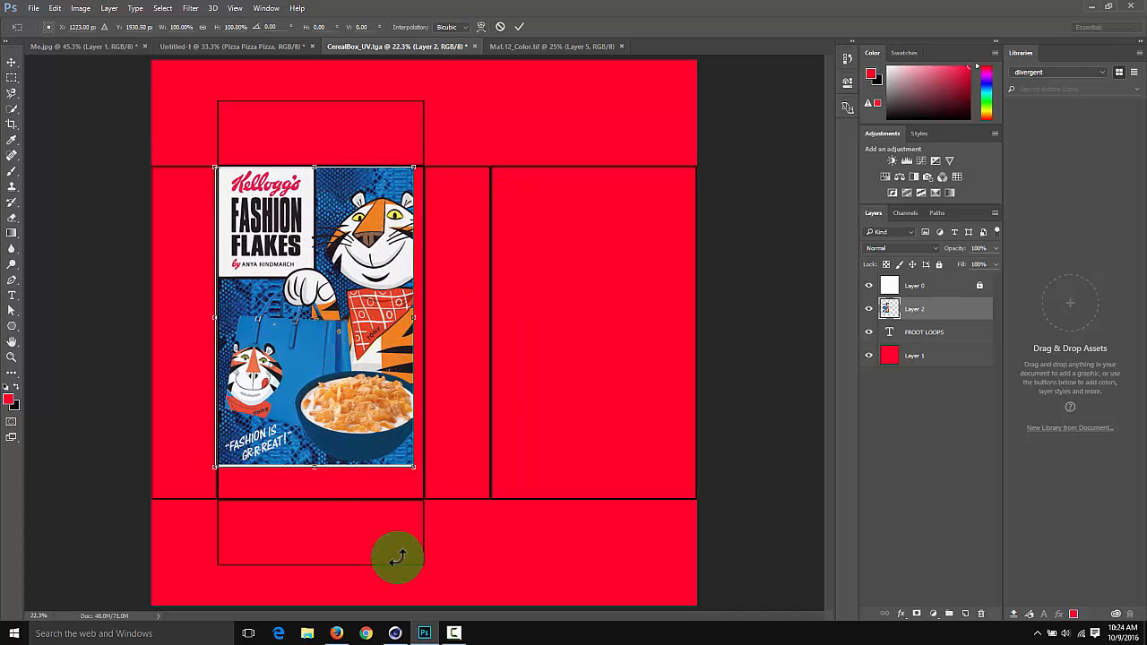
drag(412, 470, 423, 502)
key(Return)
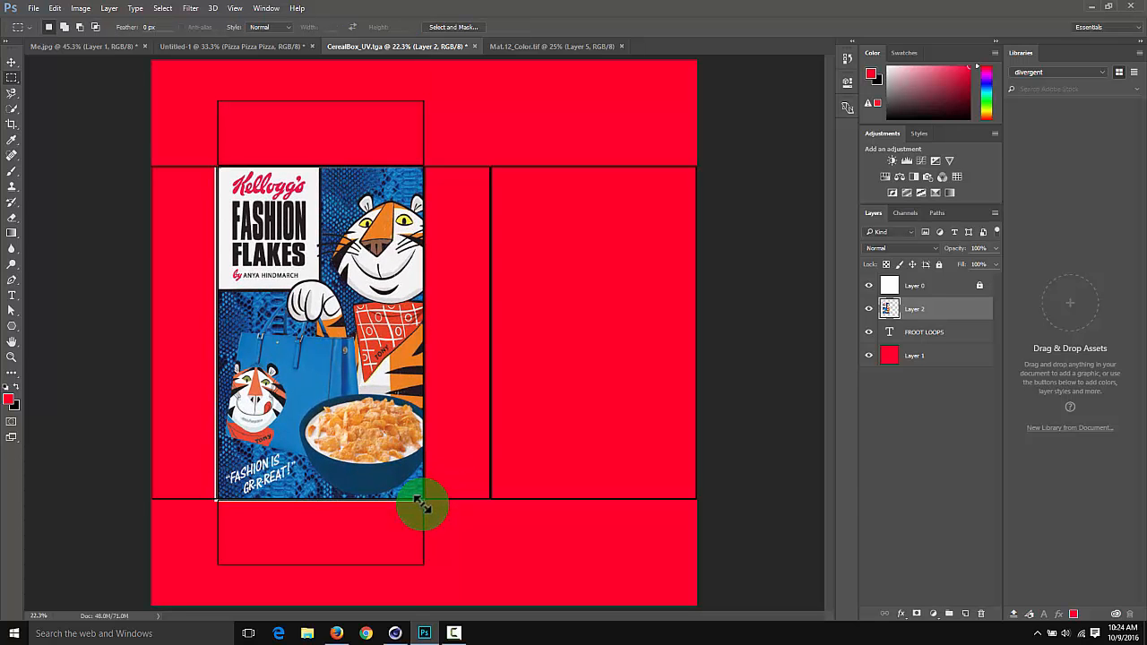
Bring the second Fashion Flakes artwork from Mat.12_Color into CerealBox_UV.tga and scale it to fill the outlined back panel
click(556, 42)
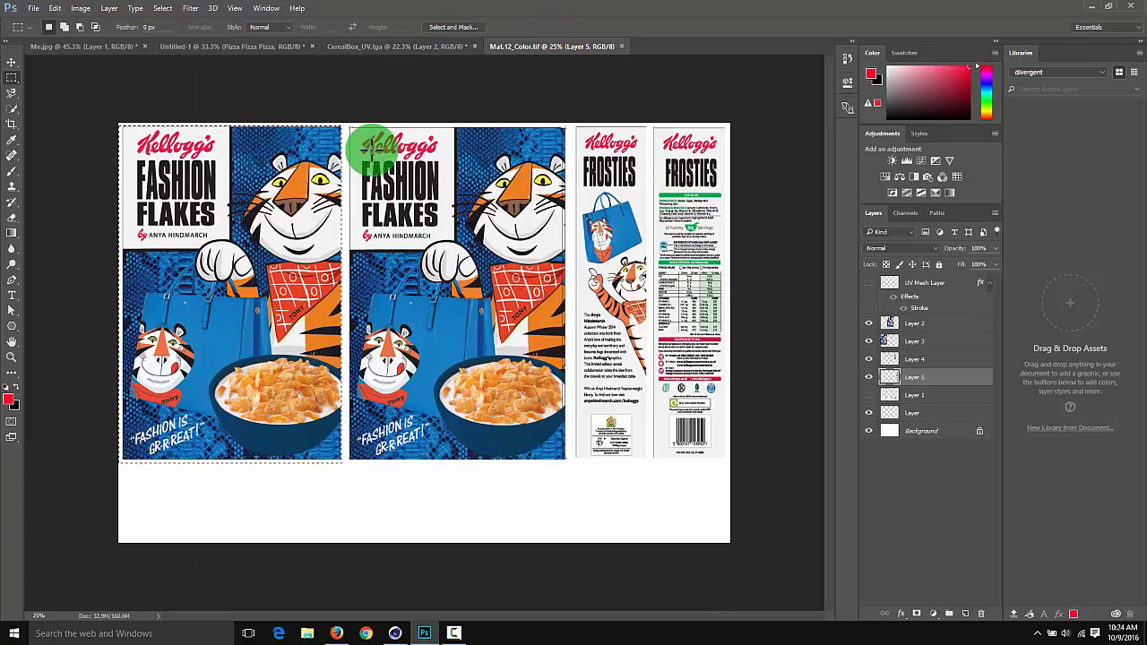
drag(286, 172, 507, 185)
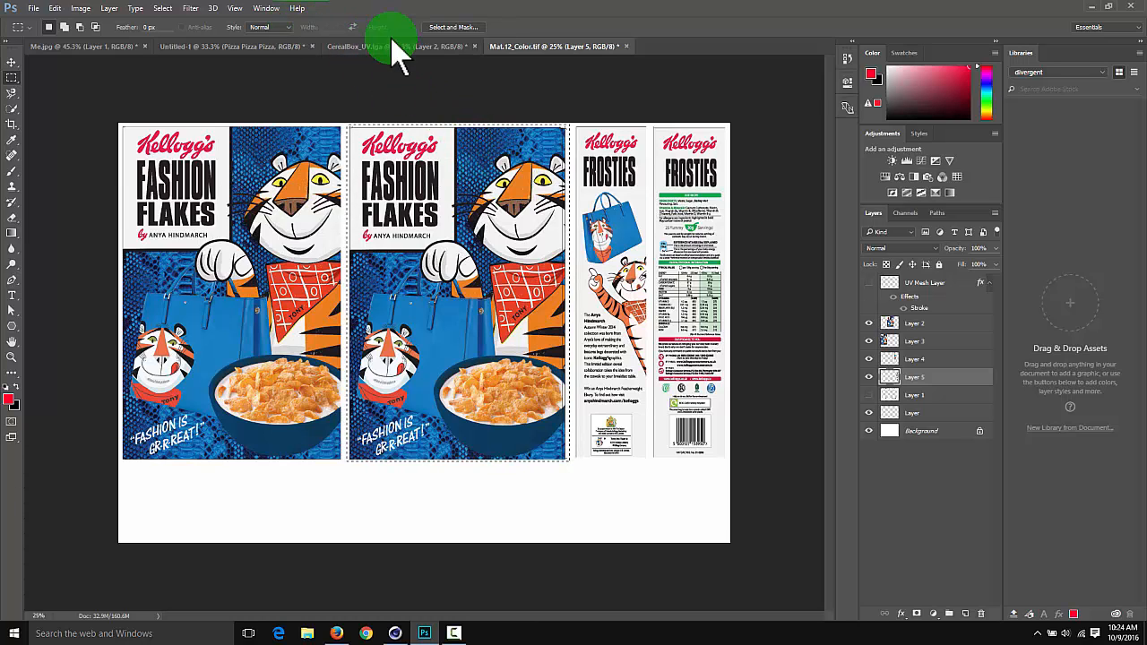
drag(384, 41, 518, 305)
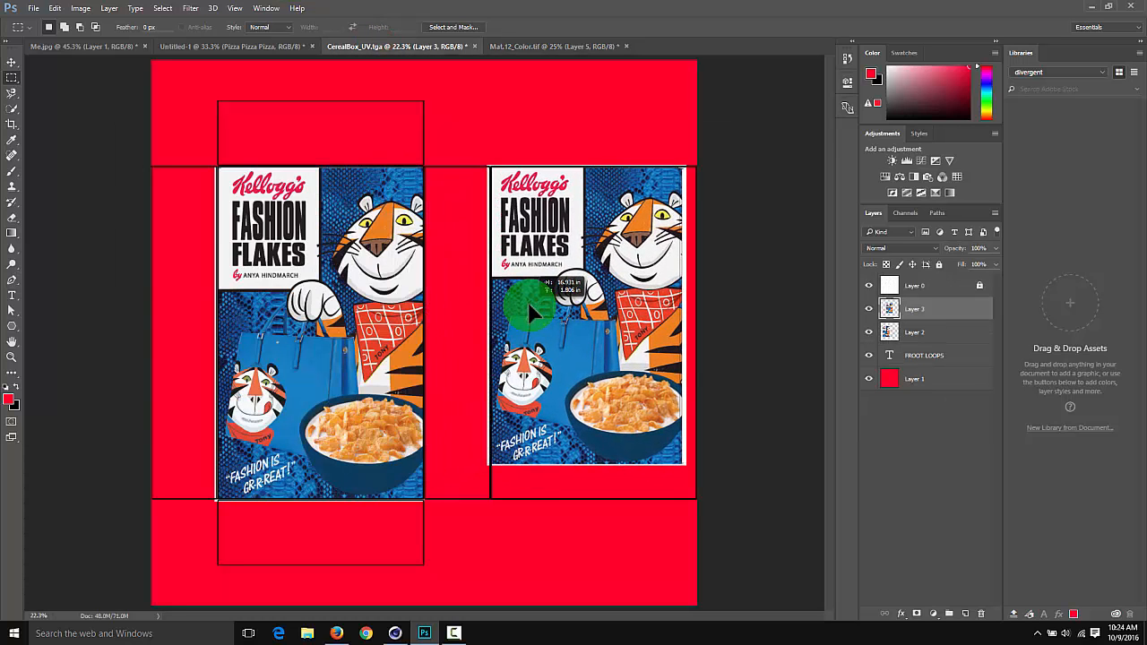
drag(686, 466, 700, 511)
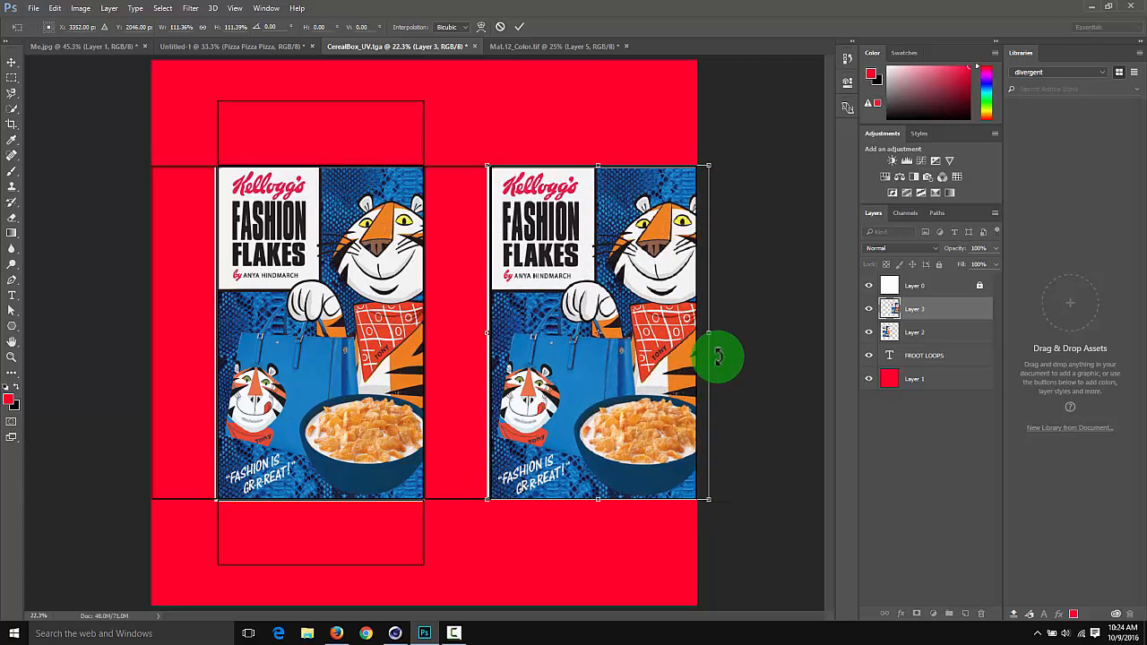
drag(709, 336, 705, 335)
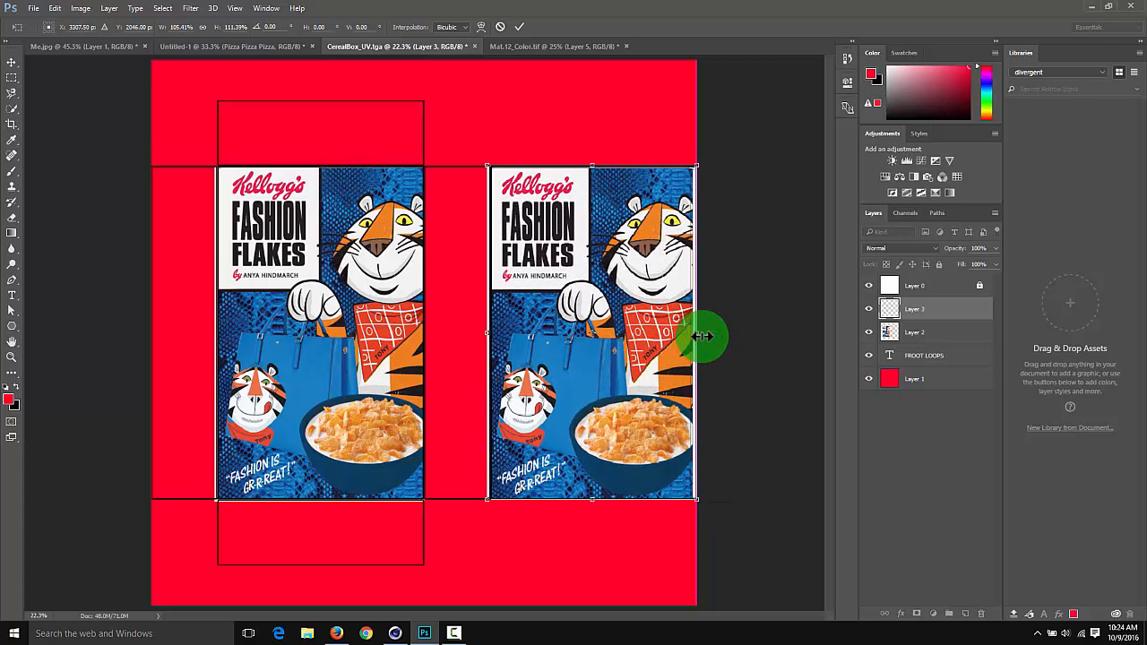
key(Return)
key(m)
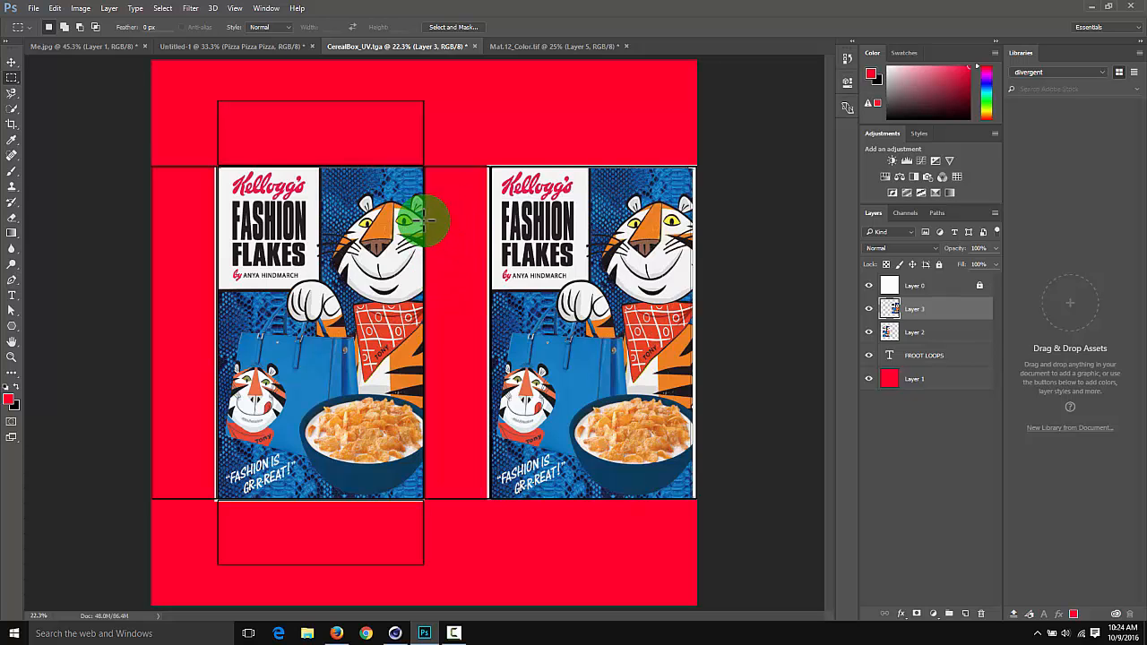
Copy the Frosties side artwork with the blue bag into CerealBox_UV.tga and scale it to fill the narrow panel between front and back
click(512, 47)
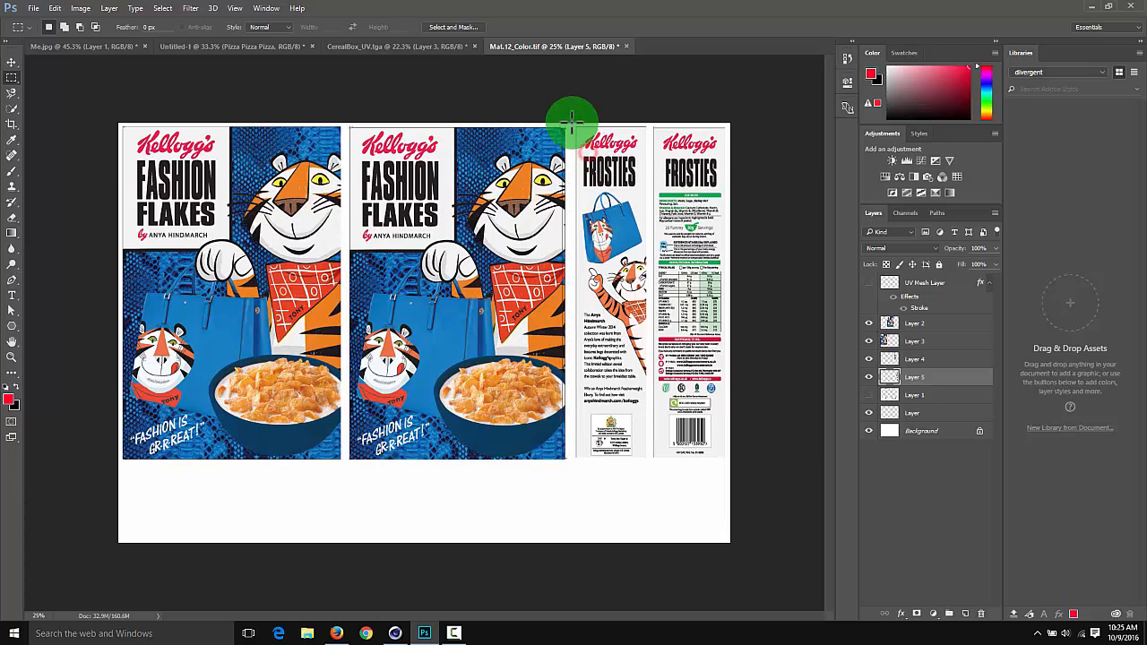
drag(571, 122, 654, 464)
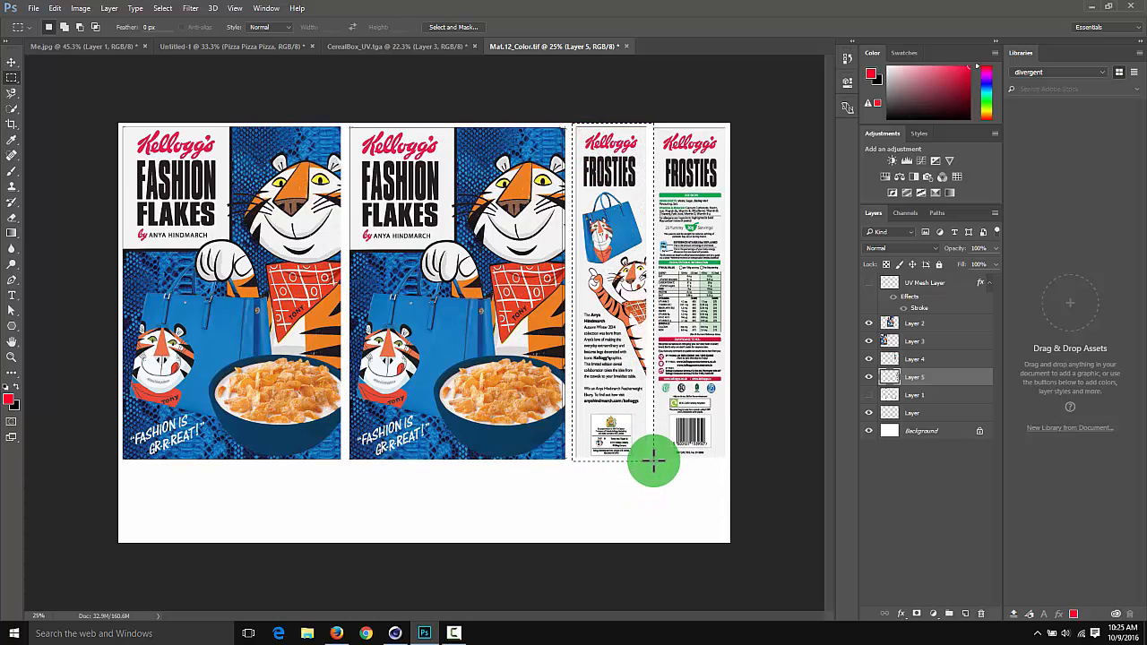
drag(653, 462, 455, 318)
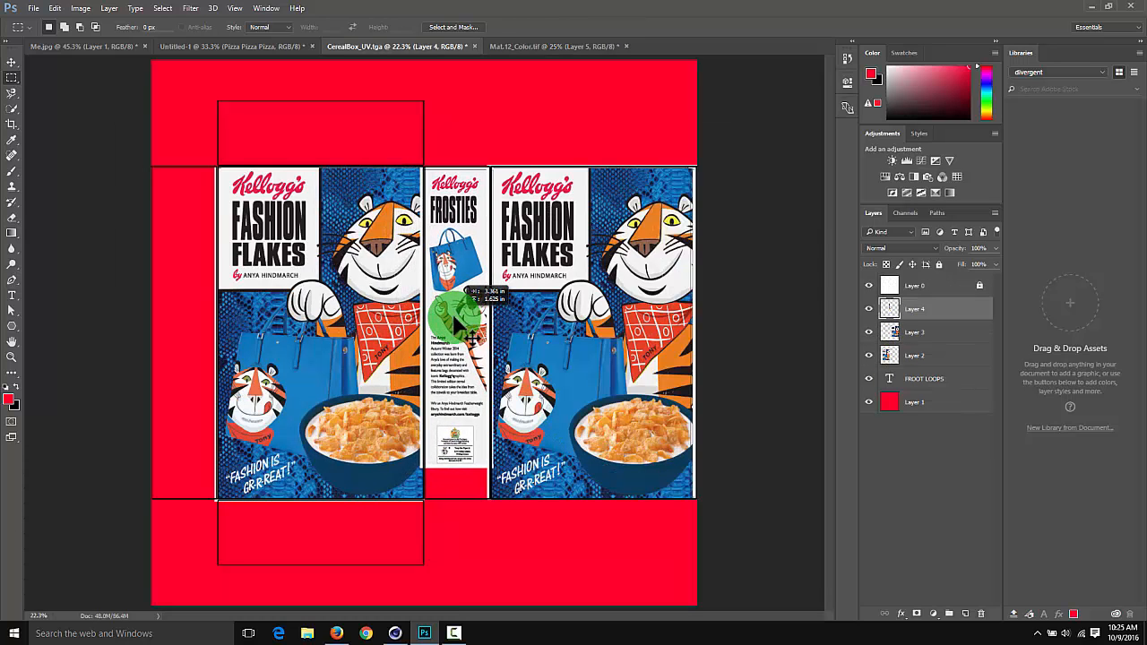
key(ctrl+t)
drag(422, 481, 474, 499)
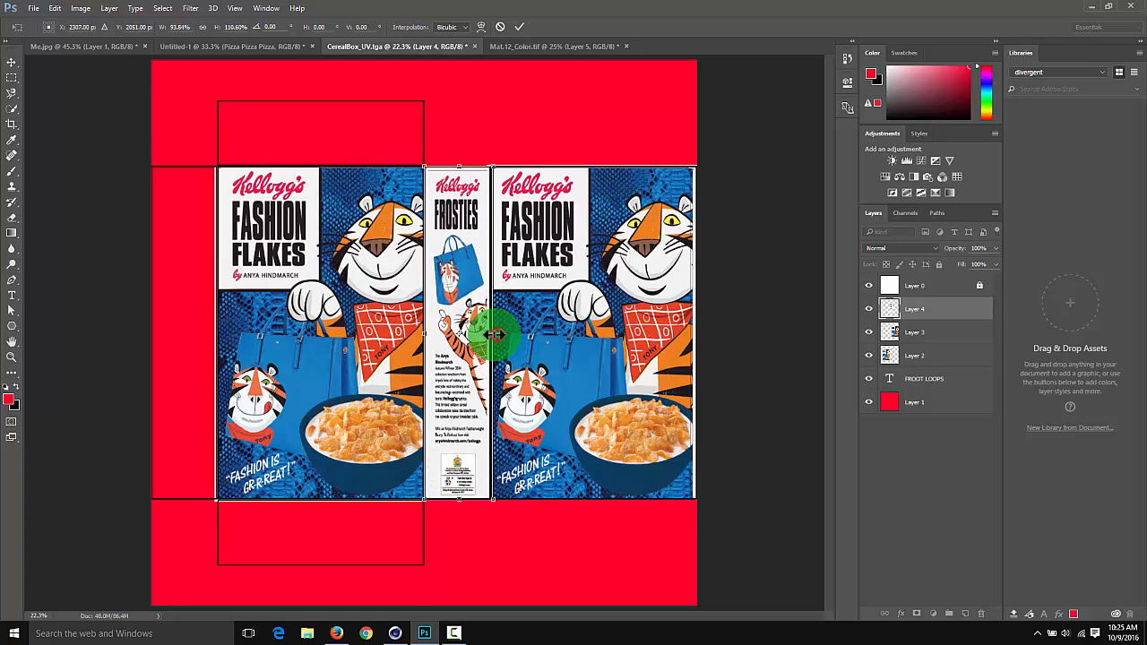
key(Return)
Copy the Frosties nutrition side artwork into CerealBox_UV.tga and stretch it to fill the narrow panel at the outline's outer edge
click(517, 46)
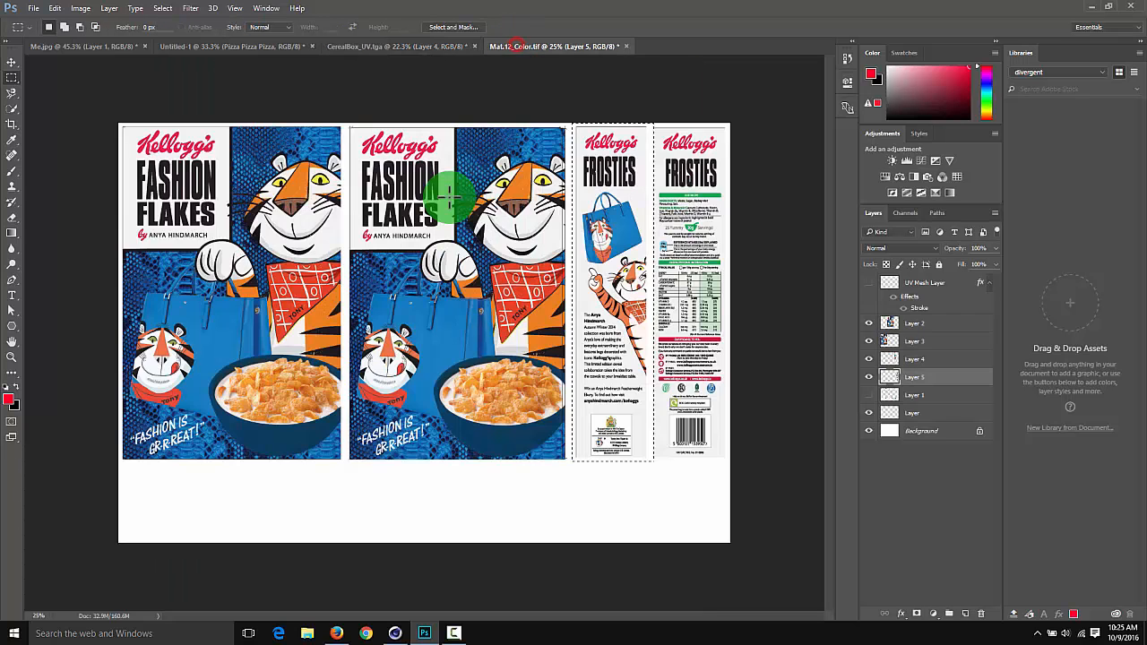
drag(646, 138, 732, 466)
drag(590, 374, 173, 281)
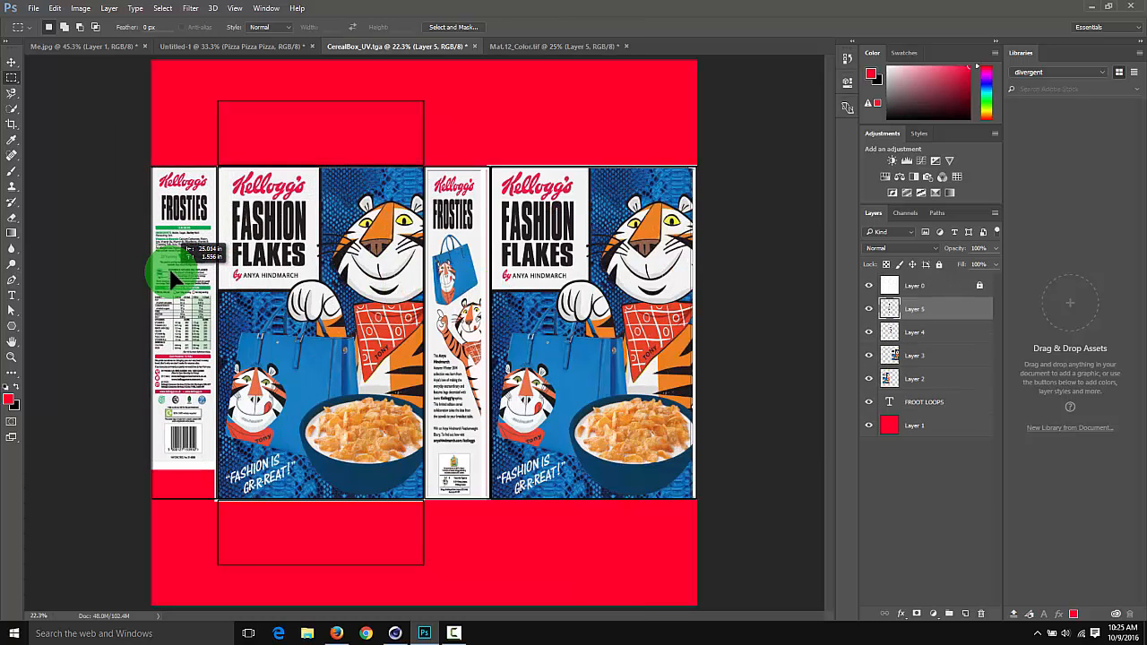
key(ctrl+t)
drag(184, 470, 183, 495)
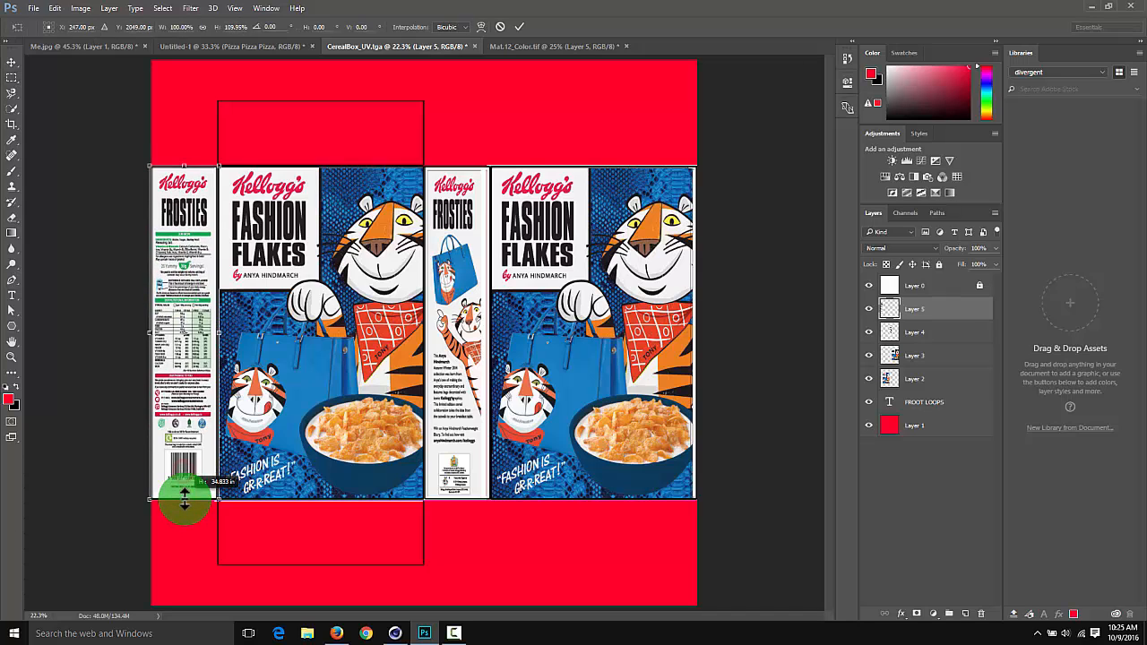
key(Return)
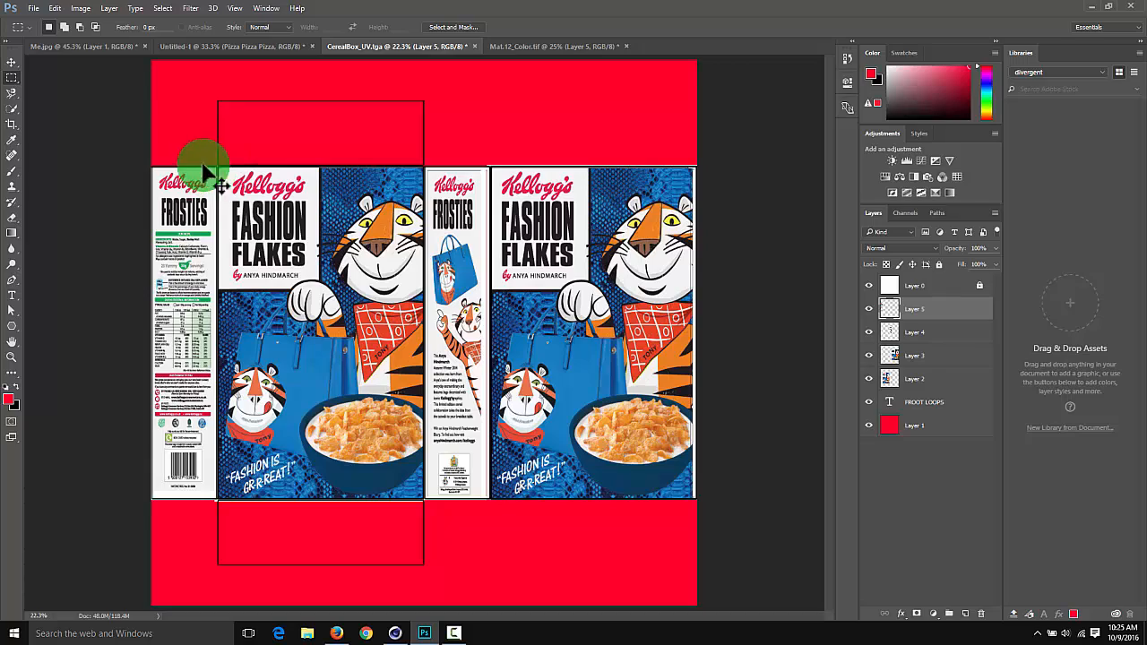
Copy the side panel's Kellogg's logo and the front panel's word FASHION to new layers and place them on the box's top flap
ctrl+drag(230, 171, 287, 189)
drag(288, 190, 398, 217)
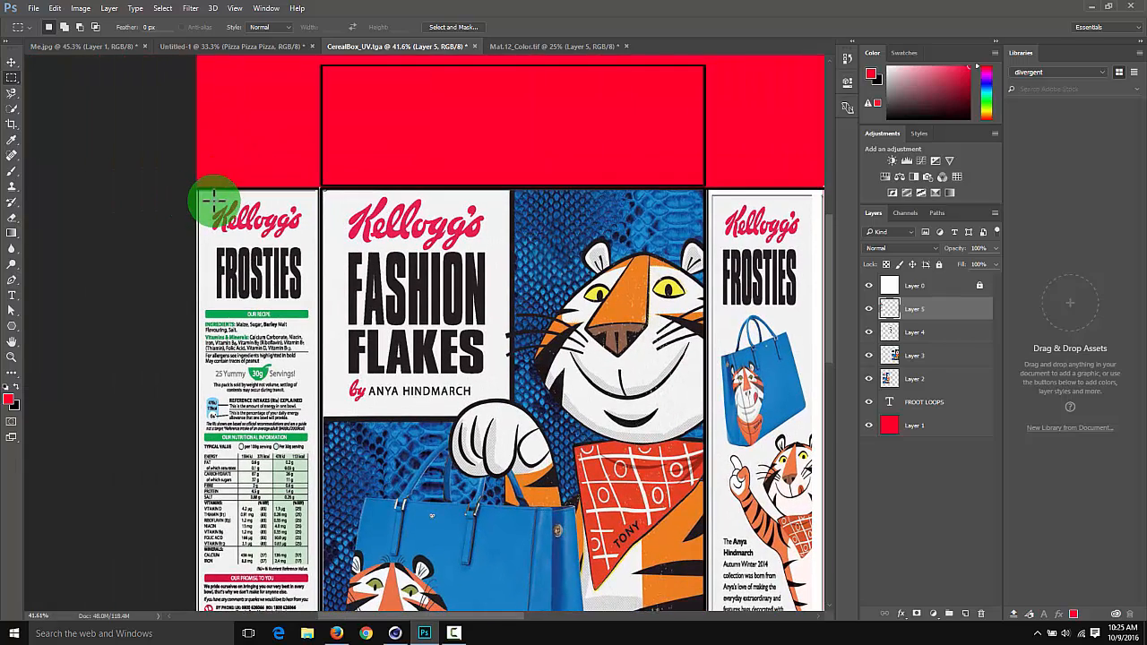
drag(207, 198, 388, 108)
key(ctrl+j)
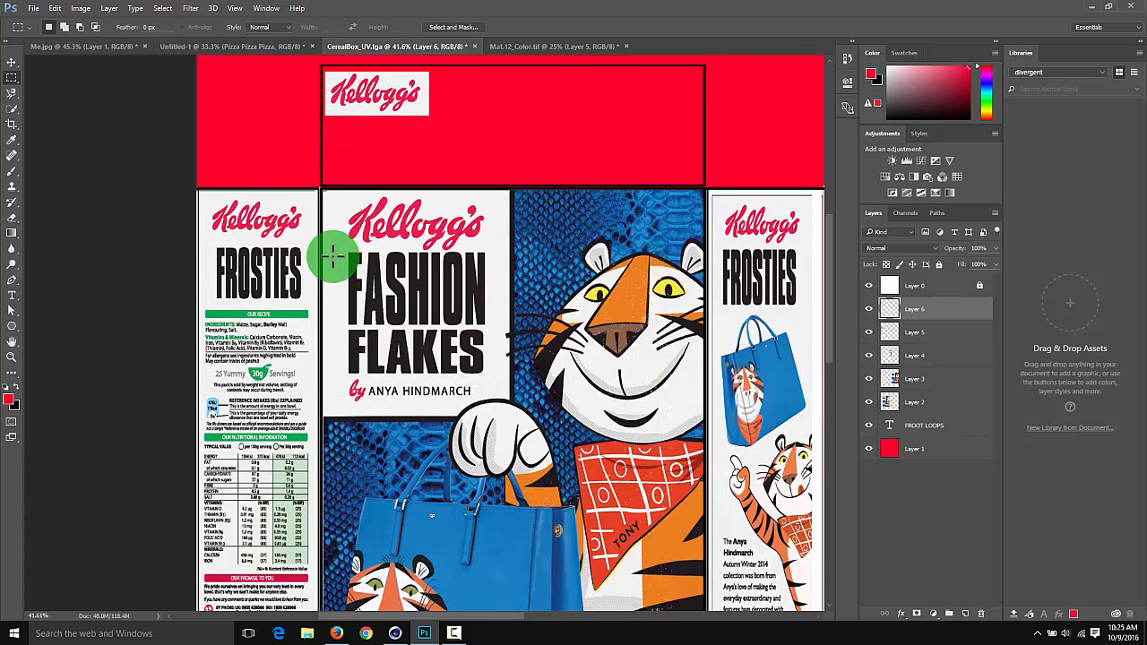
drag(332, 255, 472, 326)
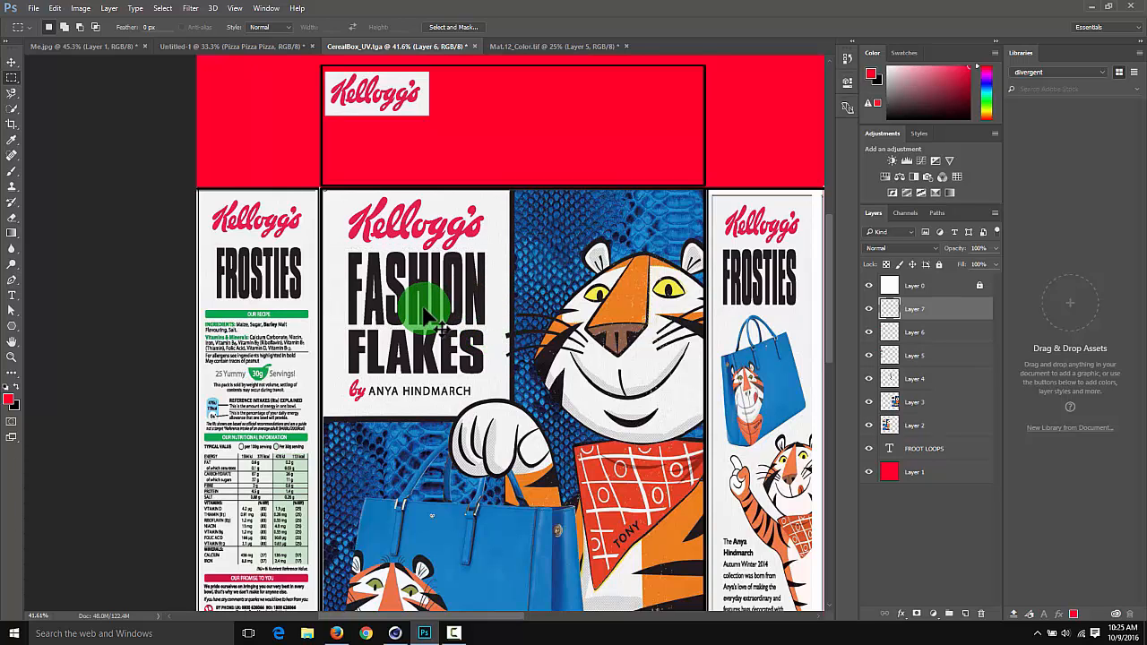
ctrl+alt+drag(426, 316, 519, 127)
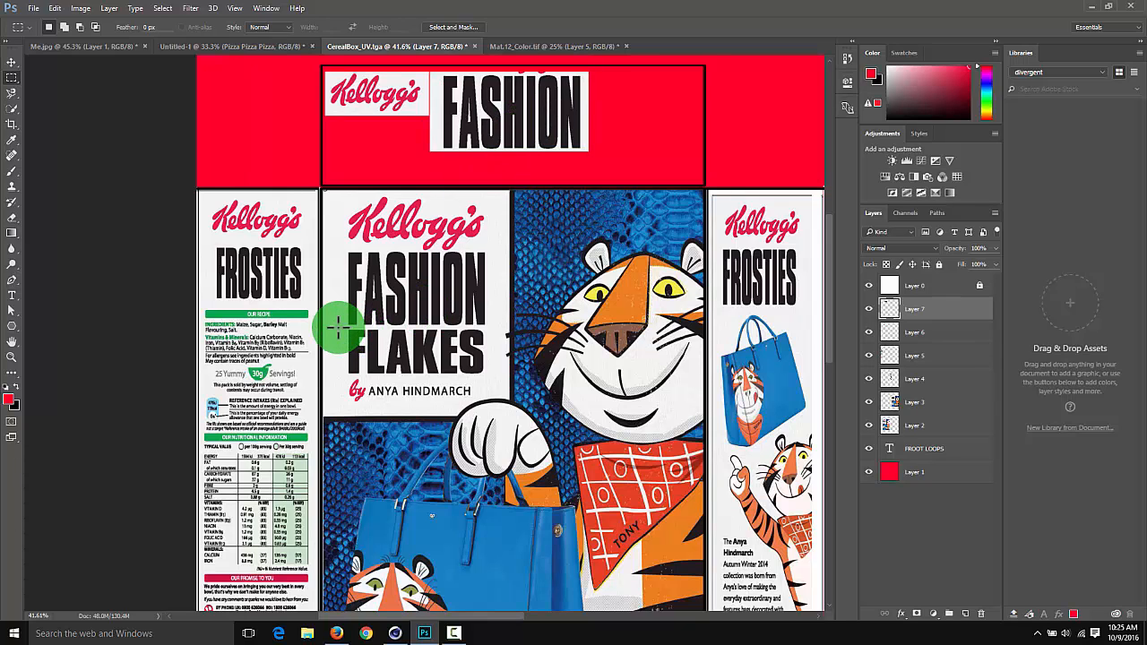
Try to copy the word FLAKES from the front panel to a new layer and undo the stray FASHION paste
drag(338, 328, 486, 377)
key(ctrl+c)
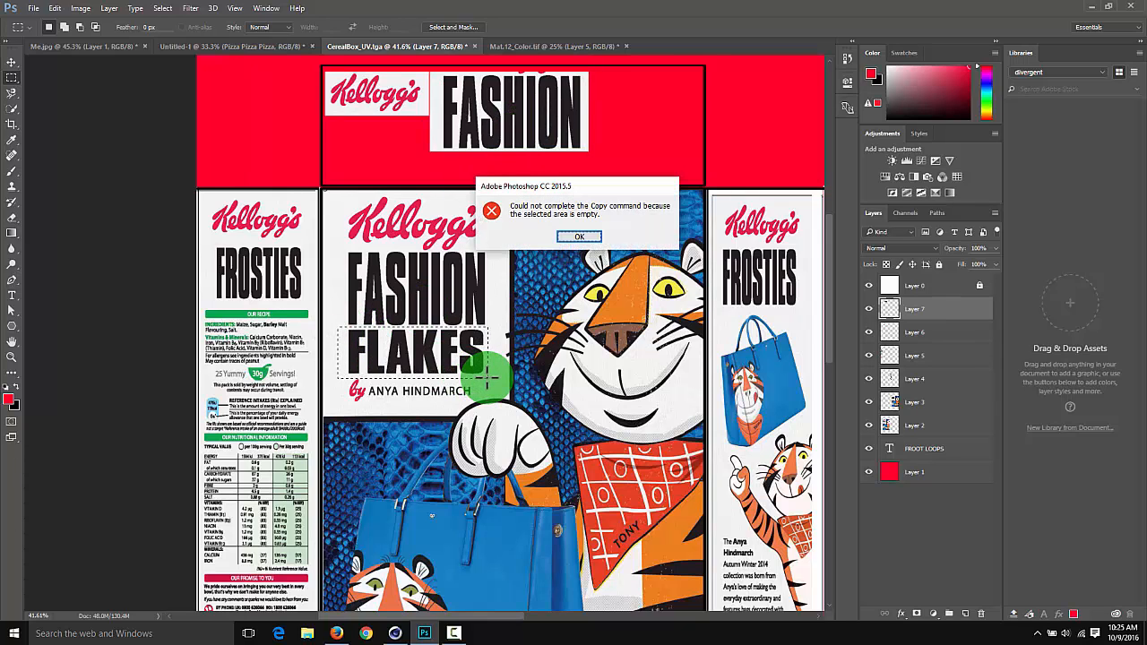
key(Return)
key(ctrl+shift+c)
key(ctrl+v)
key(ctrl+b)
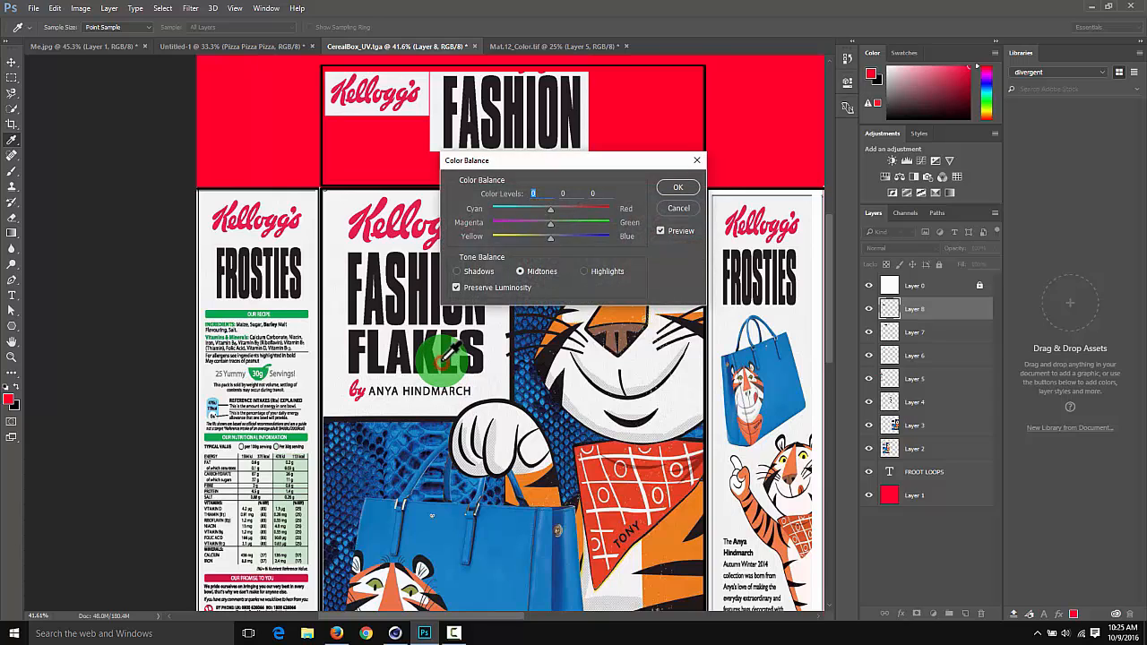
key(Escape)
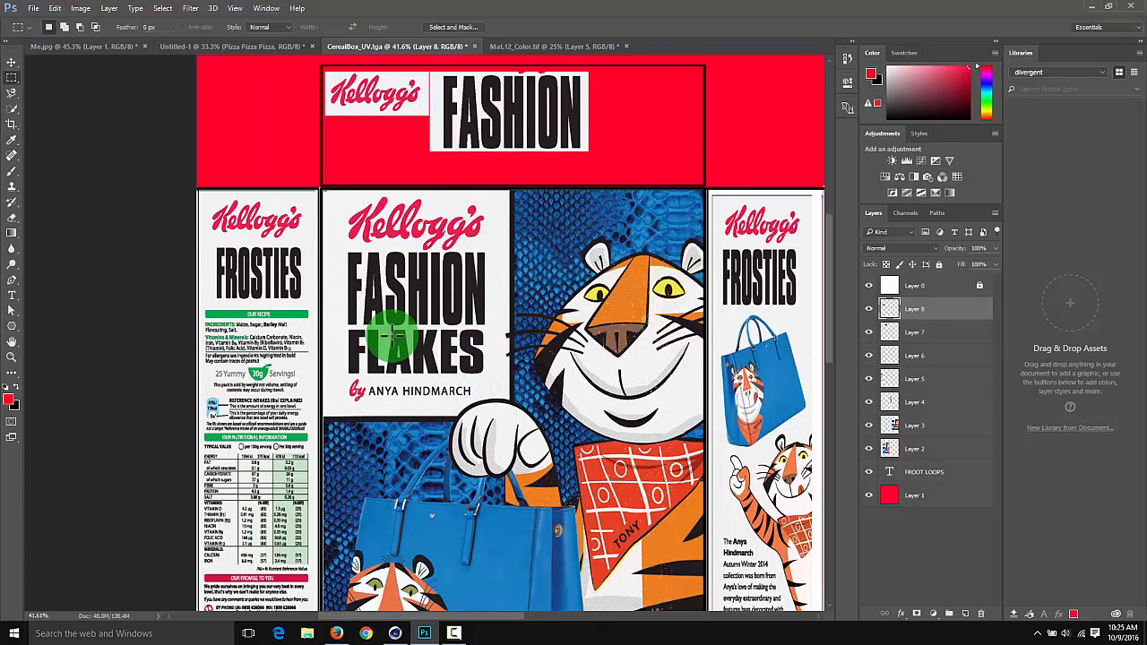
ctrl+drag(400, 352, 409, 342)
key(ctrl+z)
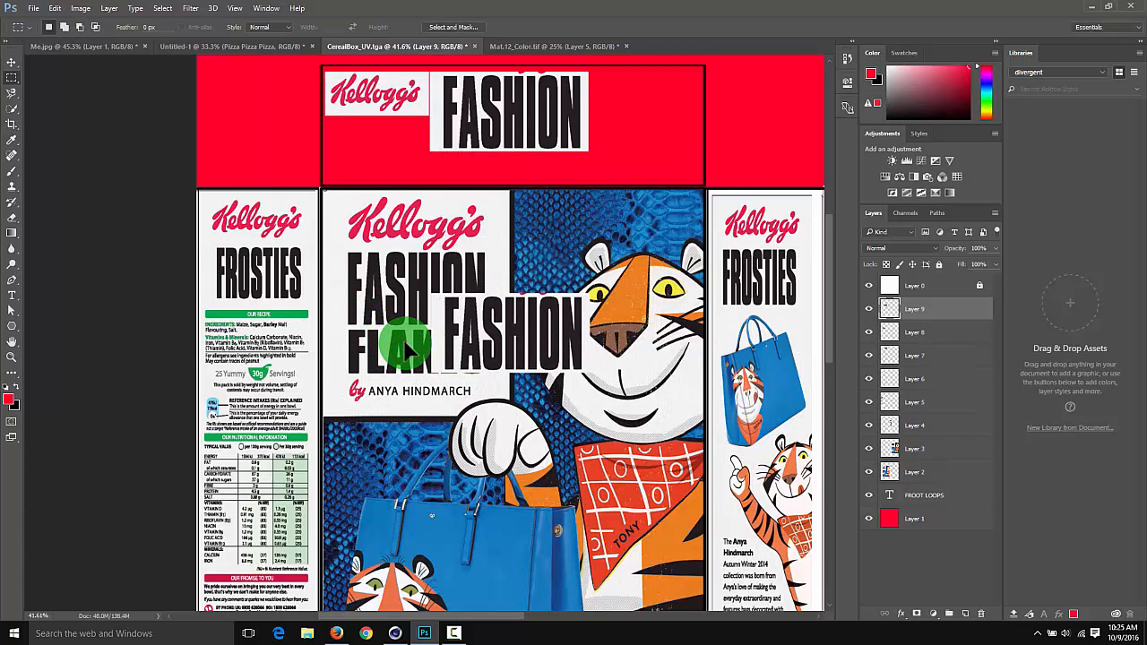
key(ctrl+z)
Select the word FLAKES on the front panel, copy it to a new layer and place it below FASHION on the top flap
click(354, 329)
drag(340, 330, 500, 381)
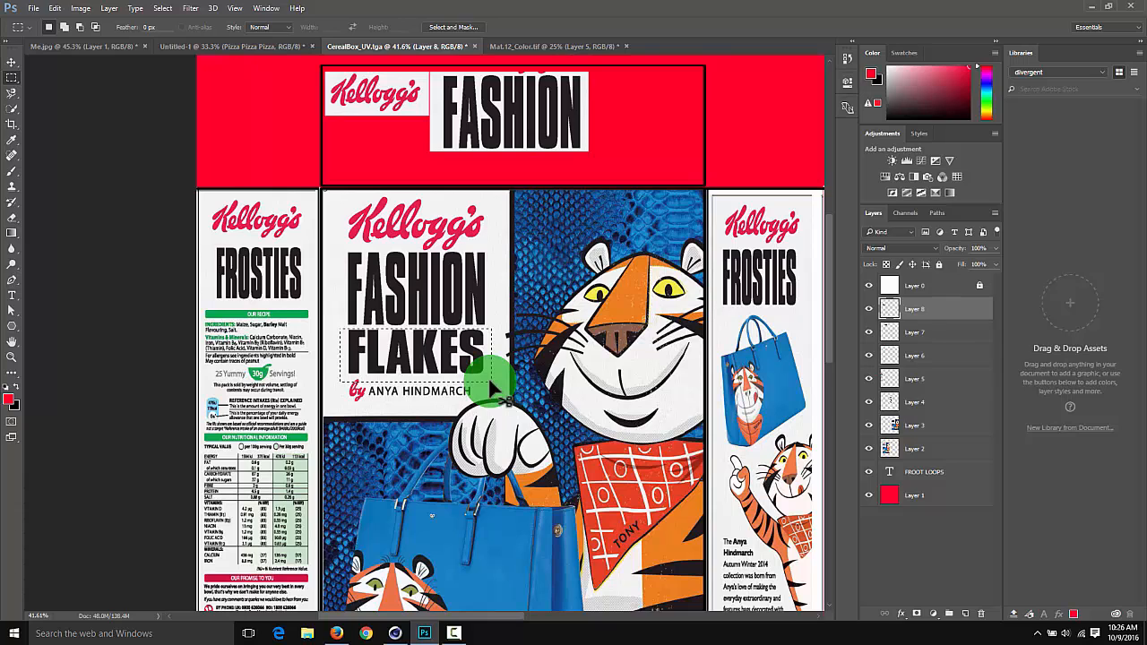
key(ctrl+c)
key(Return)
key(ctrl+v)
ctrl+drag(455, 350, 666, 146)
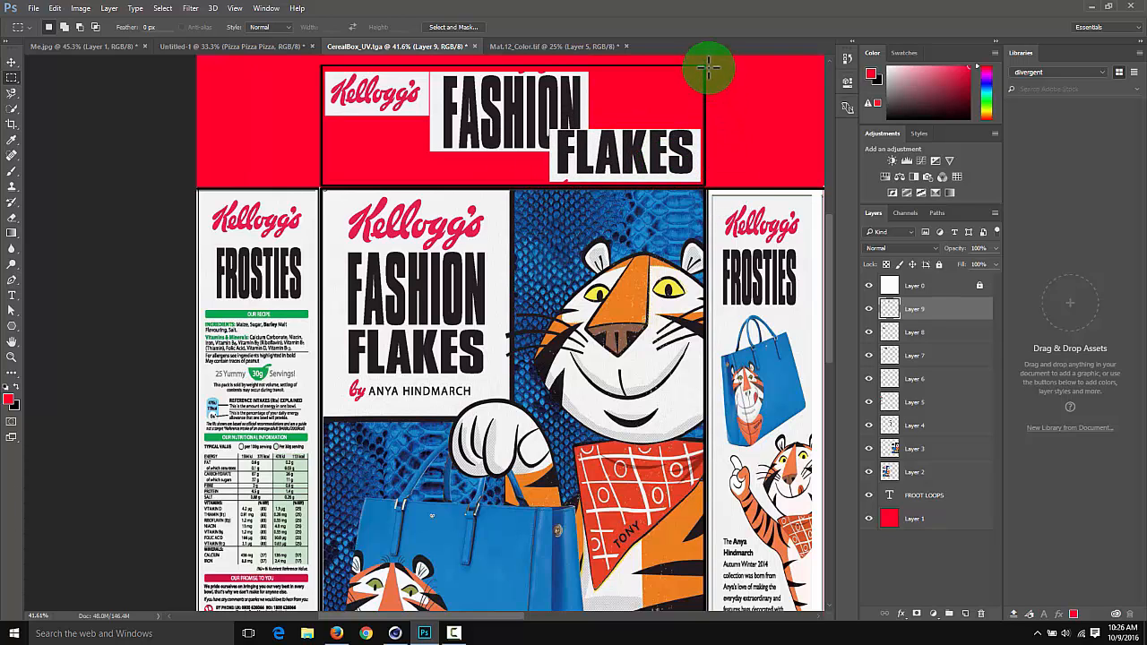
Select the top flap area with a rectangular marquee and fill it with white on Layer 1
drag(708, 64, 303, 188)
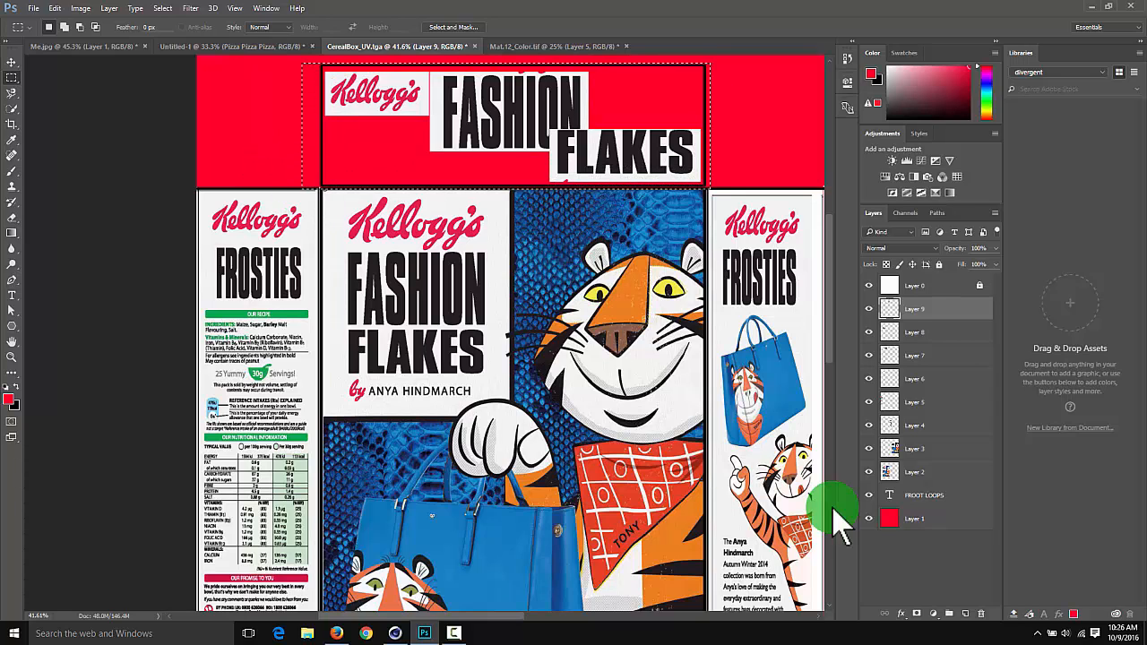
click(934, 520)
key(alt+BackSpace)
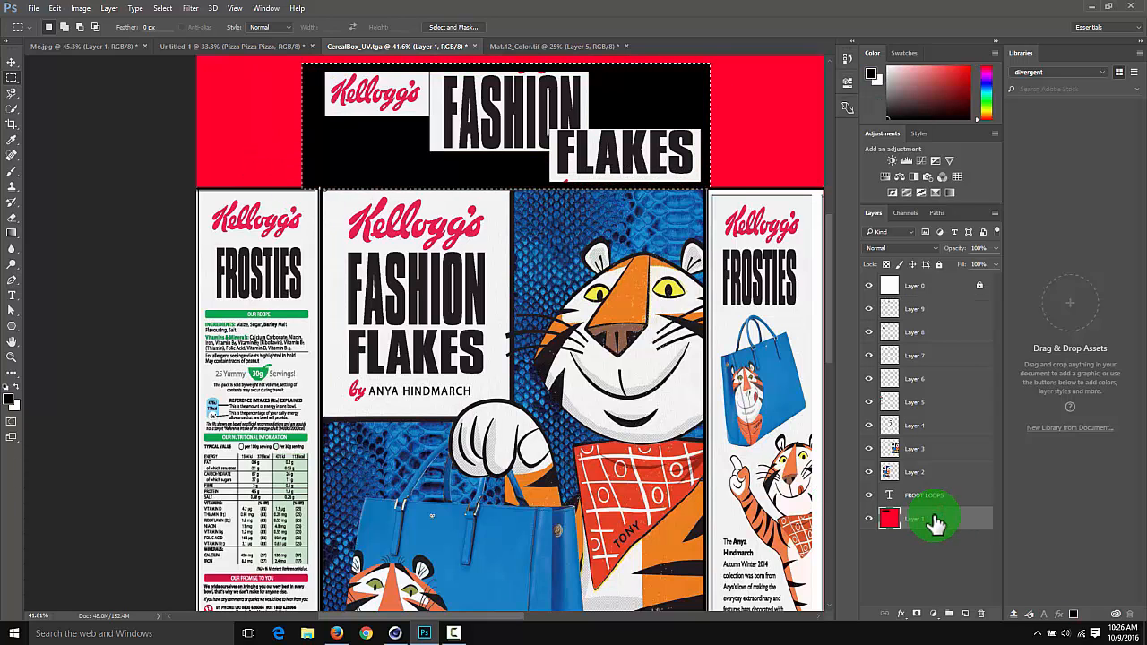
key(ctrl+BackSpace)
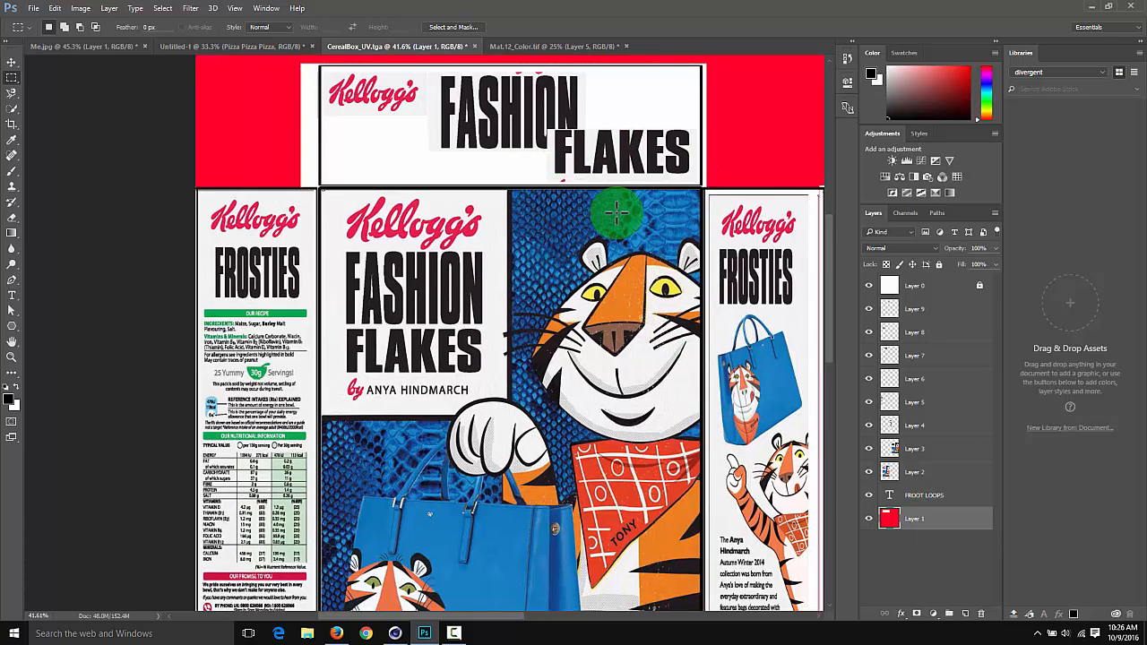
Hide Layer 0, which holds the box's UV outline
key(ctrl+0)
key(ctrl+shift+s)
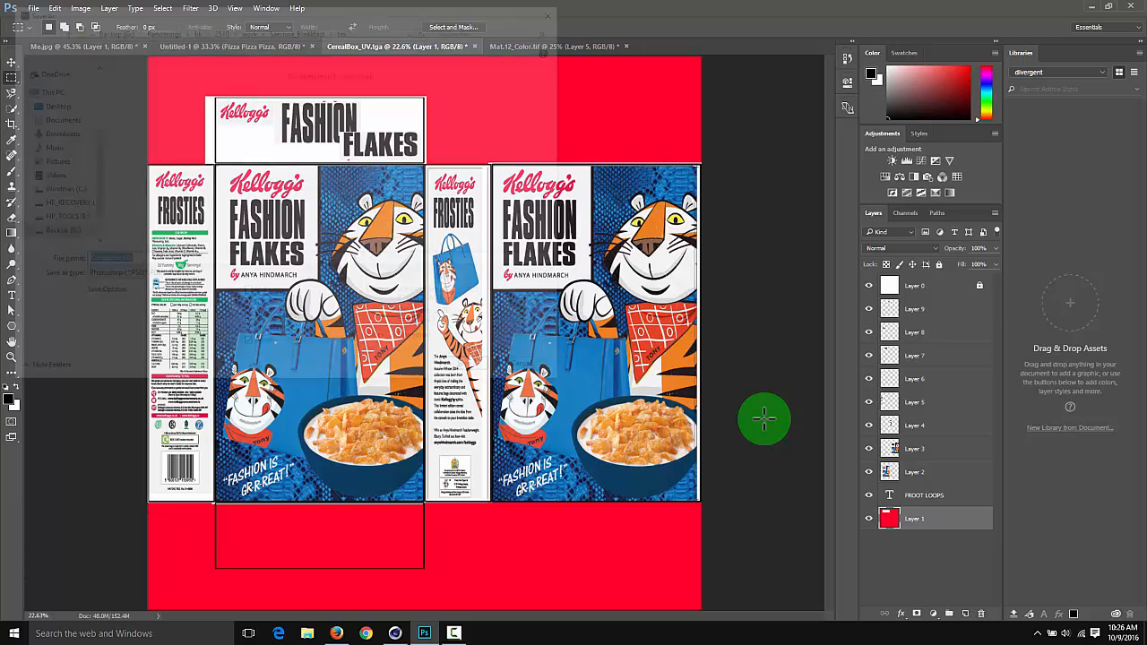
key(Escape)
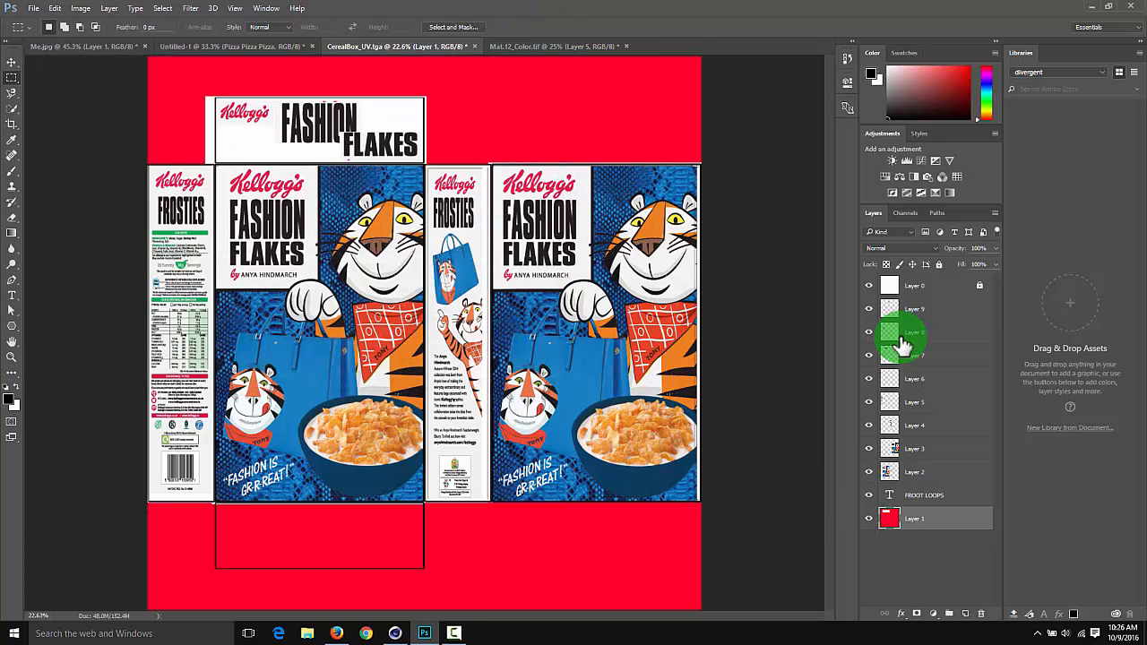
click(867, 285)
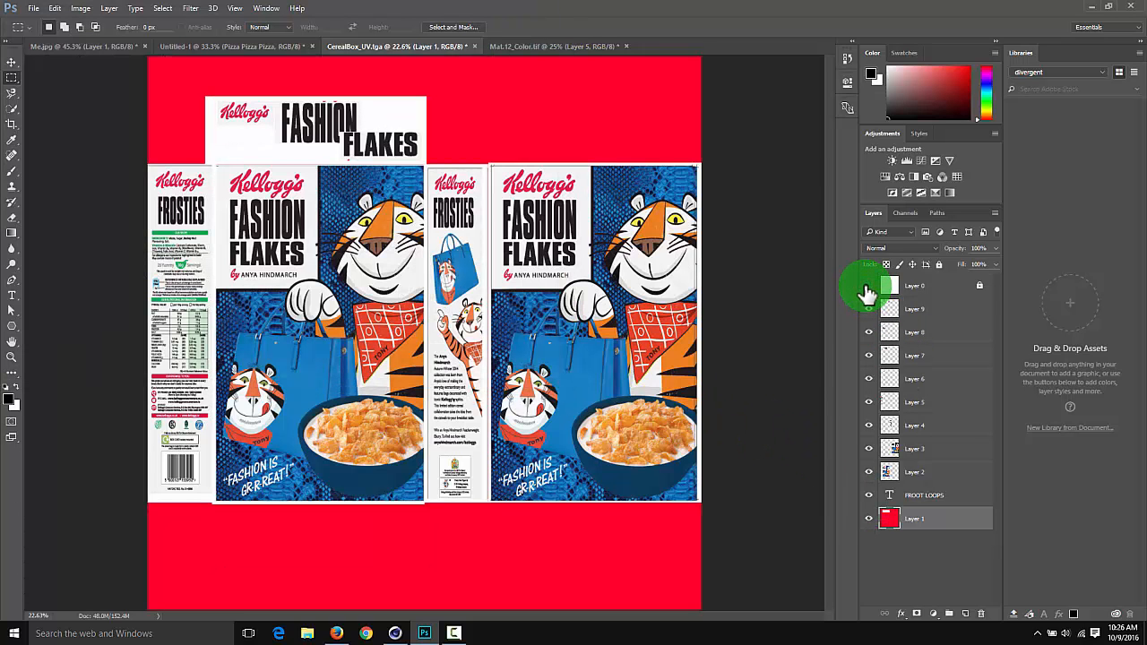
Save the artwork as the Targa file CerealBox_DONTUSE in the tex folder and switch to Cinema 4D
key(ctrl+shift+s)
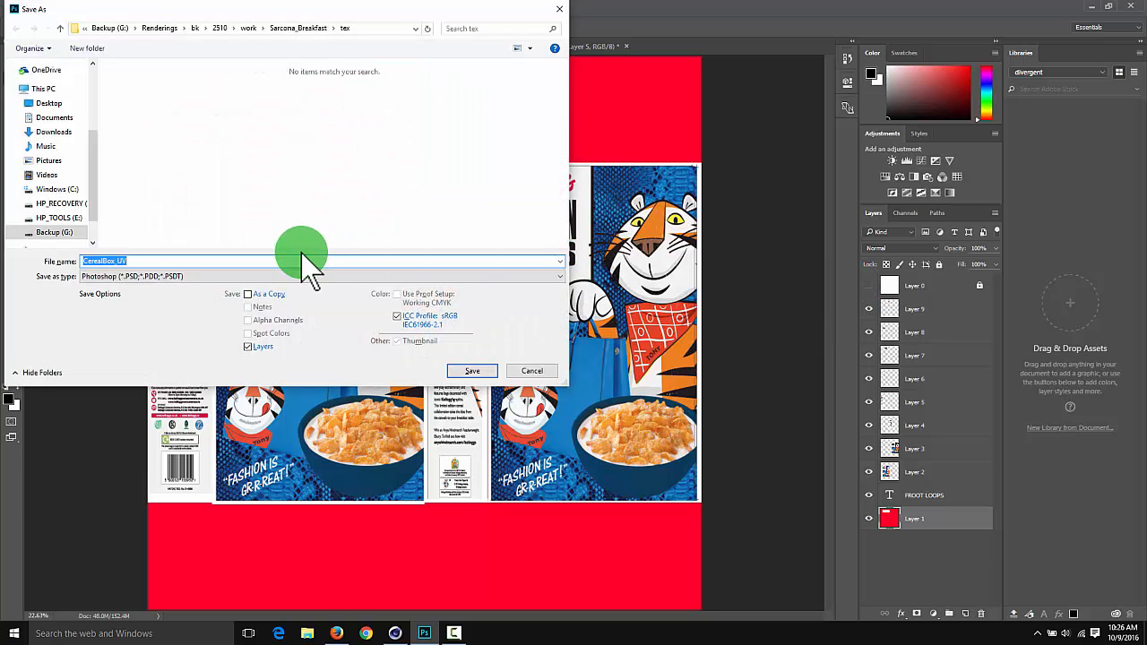
text(CeralBo)
key(BackSpace)
key(BackSpace)
text(ealBox_DON)
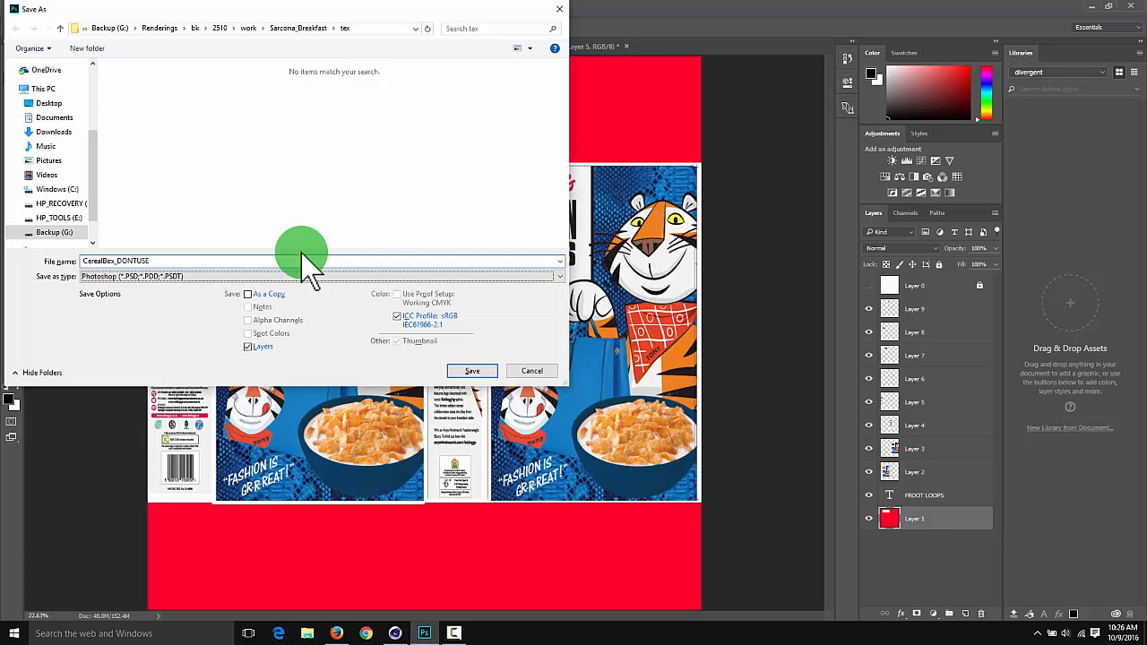
text(t)
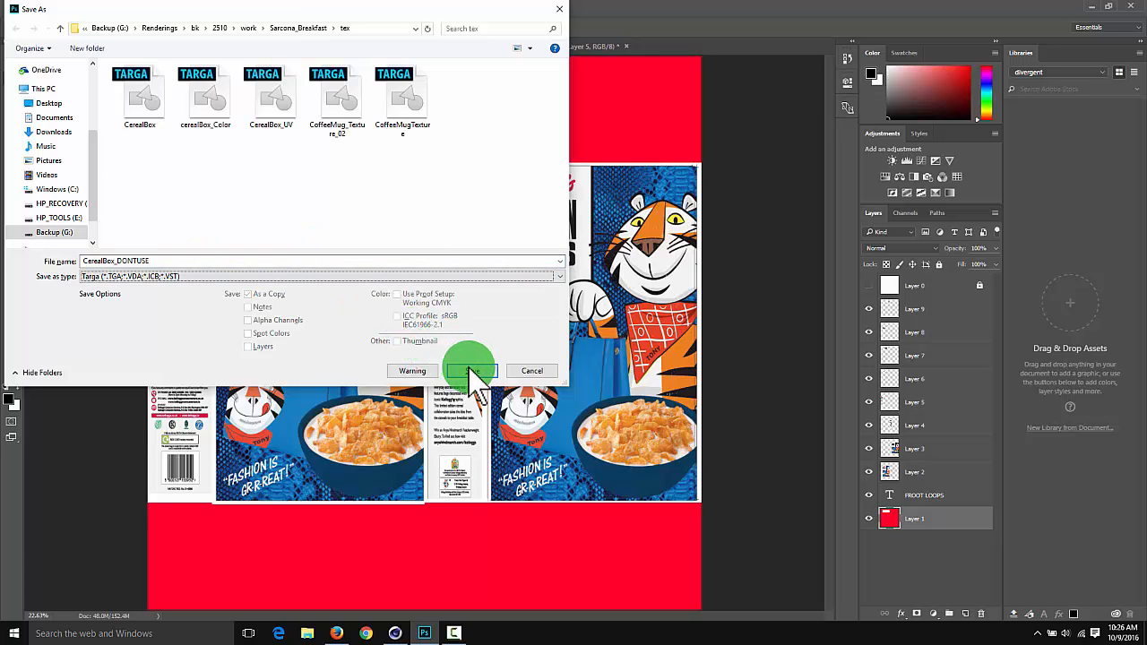
click(468, 369)
click(604, 211)
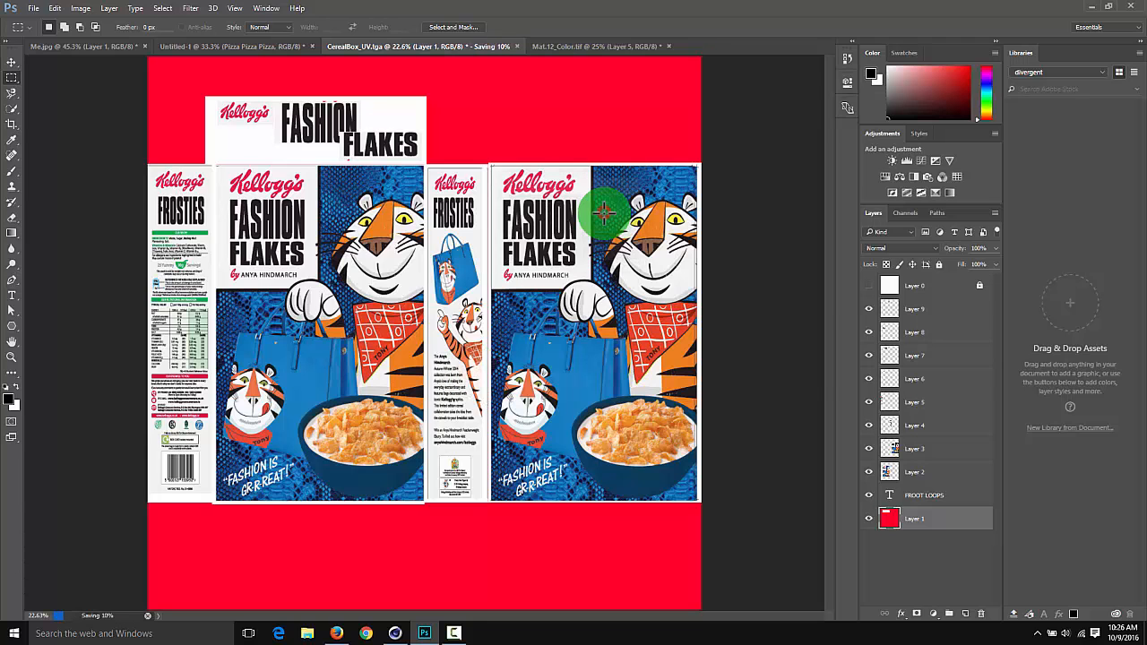
key(alt+Tab)
key(alt+Tab)
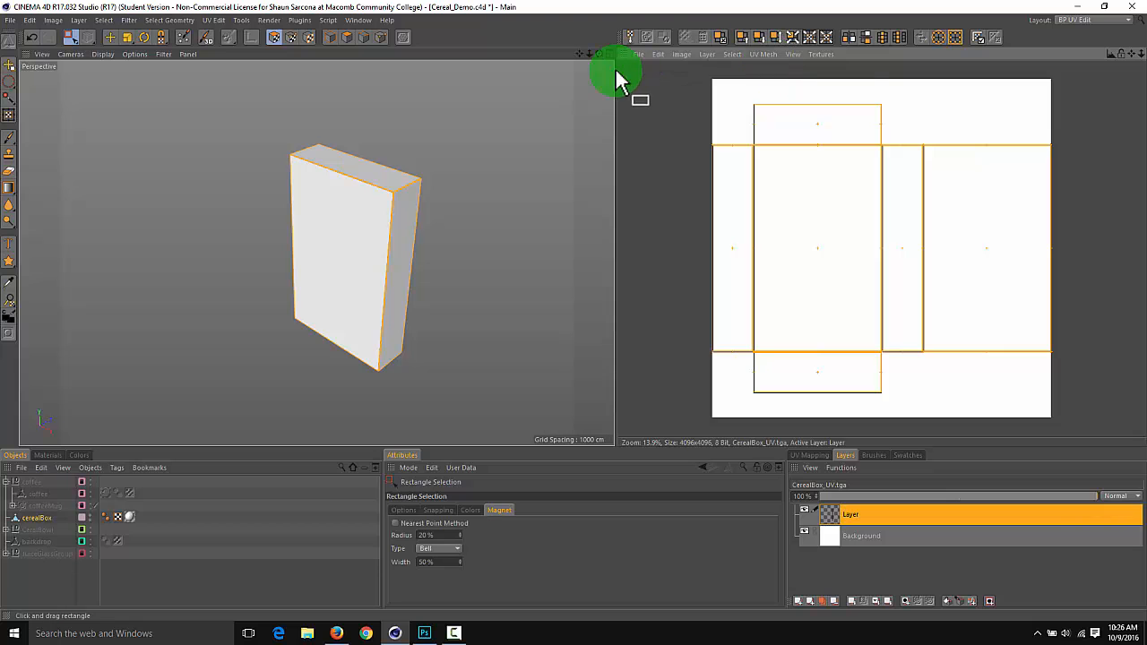
Switch to the Standard layout and replace the image in the Mat material's color texture with CerealBox_DONTUSE.tga
click(1094, 19)
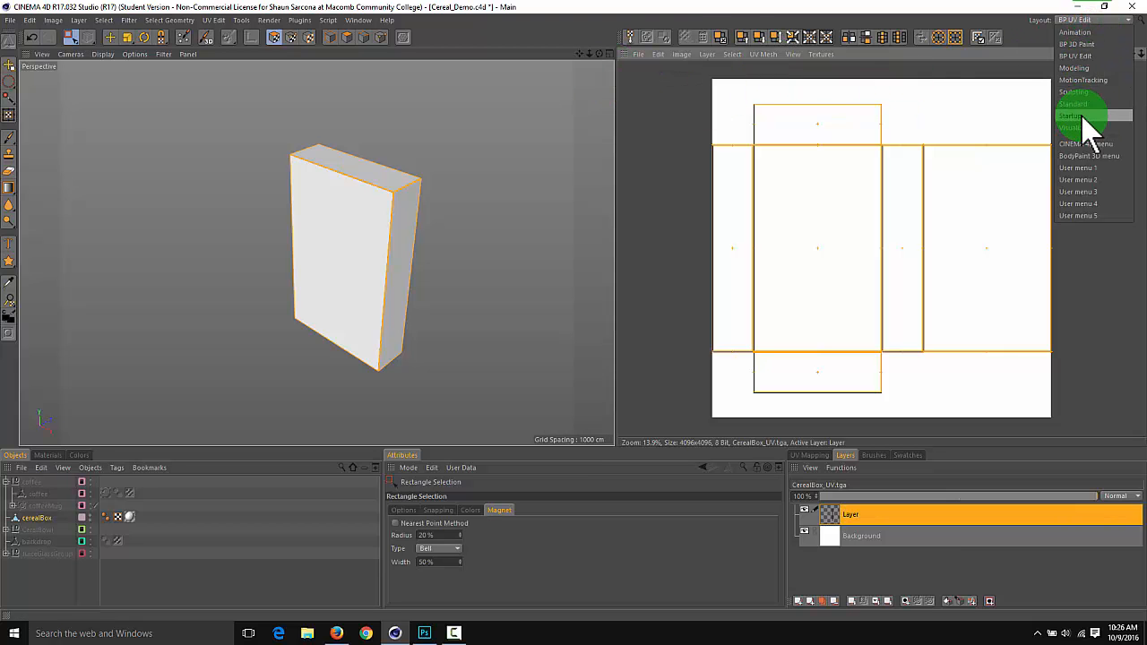
click(1087, 104)
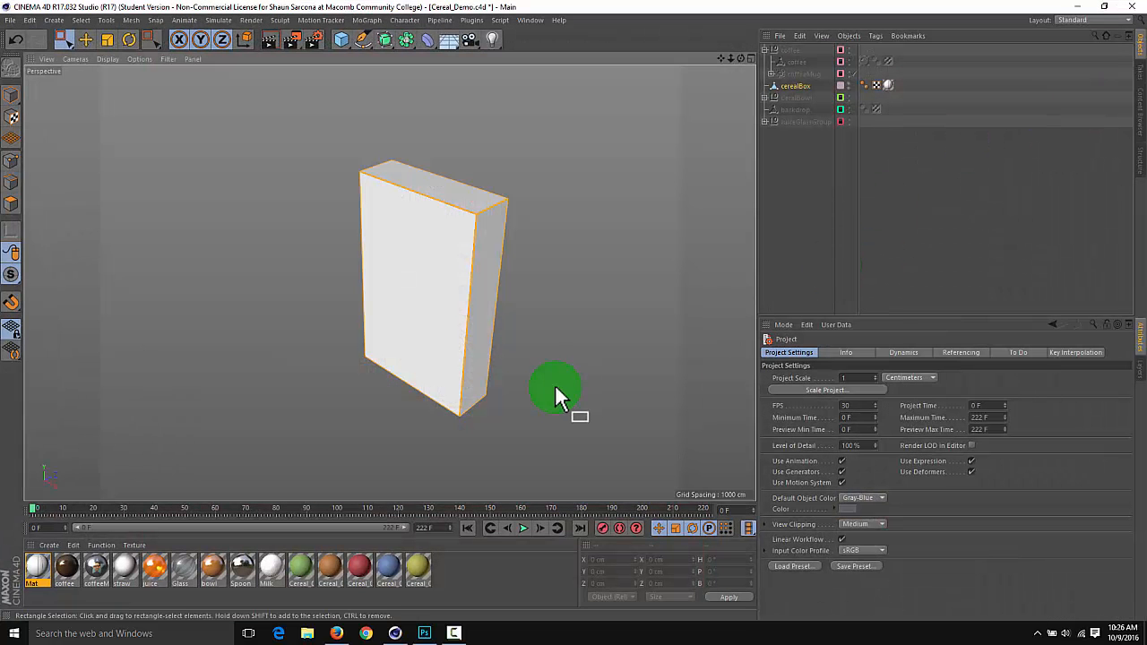
drag(36, 567, 535, 319)
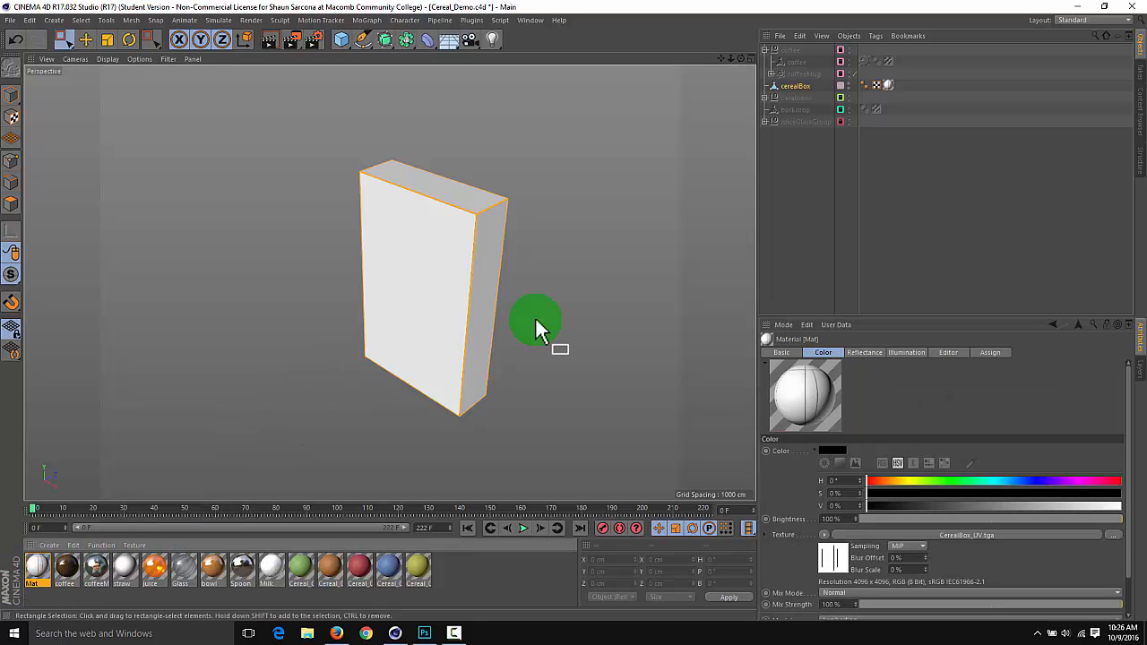
click(948, 535)
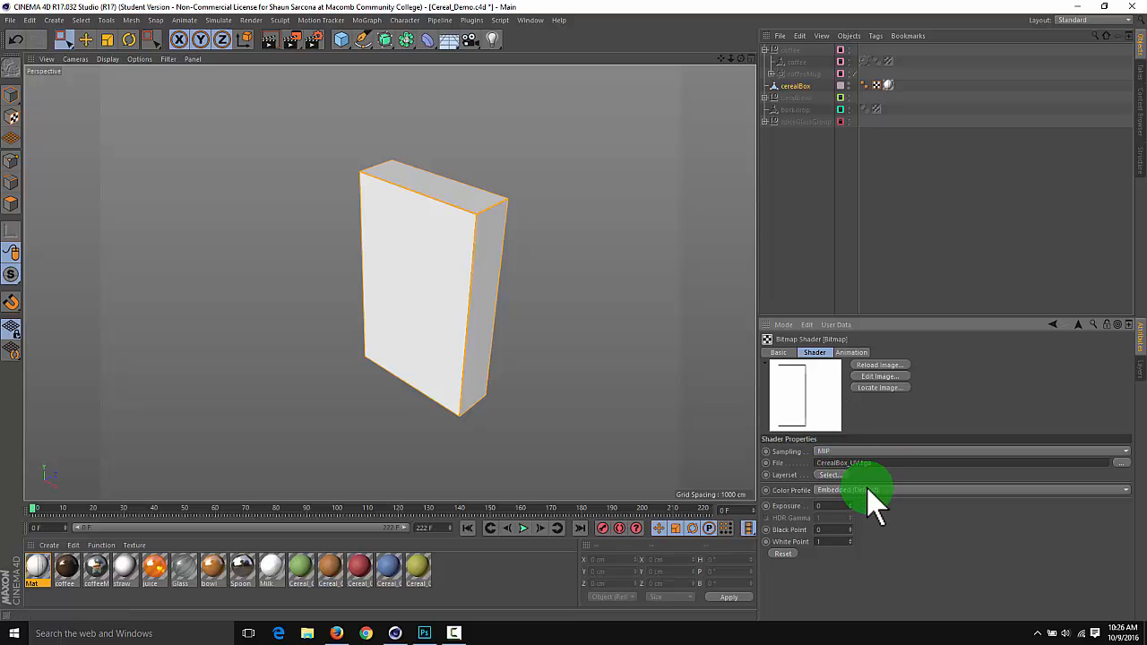
click(1120, 465)
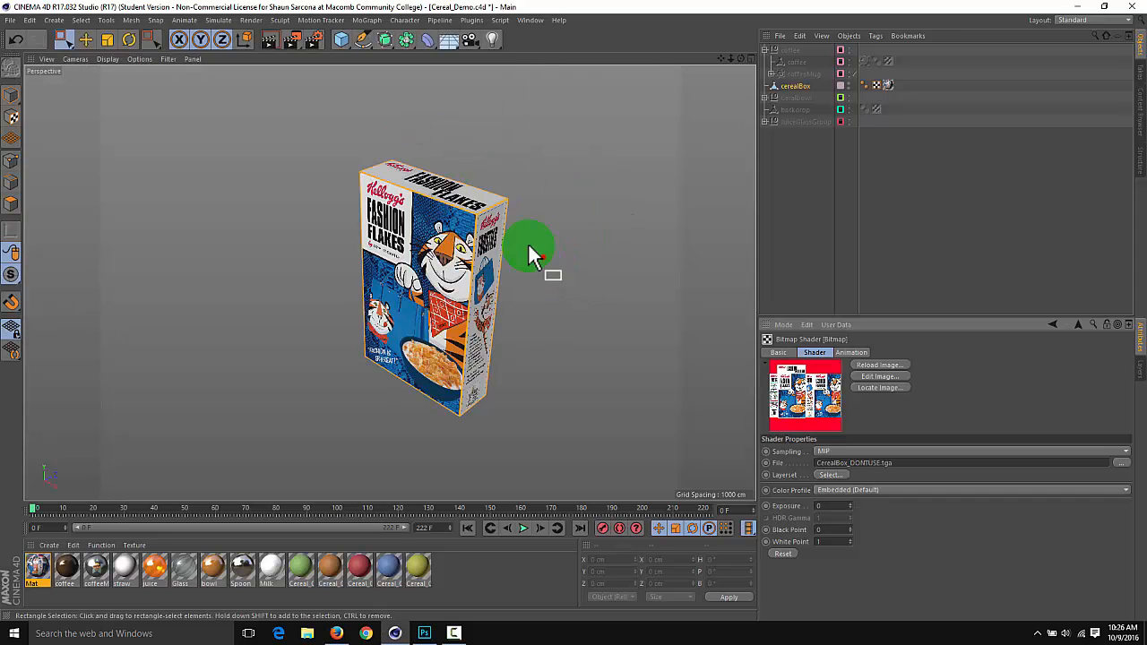
Examine the new texture on the cereal box's front, side and top faces from several angles
mouse_move(530, 255)
alt+mouse_down()
mouse_move(464, 238)
mouse_move(730, 224)
mouse_move(683, 276)
mouse_move(686, 376)
mouse_move(617, 171)
mouse_move(666, 220)
mouse_move(517, 219)
mouse_move(532, 239)
alt+mouse_up()
alt+right_drag(532, 240, 574, 236)
alt+middle_drag(574, 237, 607, 223)
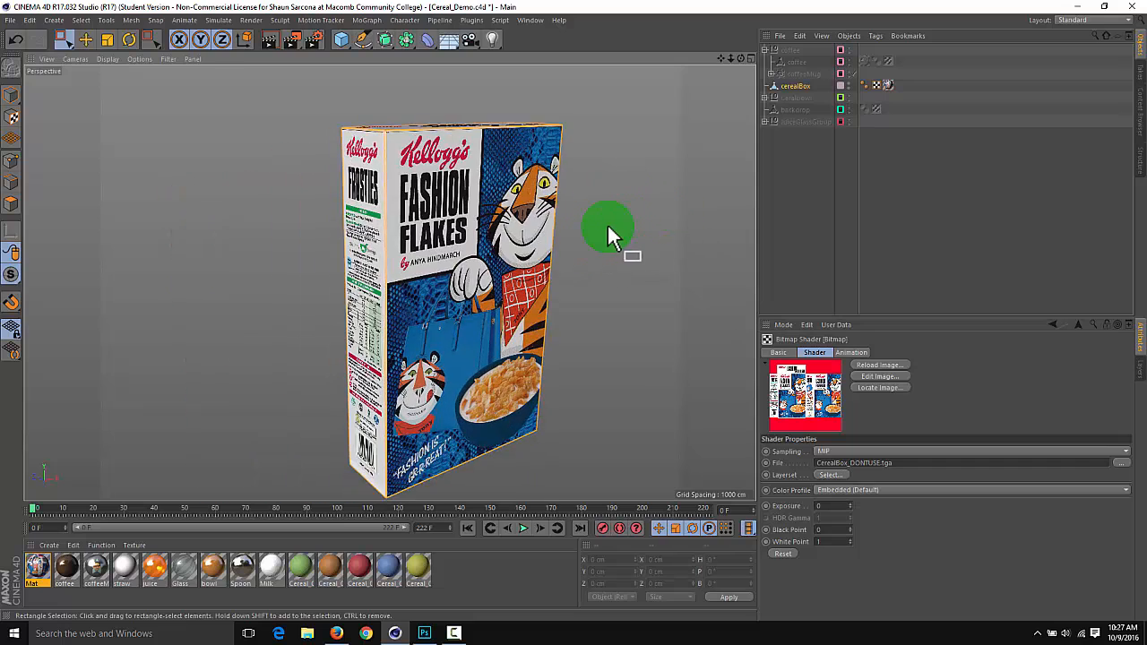
alt+right_drag(607, 224, 575, 226)
alt+middle_drag(575, 226, 522, 224)
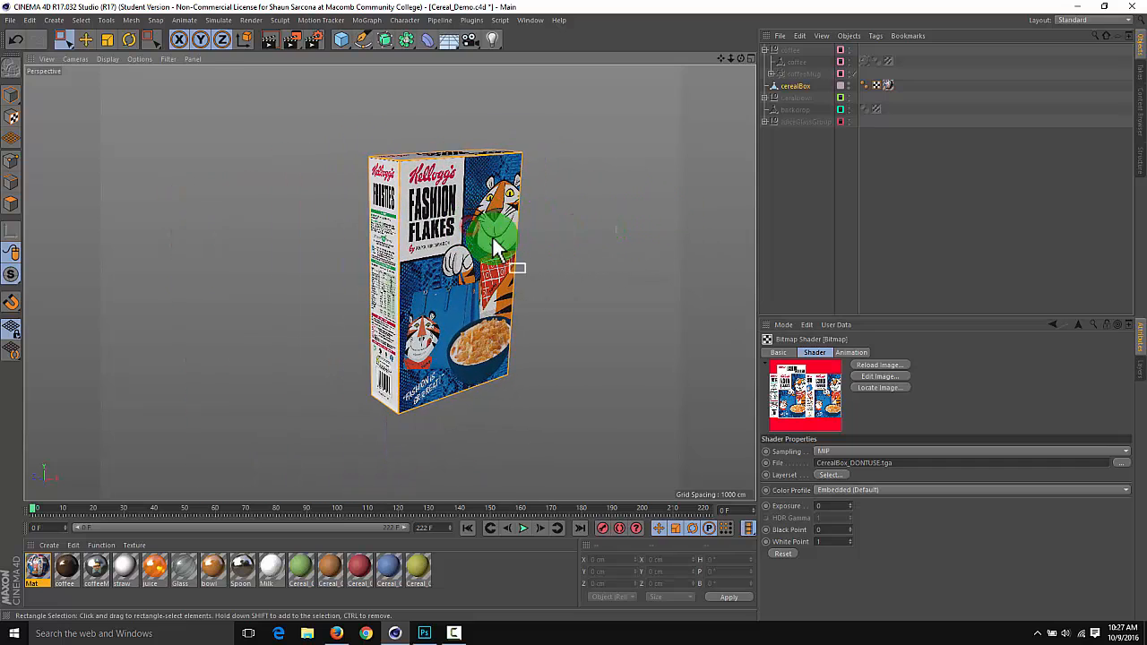
alt+middle_drag(550, 287, 472, 296)
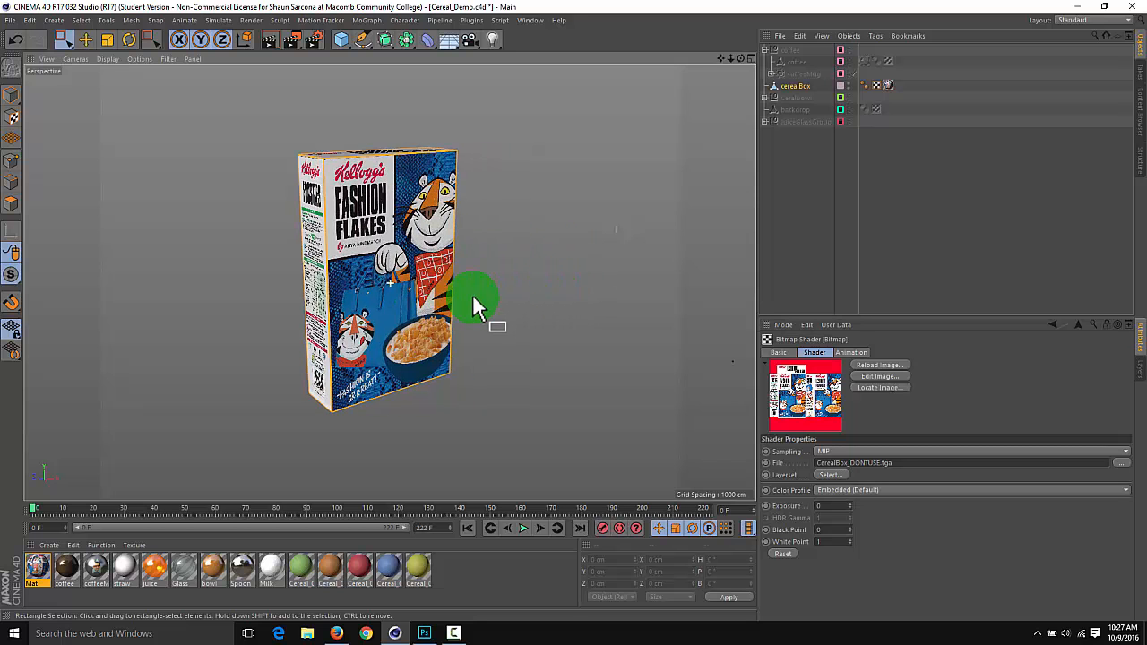
alt+drag(342, 271, 598, 363)
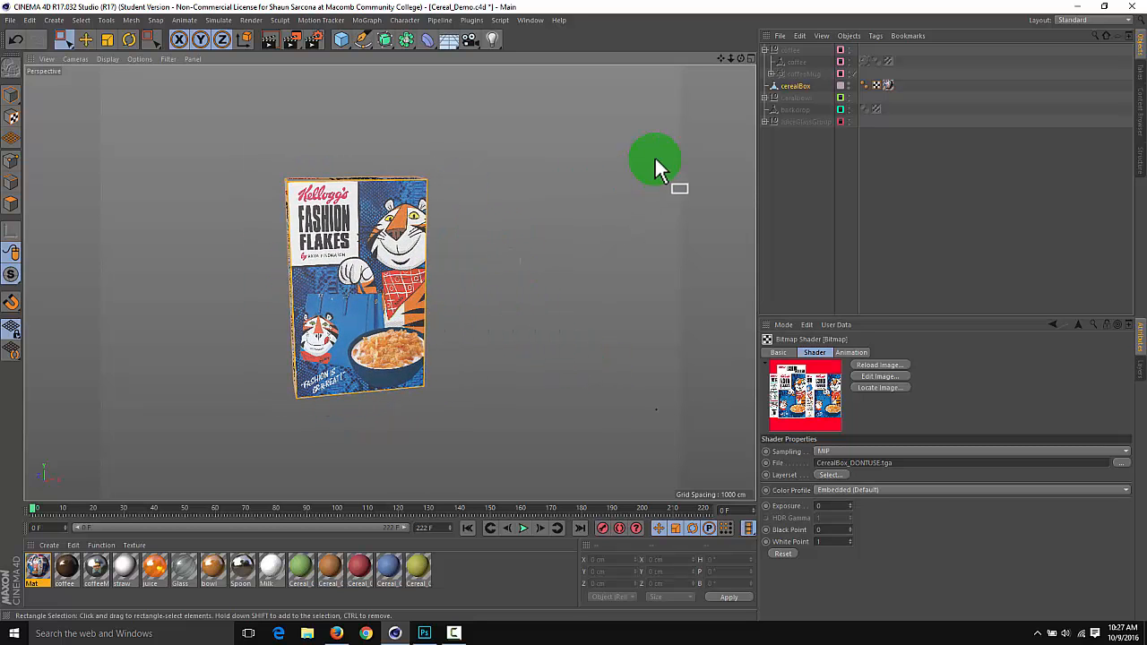
alt+drag(516, 228, 508, 266)
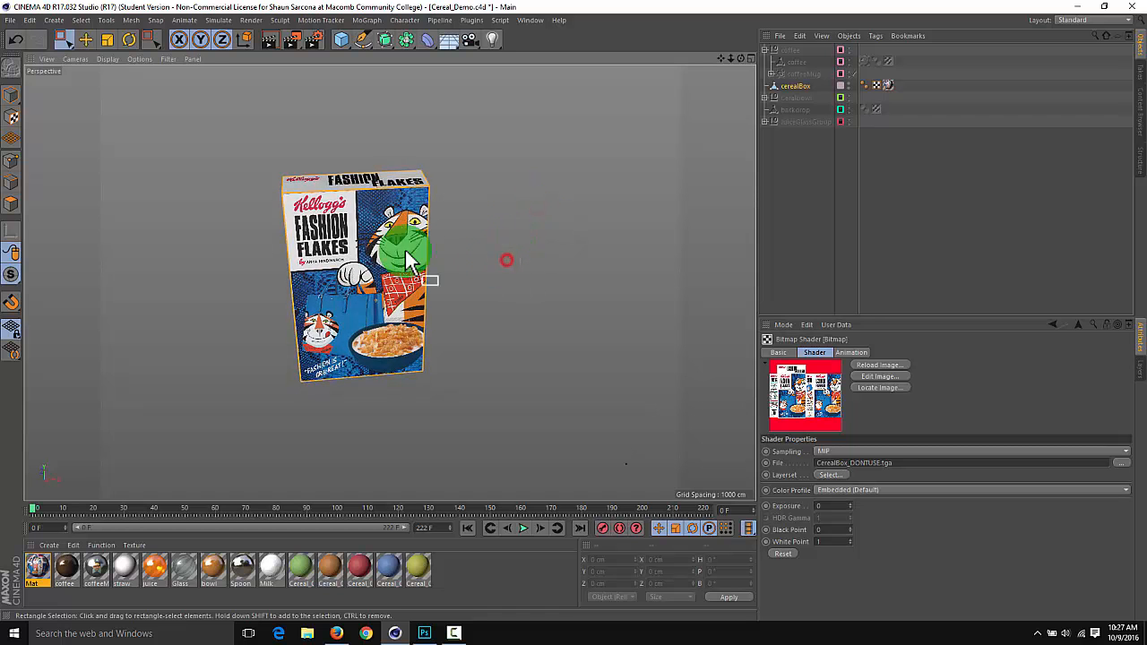
click(406, 435)
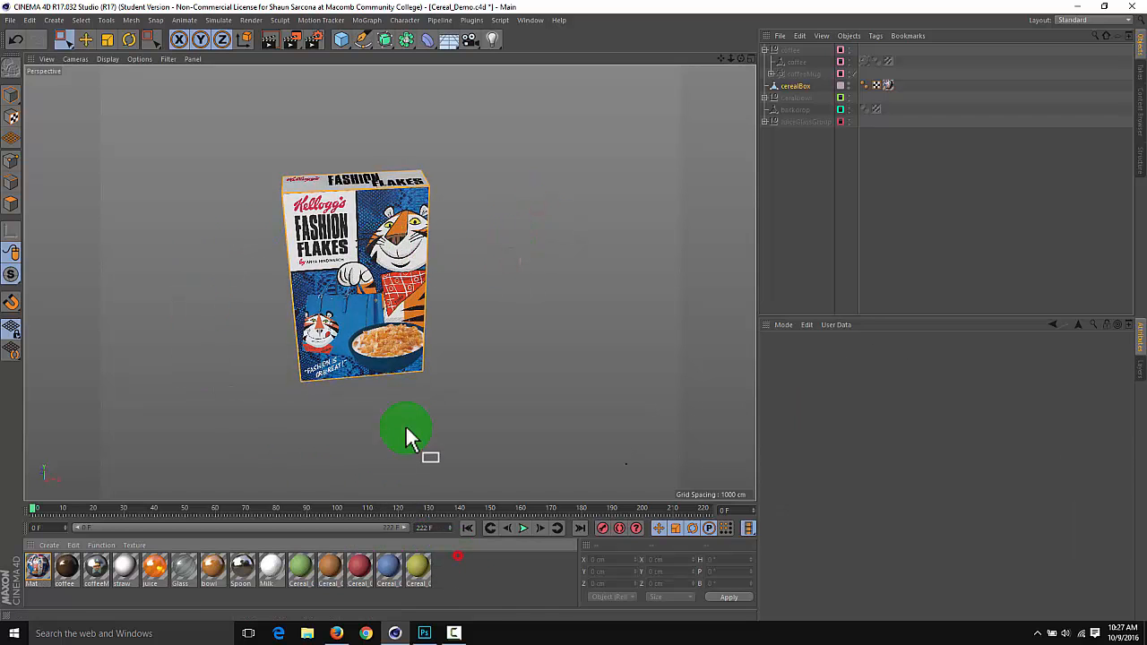
alt+drag(414, 414, 463, 227)
Switch to Photoshop, close Mat.12_Color.tif without saving its changes, and return to Cinema 4D
key(alt+Tab)
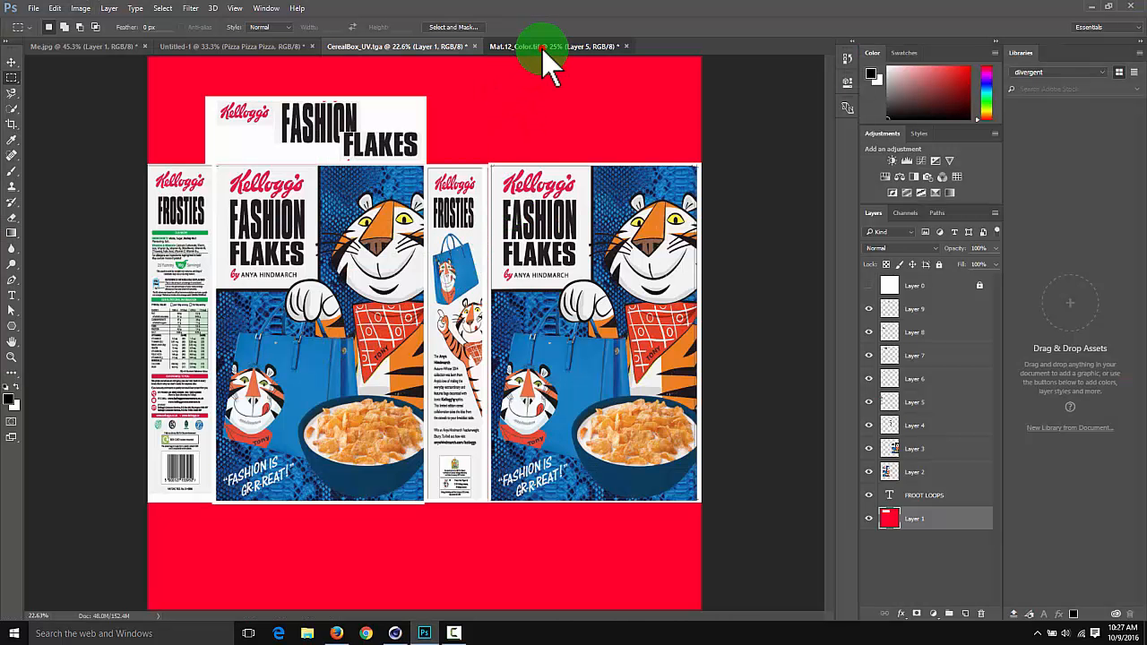
click(547, 47)
key(ctrl+w)
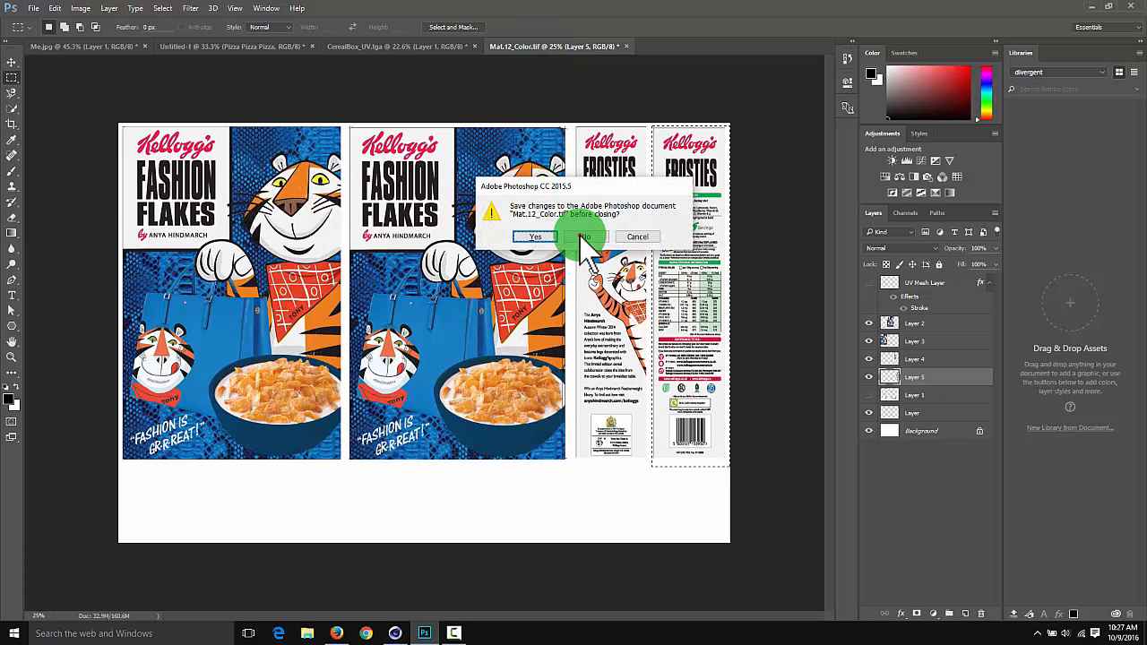
click(584, 237)
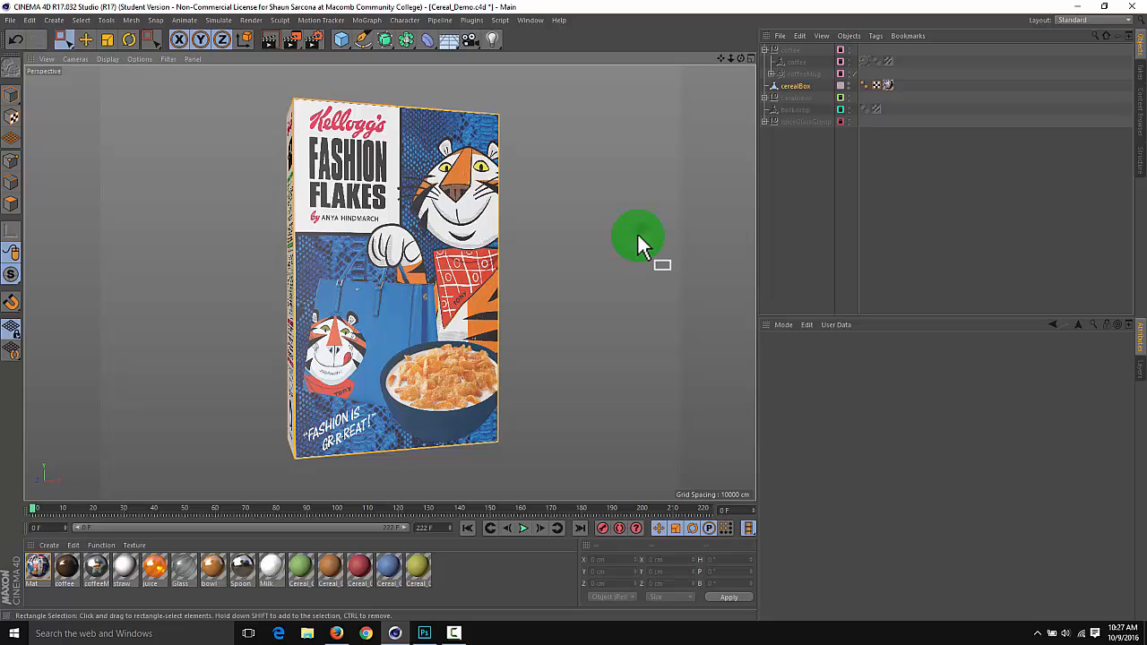
Make the Backdrop, JuiceGlass, CerealBowl and Coffee layers visible alongside the CerealBox layer
alt+right_drag(637, 235, 594, 236)
alt+middle_drag(594, 236, 561, 235)
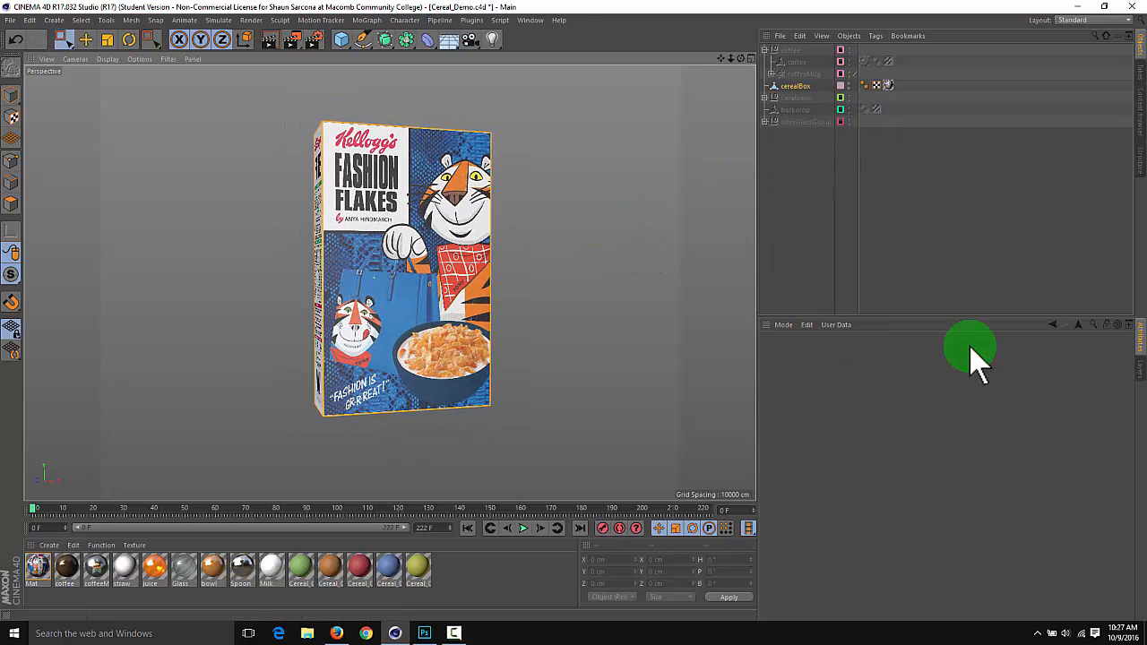
click(1141, 371)
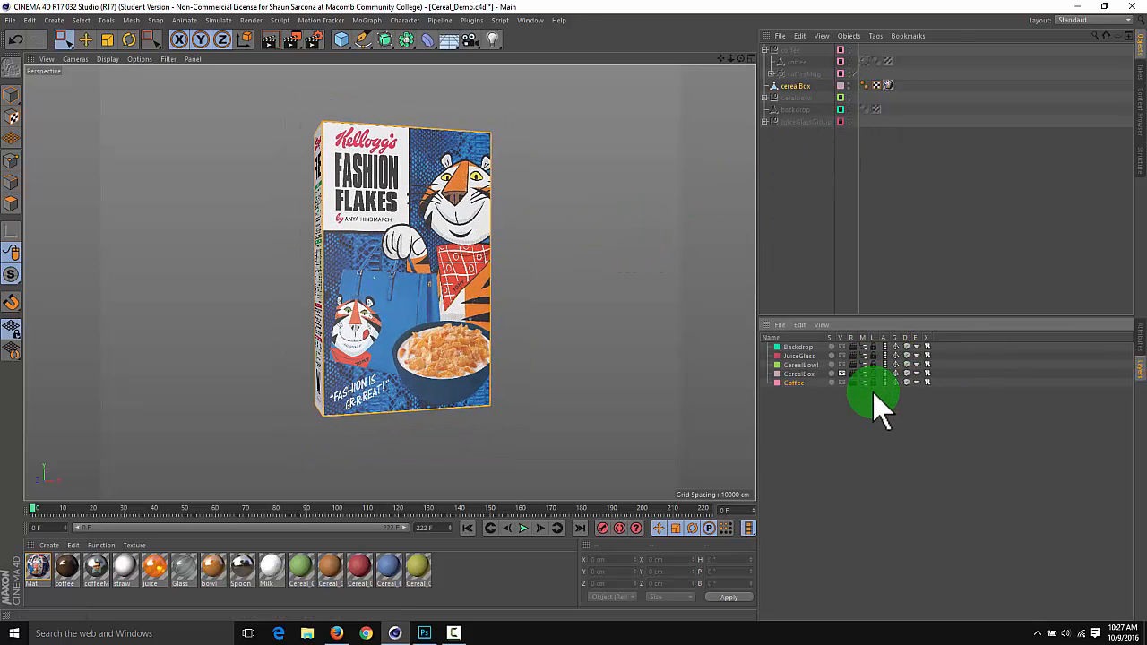
click(841, 373)
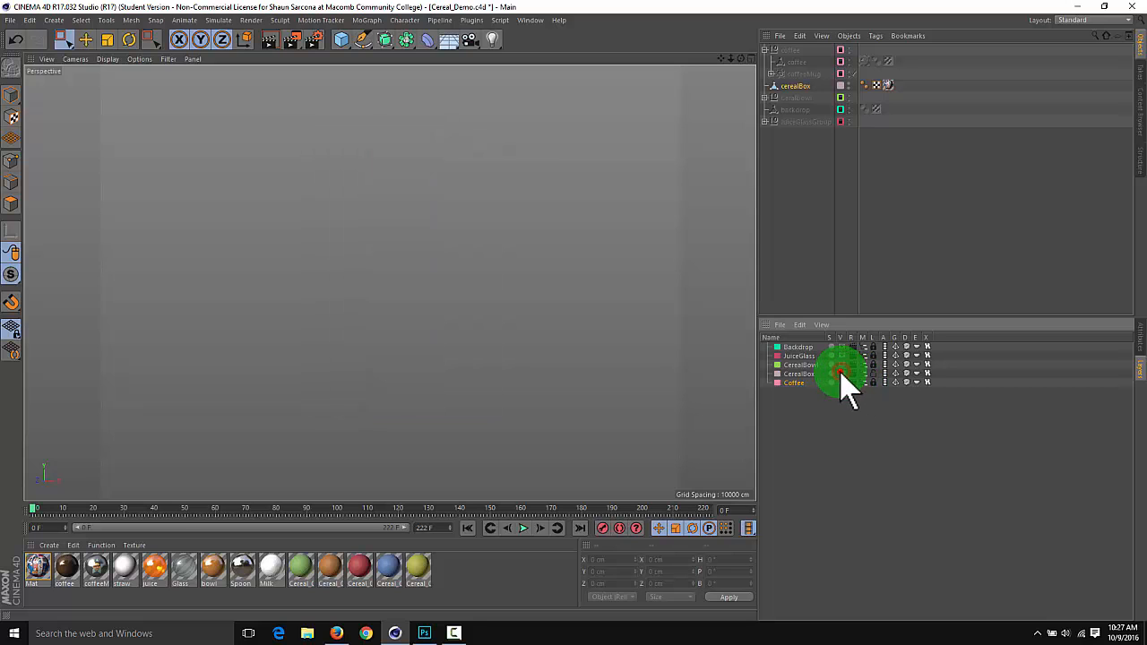
click(841, 374)
click(841, 364)
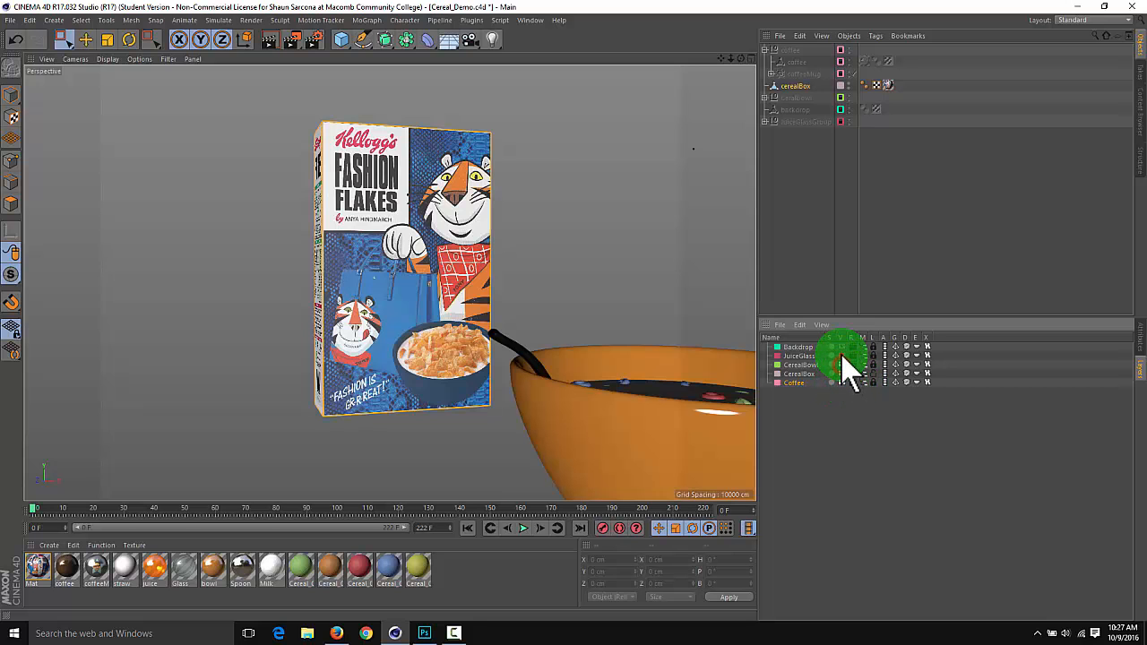
click(841, 347)
scroll(605, 330, down, 5)
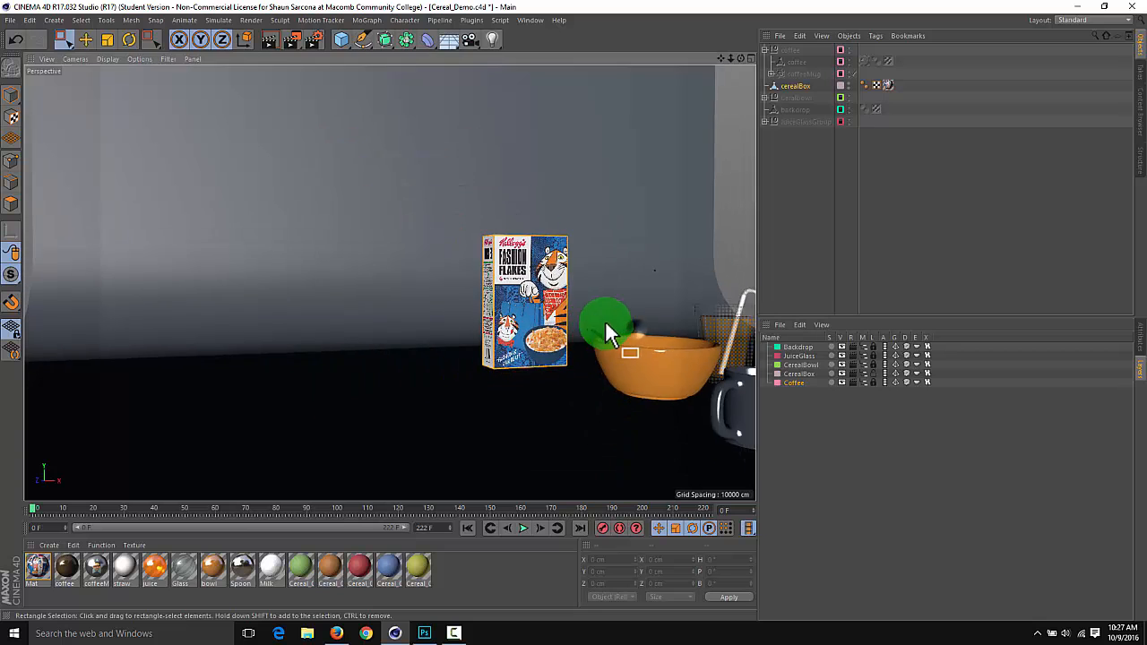
Unlock the Backdrop, JuiceGlass, CerealBowl and Coffee layers so their objects can be edited
alt+middle_drag(608, 332, 560, 322)
alt+drag(559, 320, 598, 338)
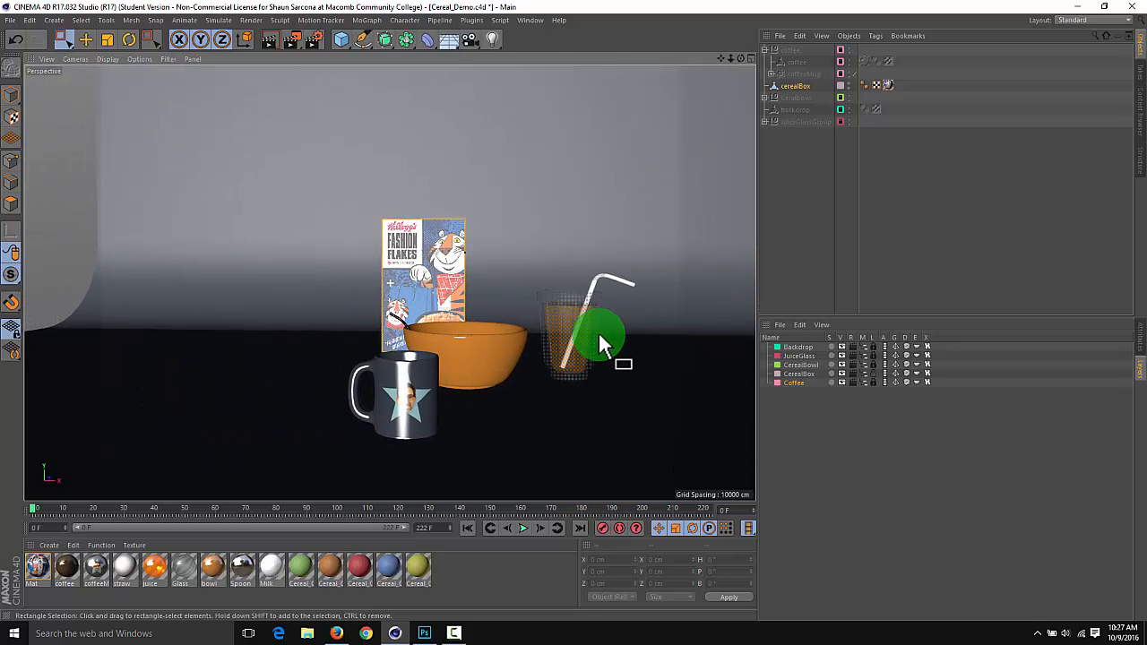
drag(429, 379, 476, 416)
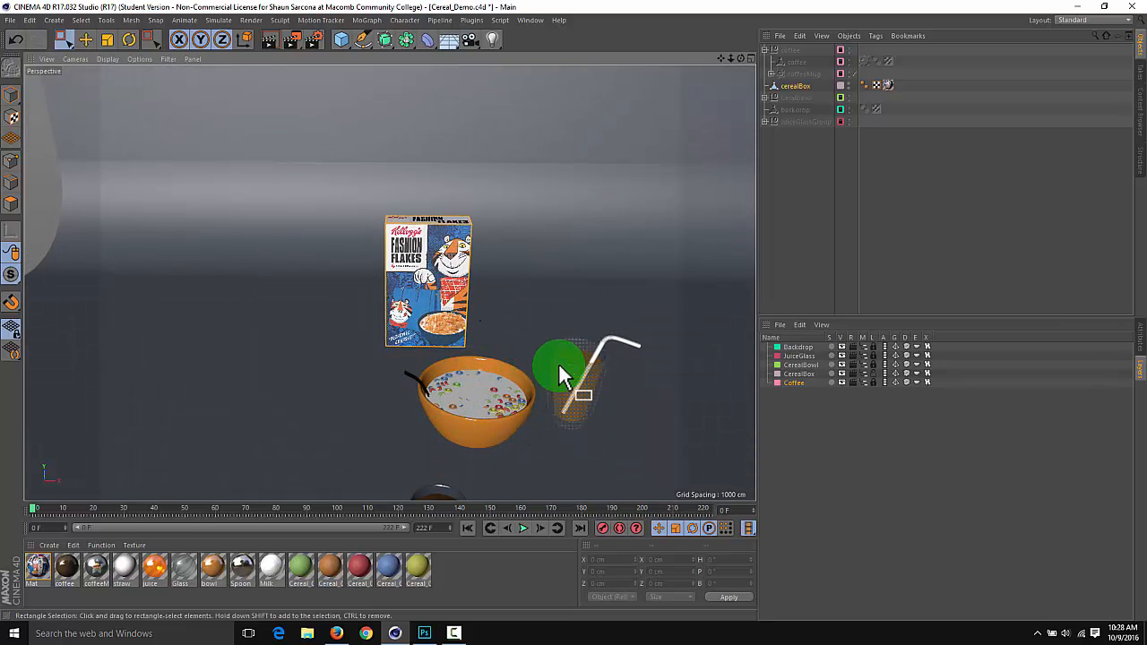
drag(780, 109, 868, 337)
click(871, 346)
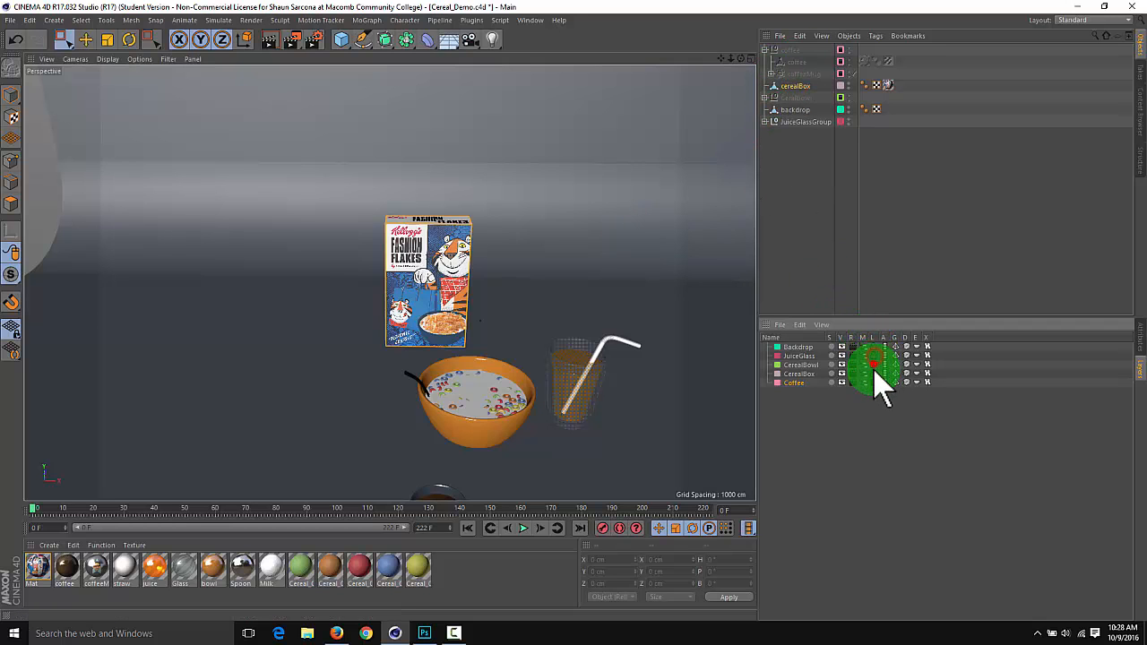
click(874, 383)
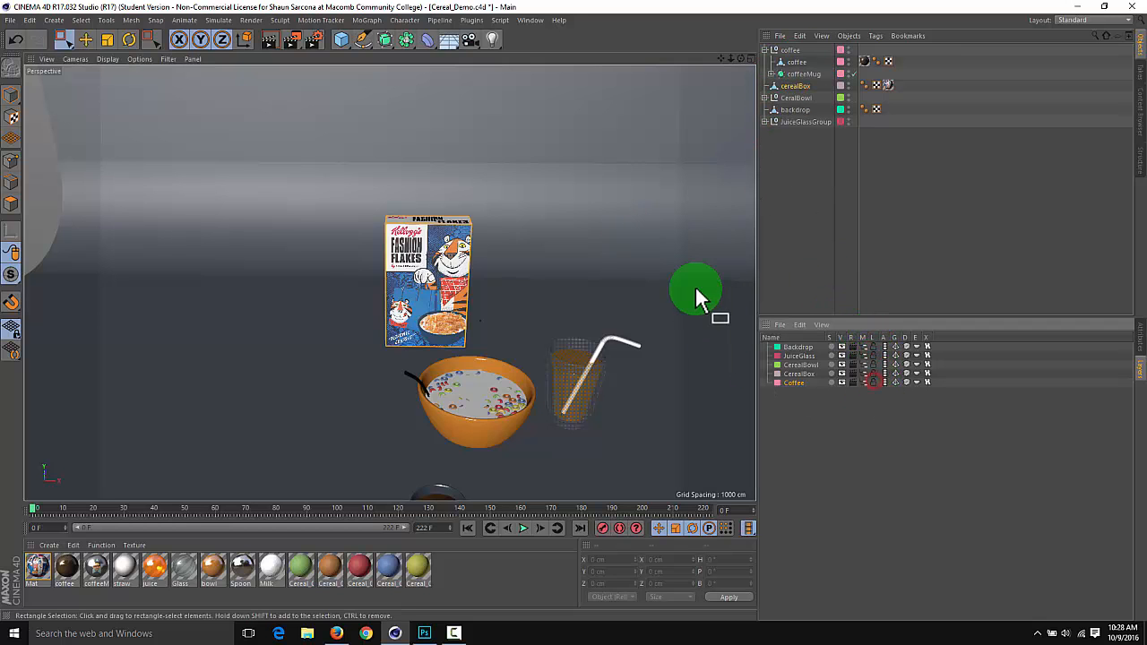
Set the render output to the portrait print preset 8" x 10" and close the render settings
click(315, 38)
click(243, 90)
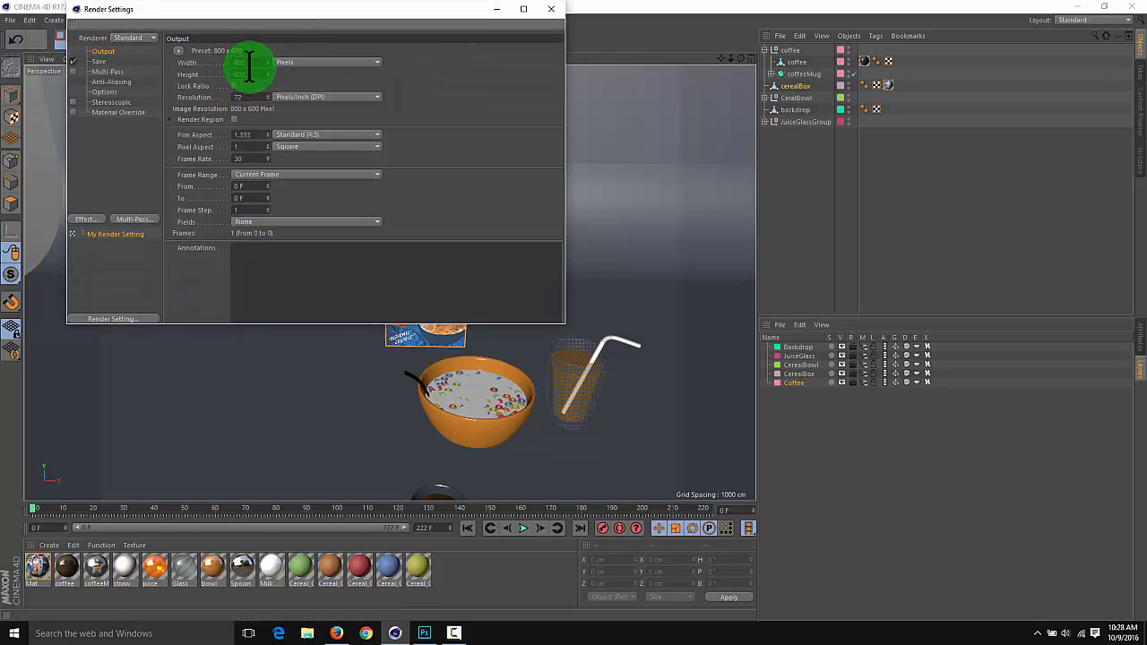
double_click(244, 63)
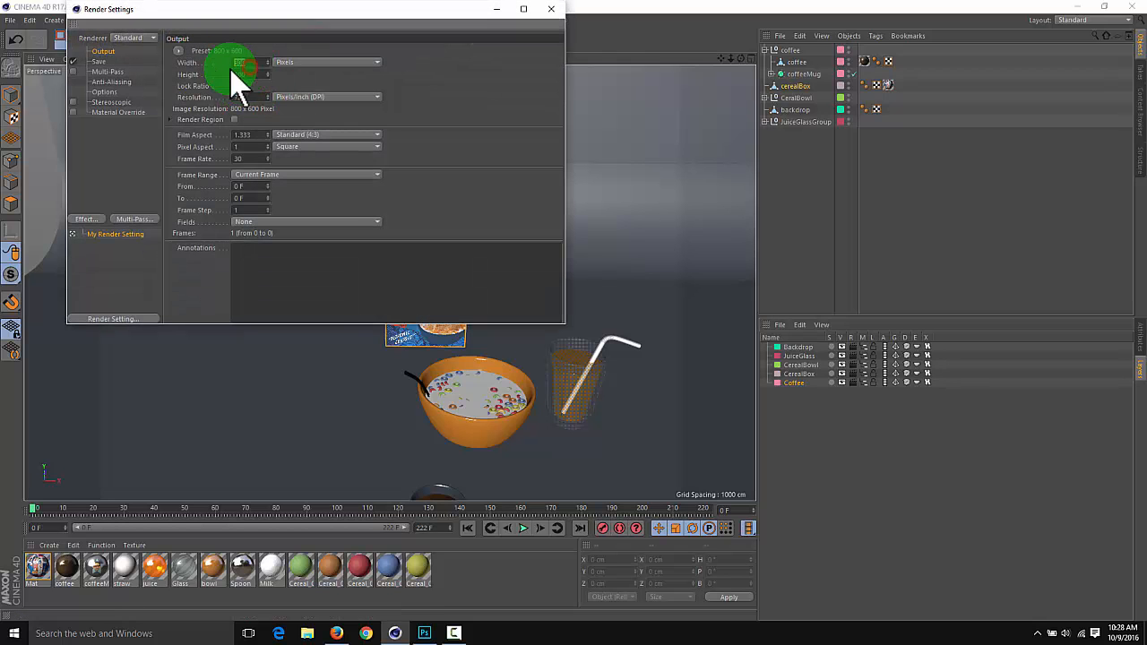
click(283, 62)
click(279, 47)
mouse_move(204, 61)
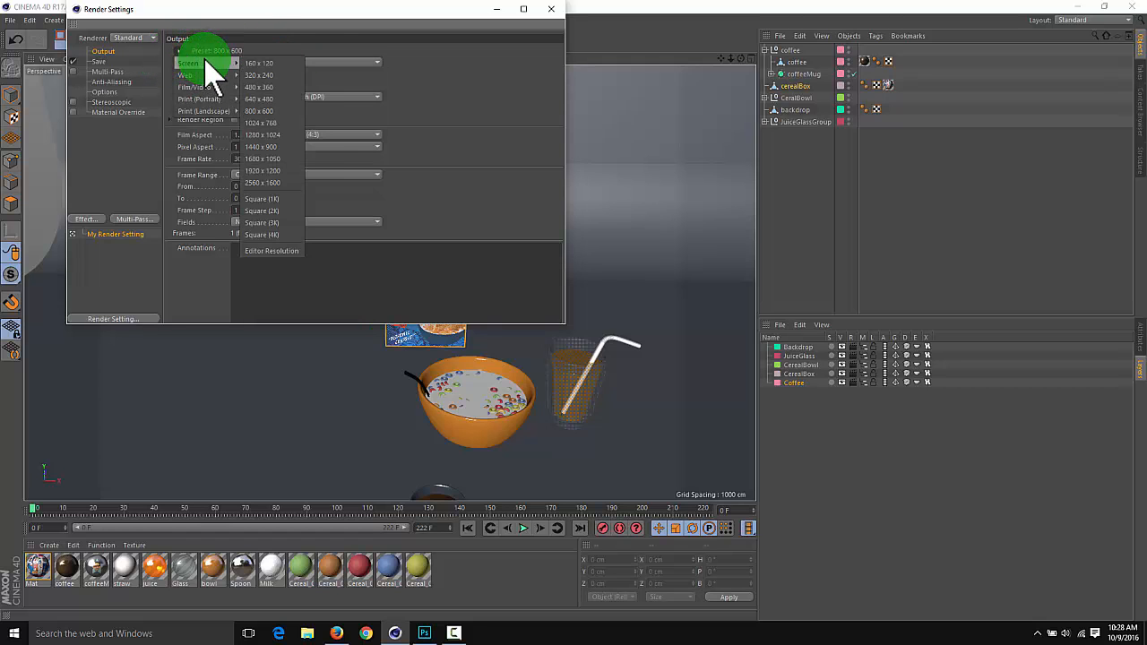
mouse_move(206, 100)
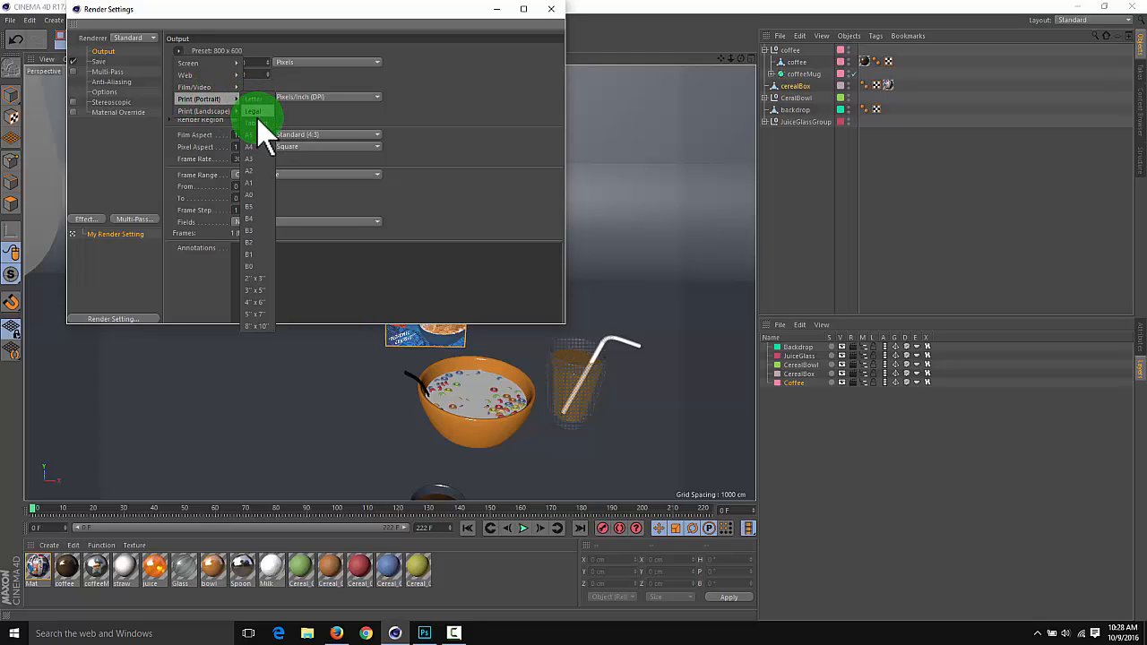
click(260, 326)
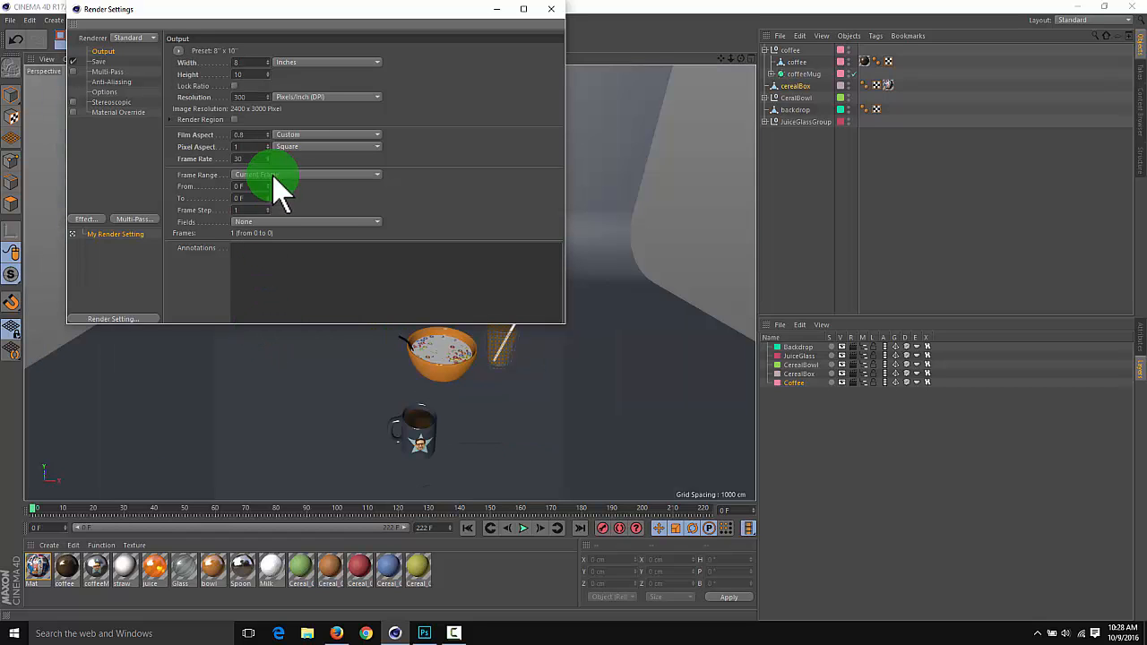
mouse_move(255, 66)
mouse_down()
mouse_move(211, 65)
mouse_move(226, 64)
mouse_up()
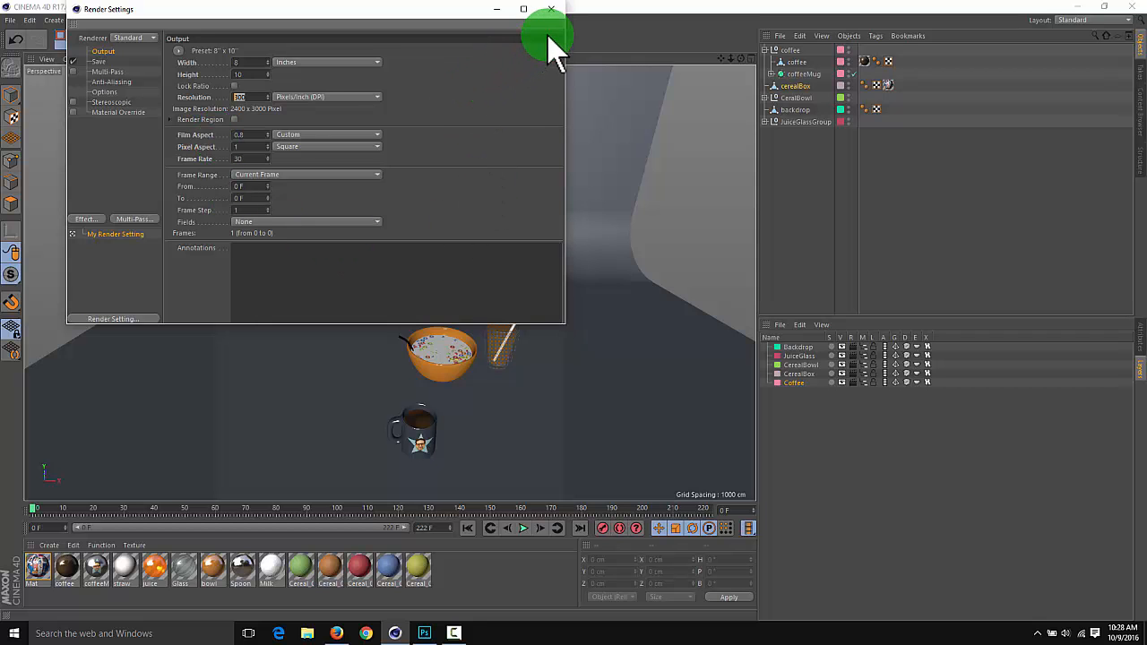
click(552, 9)
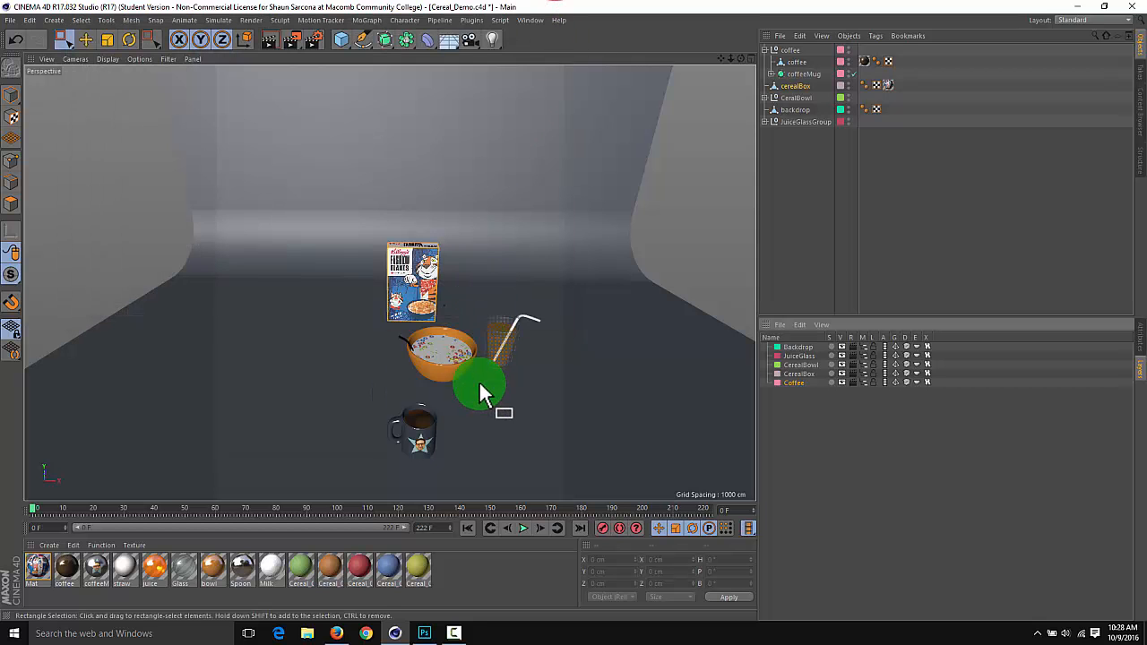
Select the coffee group and switch to Model mode so it can be moved as a whole object
alt+drag(479, 362, 563, 109)
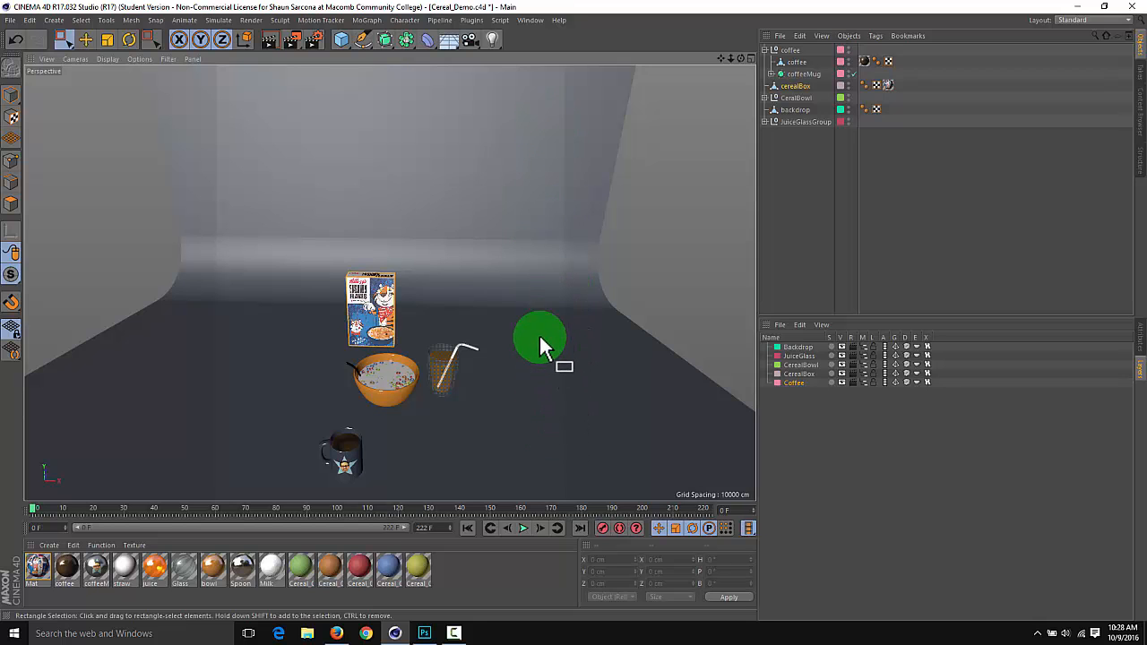
alt+drag(540, 338, 521, 260)
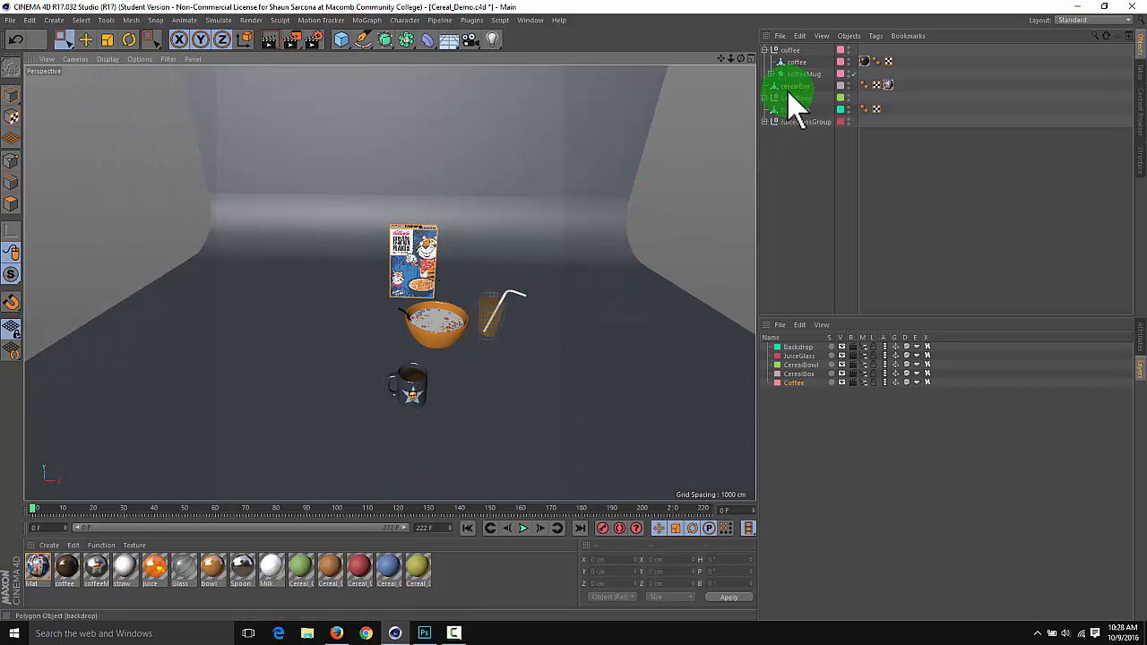
click(789, 49)
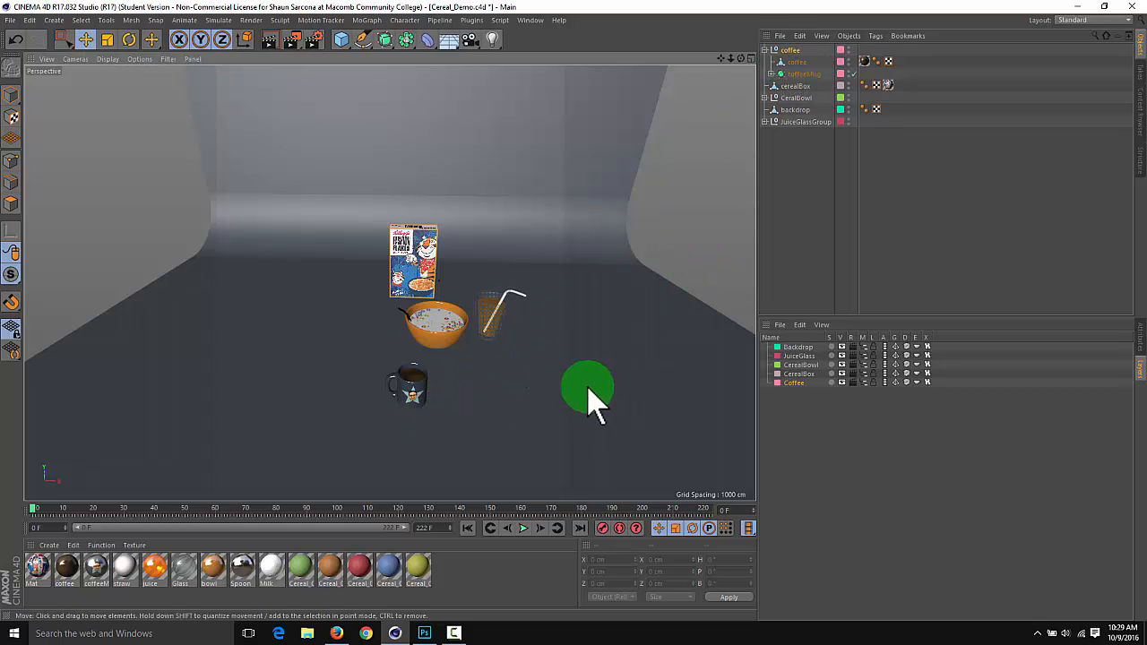
alt+drag(543, 371, 211, 157)
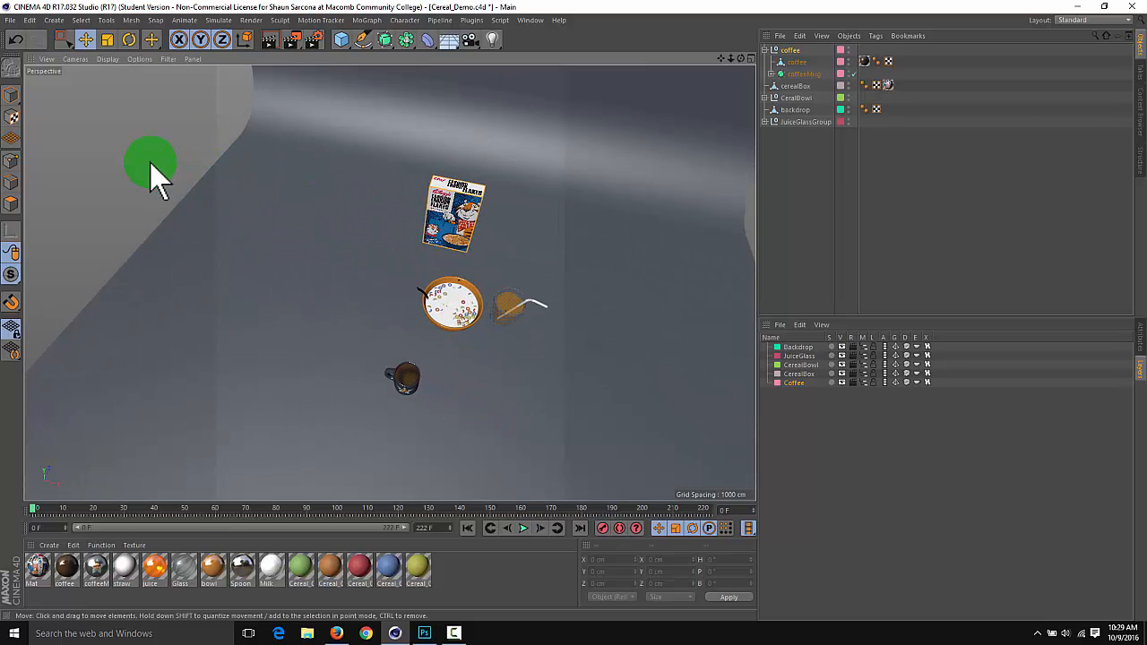
click(12, 95)
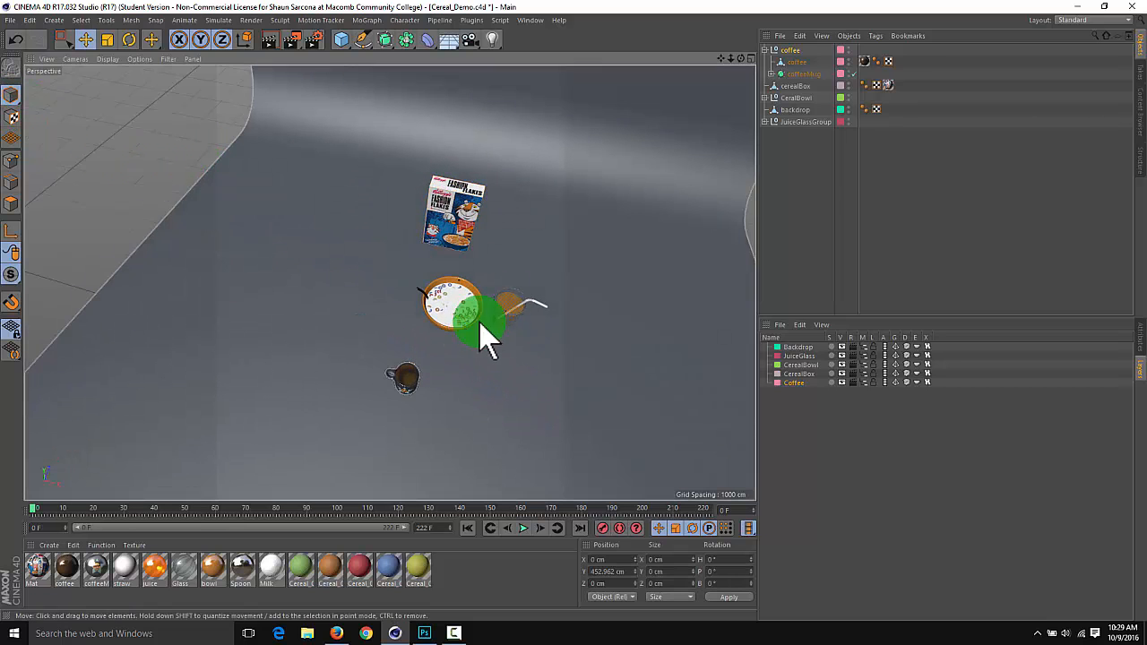
Examine the coordinates and basic properties of the coffee group and its coffeeMug, ending with the coffee group selected
click(789, 74)
click(796, 51)
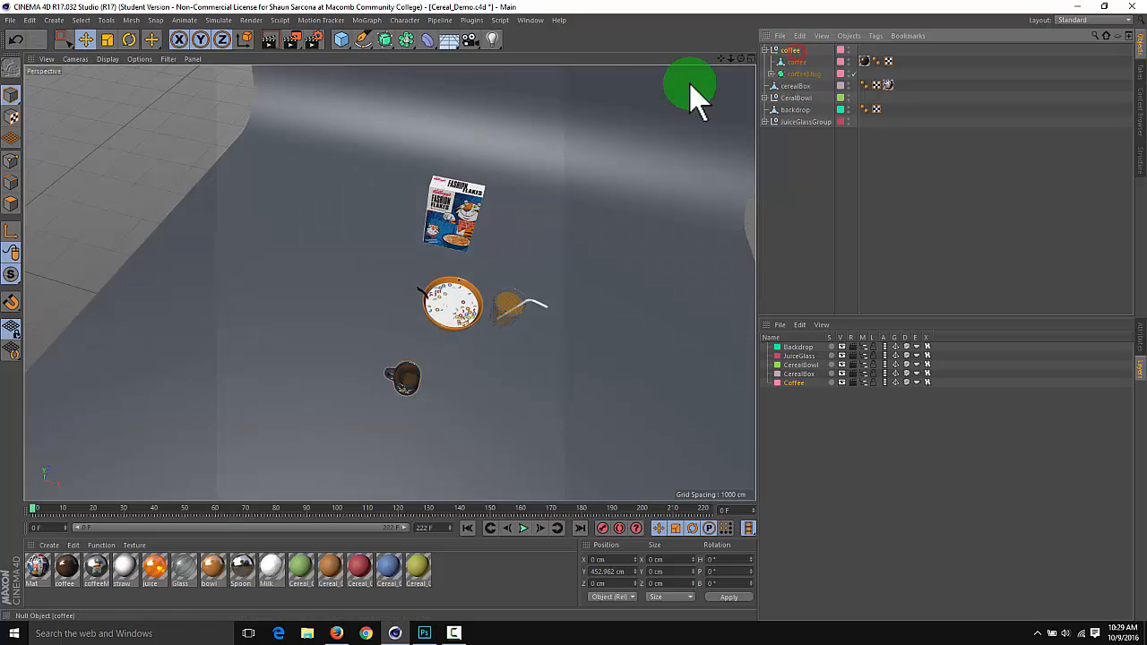
mouse_move(414, 277)
alt+mouse_down()
mouse_move(460, 323)
mouse_move(422, 366)
mouse_move(724, 336)
alt+mouse_up()
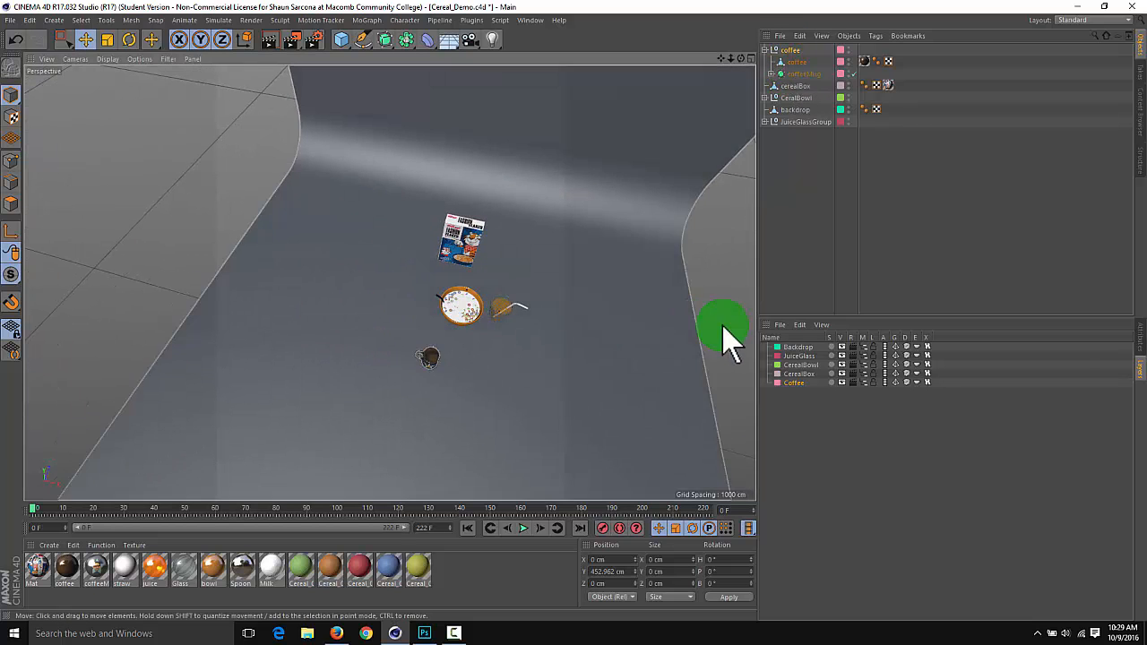
click(1138, 345)
click(773, 353)
click(799, 352)
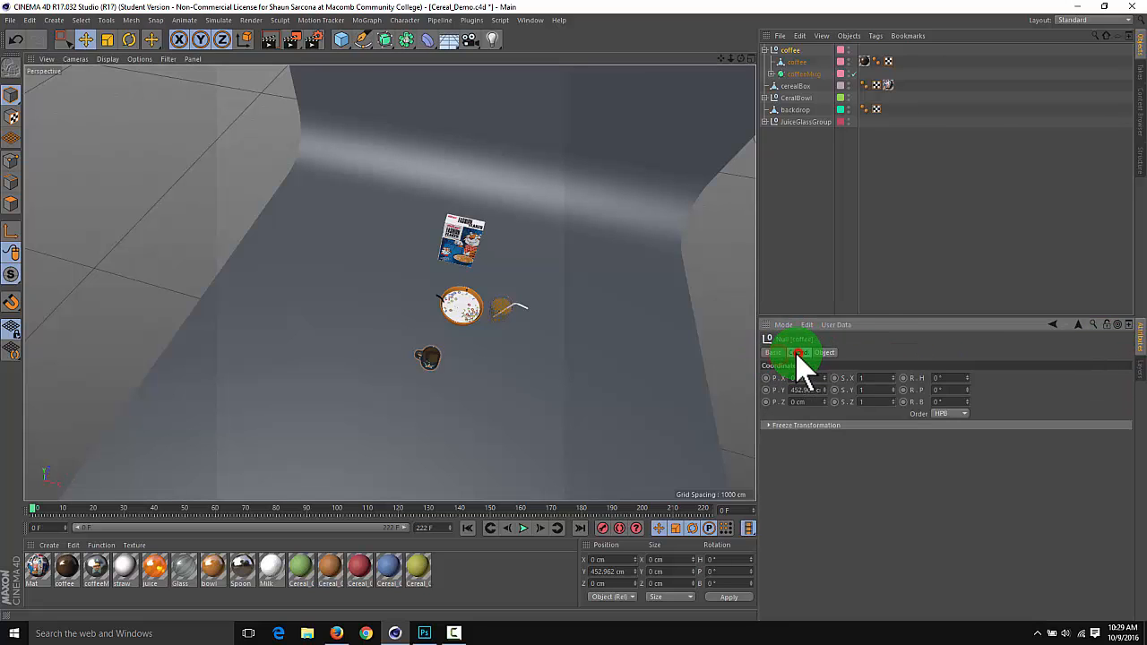
click(773, 352)
click(825, 167)
click(793, 54)
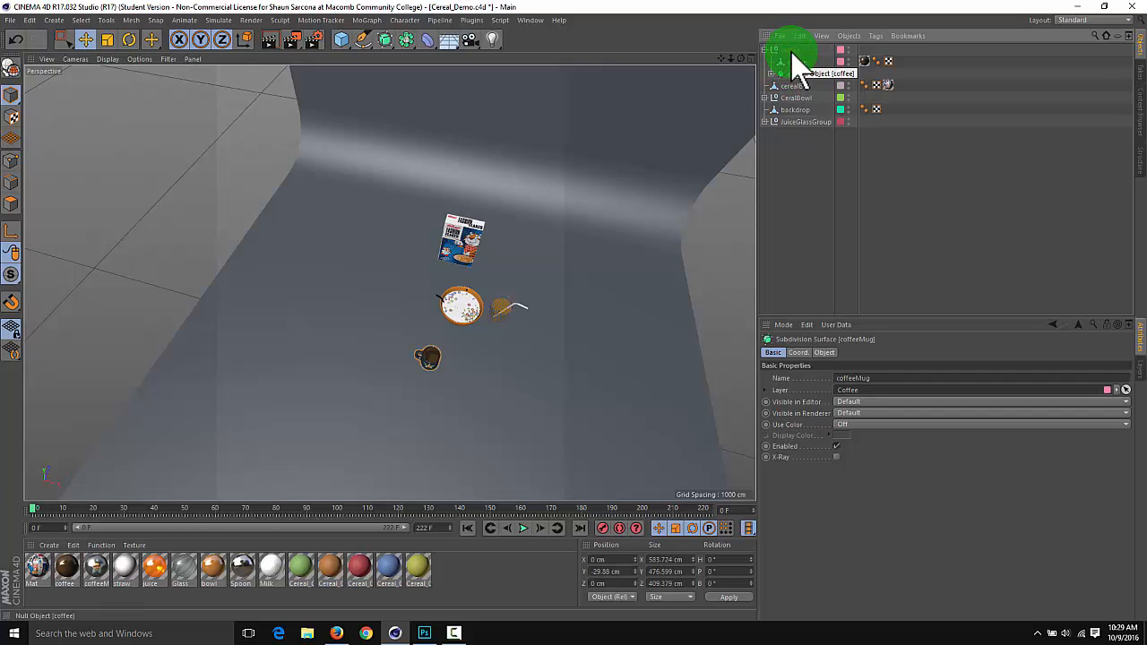
click(792, 51)
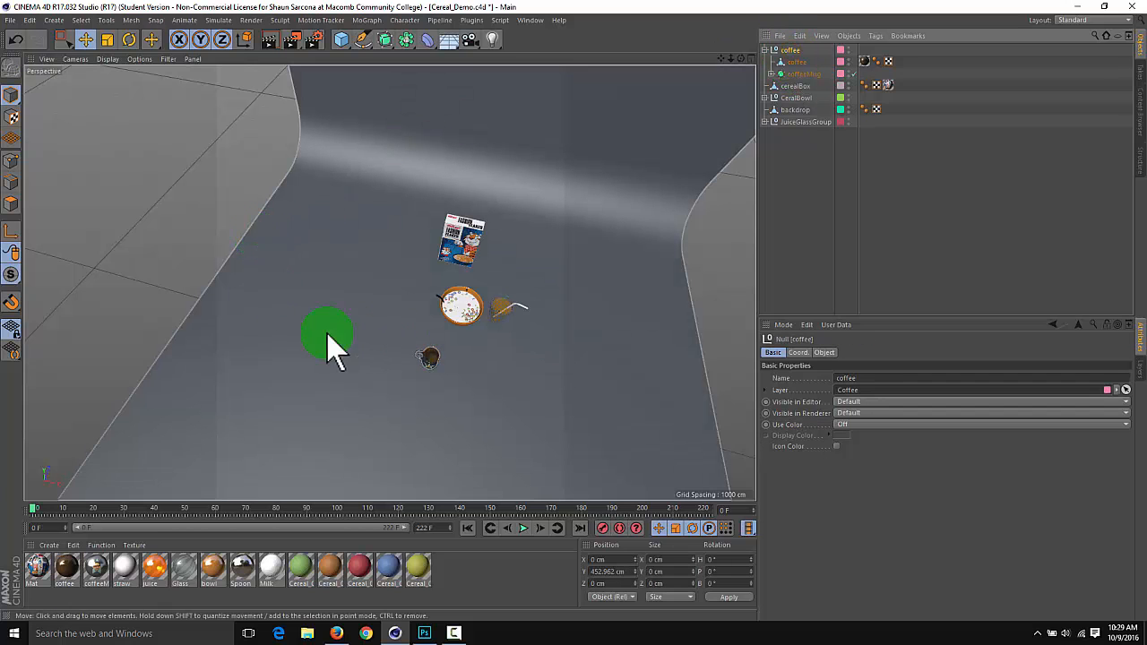
Activate the Move tool for the coffee group and display the scene in the four-view layout
mouse_move(433, 363)
alt+mouse_down()
mouse_move(510, 305)
mouse_move(430, 302)
mouse_move(432, 368)
mouse_move(438, 347)
mouse_move(371, 293)
mouse_move(402, 319)
mouse_move(550, 357)
mouse_move(417, 366)
mouse_move(452, 369)
mouse_move(592, 262)
mouse_move(569, 166)
alt+mouse_up()
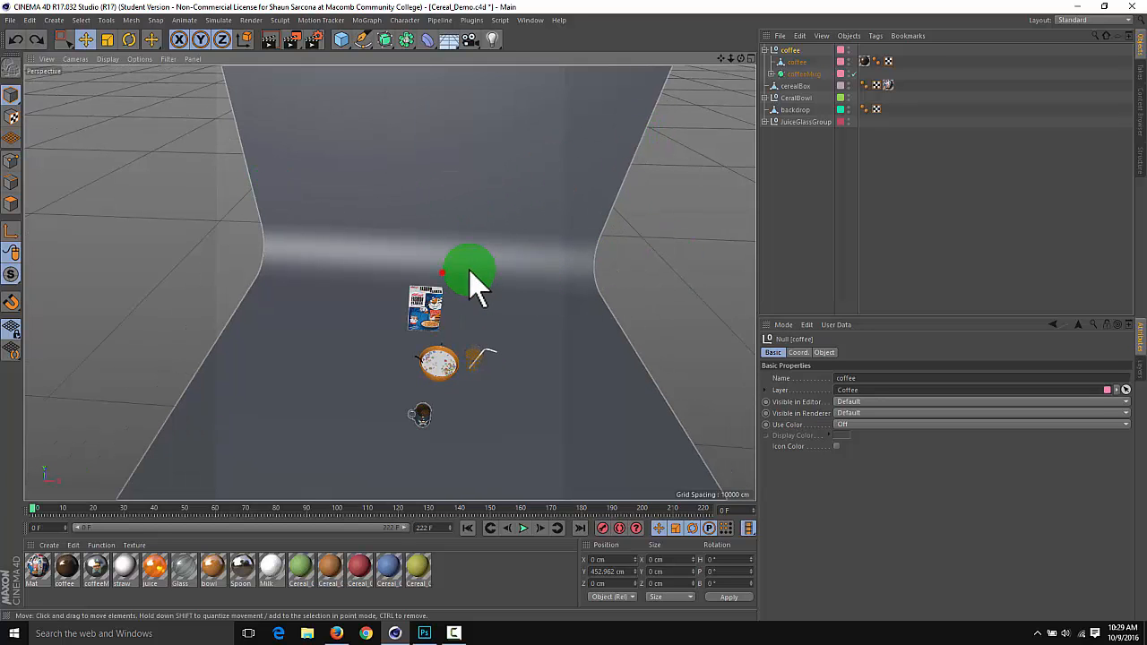
mouse_move(469, 271)
alt+mouse_down()
mouse_move(532, 249)
mouse_move(418, 259)
mouse_move(216, 106)
alt+mouse_up()
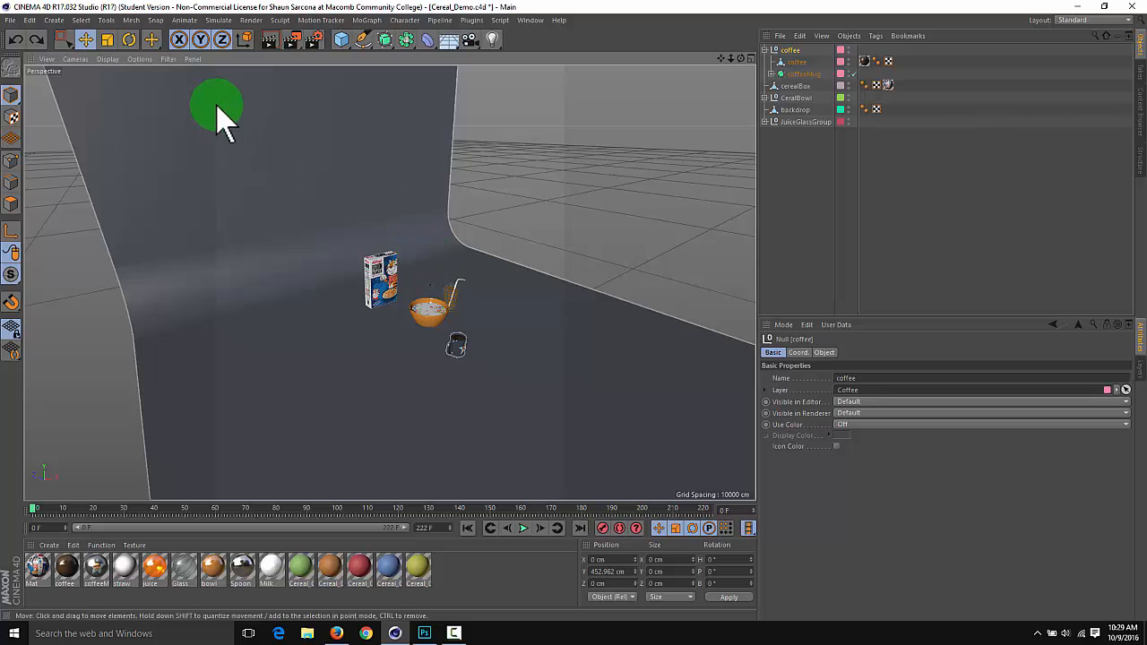
click(152, 40)
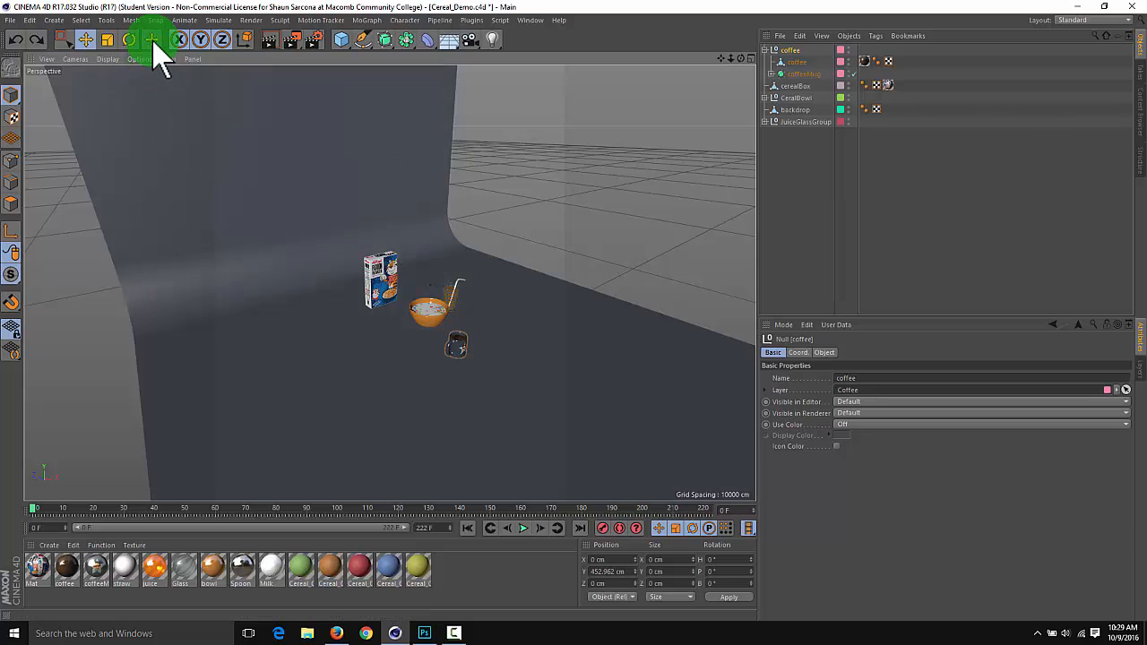
click(88, 38)
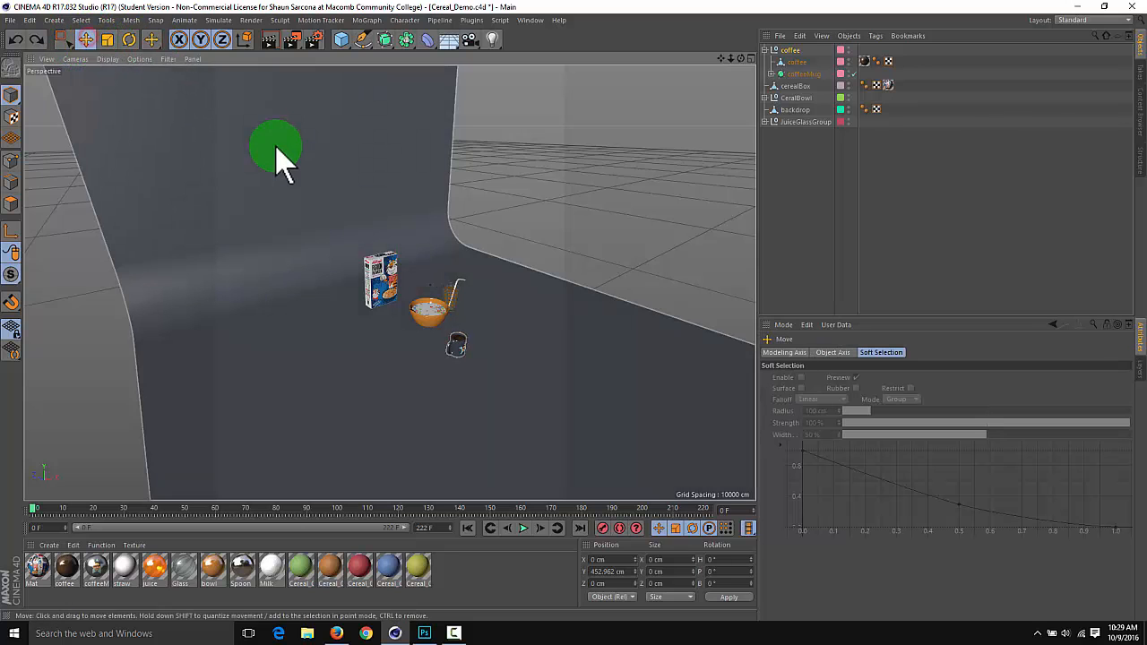
mouse_move(369, 225)
alt+mouse_down()
mouse_move(427, 206)
mouse_move(344, 220)
mouse_move(370, 245)
alt+mouse_up()
middle_click(370, 246)
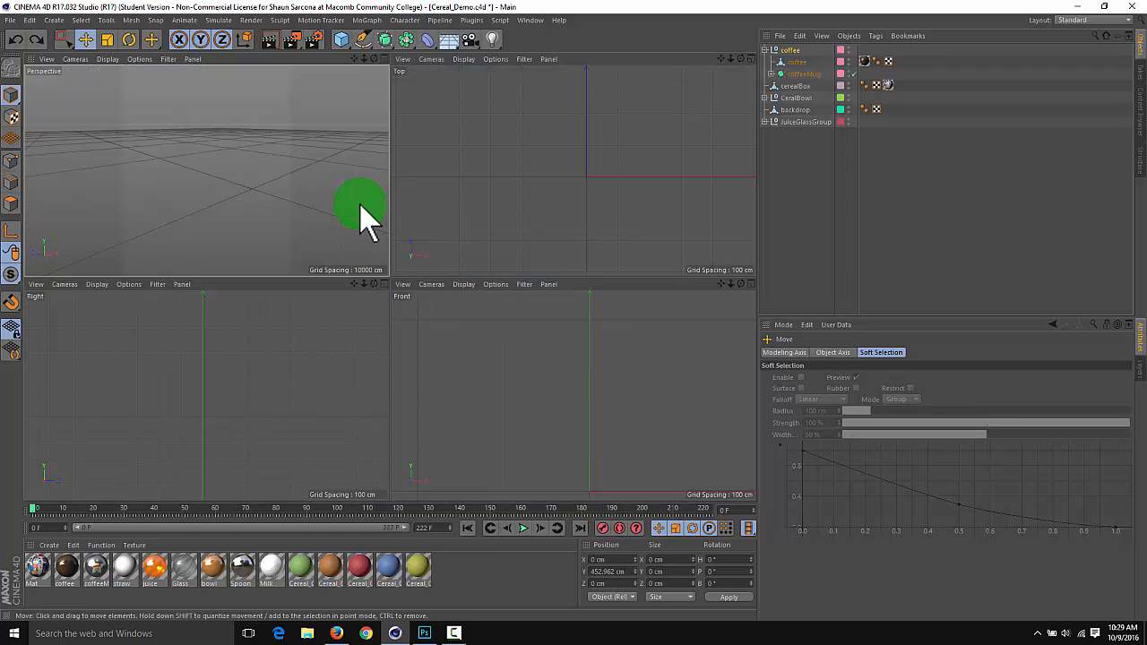
Enlarge the Perspective and Top views and move the coffee group beside the cereal bowl, to about X -208 cm, Z 937 cm
alt+drag(551, 191, 502, 149)
alt+drag(291, 171, 405, 285)
click(400, 286)
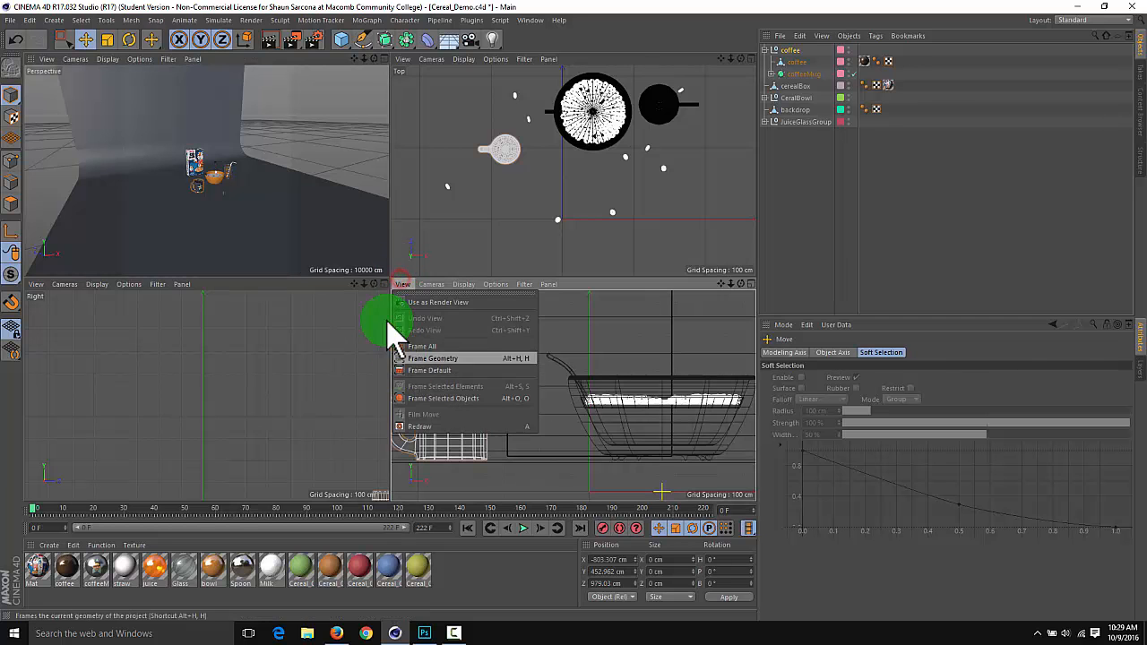
click(387, 283)
drag(387, 280, 376, 493)
mouse_move(305, 275)
alt+right_down()
mouse_move(320, 297)
mouse_move(325, 279)
mouse_move(310, 266)
mouse_move(338, 343)
mouse_move(325, 325)
mouse_move(351, 321)
alt+right_up()
drag(454, 246, 567, 261)
Try to rotate the coffee group freehand in the Top view and check the Rotate tool's axis options
key(r)
key(ctrl+z)
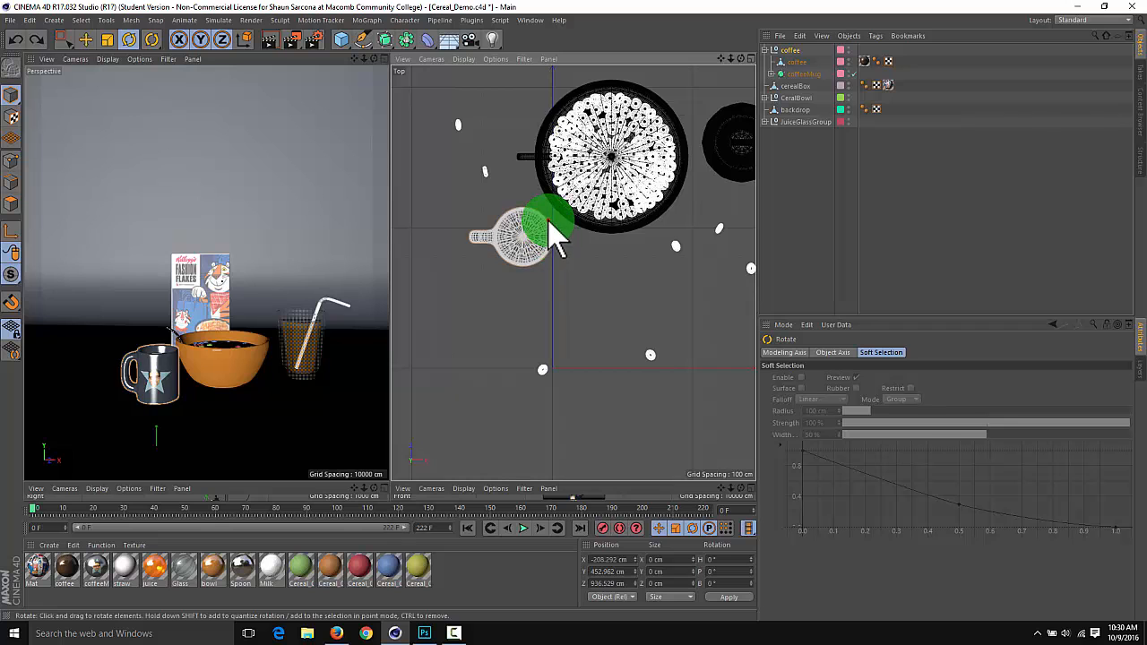
drag(549, 221, 630, 253)
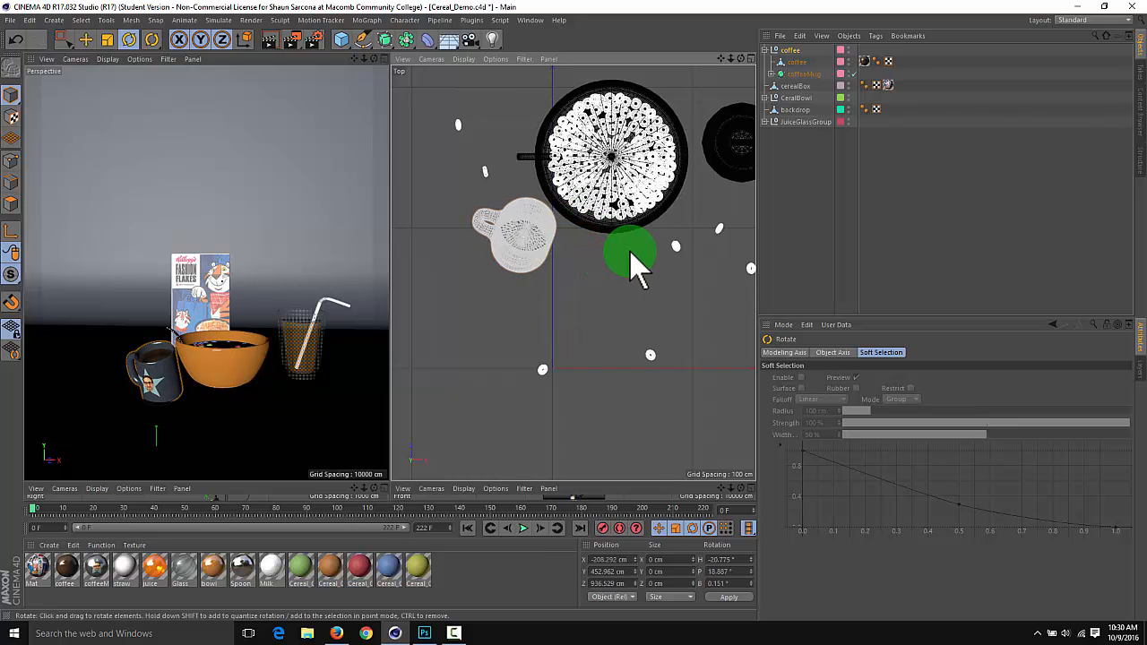
key(ctrl+z)
click(786, 353)
click(832, 352)
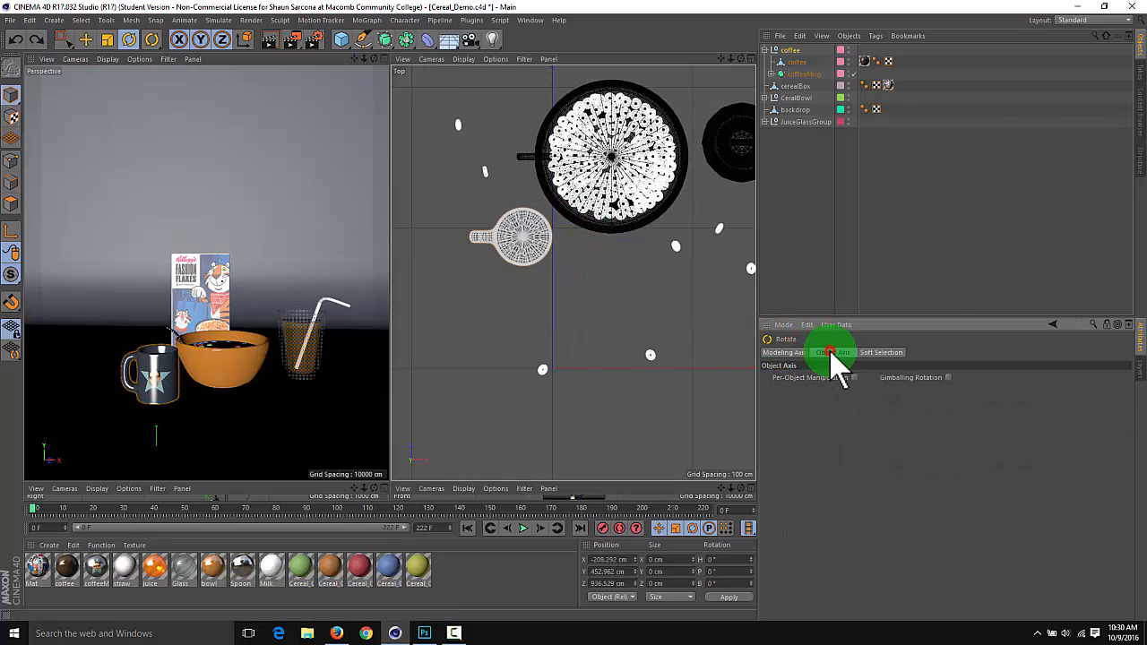
click(129, 40)
click(776, 353)
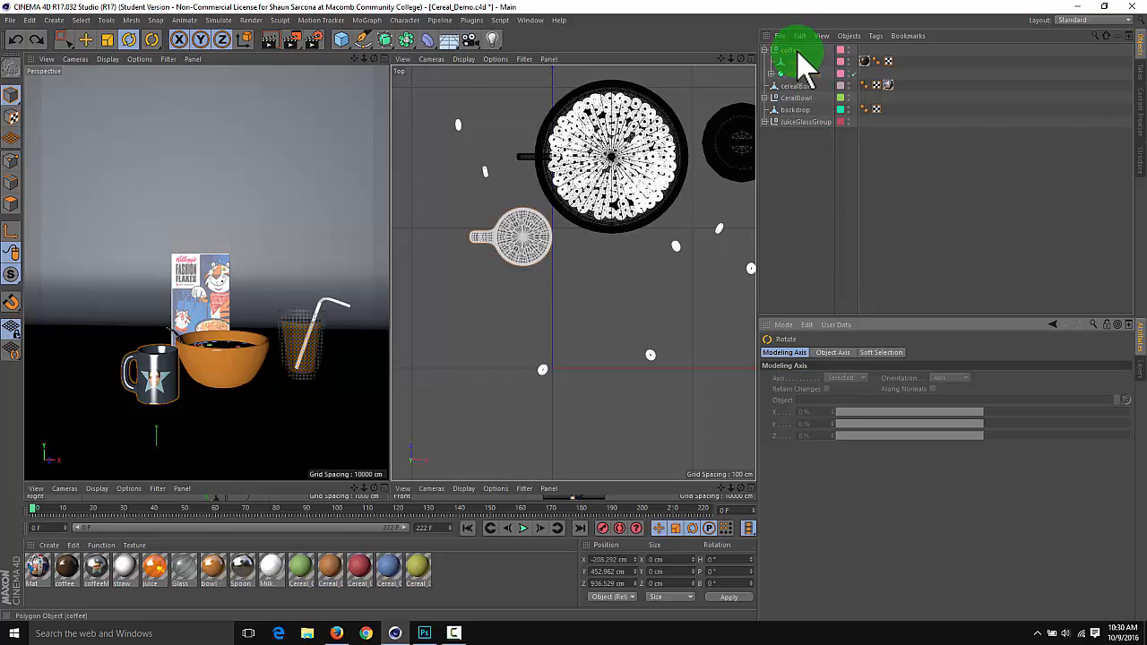
Set the coffee group's heading rotation to -19° in its coordinates
click(794, 50)
click(798, 352)
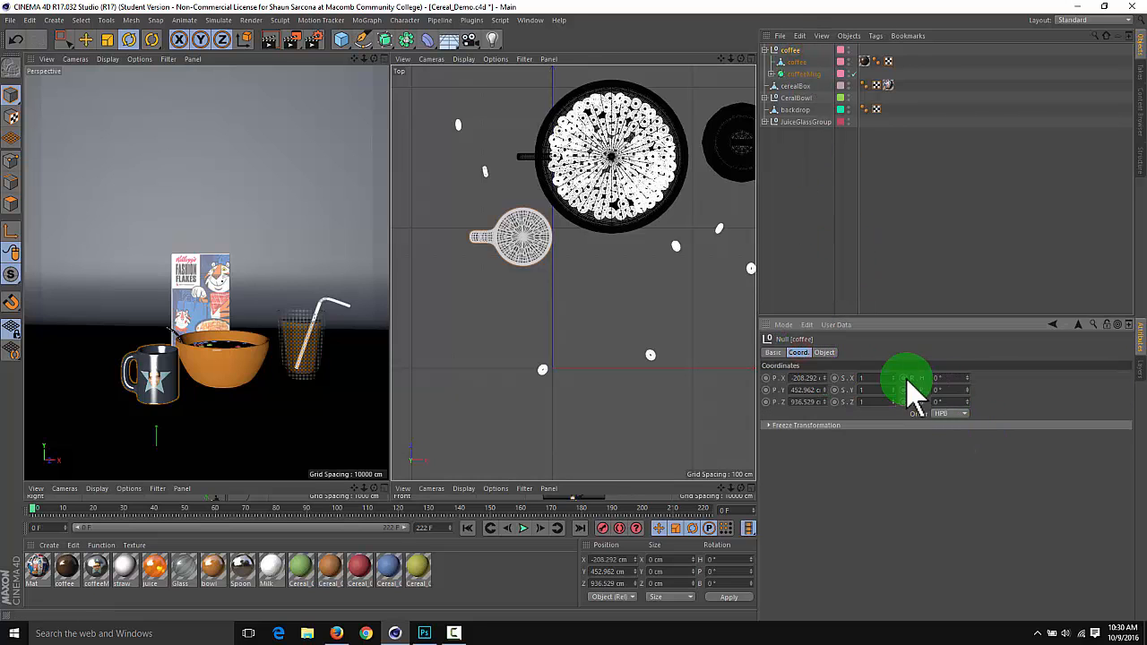
click(968, 389)
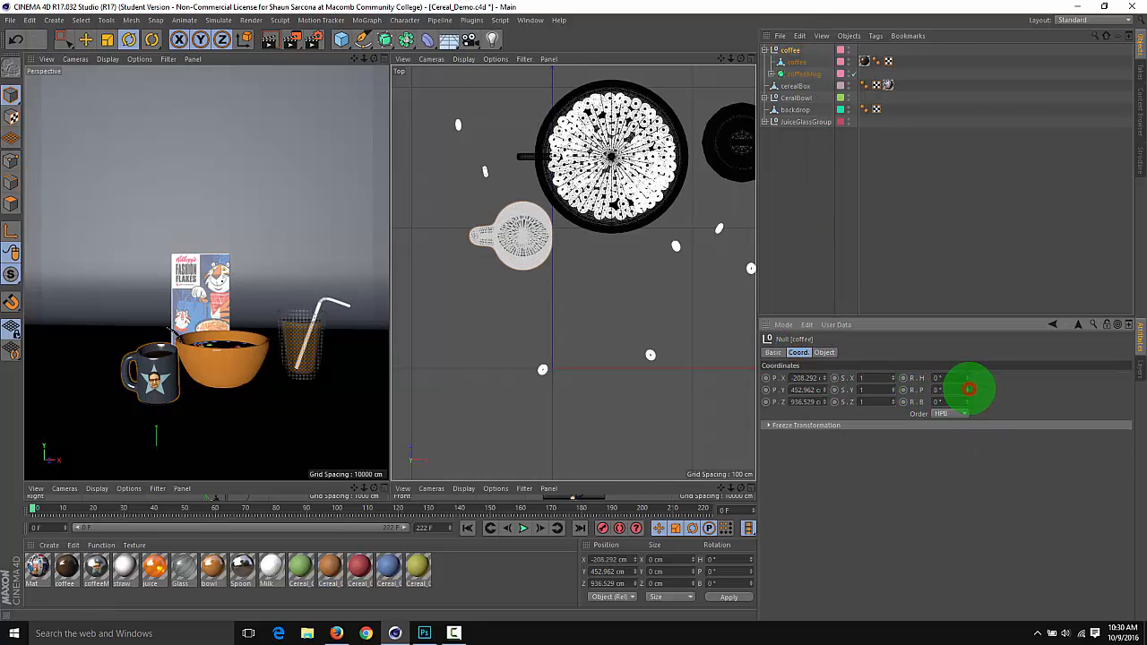
key(ctrl+z)
click(968, 377)
mouse_move(967, 373)
mouse_down()
mouse_move(970, 399)
mouse_move(961, 377)
mouse_up()
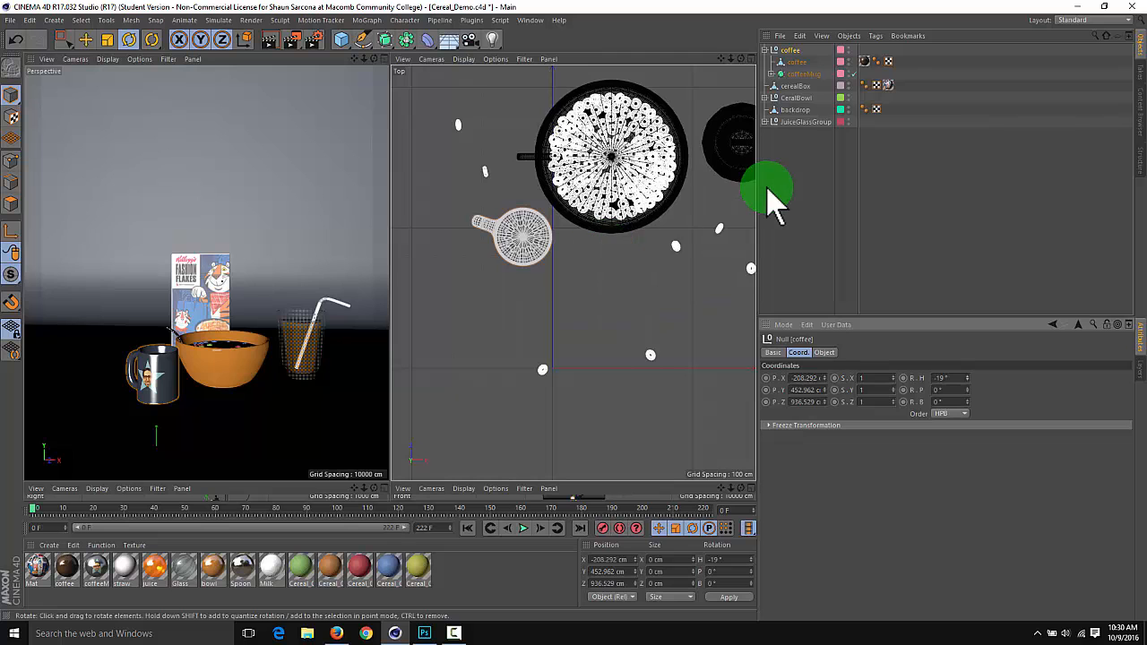
Move the cereal box closer behind the bowl and mug in the Top view, to about X -506 cm, Z 2202 cm
click(790, 85)
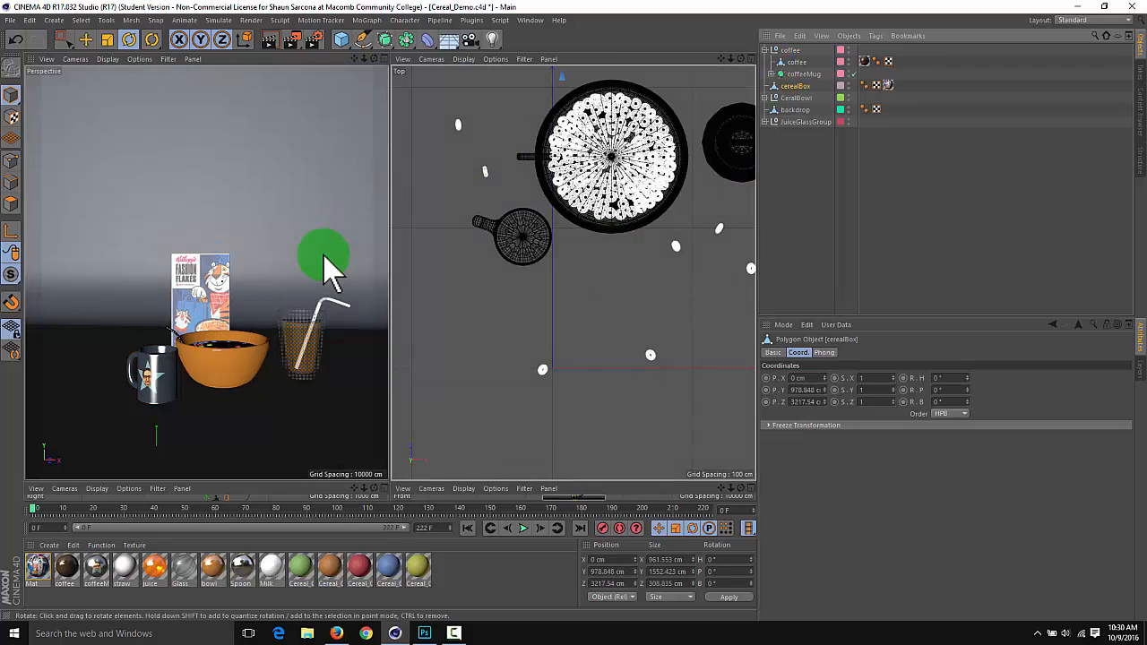
mouse_move(555, 194)
alt+middle_down()
mouse_move(545, 273)
mouse_move(597, 331)
alt+middle_up()
alt+middle_drag(607, 183, 614, 308)
key(e)
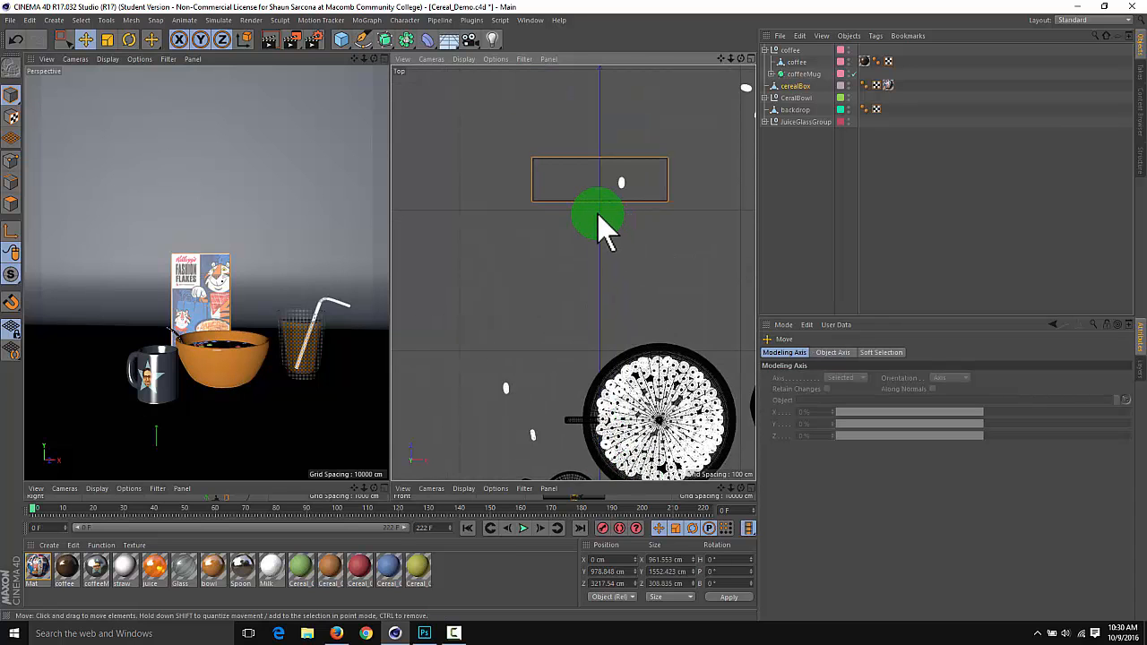
drag(591, 193, 518, 338)
Set the cereal box's heading rotation to 25° in its coordinates
key(r)
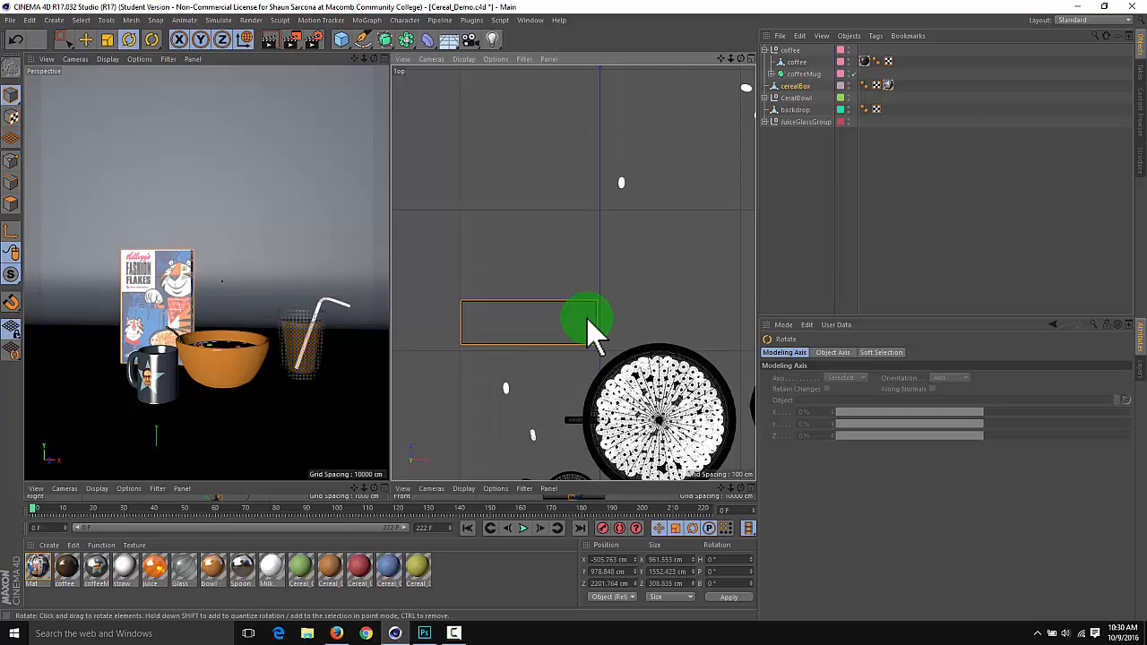
click(802, 86)
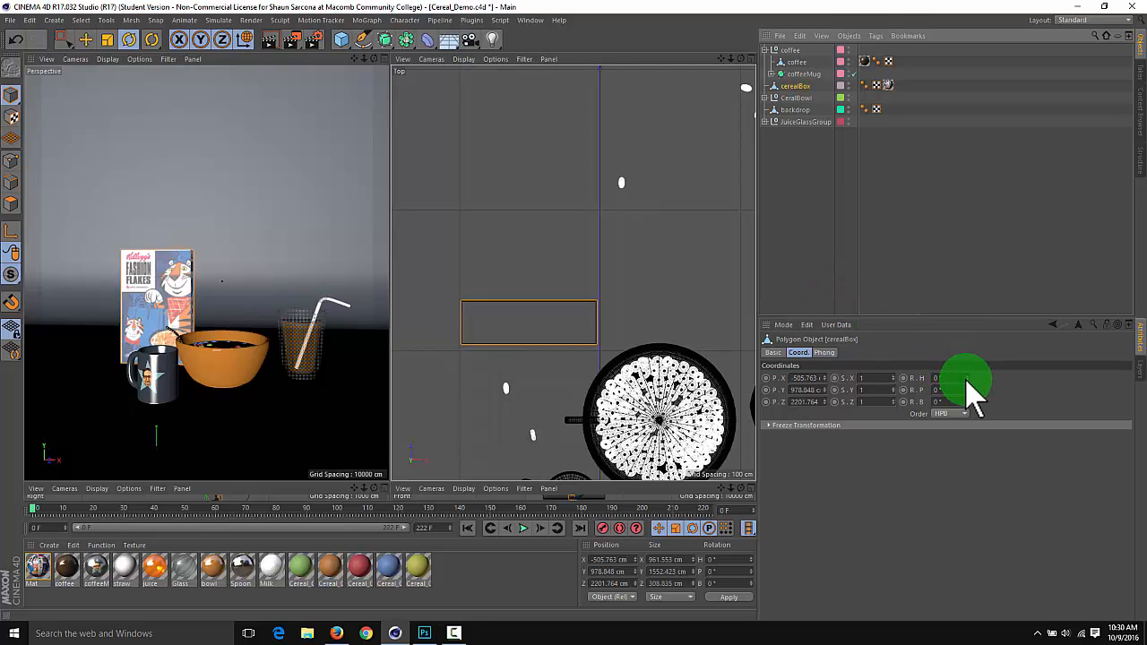
mouse_move(966, 394)
mouse_down()
mouse_move(973, 406)
mouse_move(969, 359)
mouse_move(966, 380)
mouse_up()
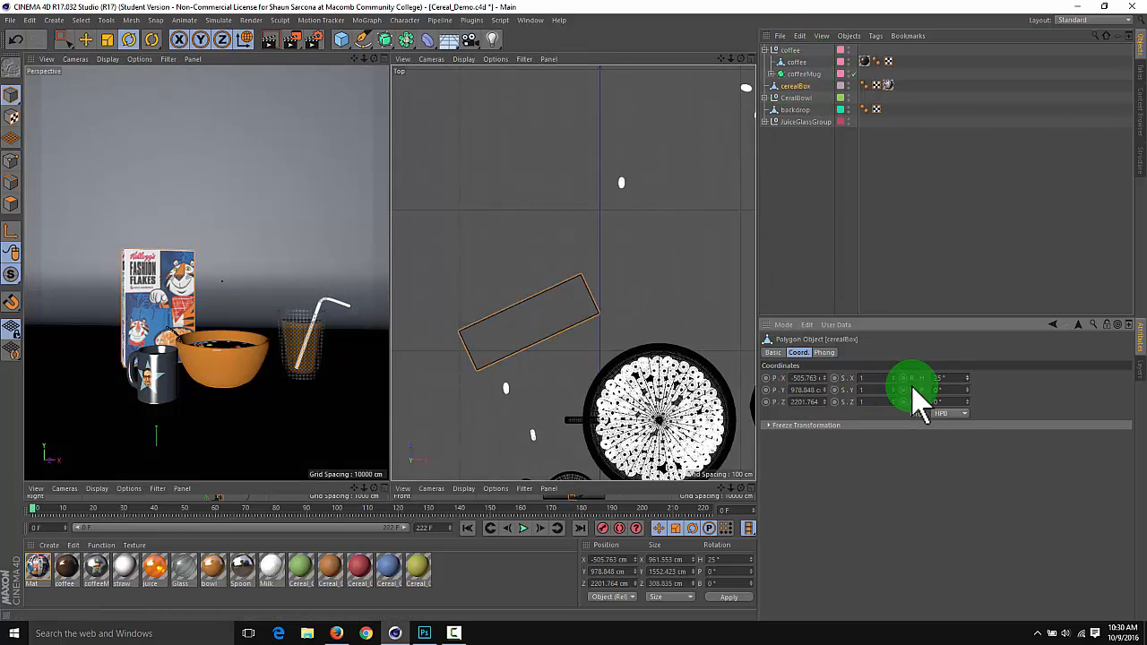
Scale the cereal box up uniformly to about 1571 x 2537 x 505 cm
key(r)
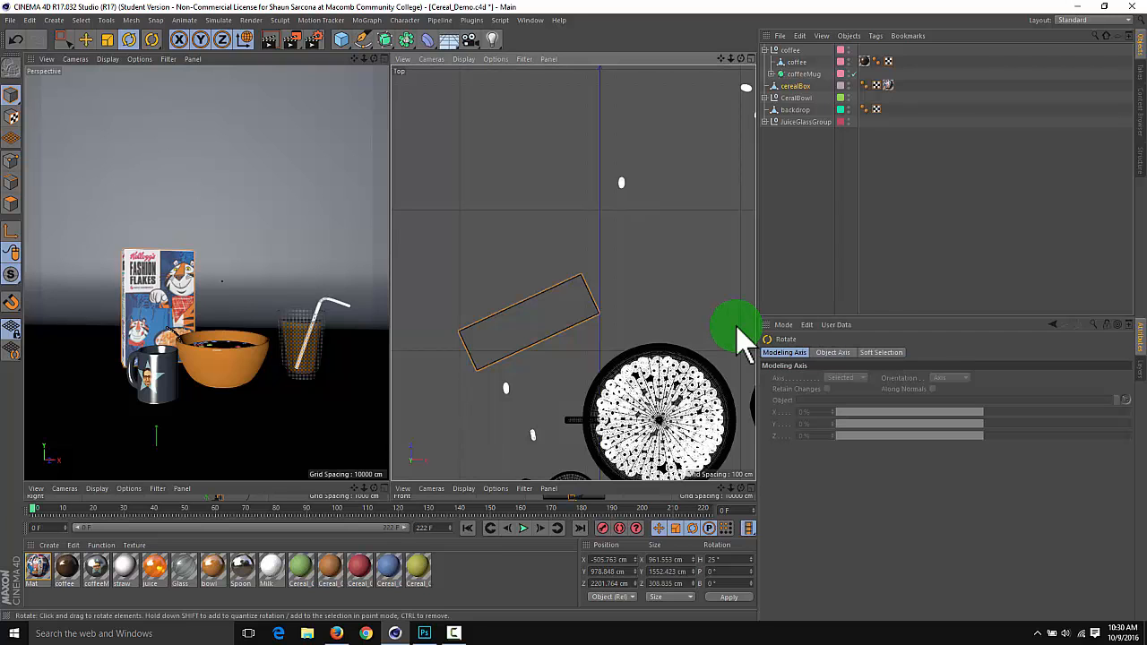
key(t)
drag(702, 354, 602, 305)
drag(221, 282, 221, 280)
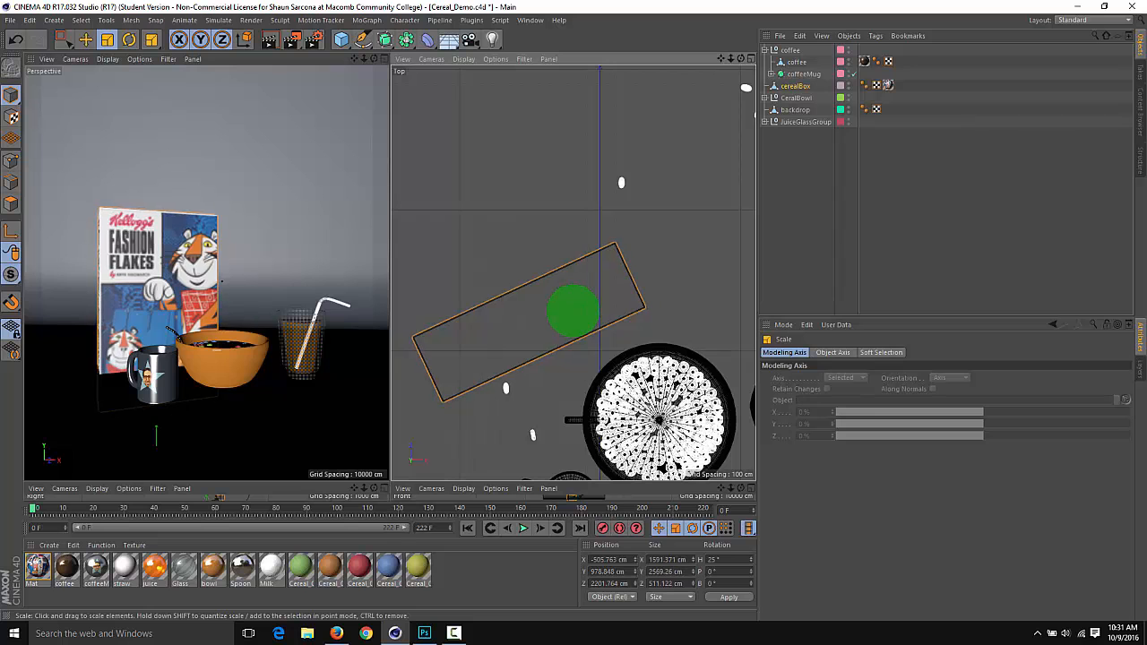
drag(574, 310, 365, 373)
Deselect the cereal box and resize the view panes so all four views share the workspace evenly
middle_click(488, 351)
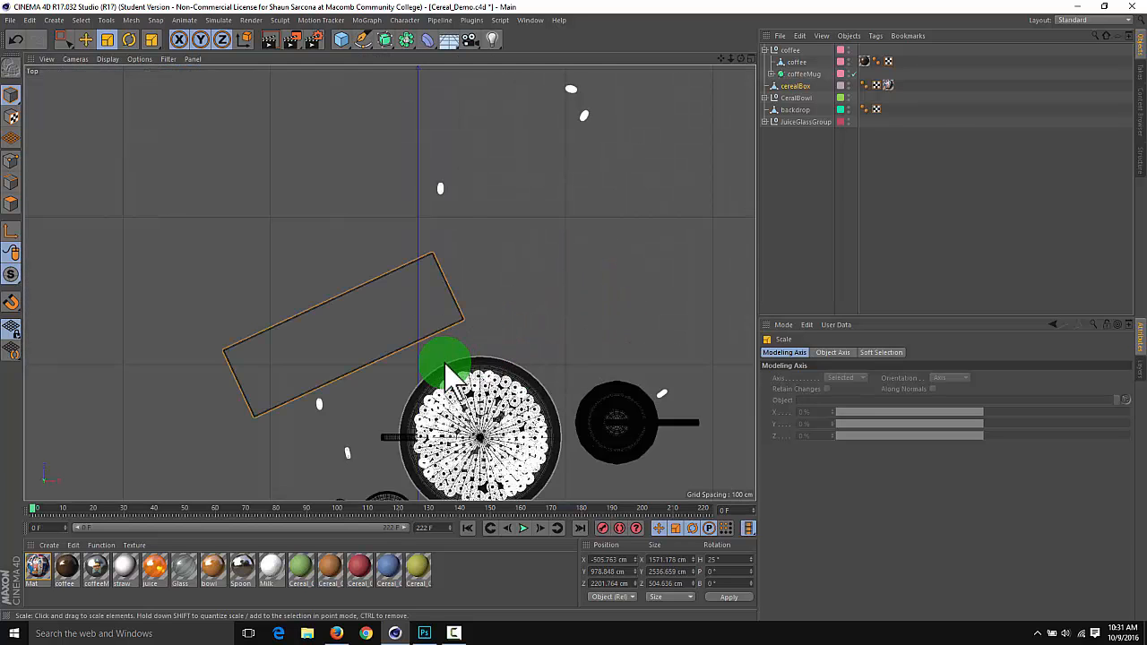
middle_click(436, 468)
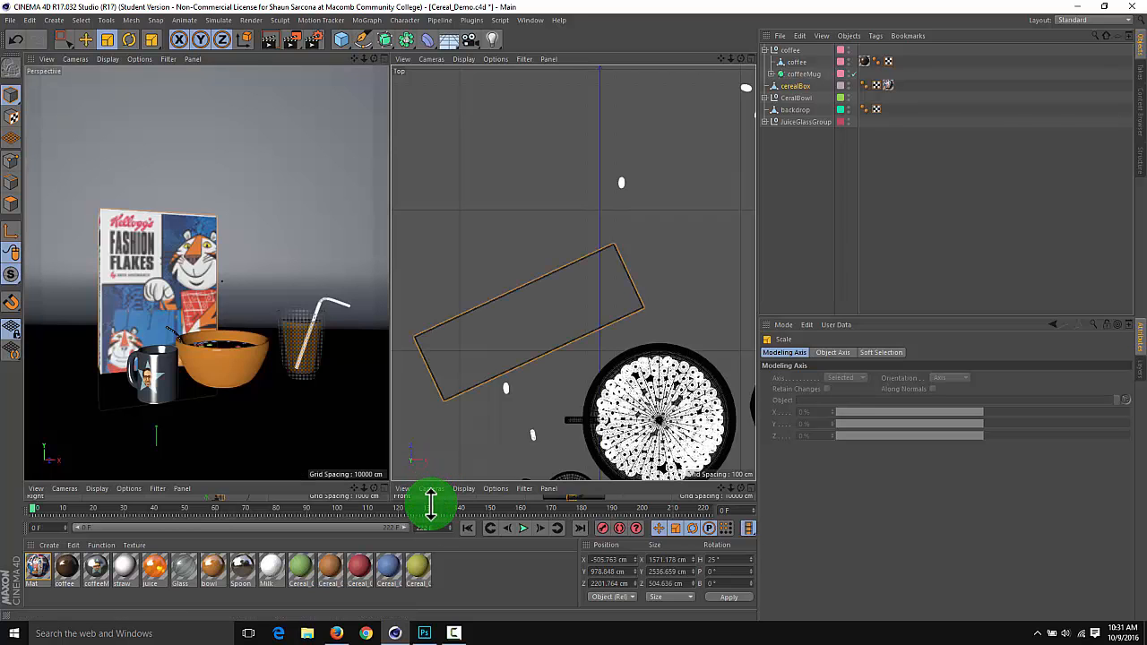
drag(431, 504, 426, 459)
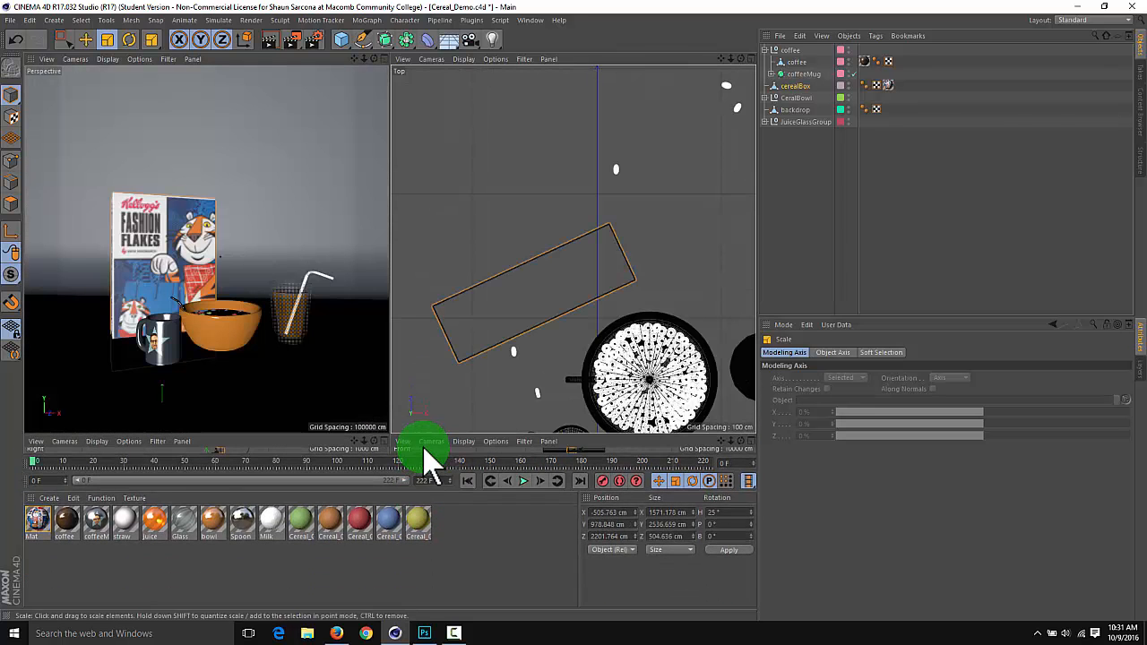
click(573, 310)
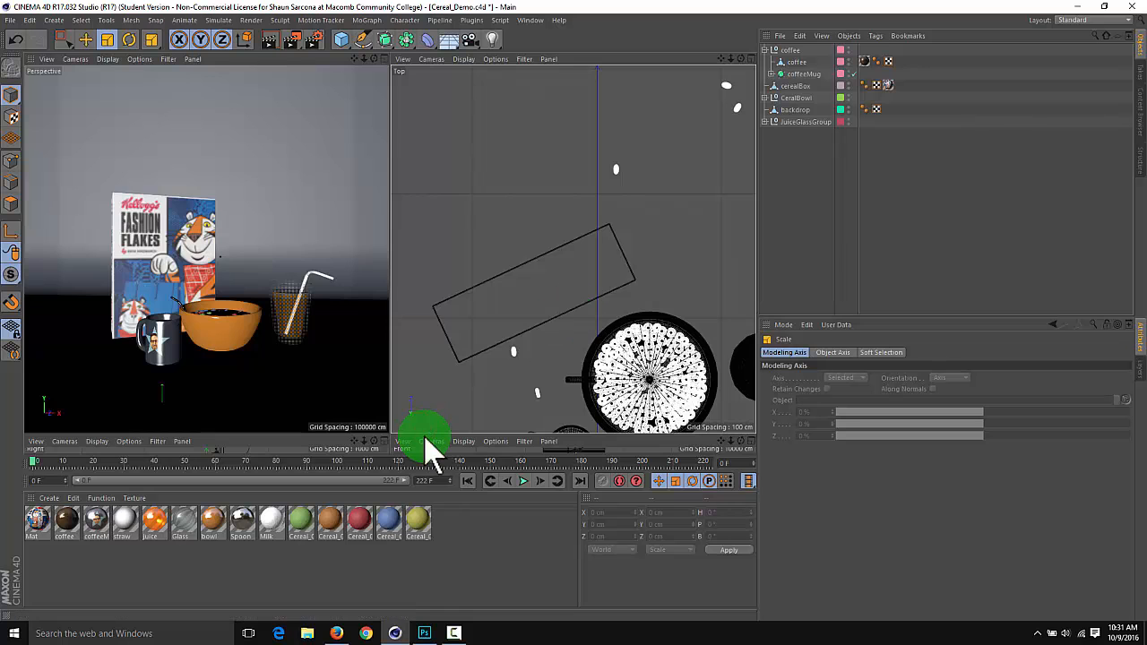
drag(425, 433, 436, 250)
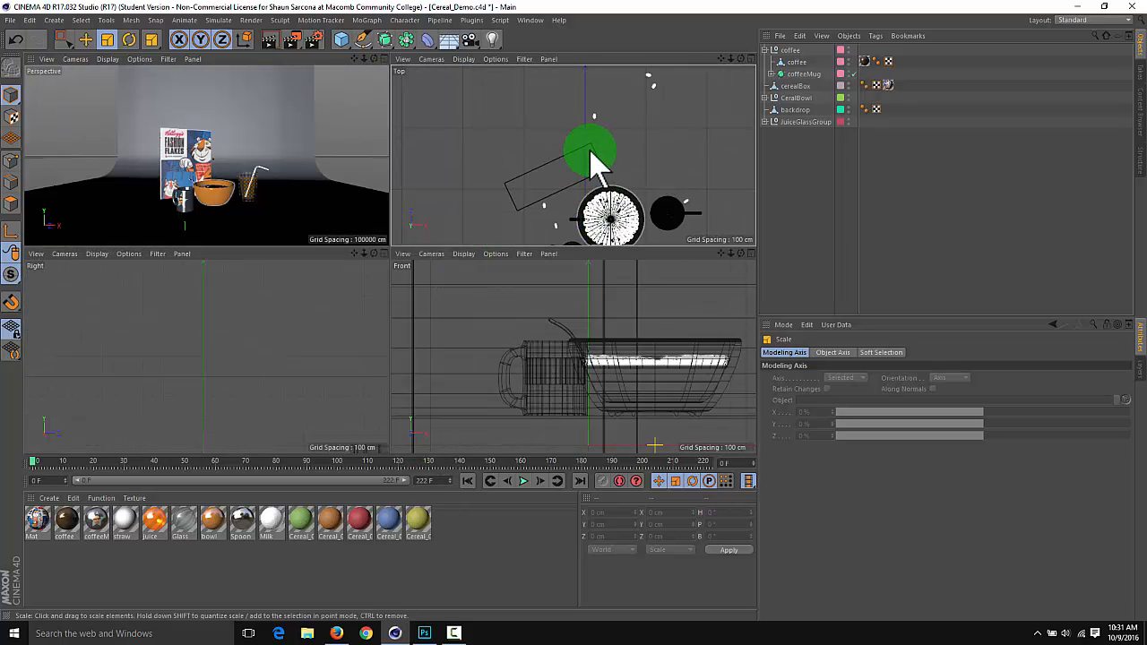
Raise the cereal box in the Front view to about X -525 cm, Y 1477 cm, level with the mug and bowl bases
click(795, 86)
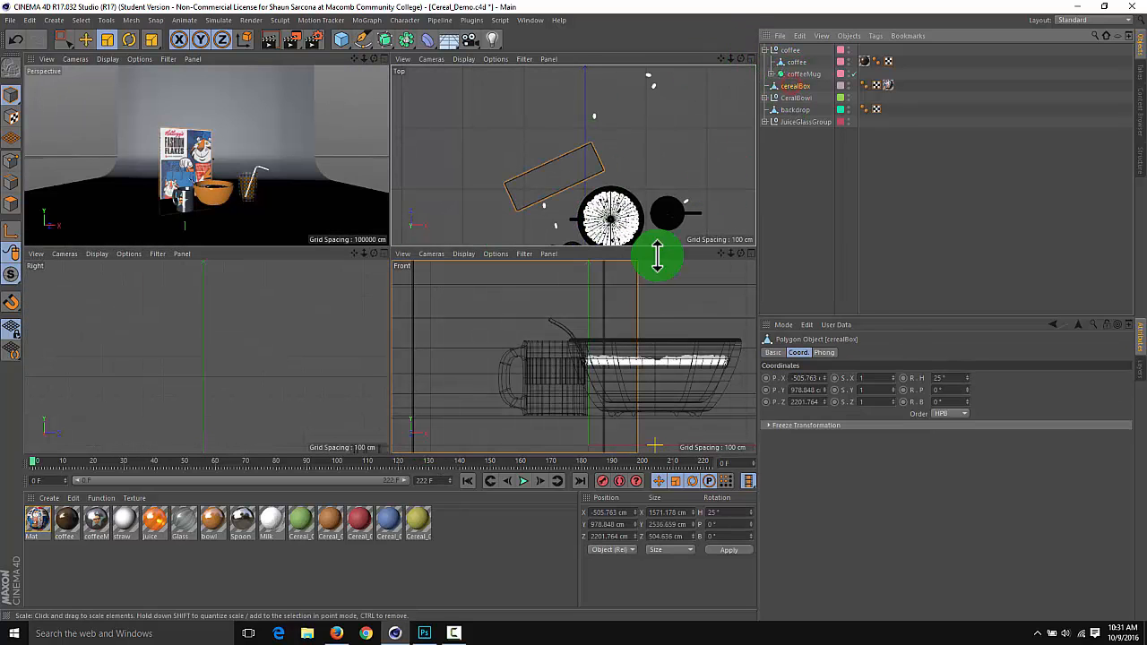
key(e)
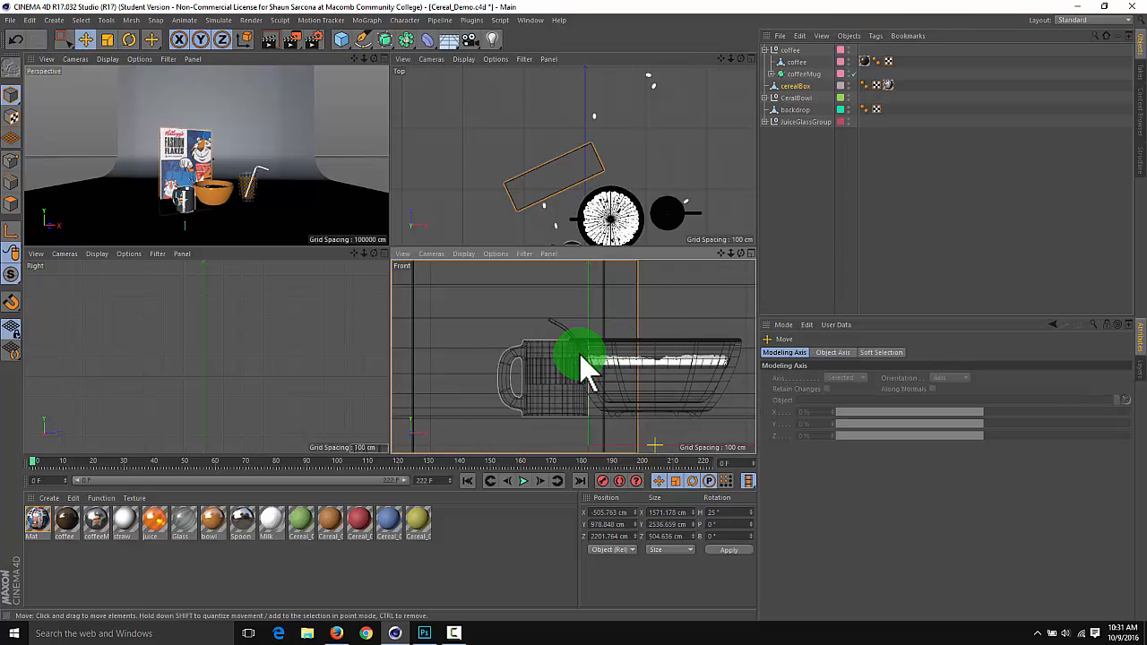
middle_click(574, 404)
middle_click(568, 379)
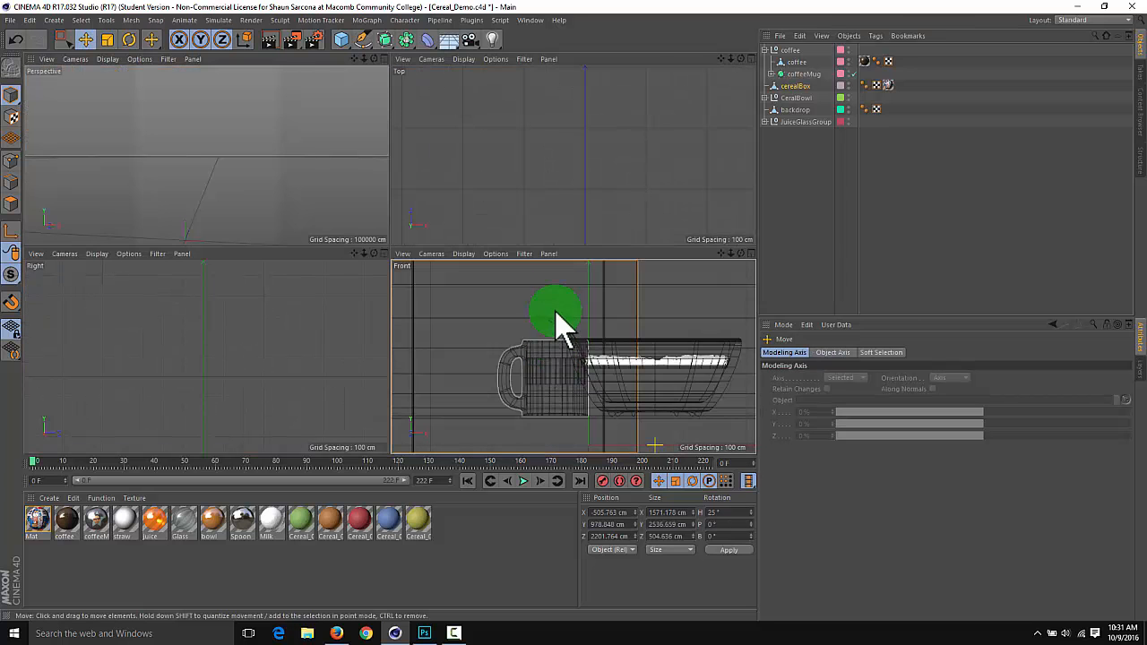
drag(557, 354, 553, 273)
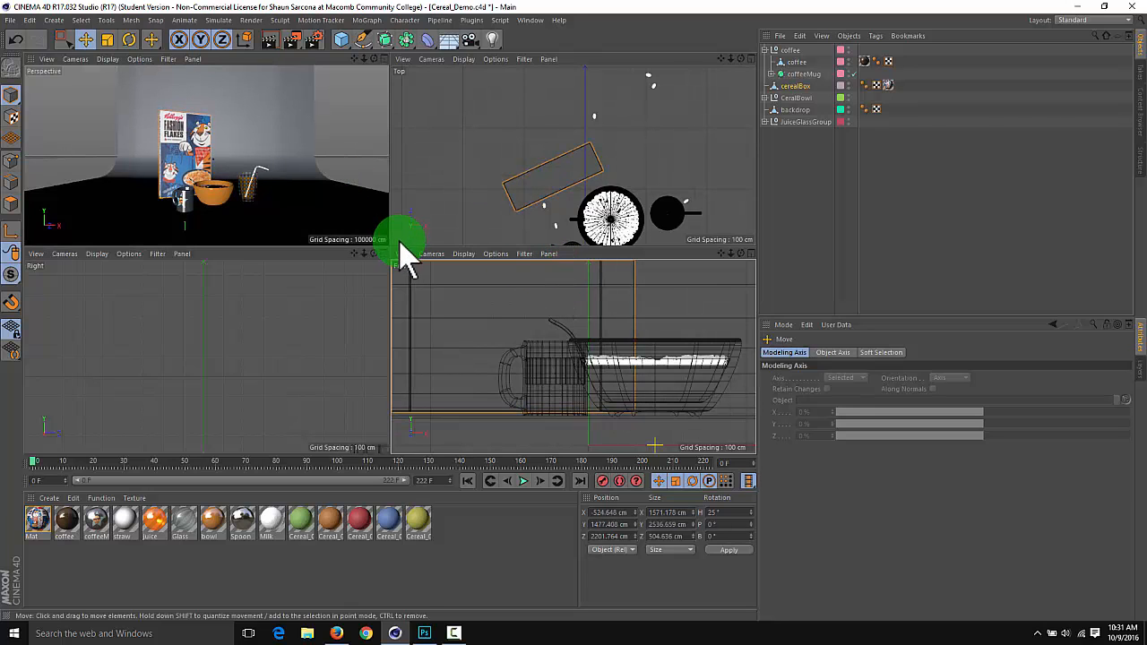
Enlarge the coffee group, including the mug and its coffee, uniformly with the Scale tool in the Top view
drag(400, 247, 401, 428)
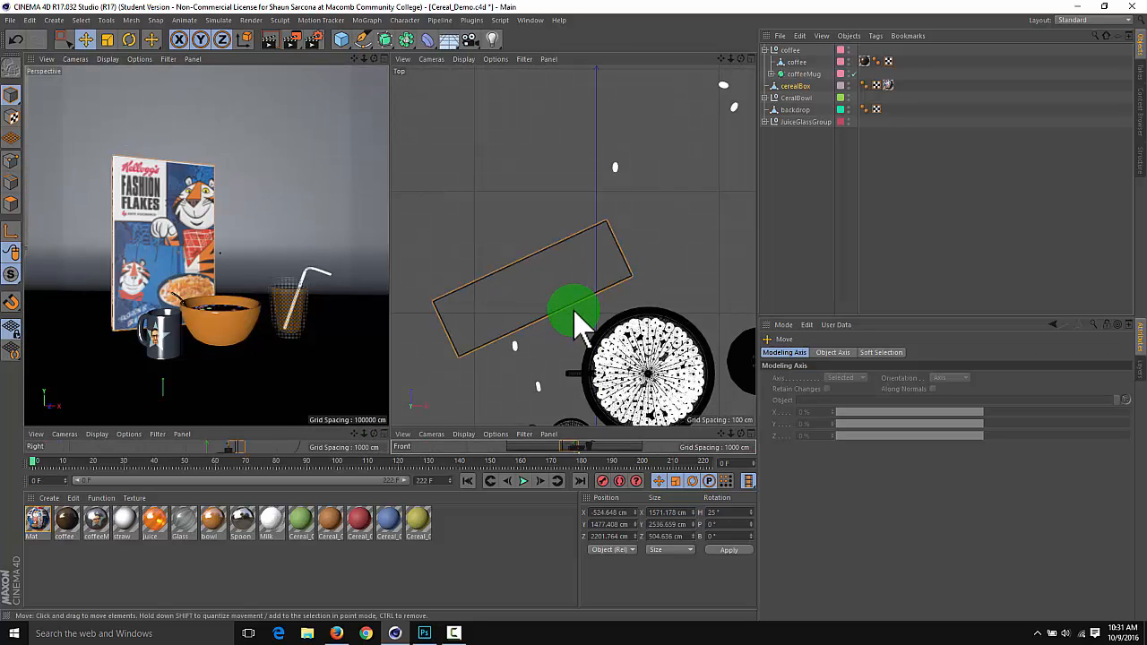
scroll(564, 265, down, 5)
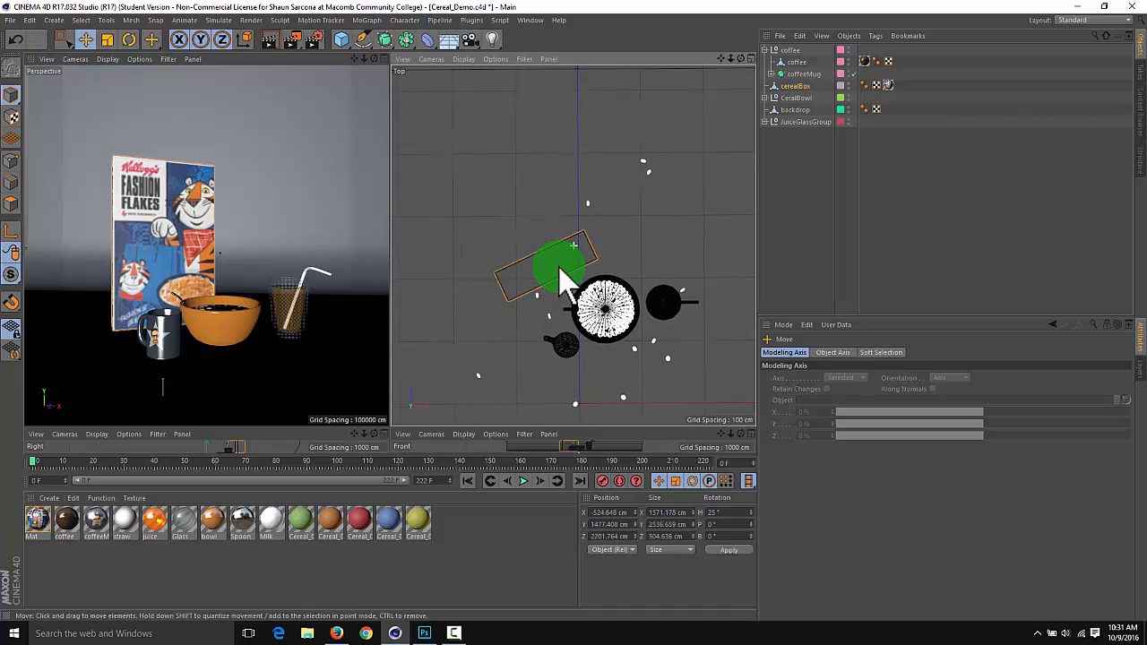
click(802, 73)
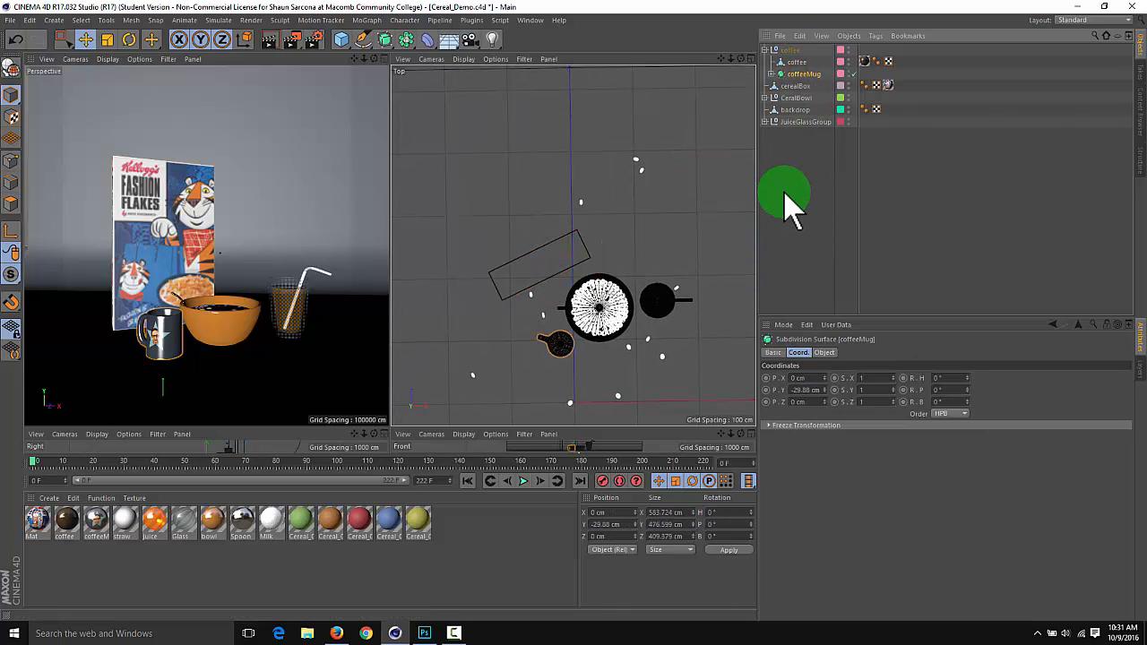
click(786, 50)
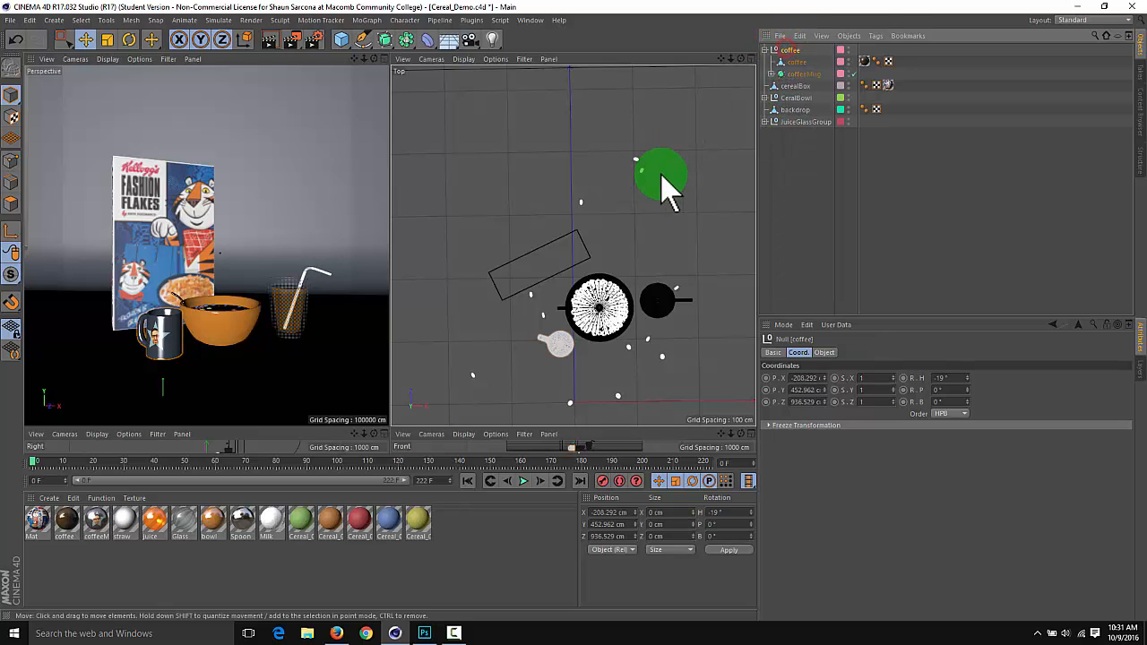
key(t)
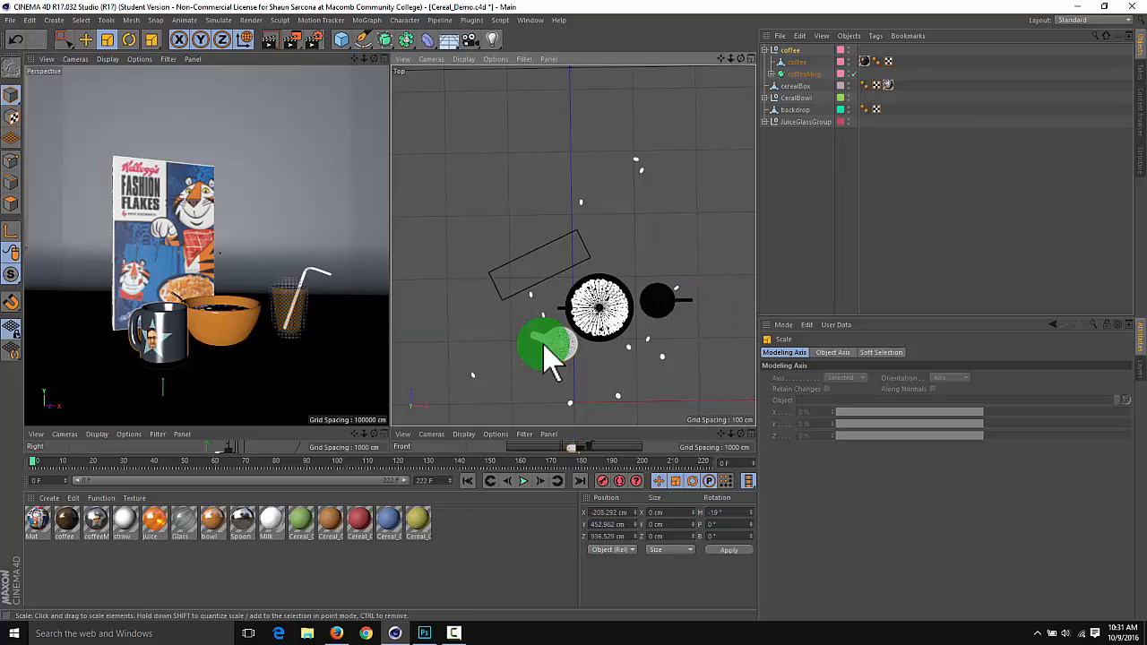
mouse_move(491, 428)
mouse_down()
mouse_move(490, 336)
mouse_move(490, 433)
mouse_up()
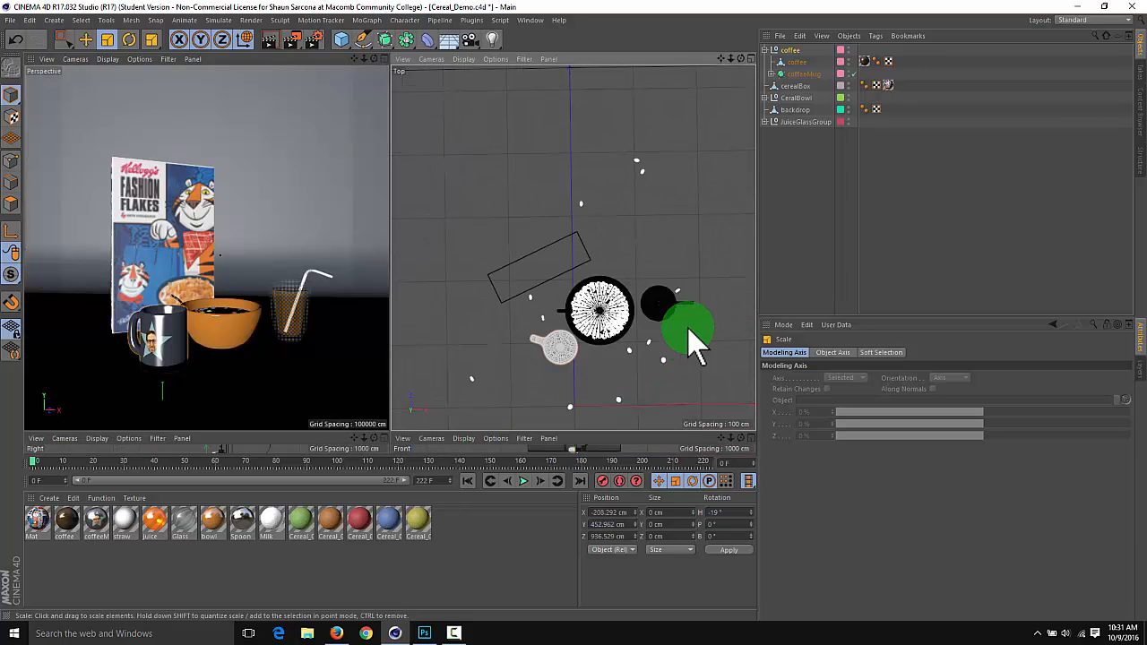
Raise the coffee group to a Y position of about 531 cm in its coordinates
click(790, 50)
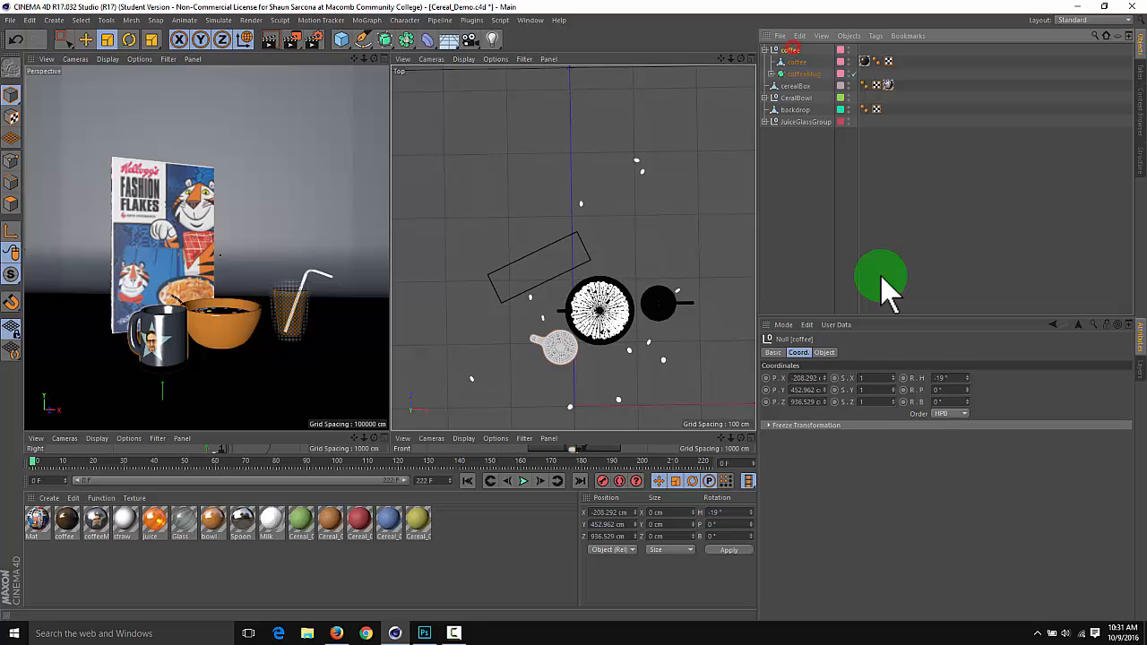
click(825, 389)
drag(826, 368, 824, 393)
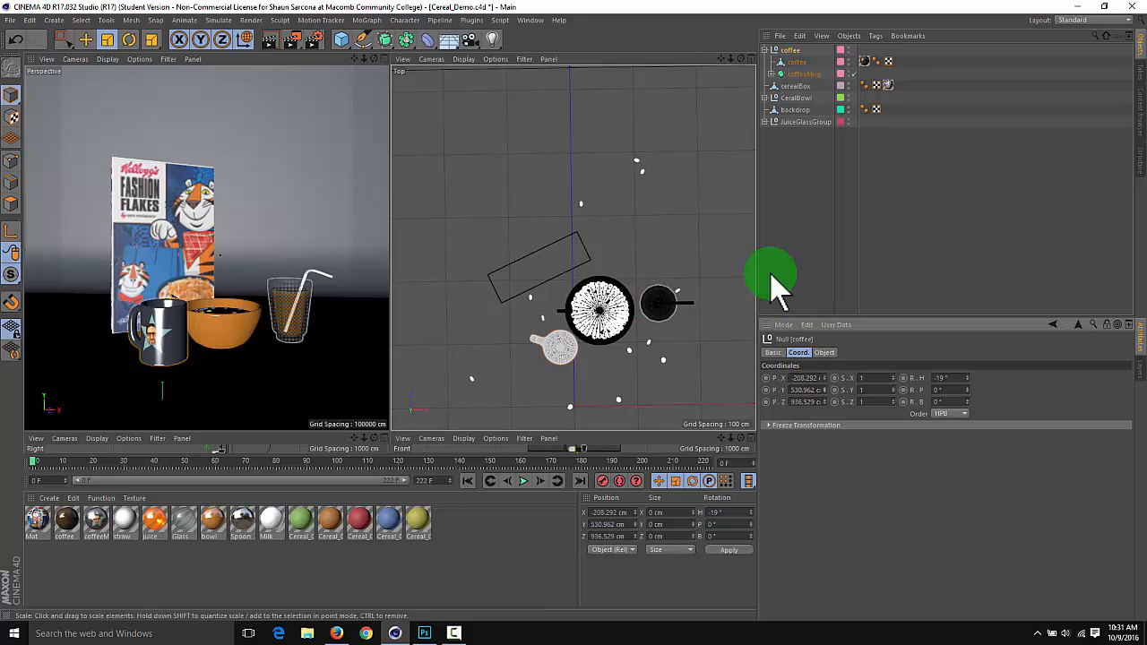
Move the coffee group away from the bowl in the Top view, to about X -442 cm, Z 1053 cm
key(e)
middle_click(572, 355)
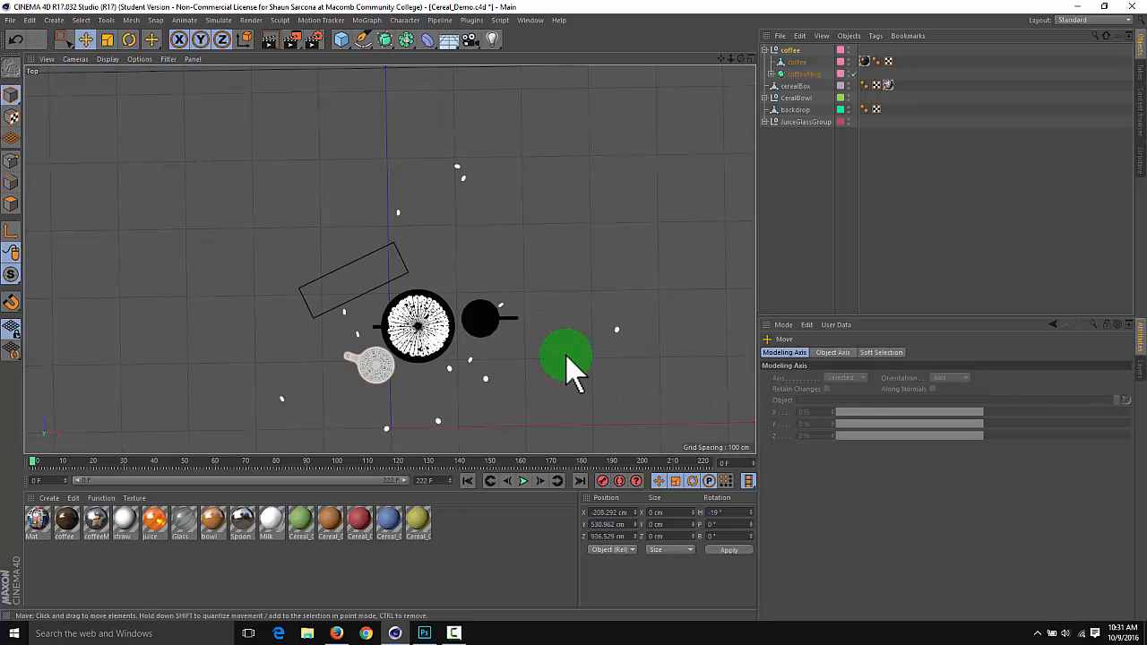
middle_click(565, 356)
drag(557, 353, 547, 344)
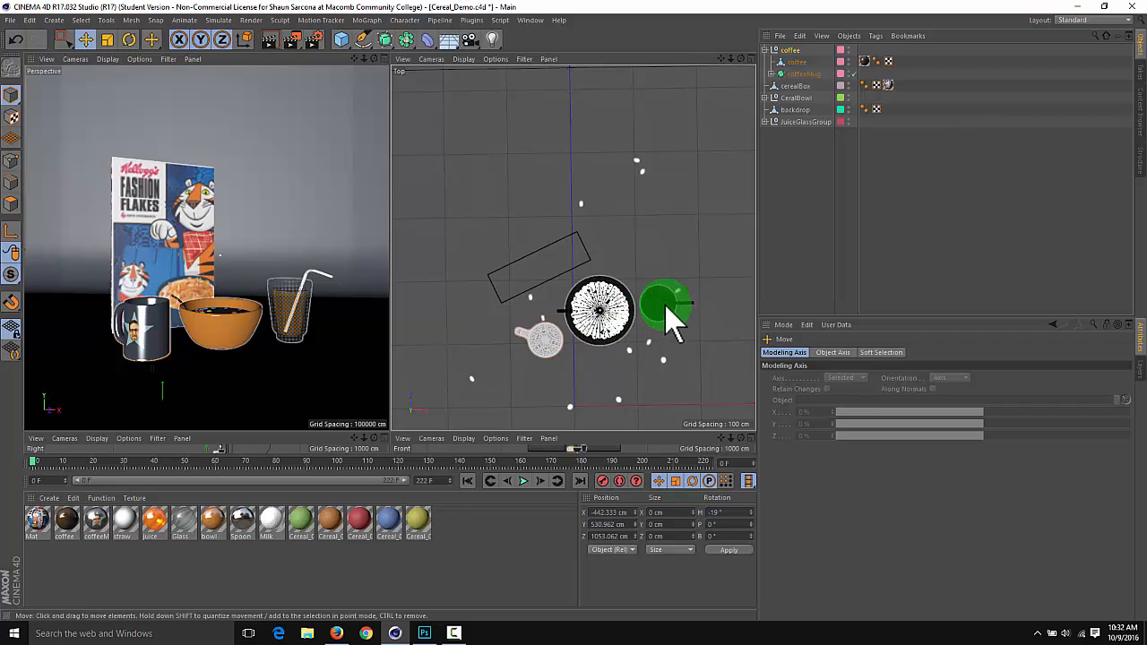
Set the juice glass group's heading rotation to -49° and move it behind the bowl's far side, to about X 1366 cm, Z 2088 cm
click(799, 121)
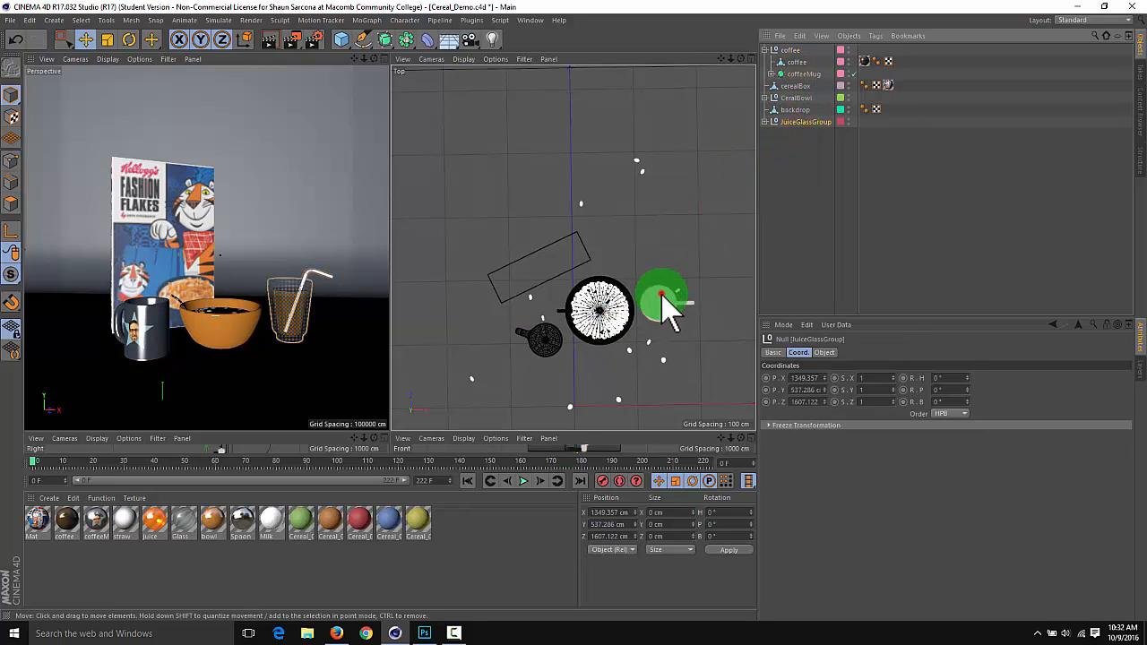
drag(662, 296, 668, 350)
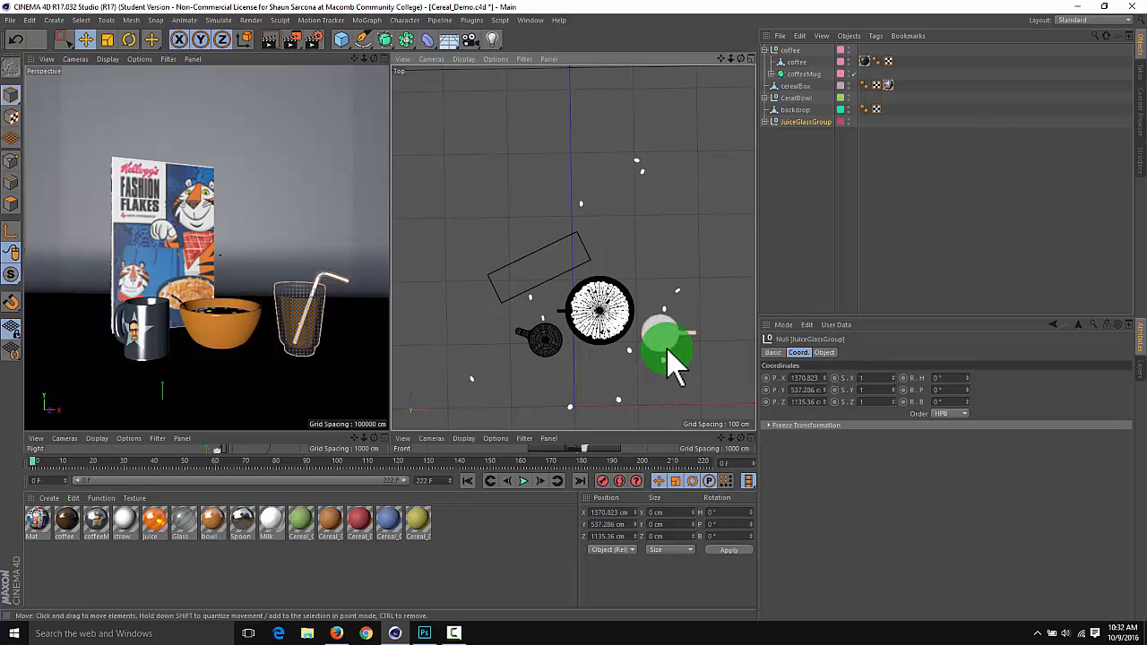
click(968, 378)
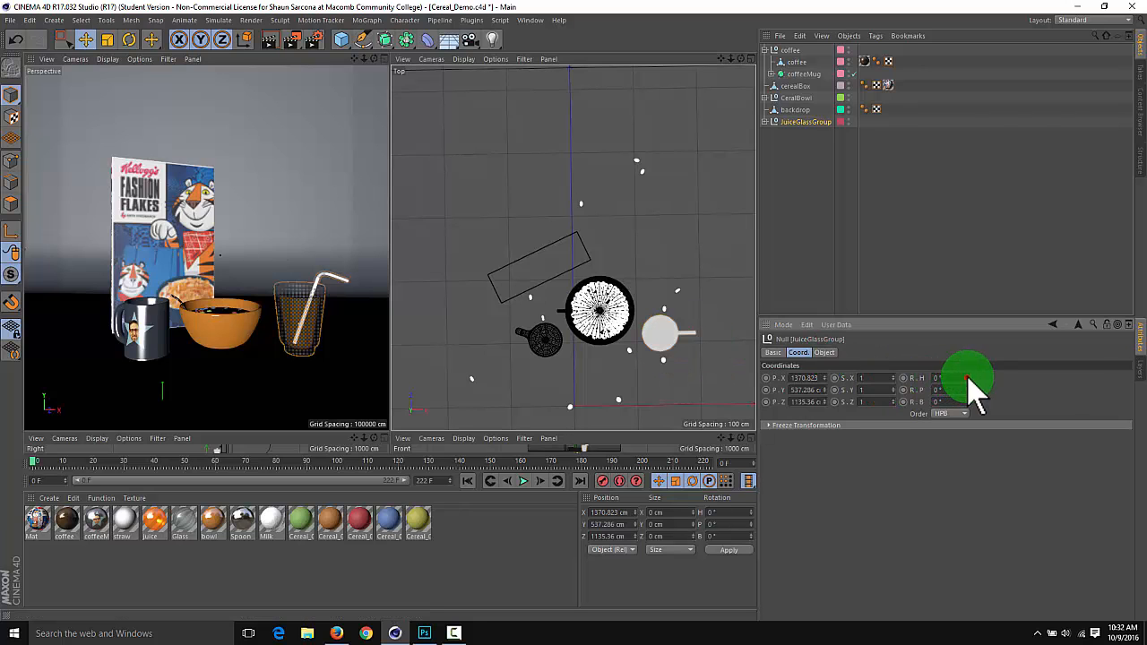
mouse_move(968, 378)
mouse_down()
mouse_move(958, 402)
mouse_move(967, 378)
mouse_up()
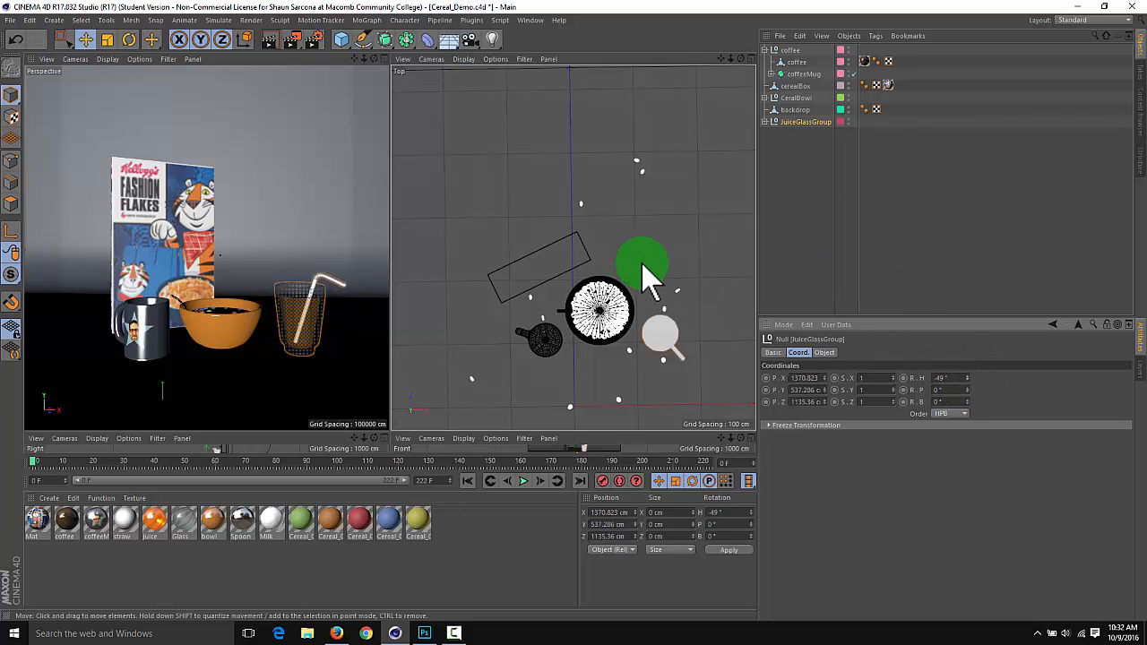
click(658, 333)
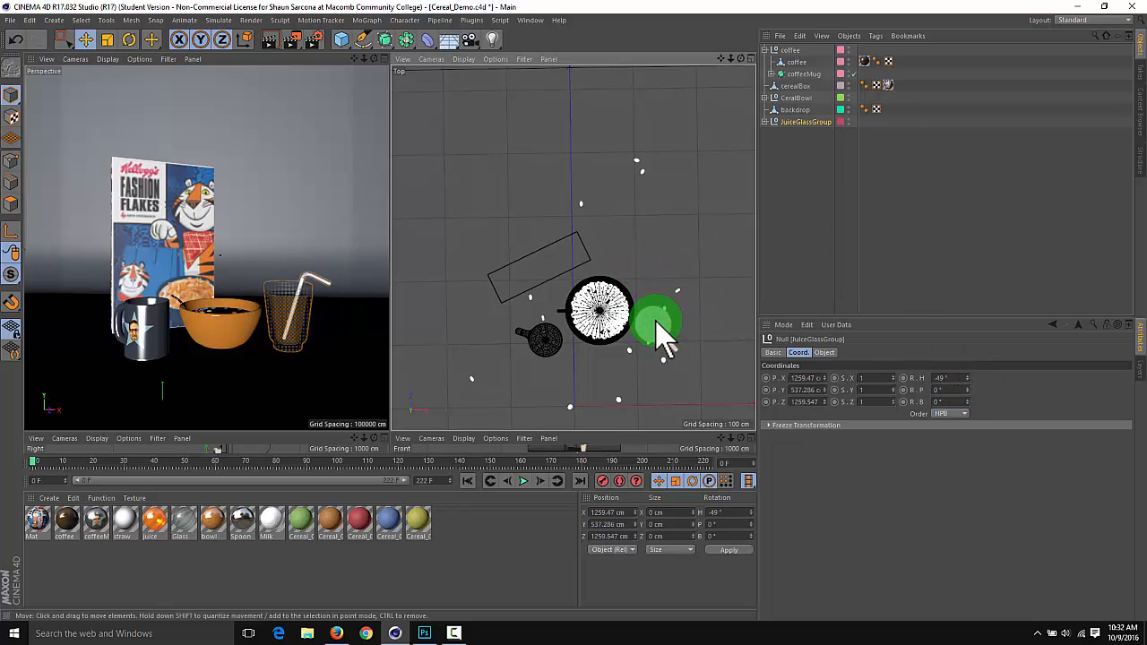
drag(658, 327, 660, 270)
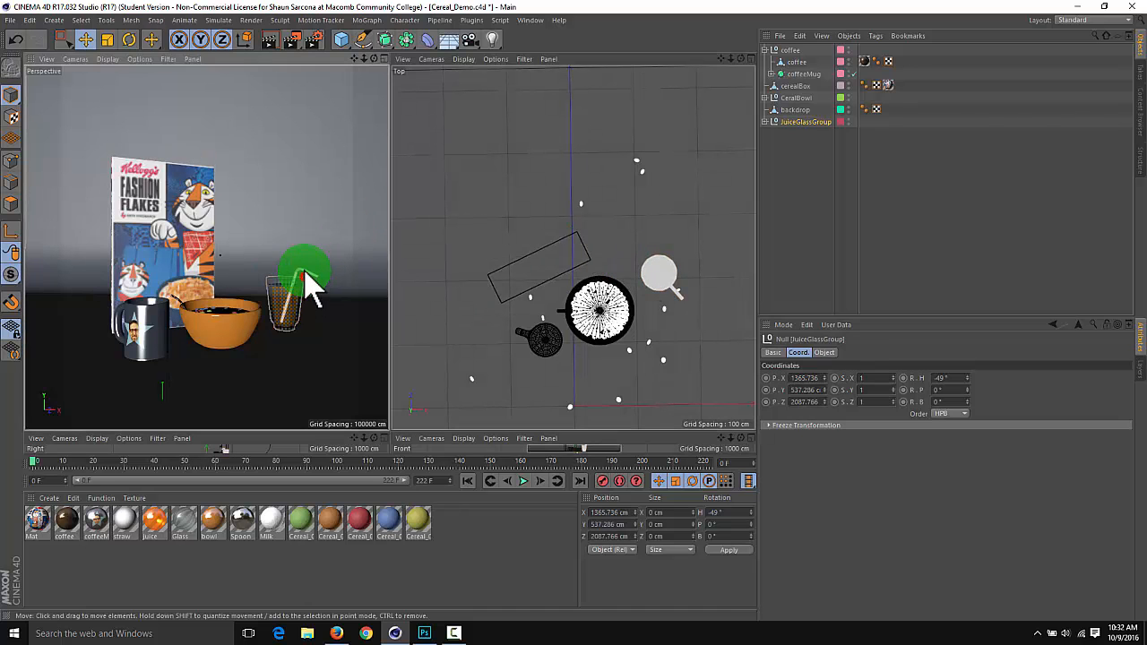
Render a preview of the arranged objects in the enlarged Perspective view and check the render output settings
alt+drag(305, 272, 260, 302)
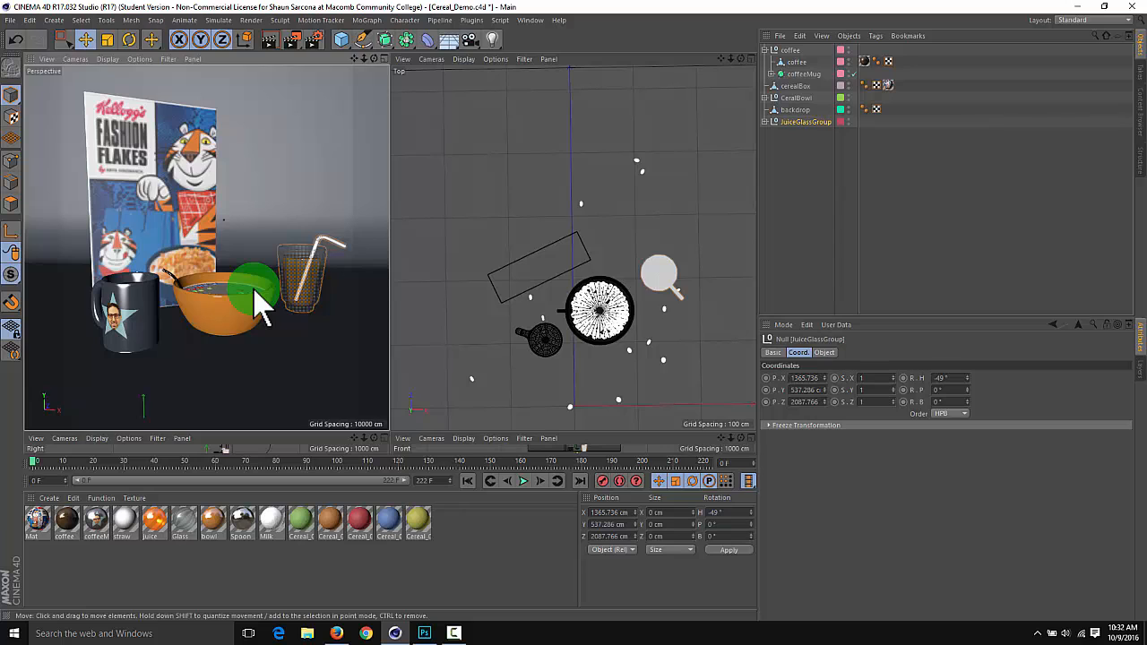
middle_click(262, 302)
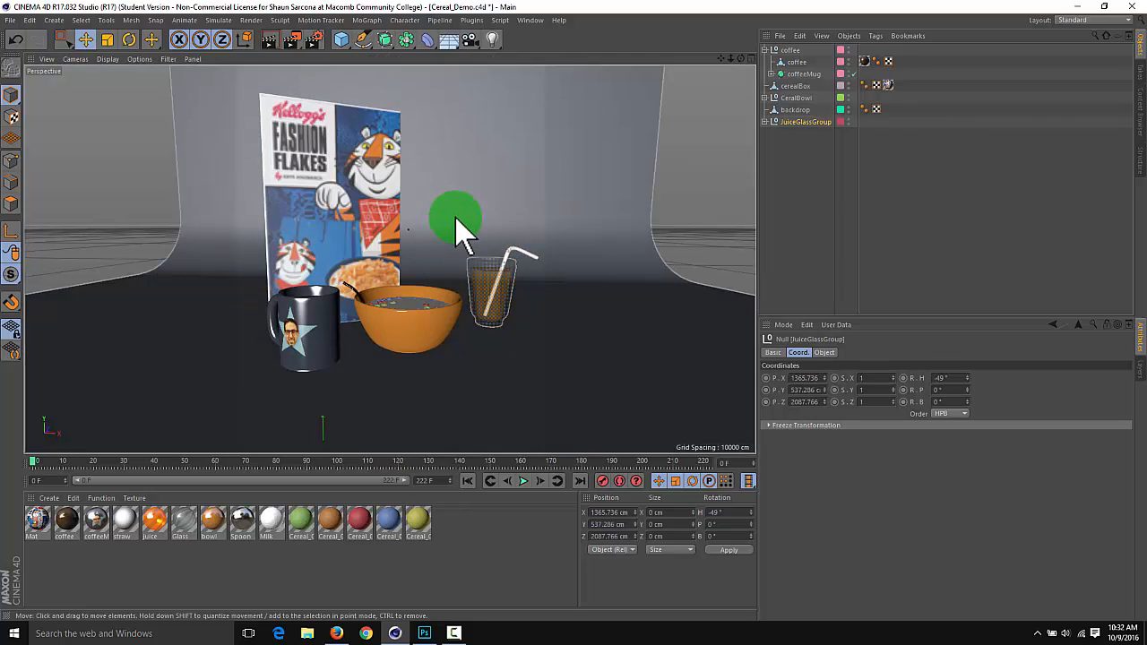
key(ctrl+r)
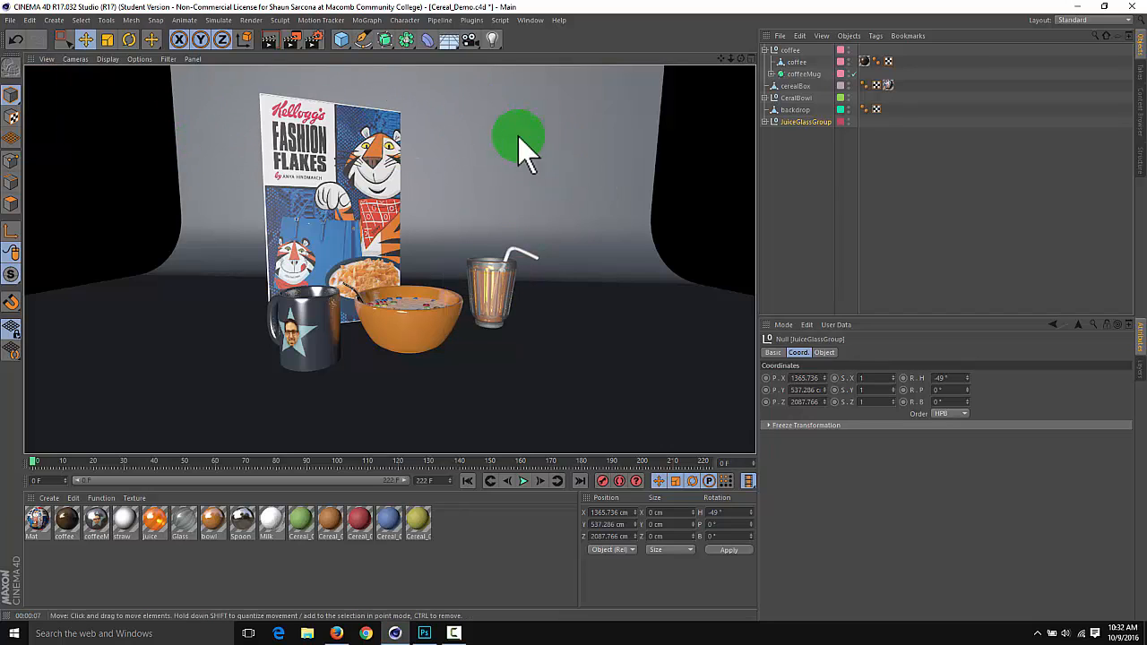
click(318, 40)
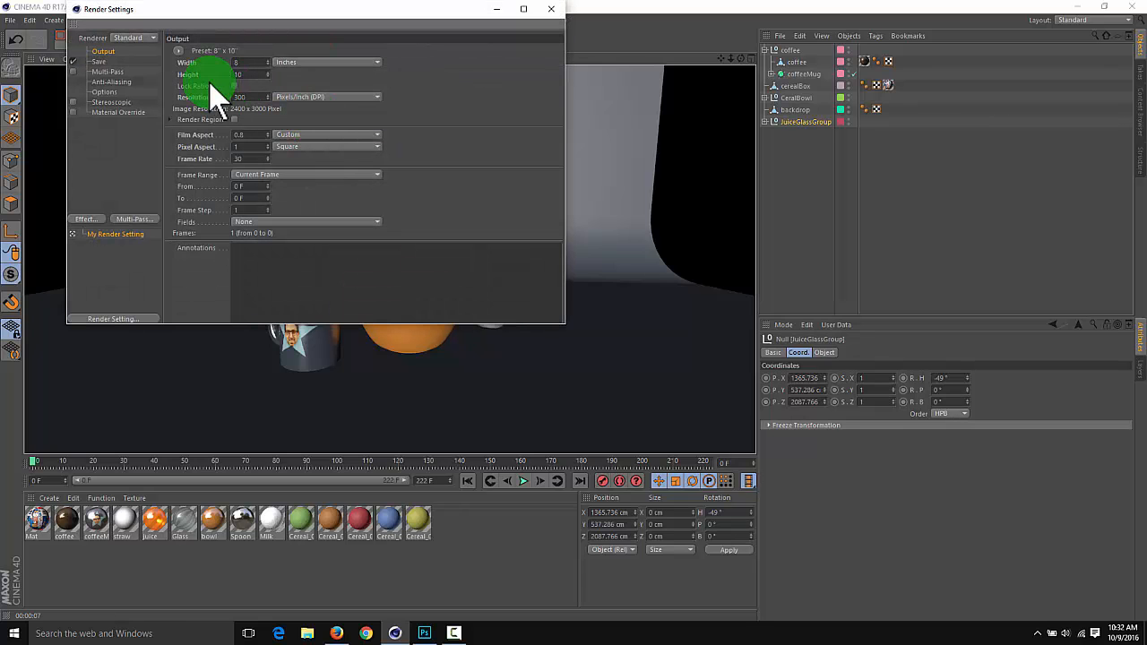
click(555, 11)
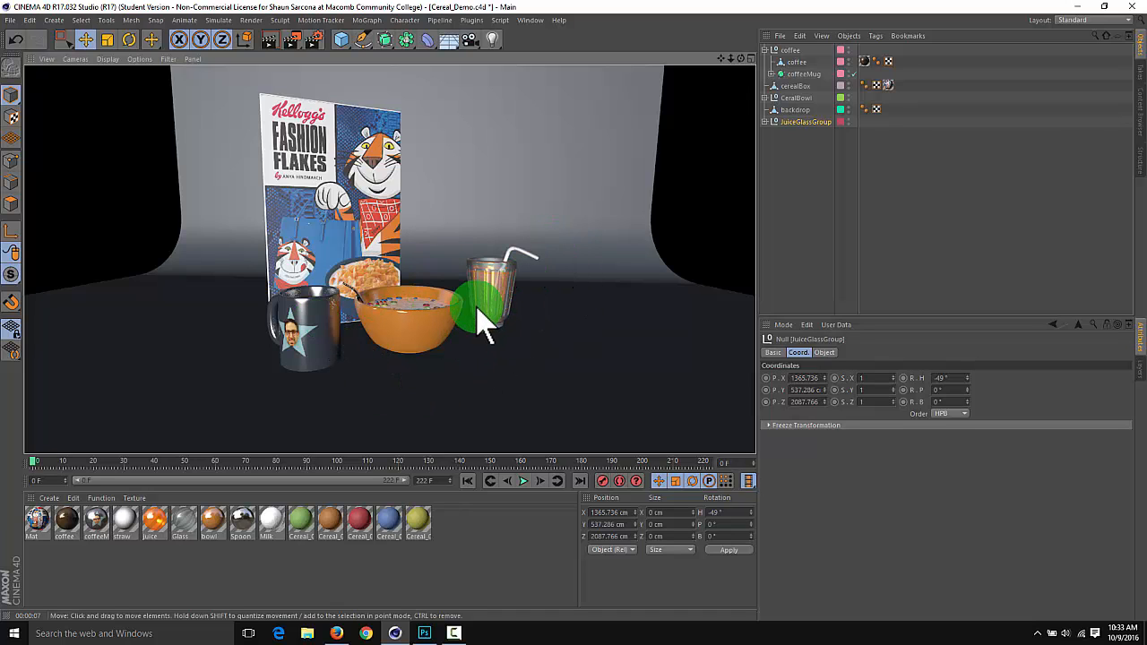
Rename the cereal box's material from Mat to CerealBox
click(36, 529)
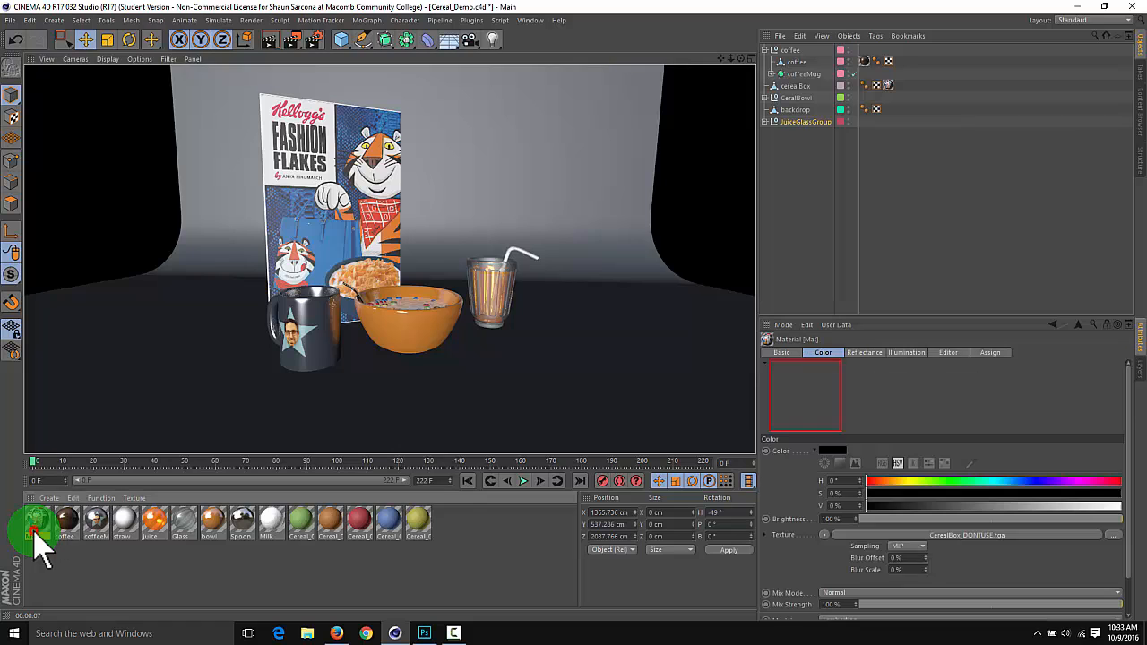
click(782, 352)
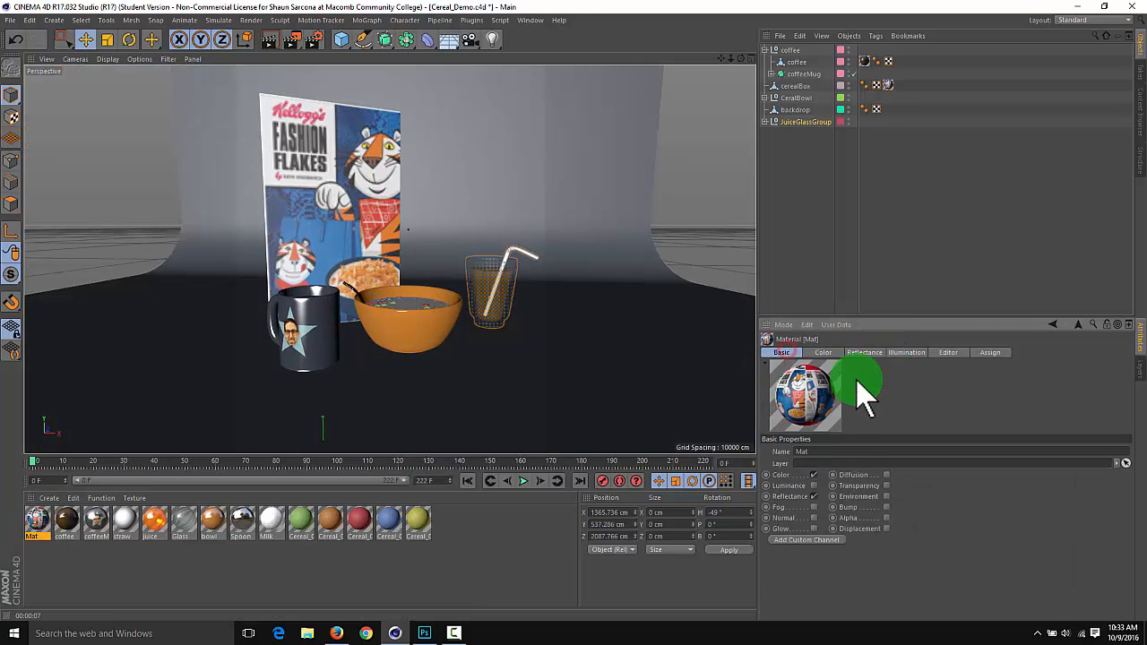
double_click(839, 451)
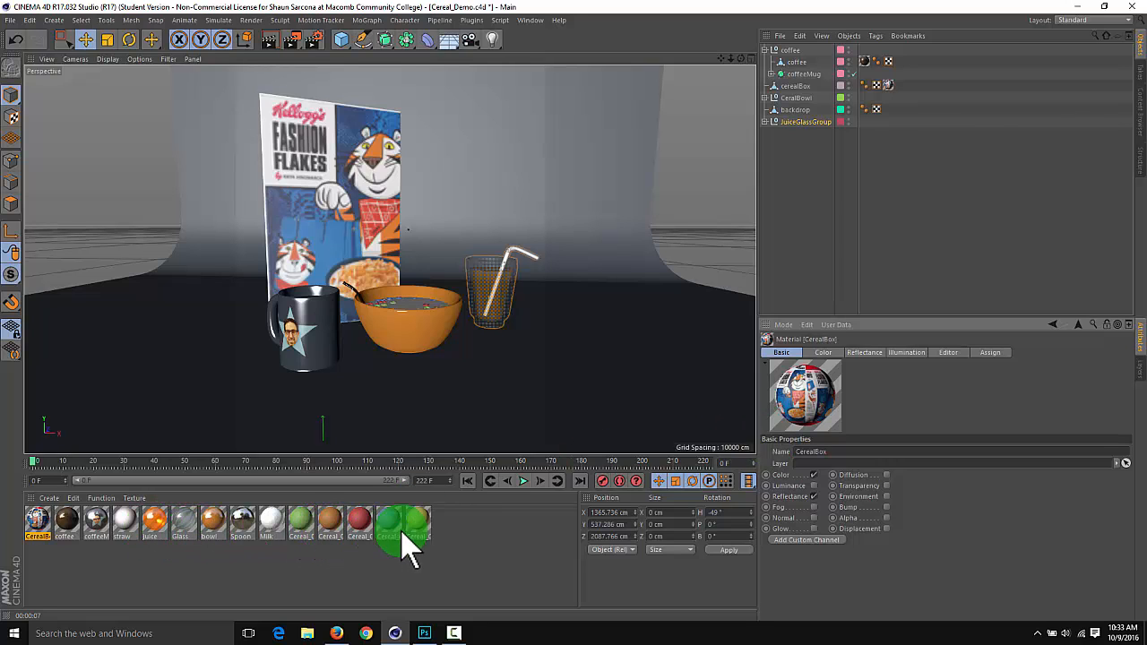
Widen the backdrop to an X scale of 3.21 so it fills the frame, and save the scene
click(710, 246)
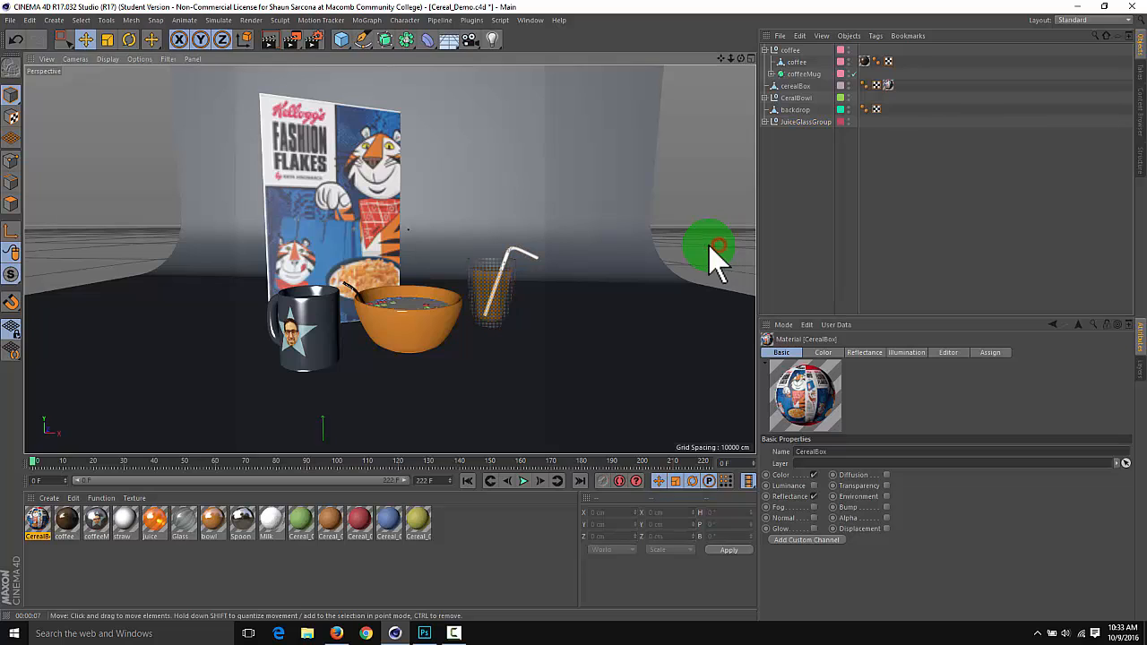
click(584, 202)
key(t)
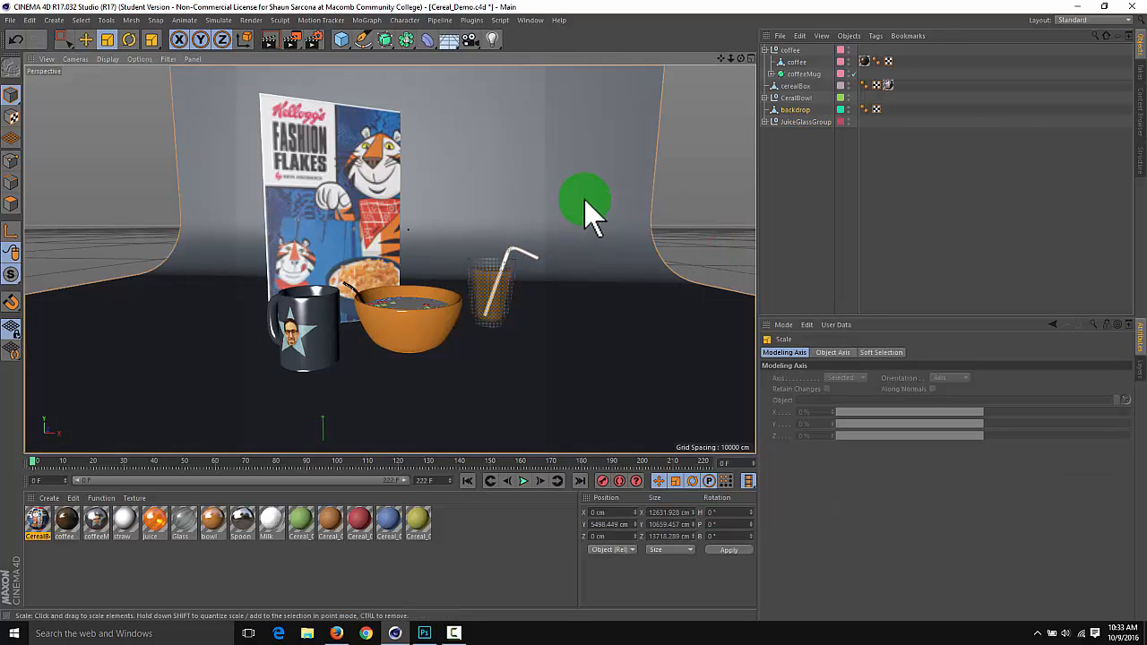
click(795, 109)
drag(894, 377, 894, 375)
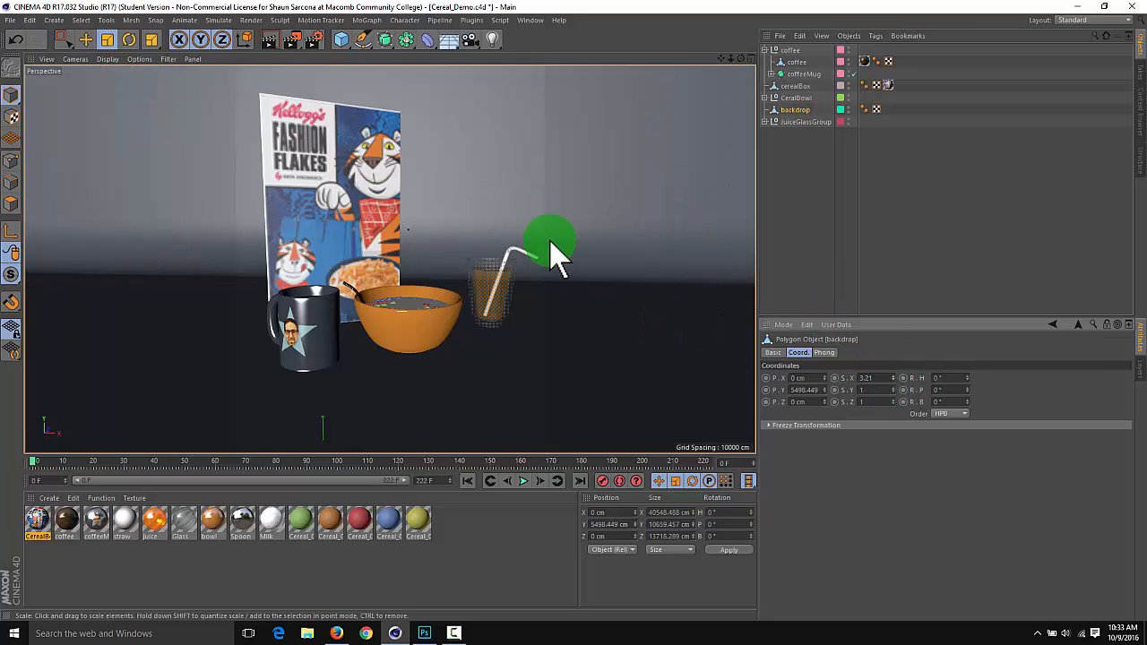
key(ctrl+s)
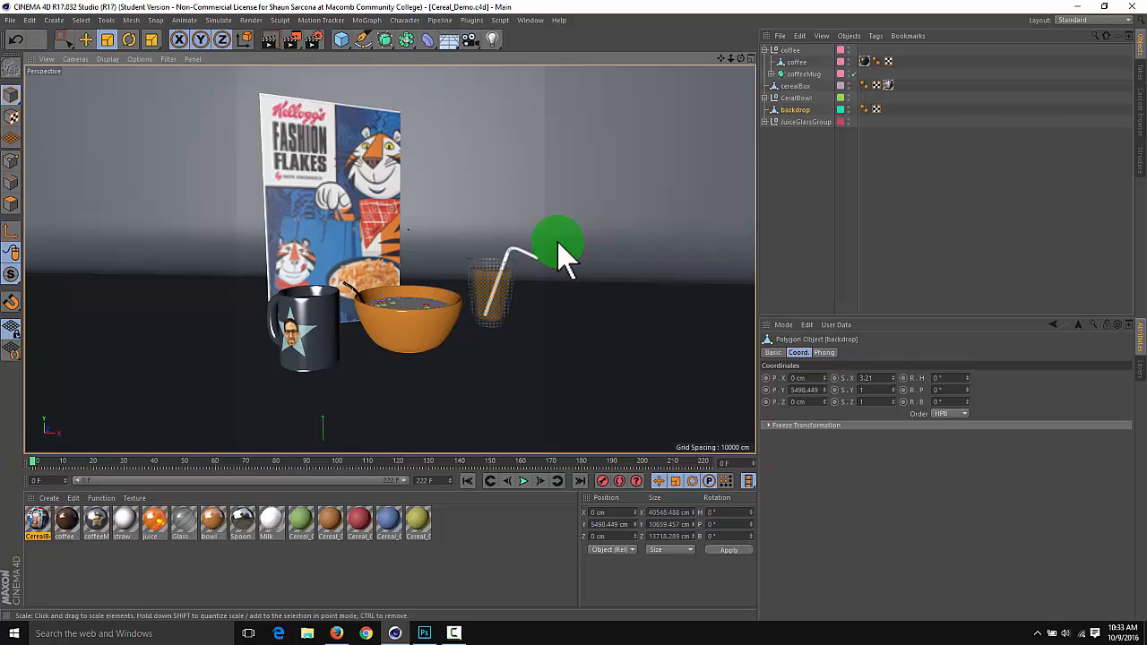